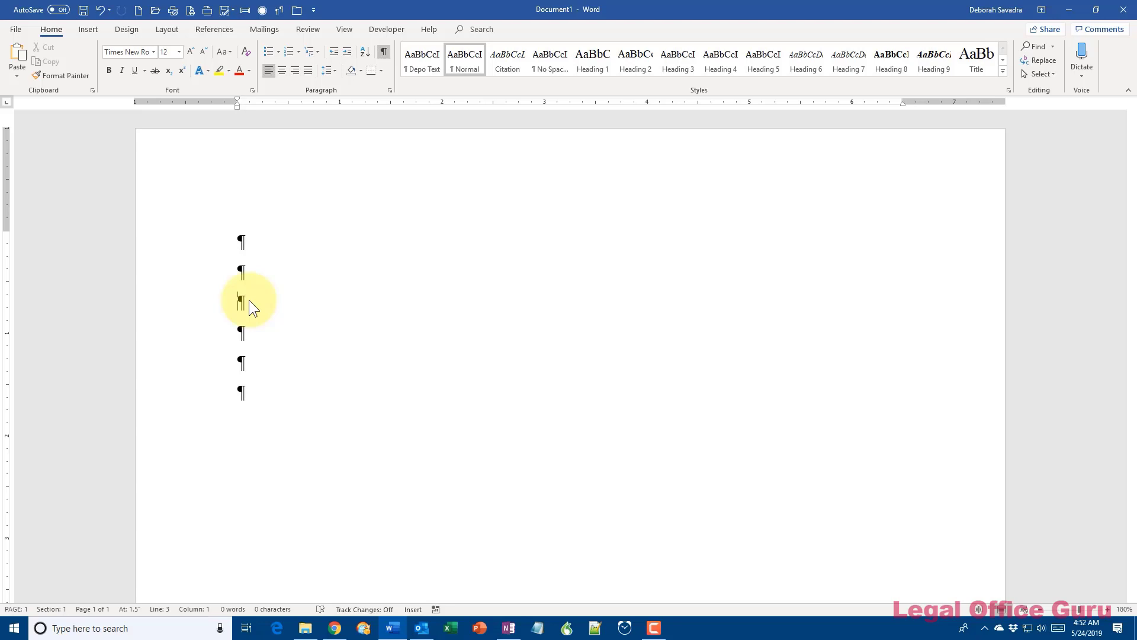
# Insert a Next Page section break at the third empty paragraph of the first page.
pyautogui.click(167, 30)
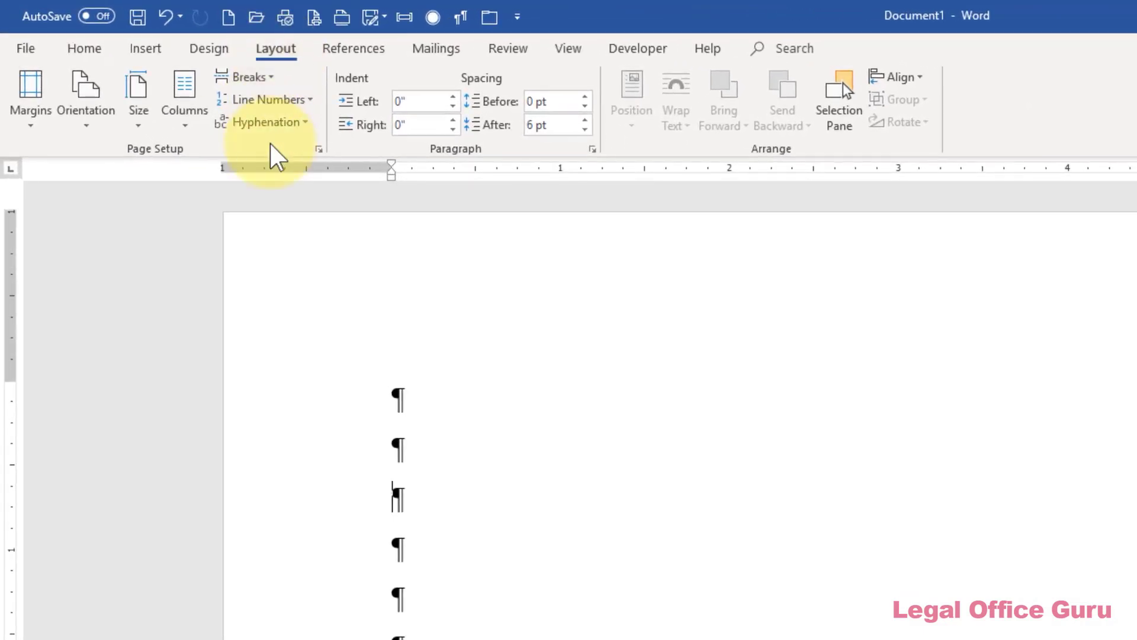
pyautogui.click(250, 78)
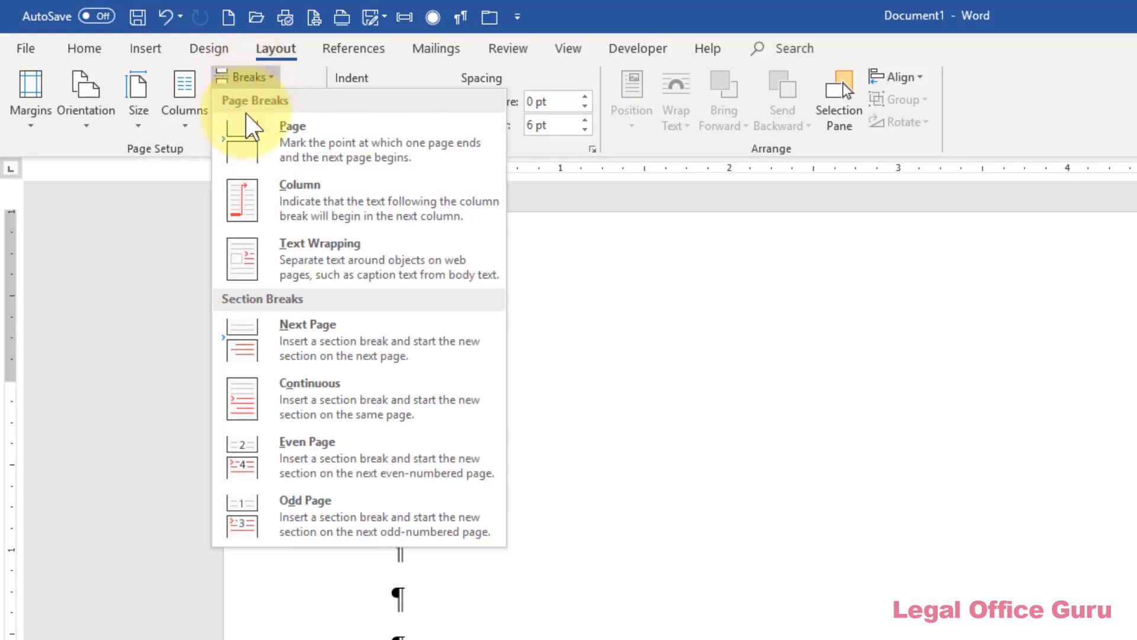
pyautogui.click(272, 325)
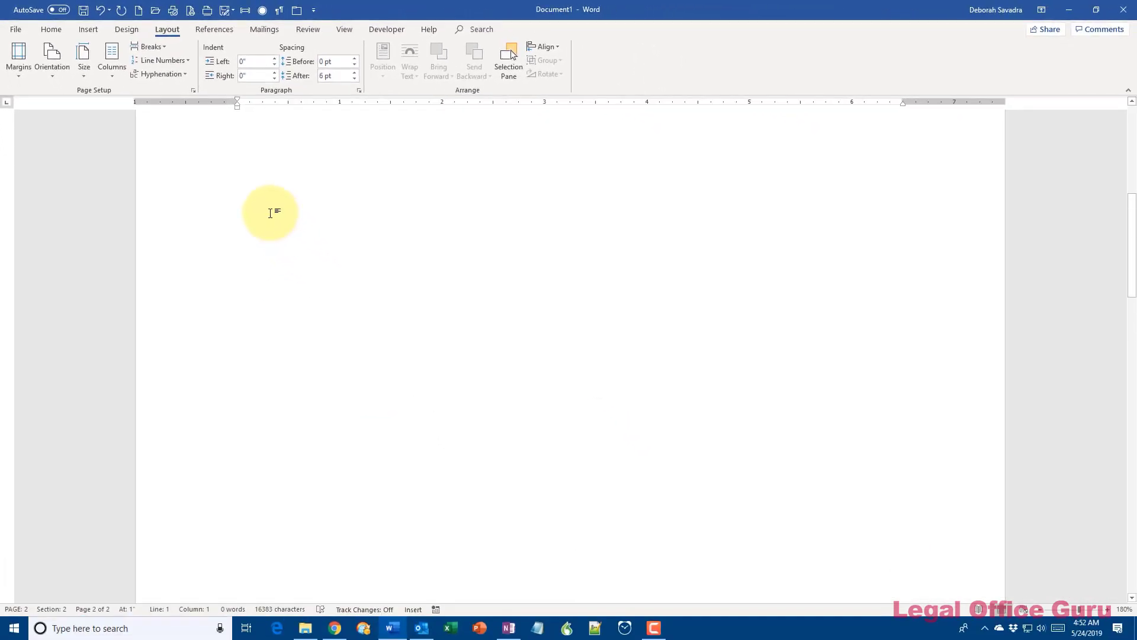
# Open the footer on the second page and turn off Link to Previous for section 2.
pyautogui.scroll(3, 270, 214)
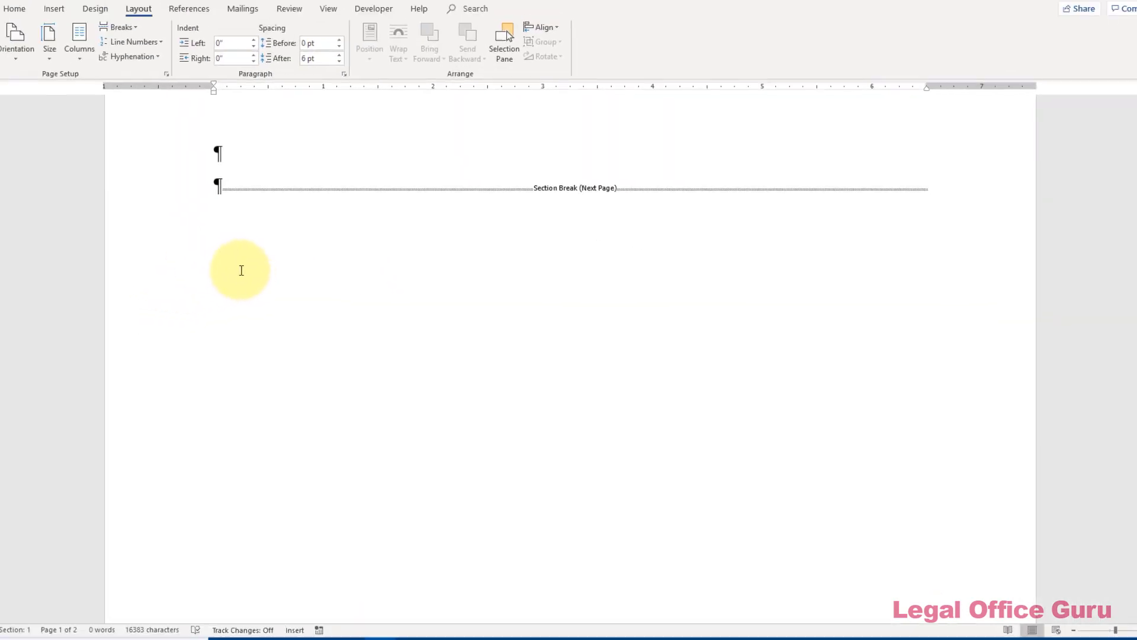
pyautogui.scroll(-5, 241, 270)
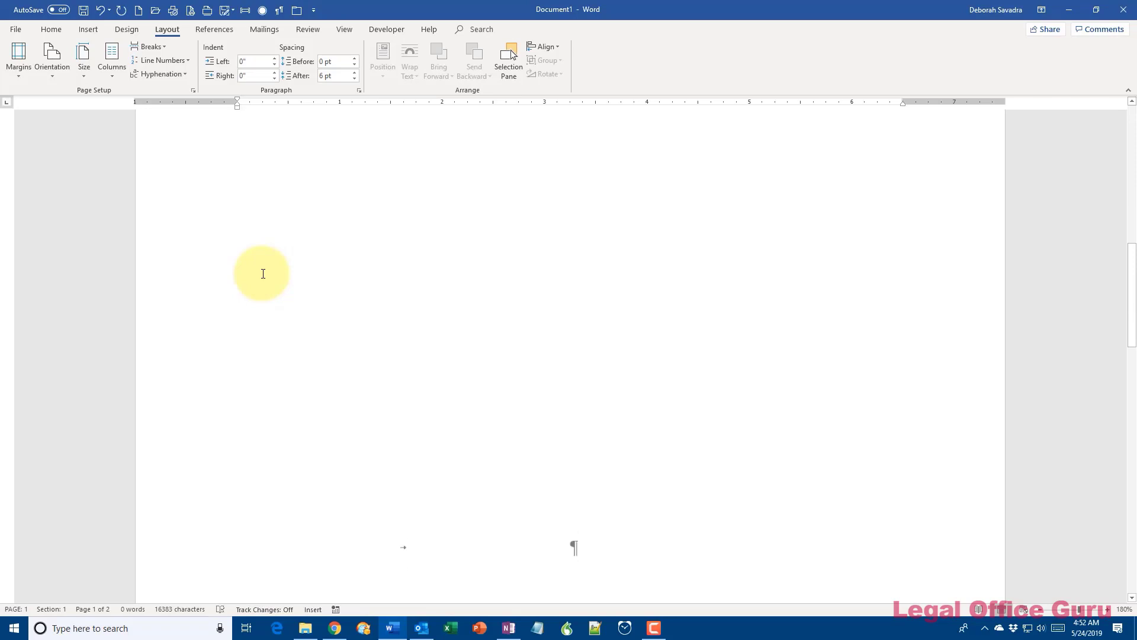
pyautogui.scroll(-6, 263, 274)
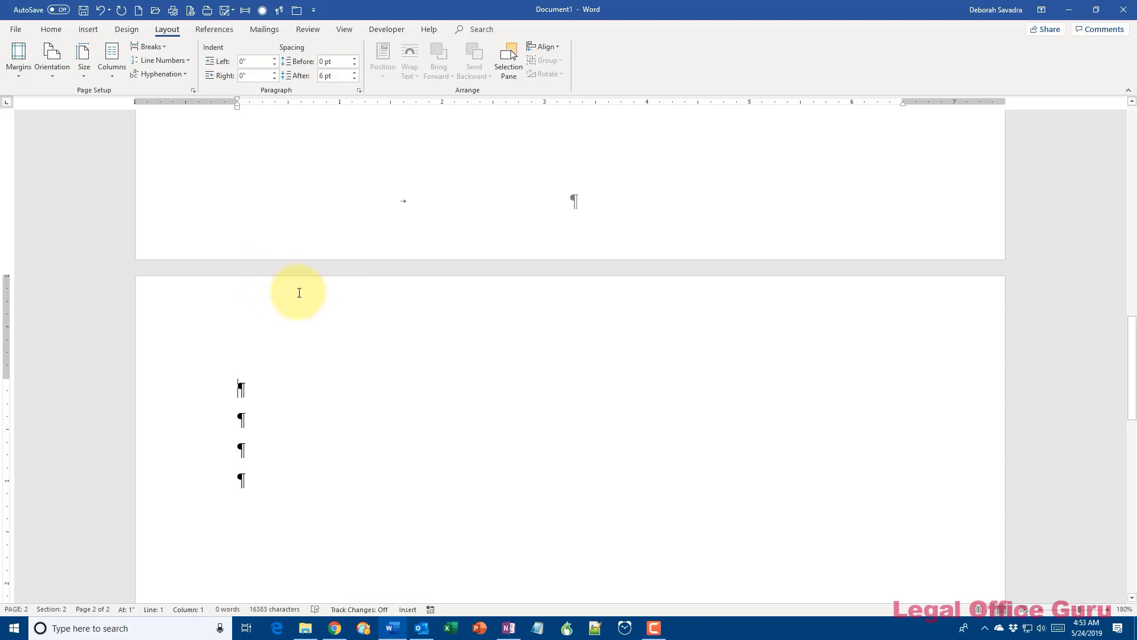
pyautogui.scroll(-4, 300, 290)
pyautogui.scroll(-7, 303, 293)
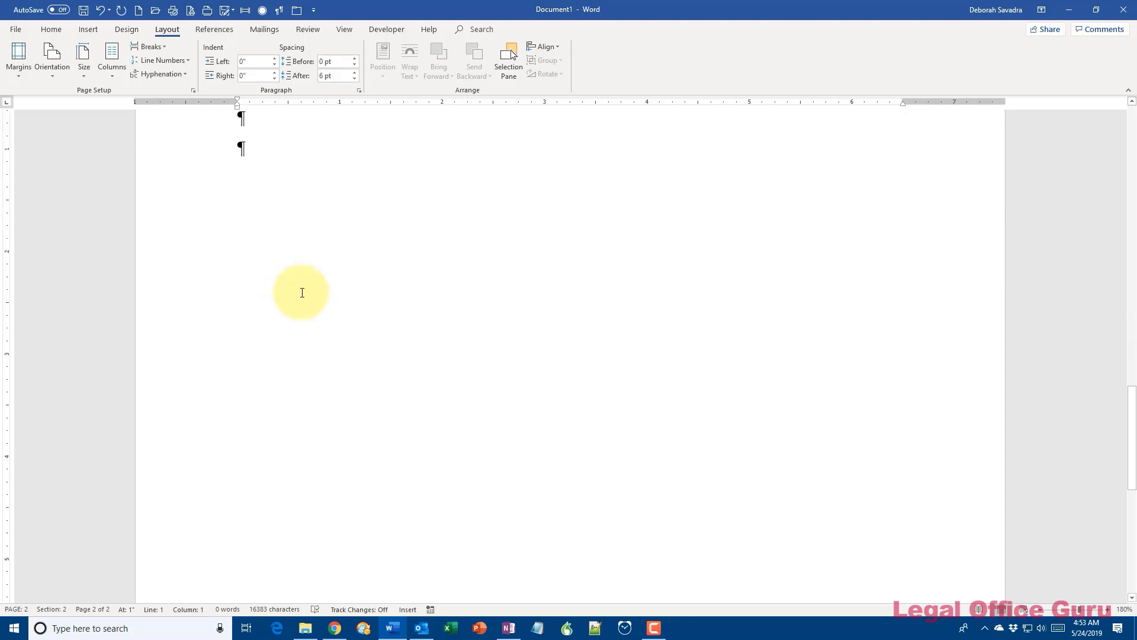
pyautogui.scroll(-3, 302, 292)
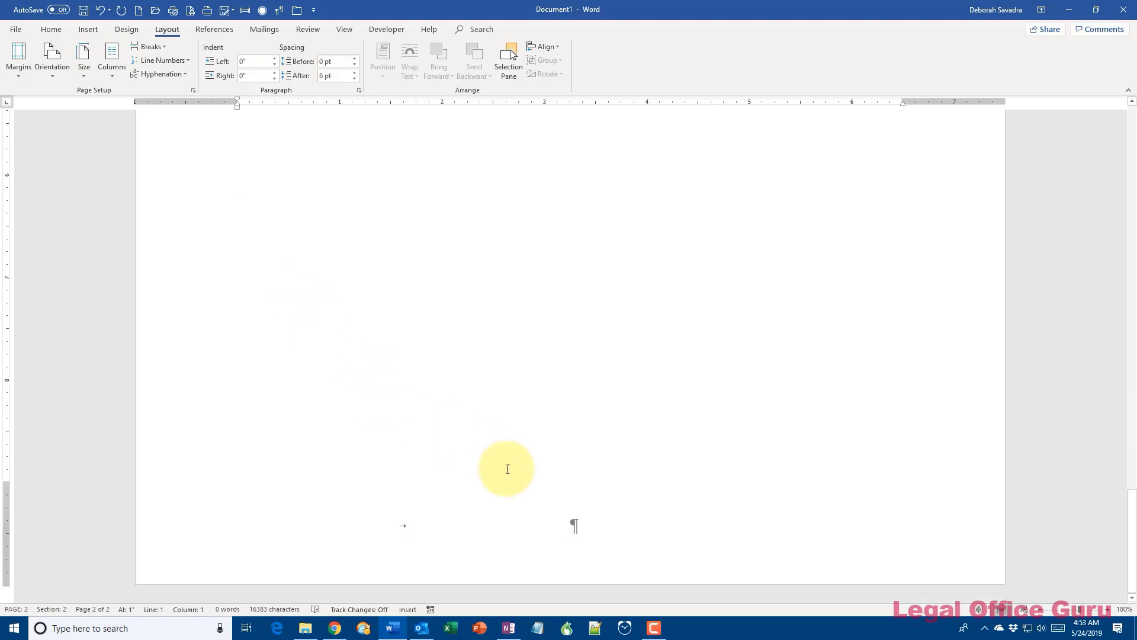
pyautogui.doubleClick(582, 527)
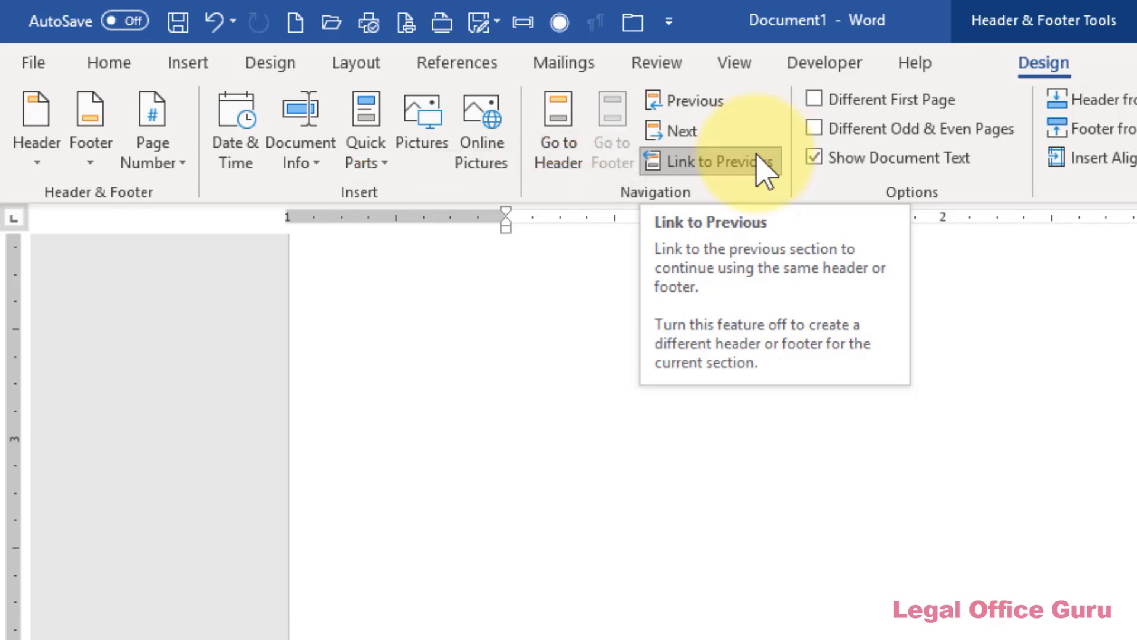
pyautogui.click(757, 158)
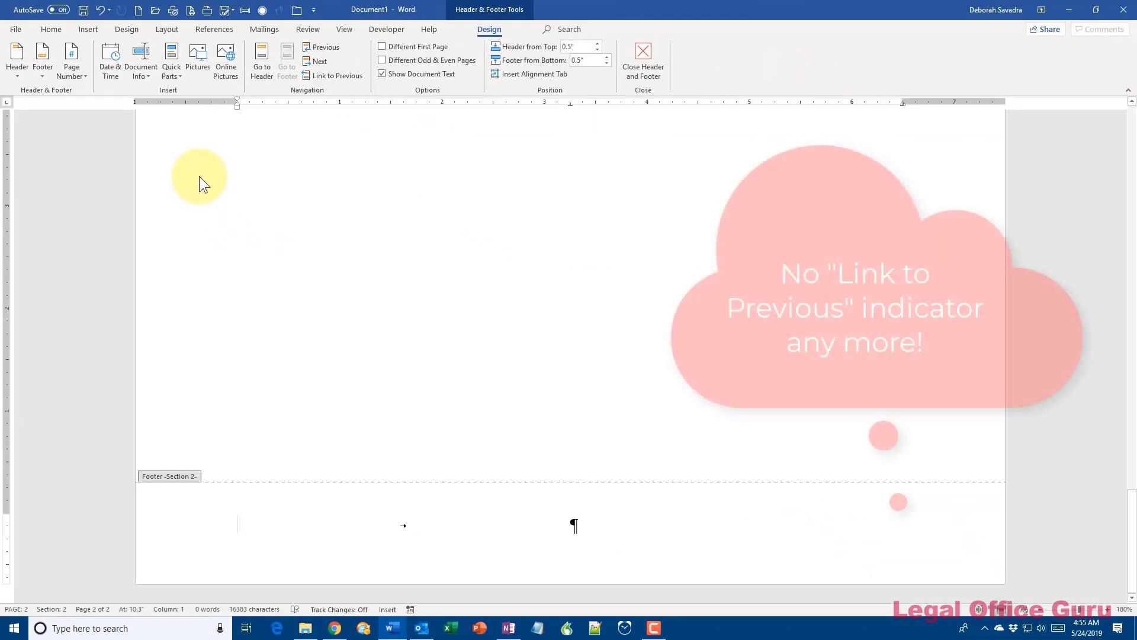
# Insert a Plain Number page number at the centre tab position of the section 2 footer.
pyautogui.click(577, 528)
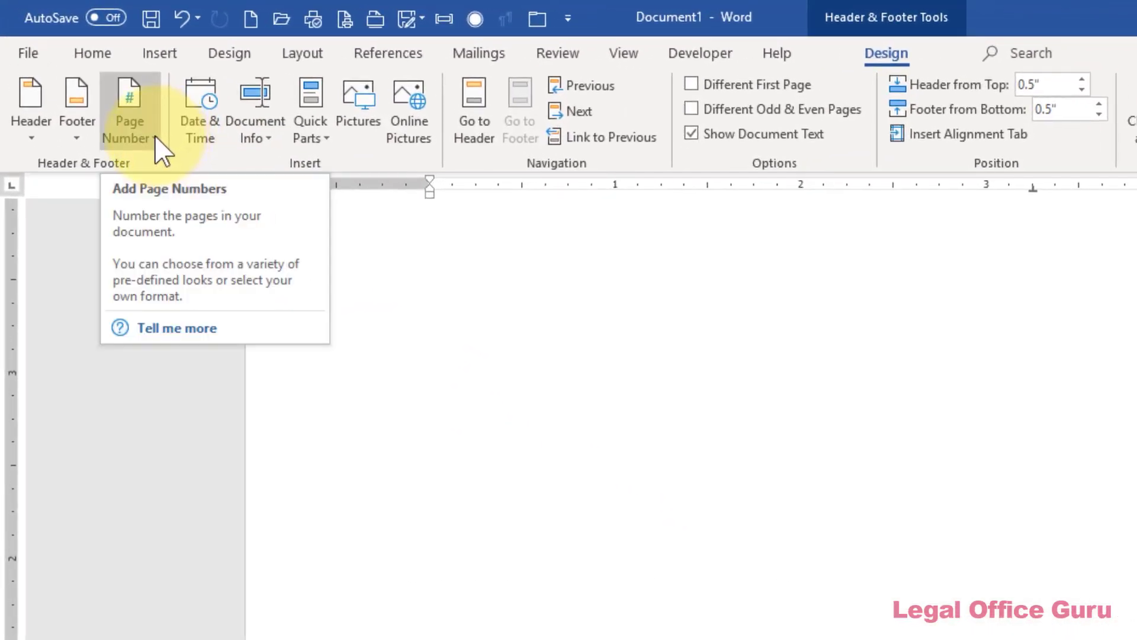
pyautogui.click(155, 135)
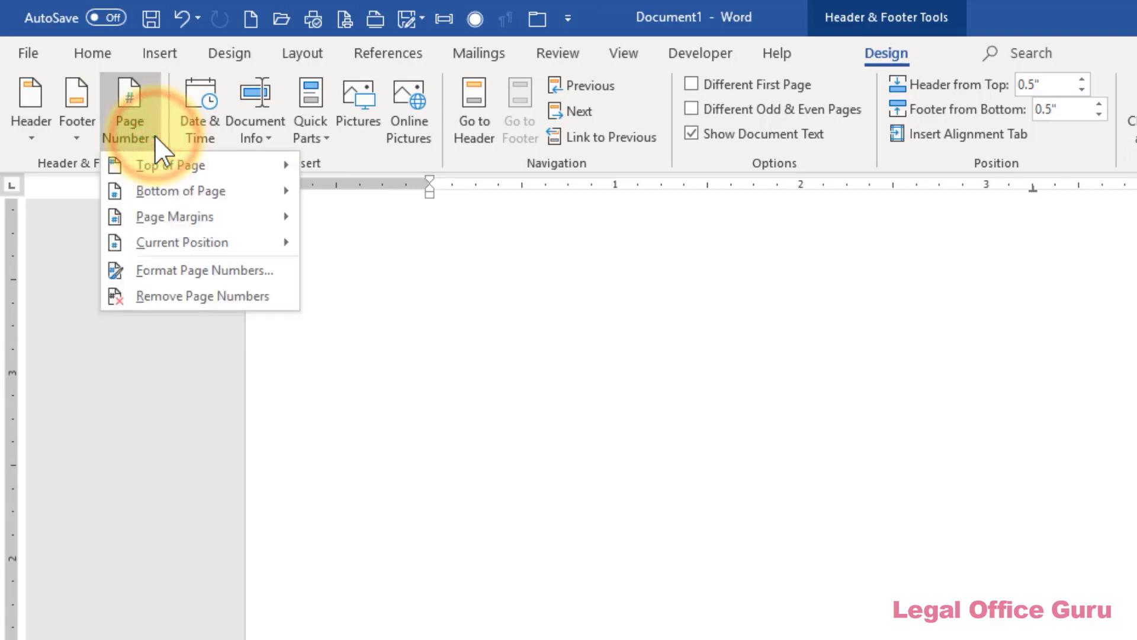
pyautogui.moveTo(153, 248)
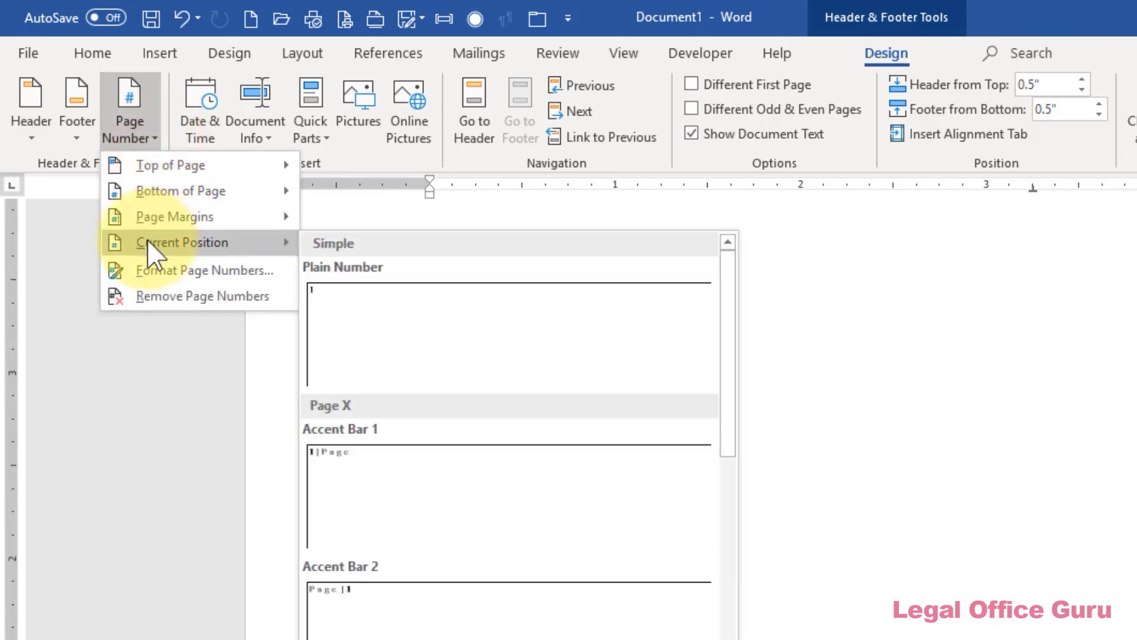
pyautogui.click(433, 304)
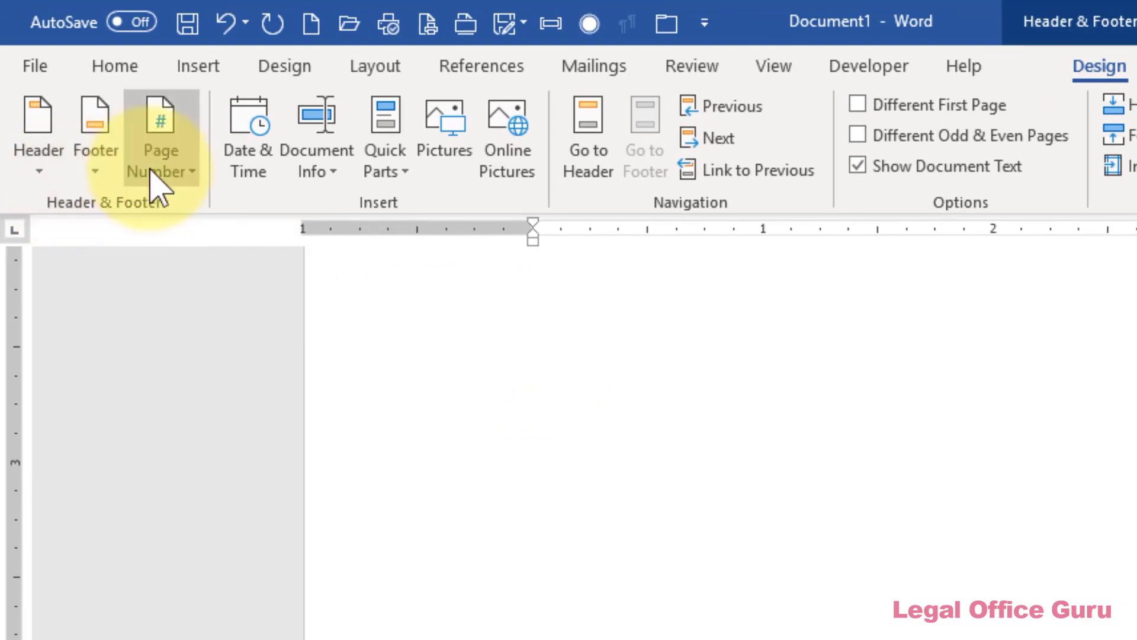
# Format the section 2 page number as i, ii, iii, starting at i, and return to the document body.
pyautogui.click(151, 171)
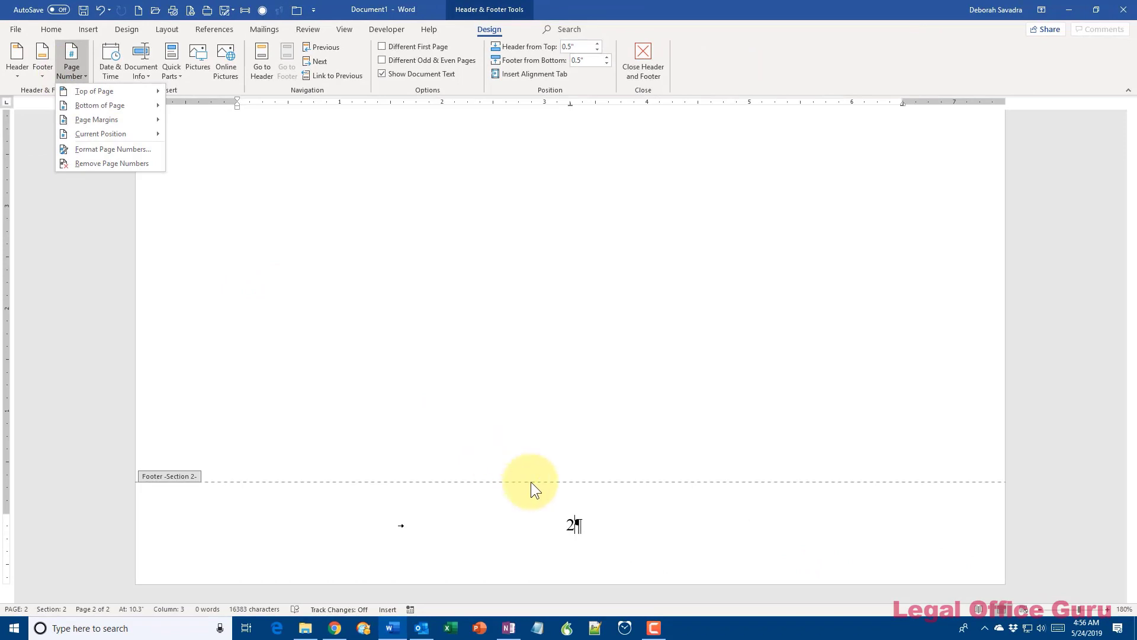
pyautogui.click(591, 522)
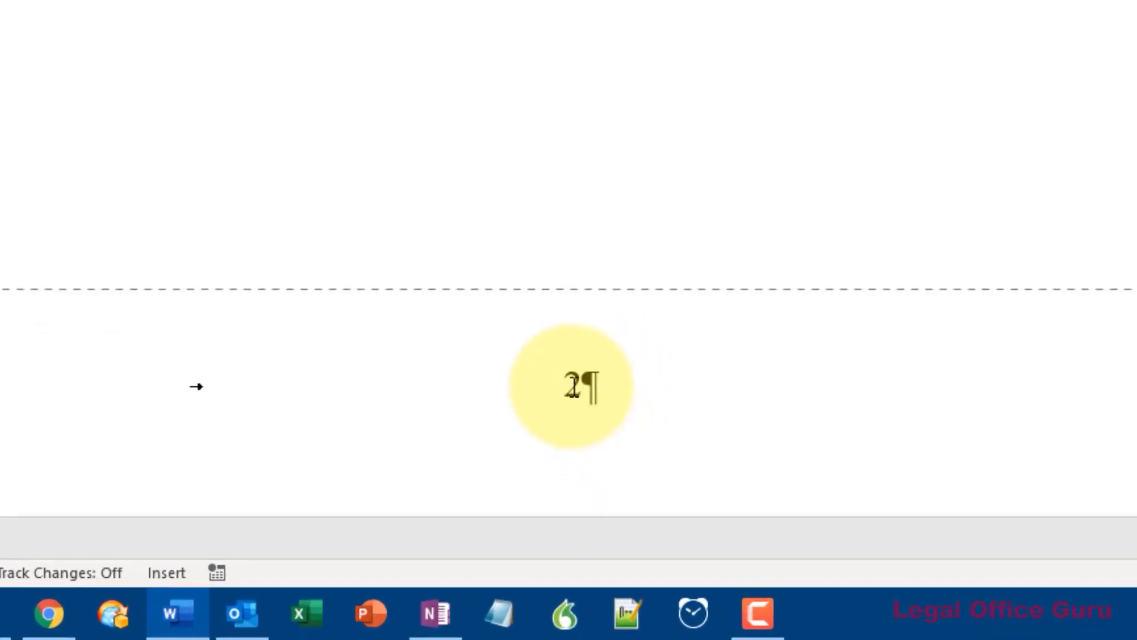
pyautogui.rightClick(572, 388)
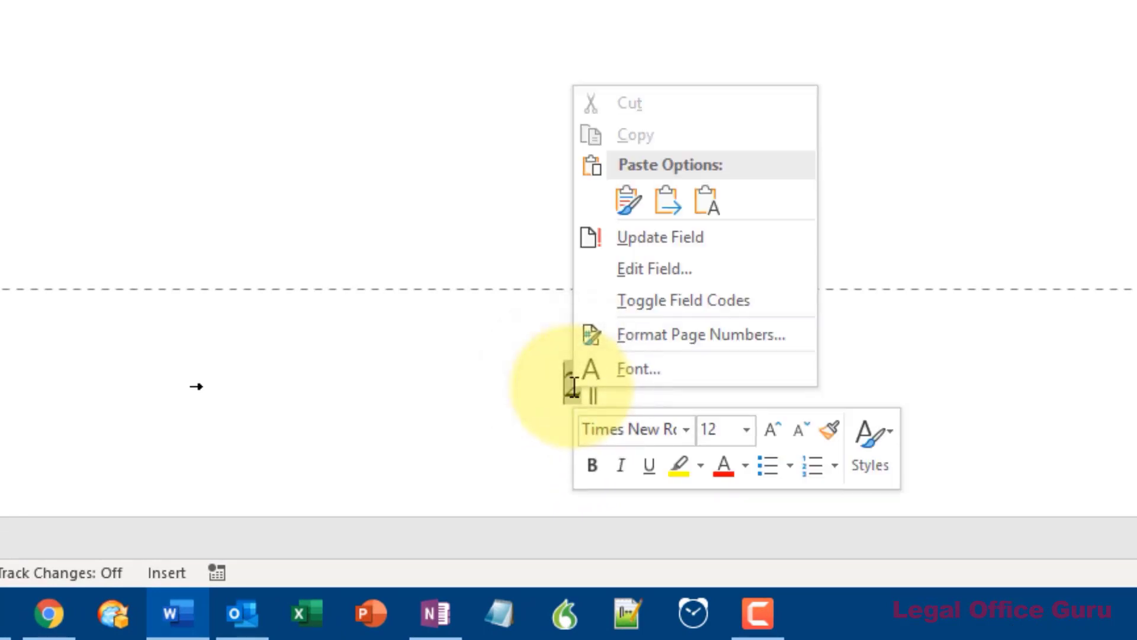
pyautogui.click(686, 361)
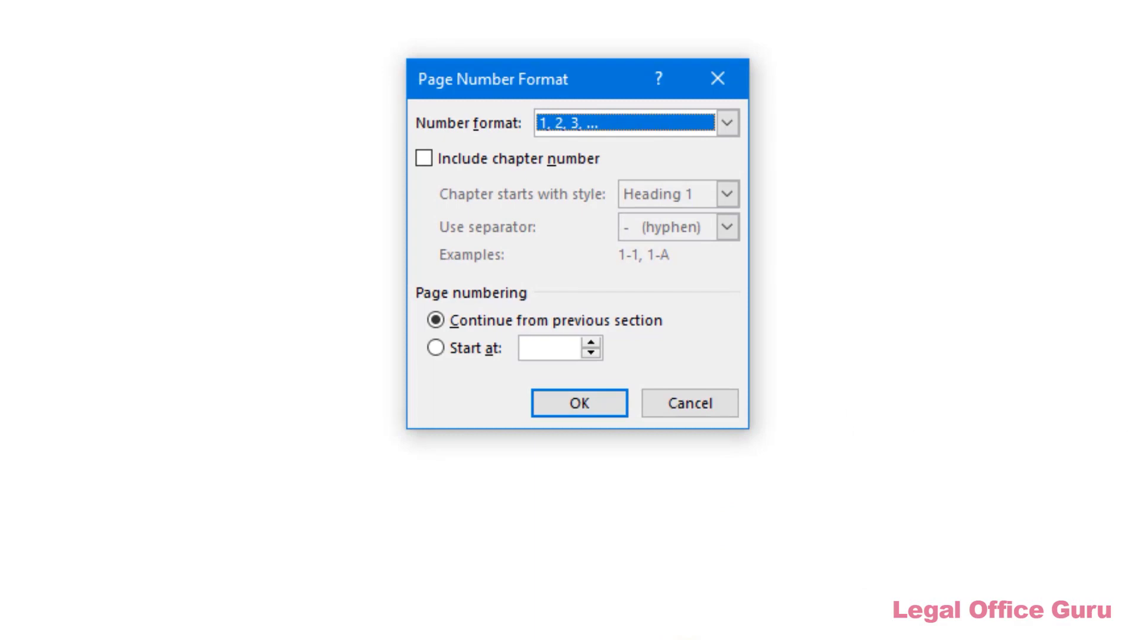
pyautogui.click(472, 351)
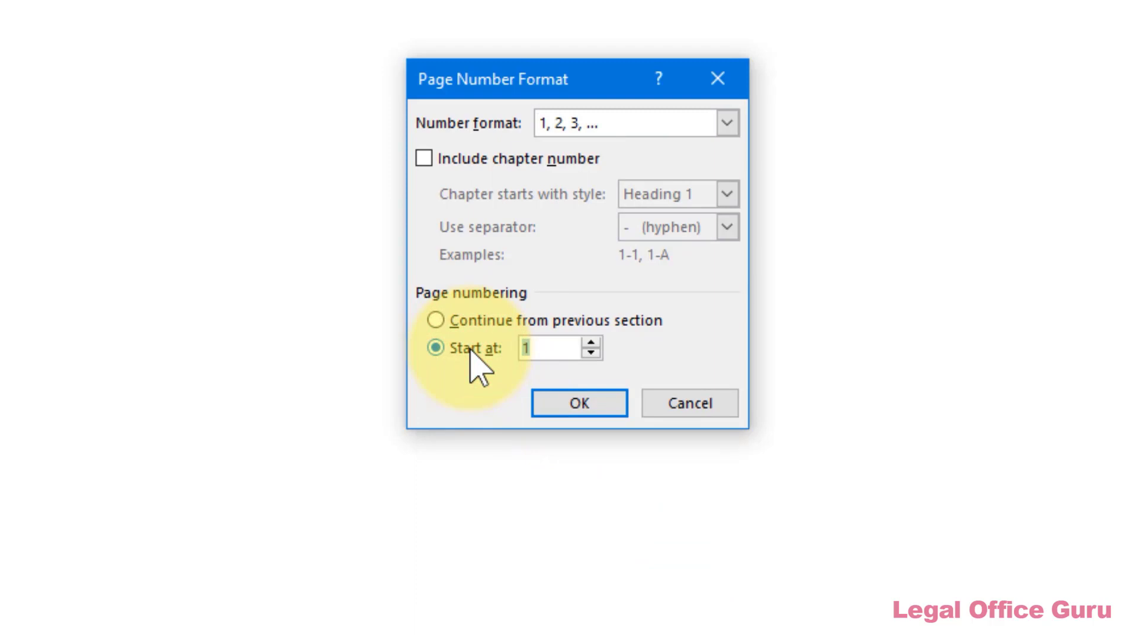
pyautogui.click(600, 125)
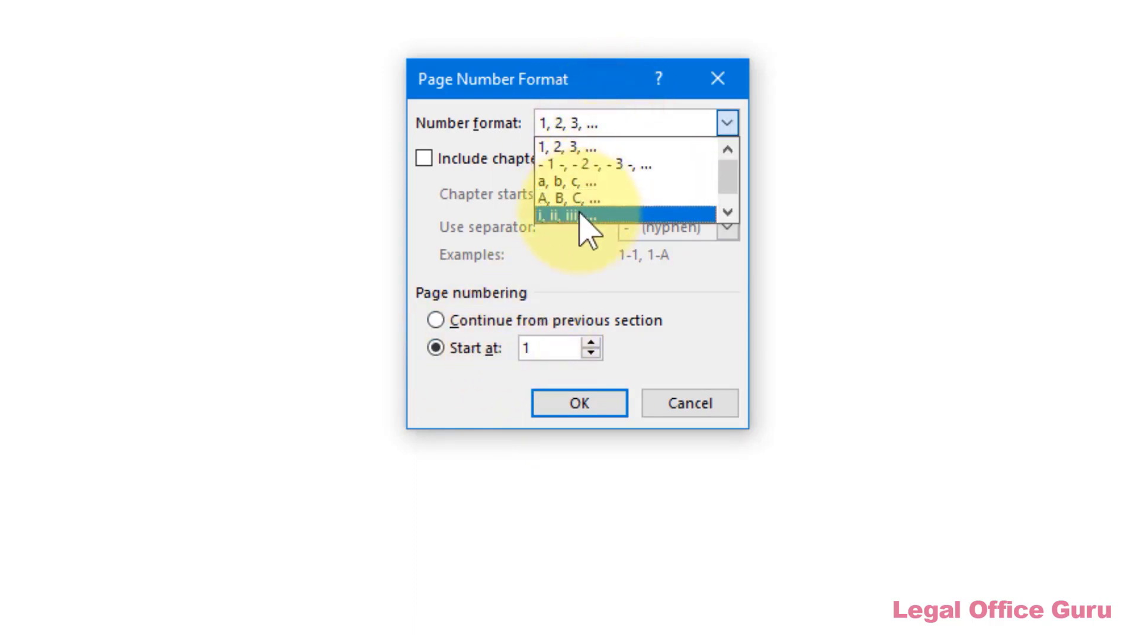
pyautogui.click(580, 216)
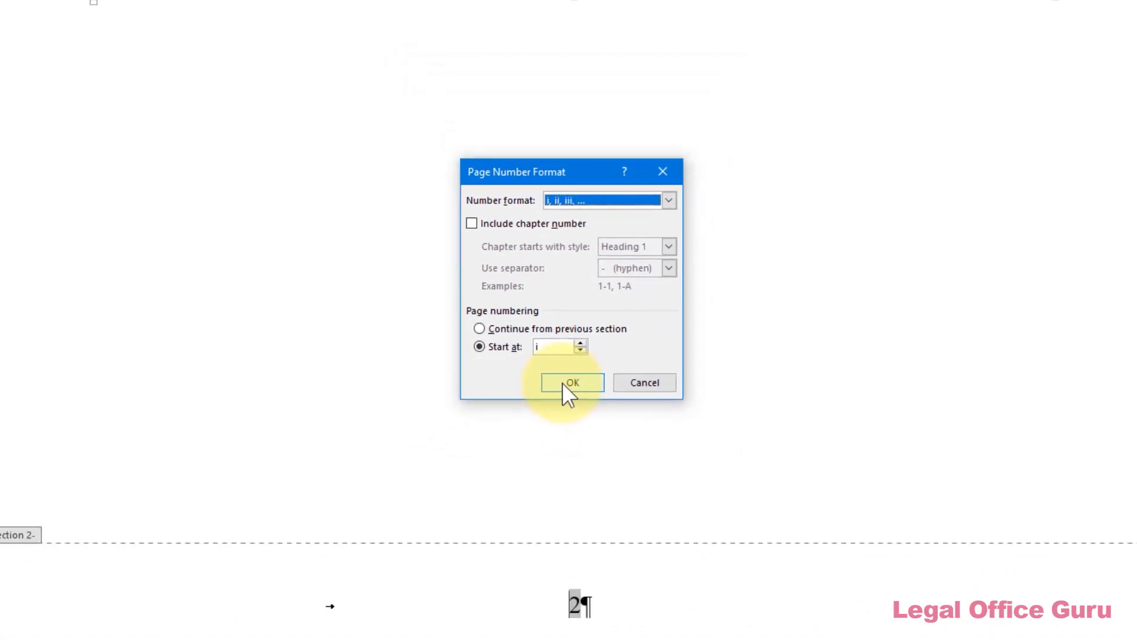
pyautogui.click(566, 382)
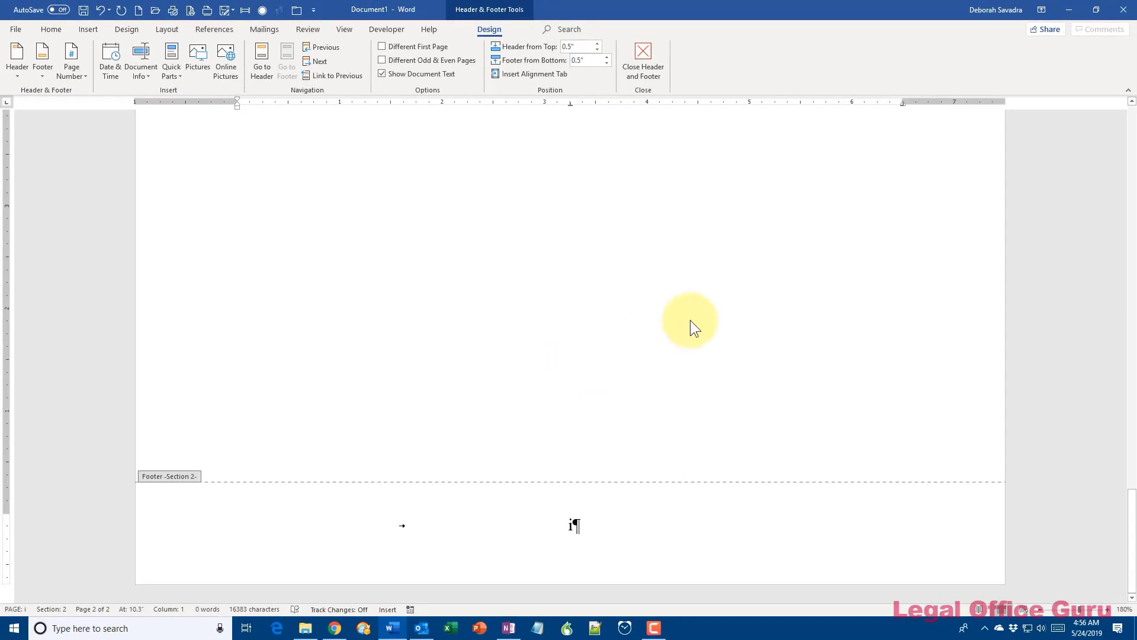
pyautogui.click(655, 59)
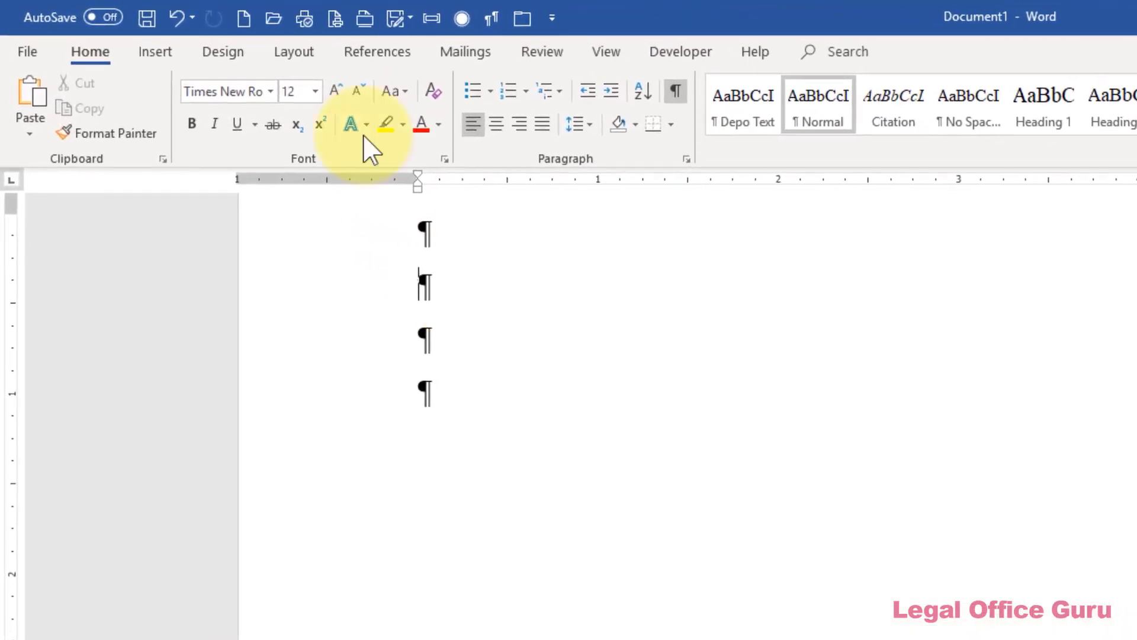
# Insert a Next Page section break at the second empty paragraph of the second page.
pyautogui.click(310, 51)
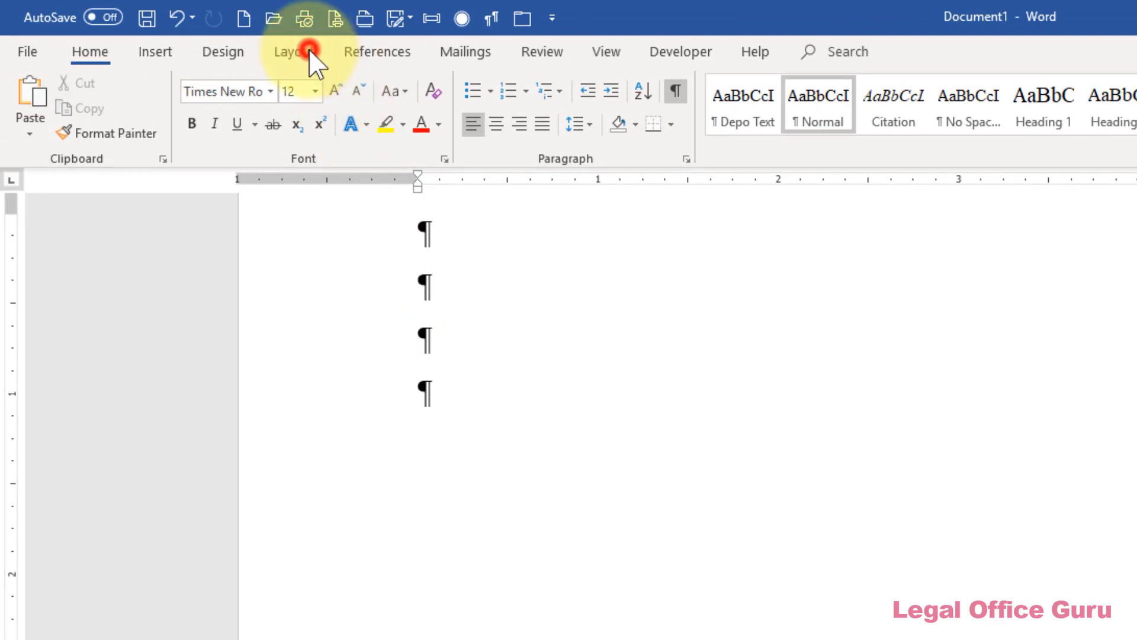
pyautogui.click(287, 89)
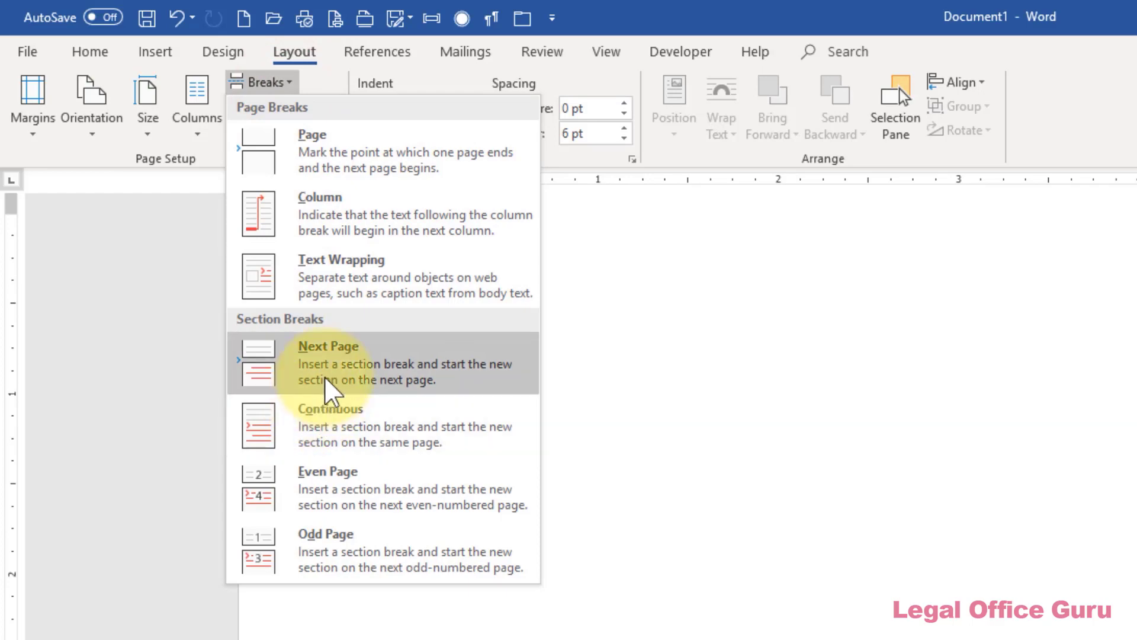
pyautogui.click(325, 375)
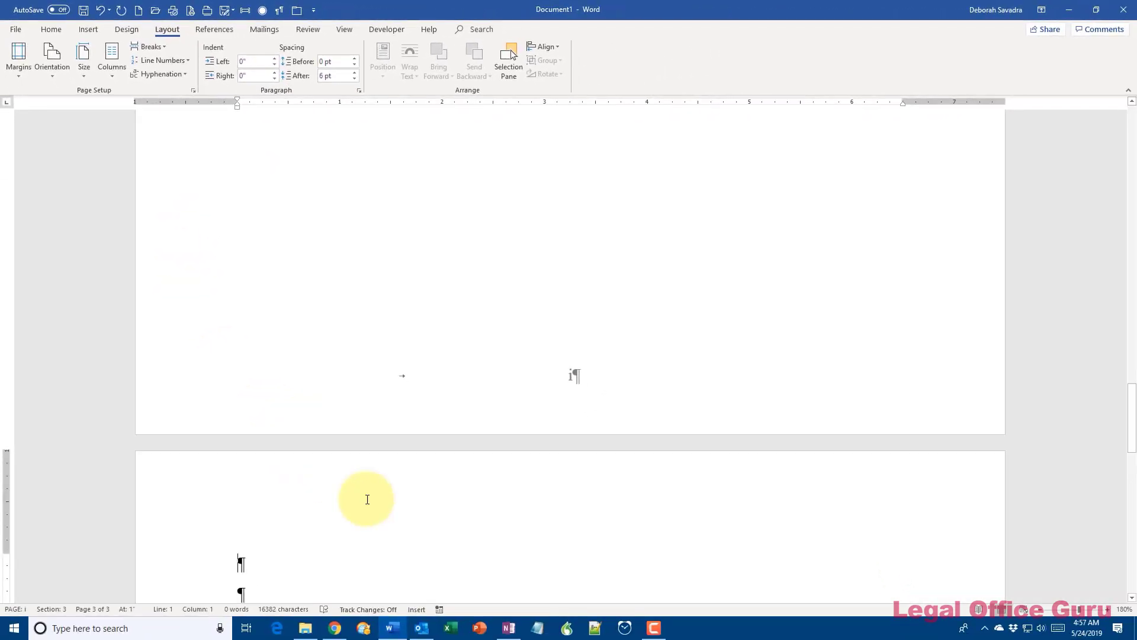
# Open the footer on the third page and turn off Link to Previous for section 3.
pyautogui.scroll(-7, 368, 499)
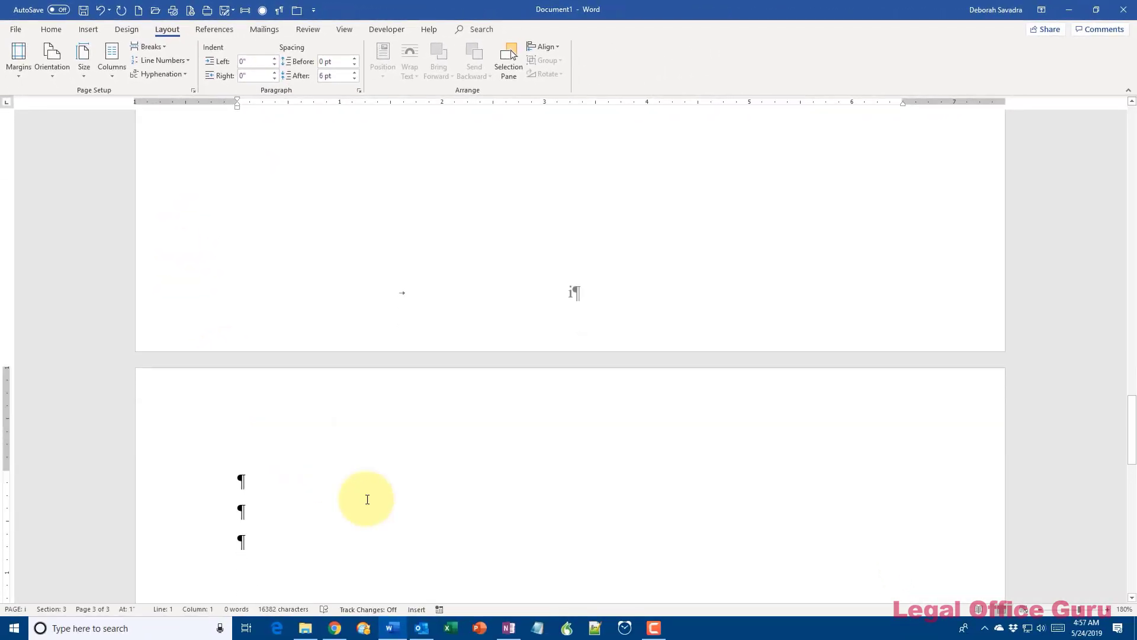
pyautogui.scroll(-10, 367, 499)
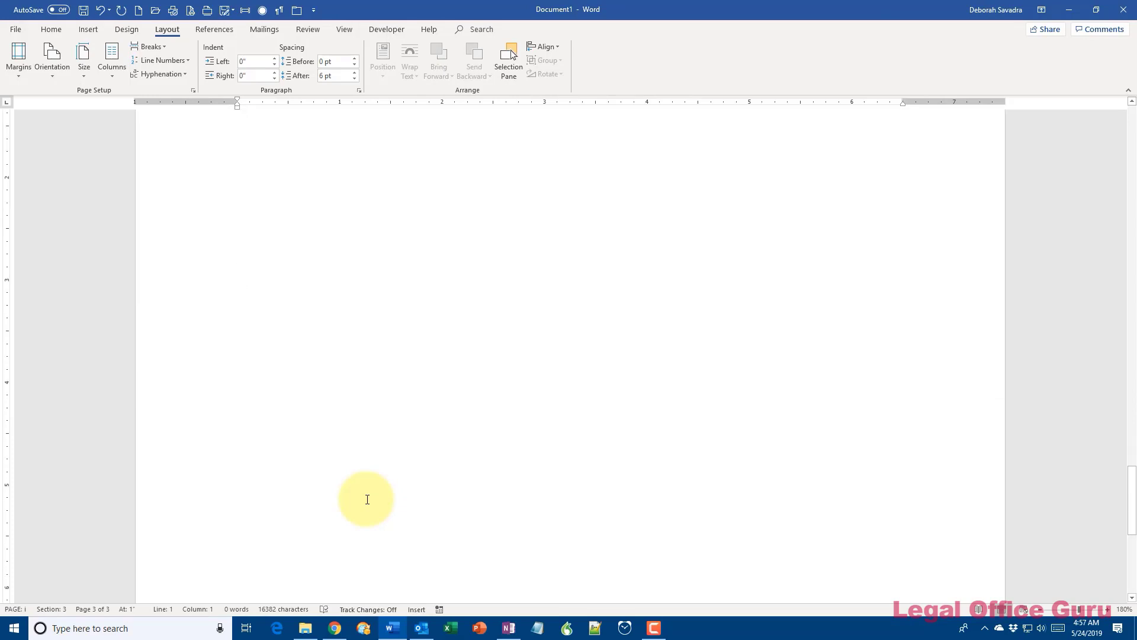
pyautogui.scroll(-1, 367, 499)
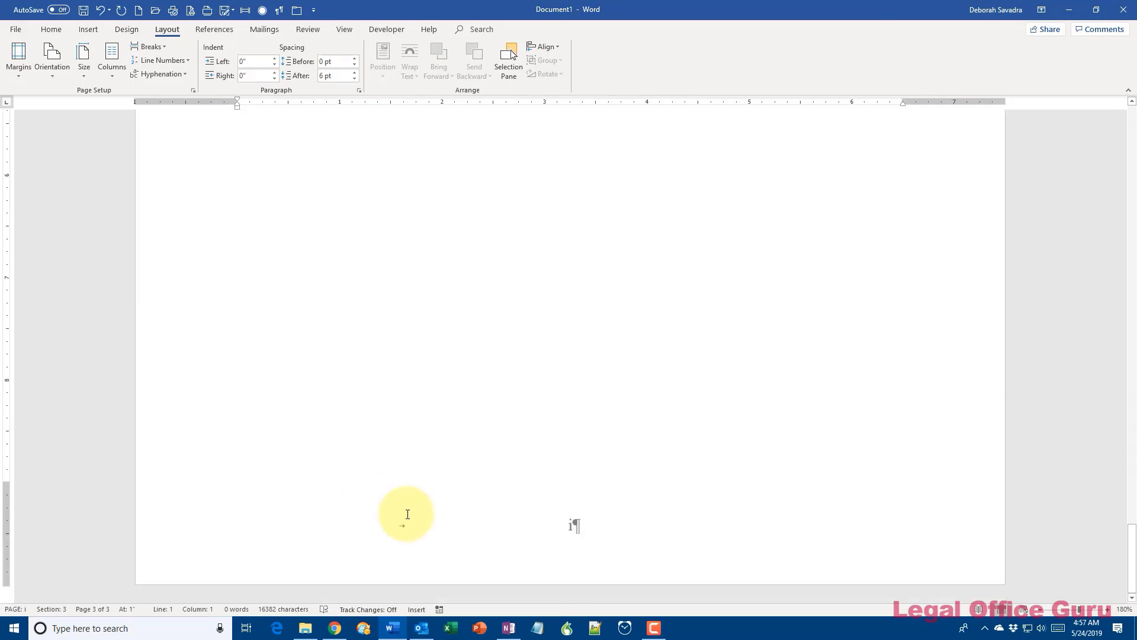
pyautogui.doubleClick(584, 523)
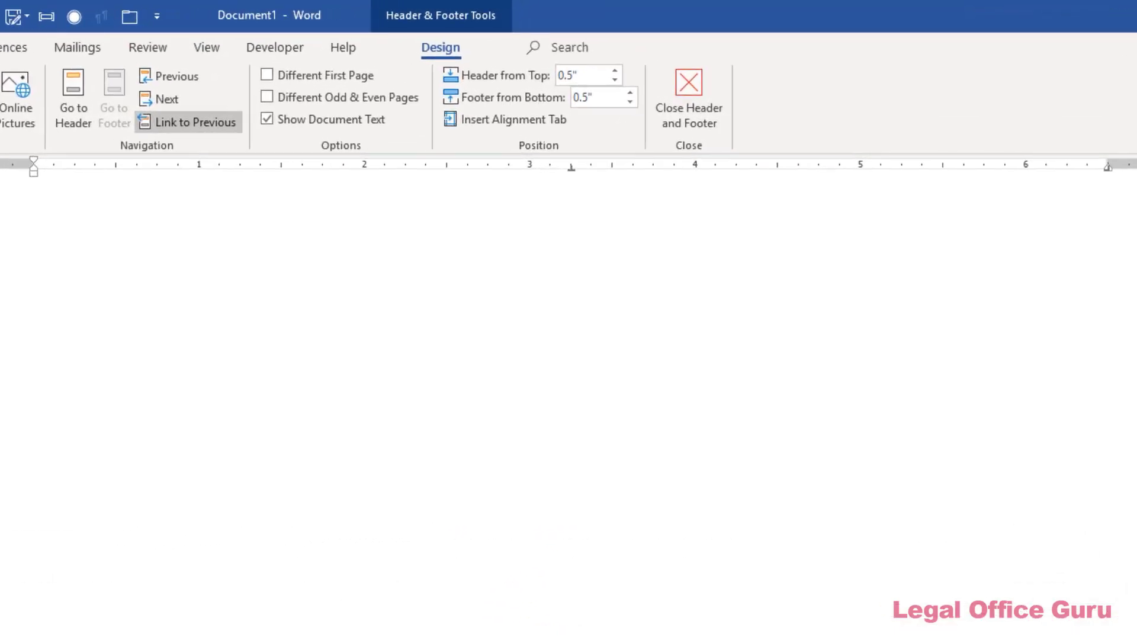
pyautogui.click(224, 121)
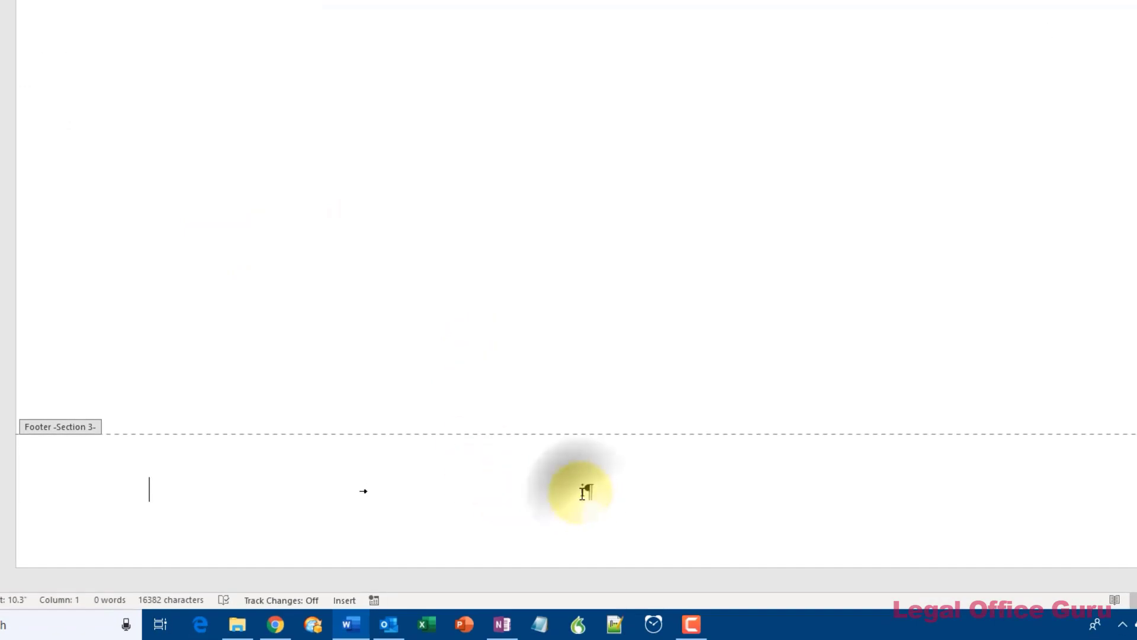
# Format the section 3 footer's page number as 1, 2, 3, starting at 1.
pyautogui.rightClick(583, 492)
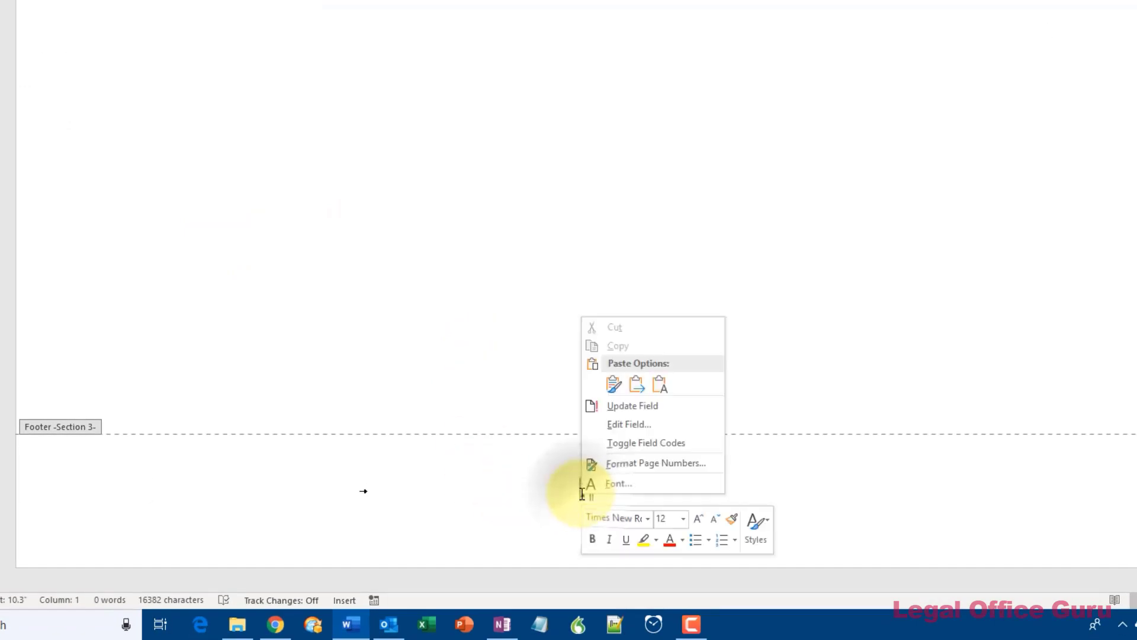
pyautogui.click(621, 468)
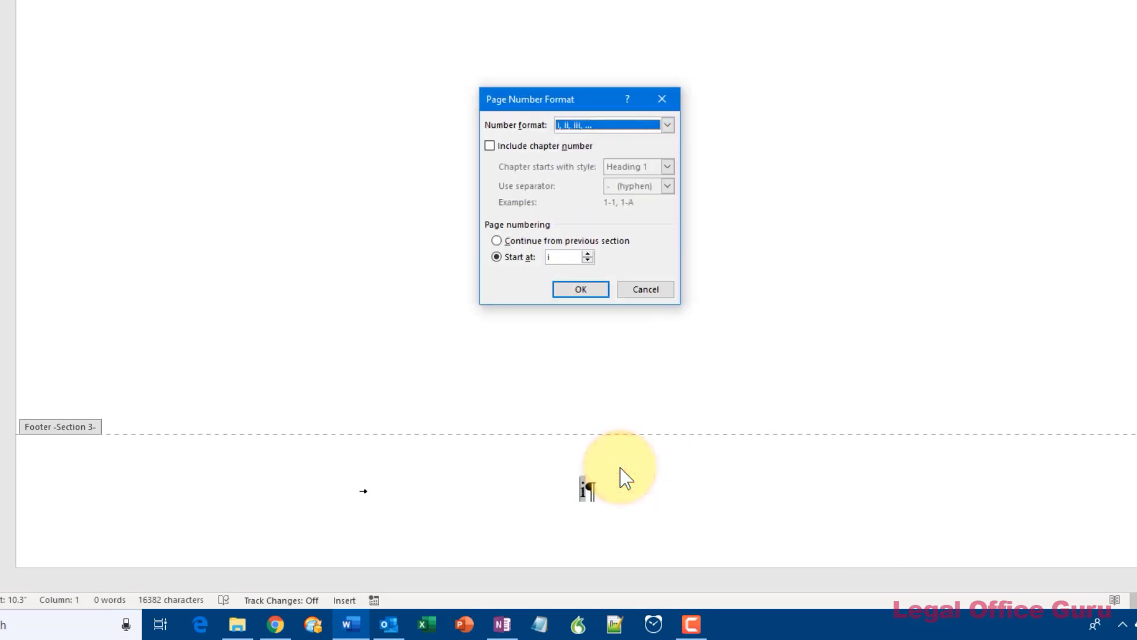
pyautogui.click(668, 124)
pyautogui.click(645, 141)
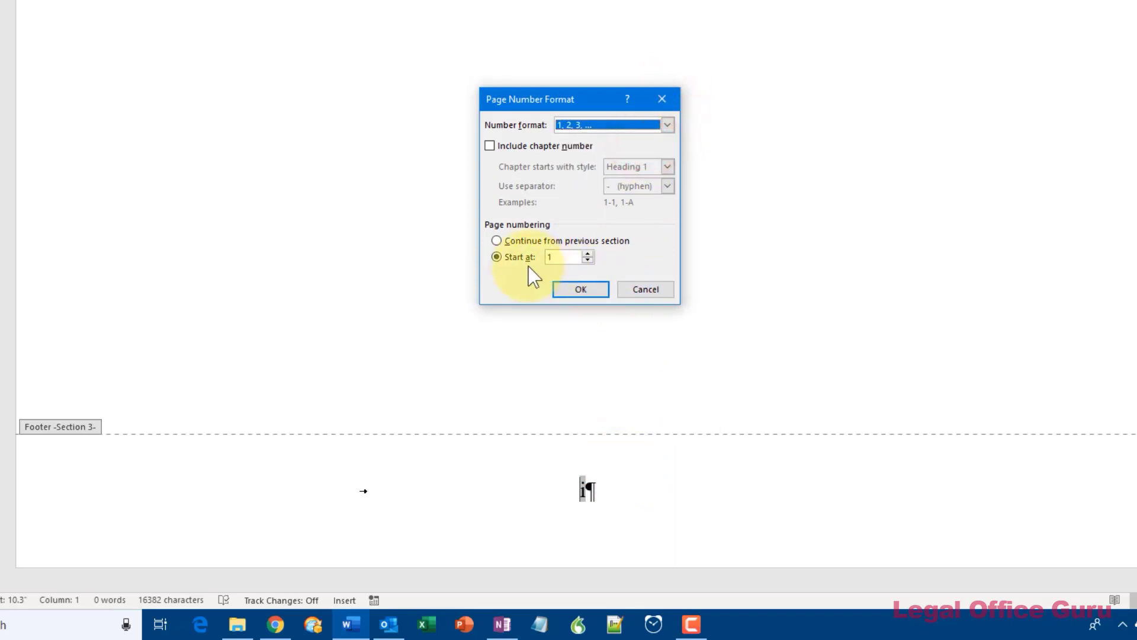
pyautogui.click(581, 290)
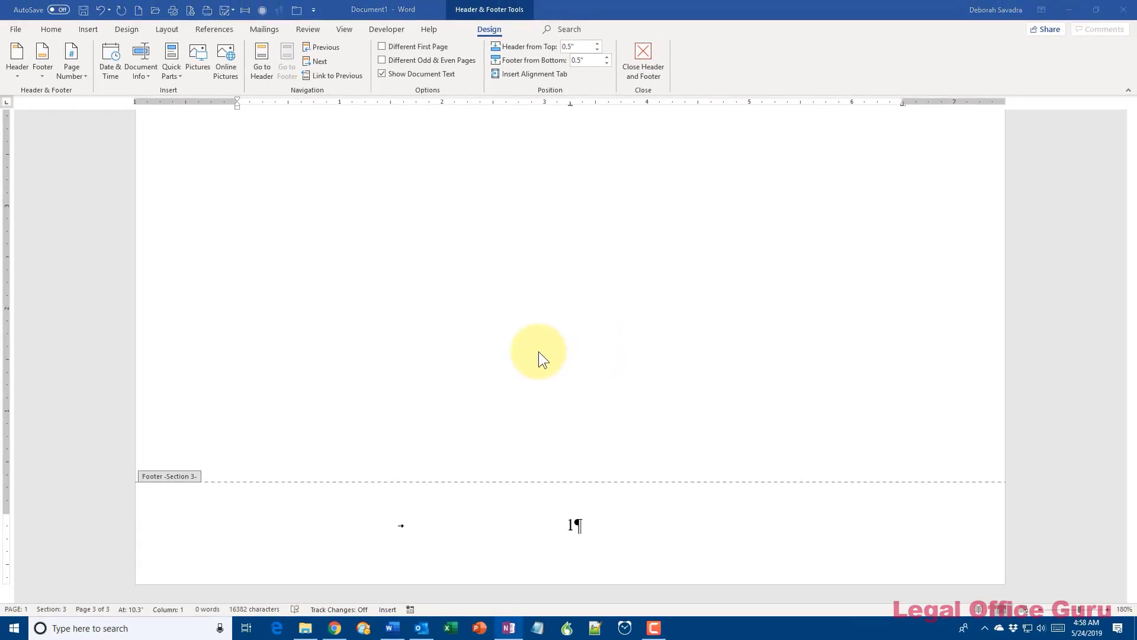
# Review the footers of all three sections, comparing the page numbering from the first page through the third.
pyautogui.scroll(15, 538, 352)
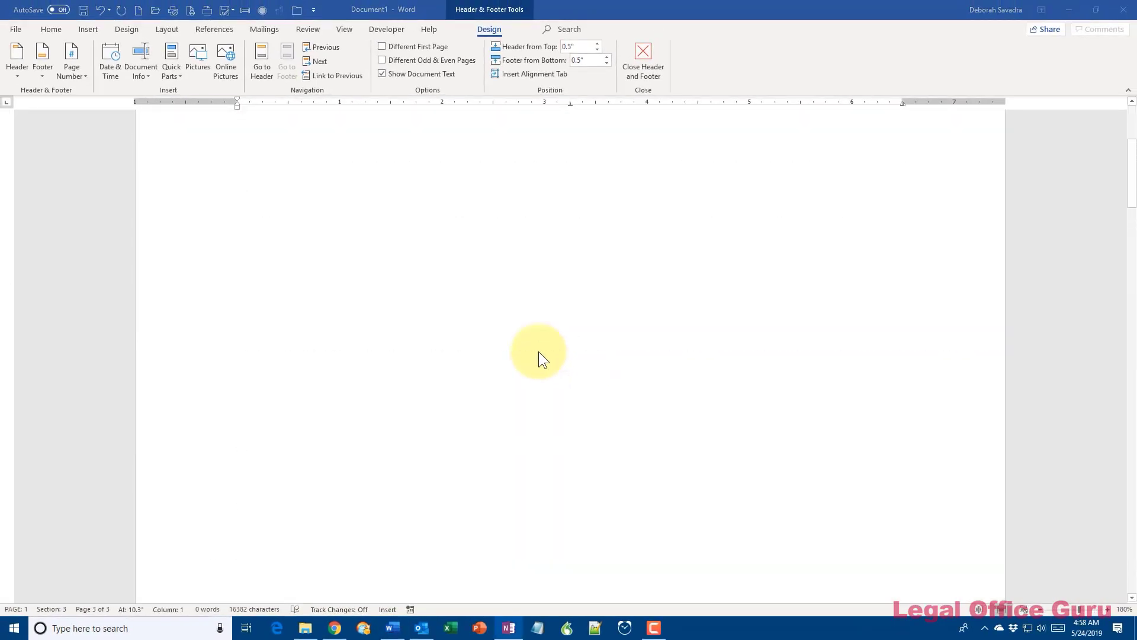
pyautogui.scroll(10, 538, 350)
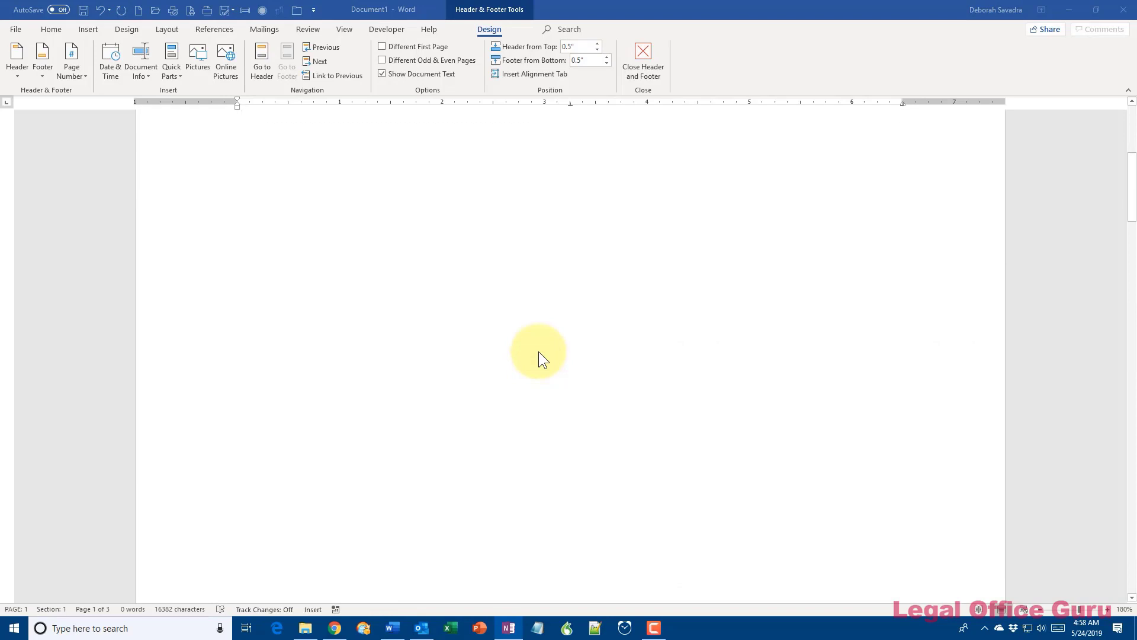
pyautogui.scroll(-5, 539, 351)
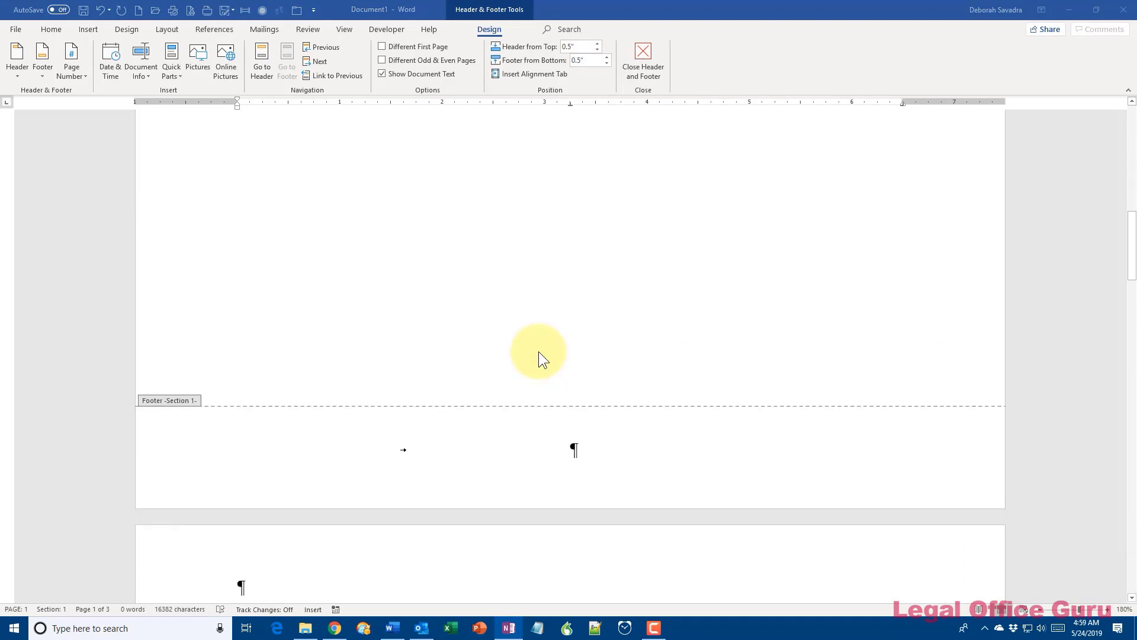
pyautogui.scroll(-6, 539, 350)
pyautogui.scroll(-6, 539, 351)
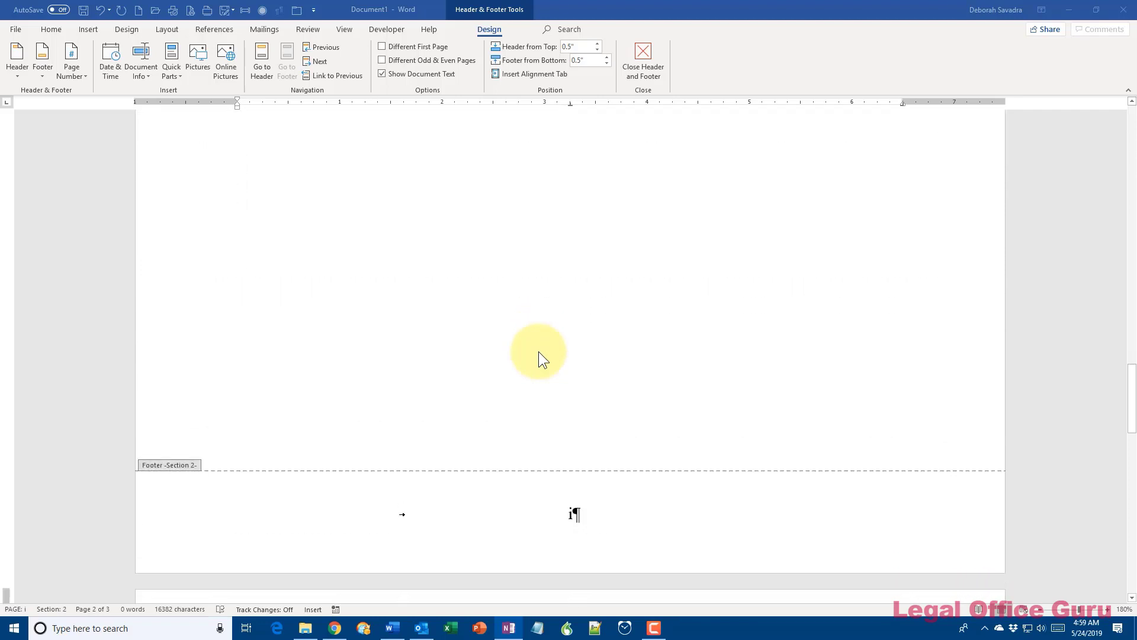
pyautogui.scroll(-8, 538, 351)
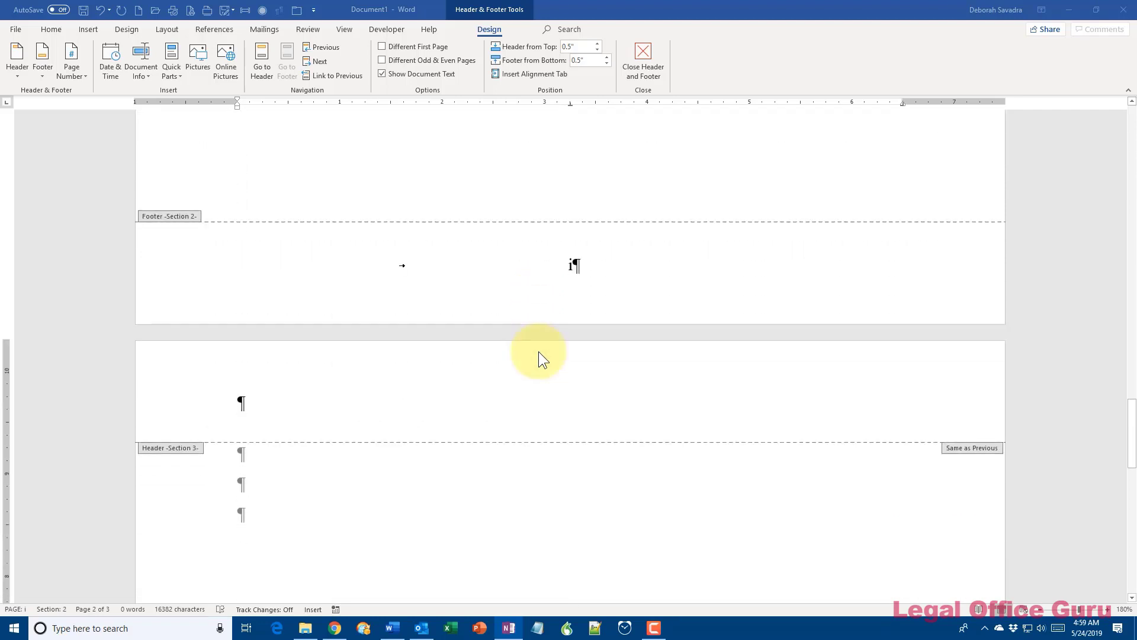
pyautogui.scroll(-5, 538, 351)
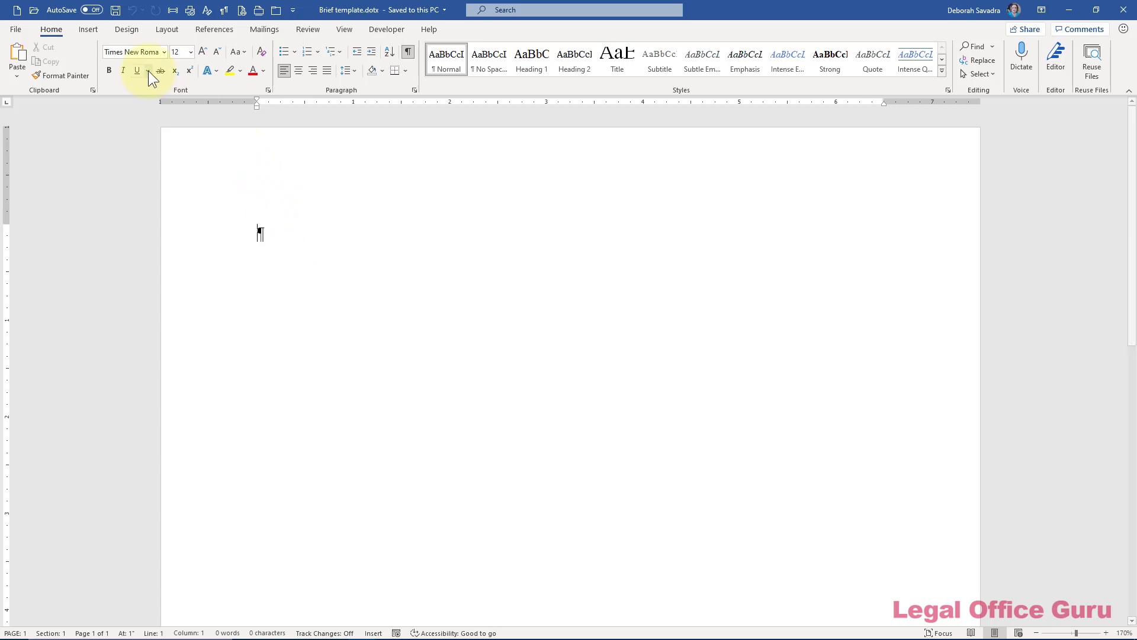
# Apply the Office theme font set with Calibri Light headings and Calibri body to the brief template.
pyautogui.click(127, 30)
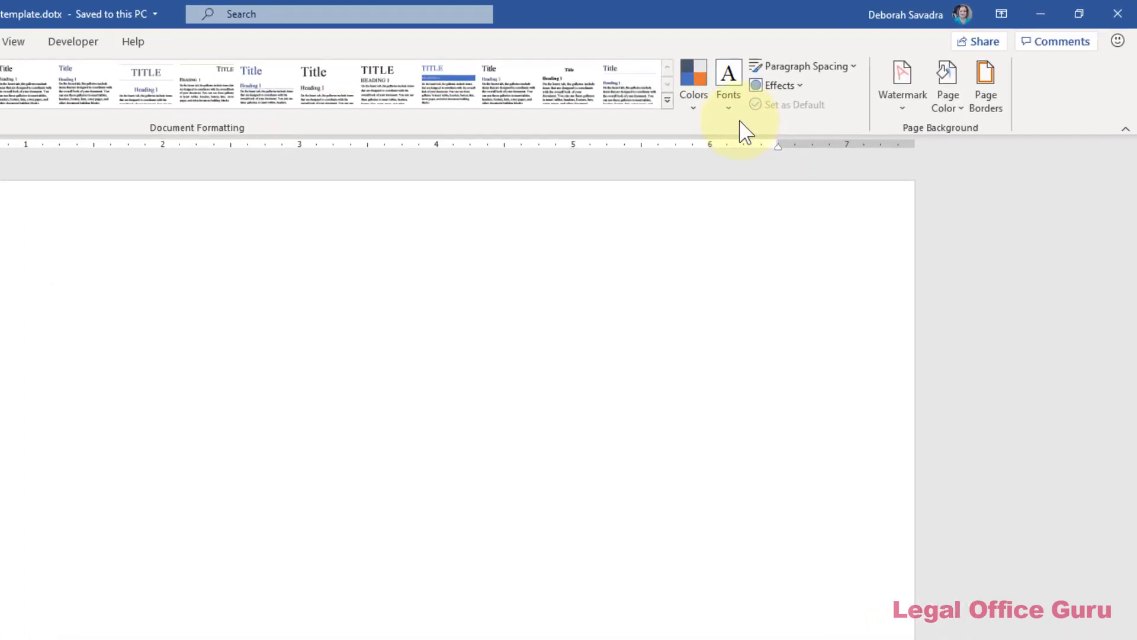
pyautogui.click(673, 126)
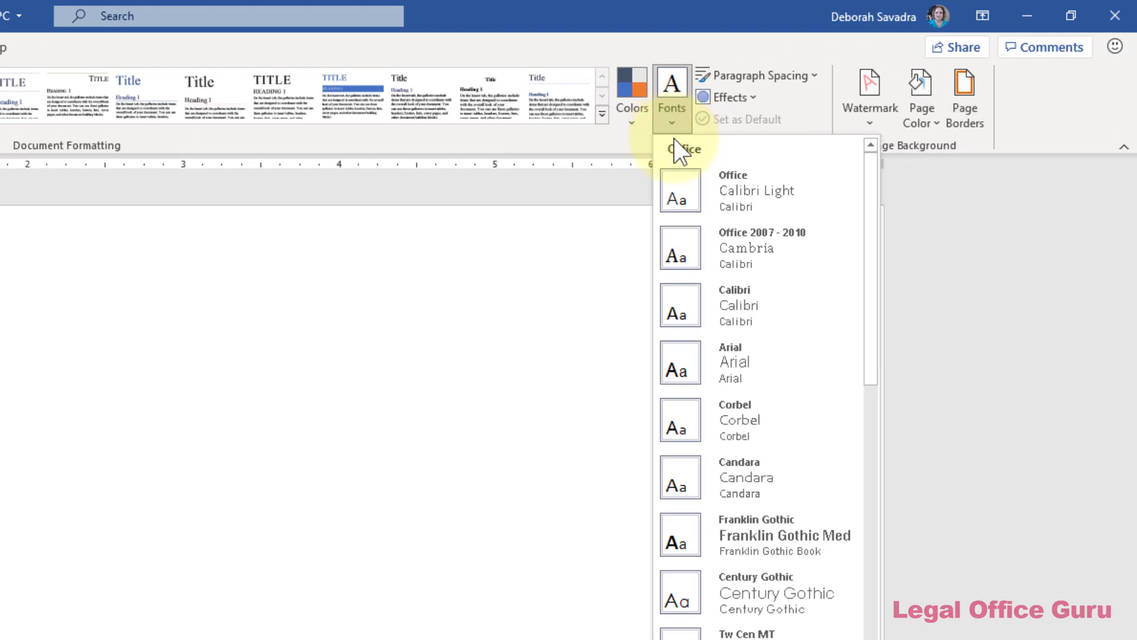
pyautogui.click(776, 201)
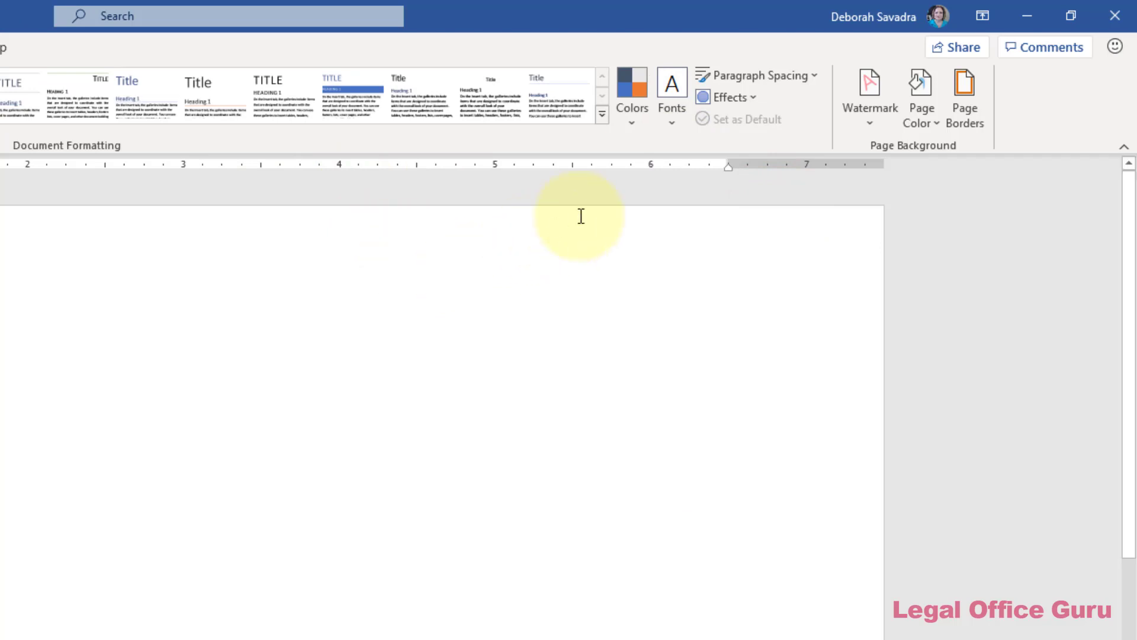
# Start a new custom theme font set and set its heading font to Times New Roman.
pyautogui.click(673, 127)
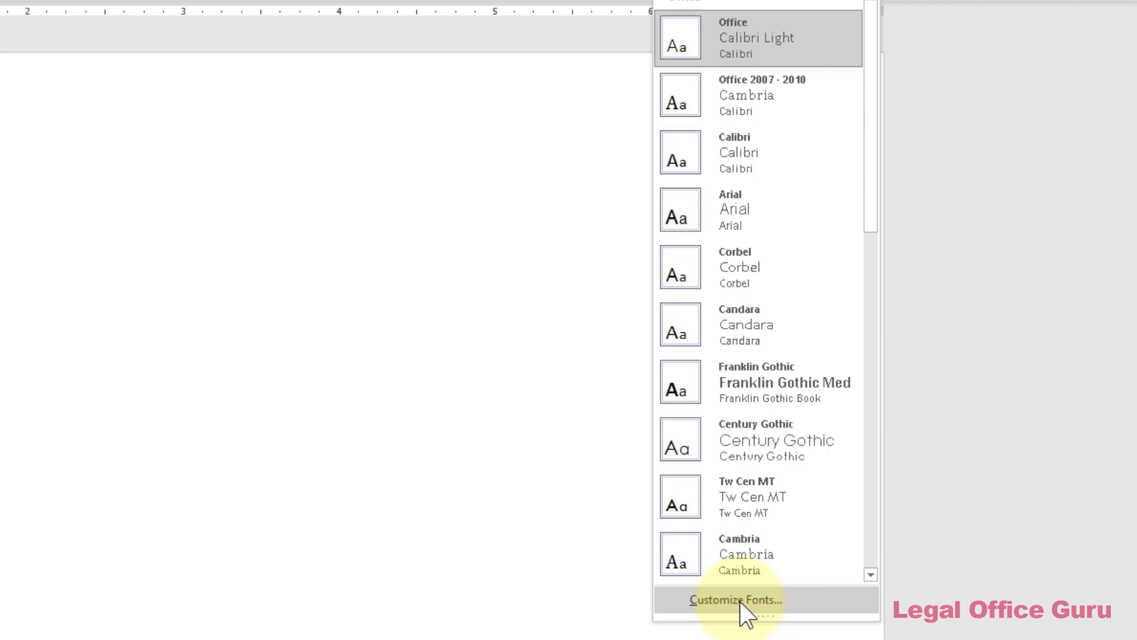
pyautogui.click(740, 600)
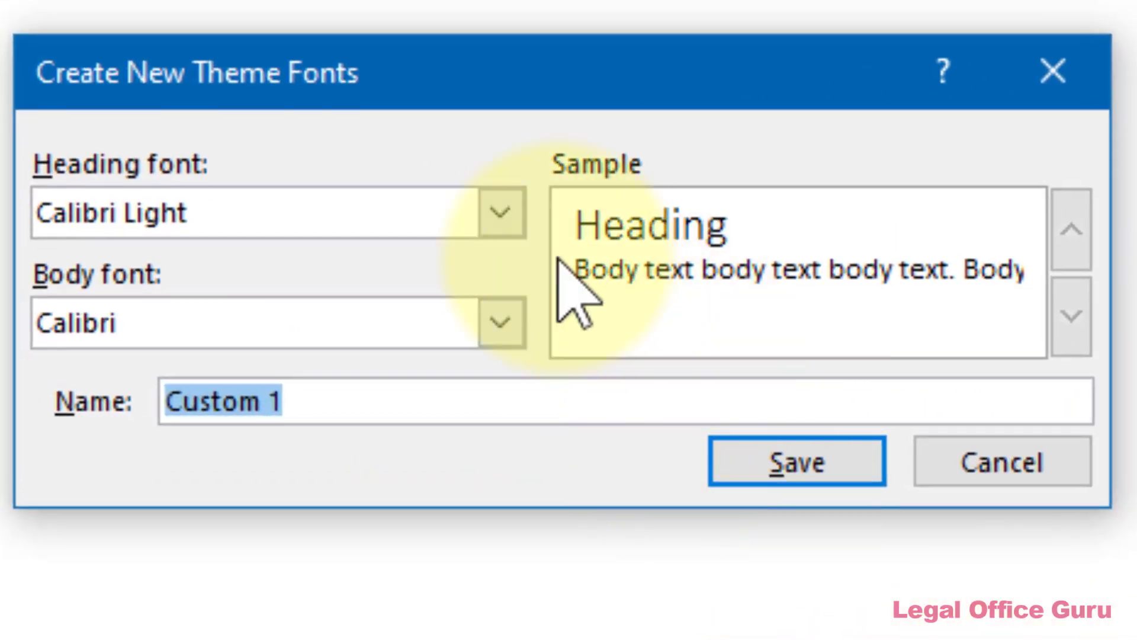
pyautogui.click(501, 214)
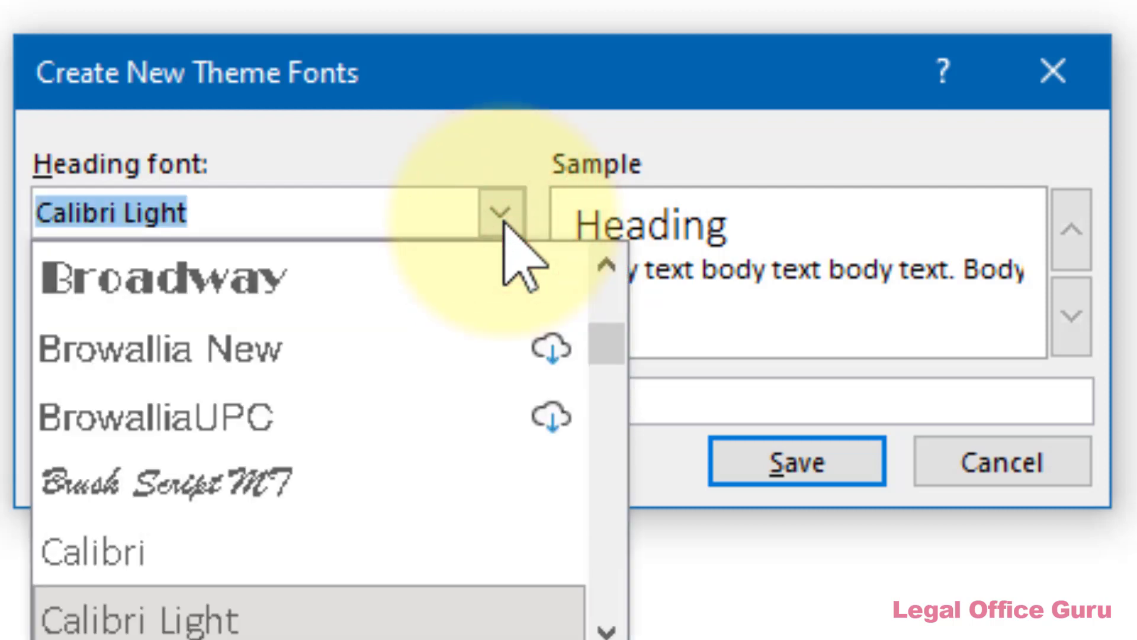
pyautogui.write('Times New Roman')
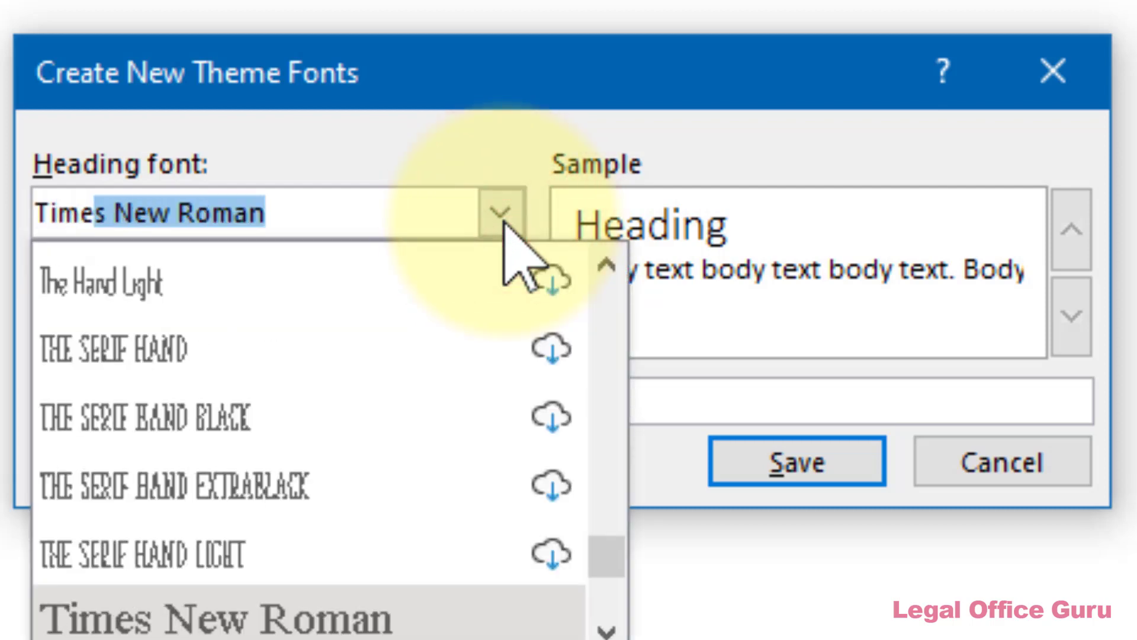
pyautogui.press('Tab')
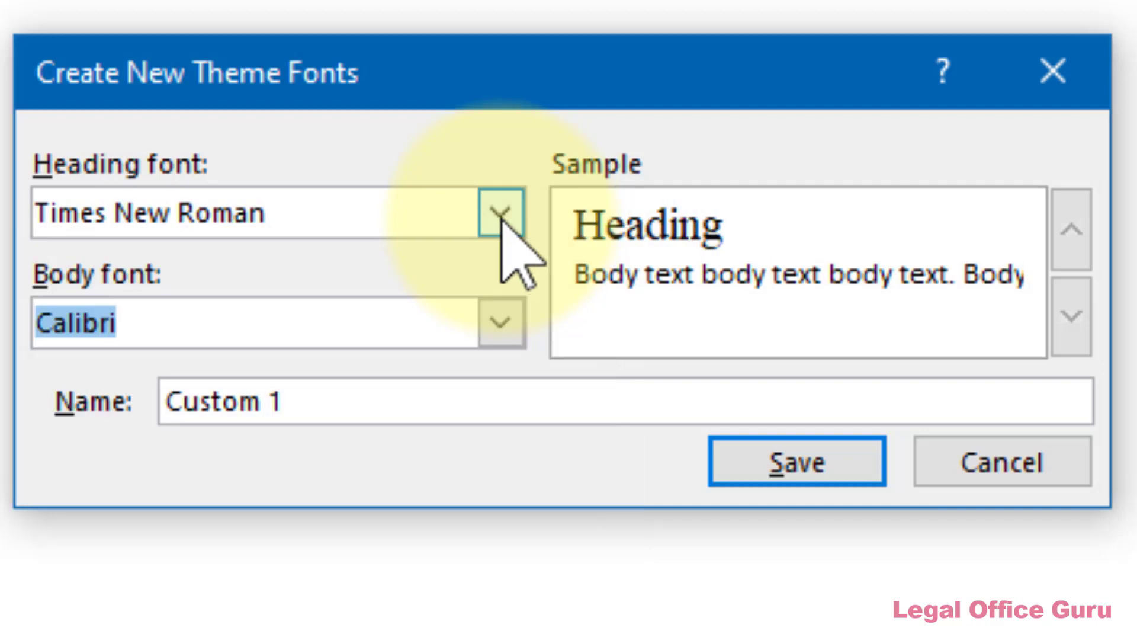
pyautogui.click(502, 215)
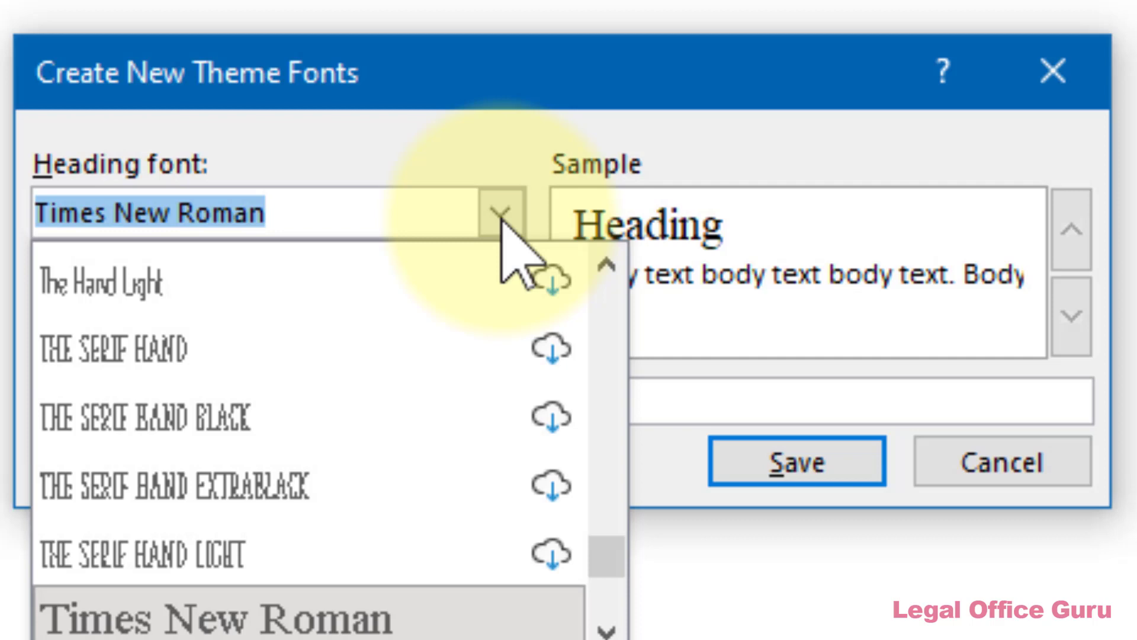
pyautogui.click(501, 222)
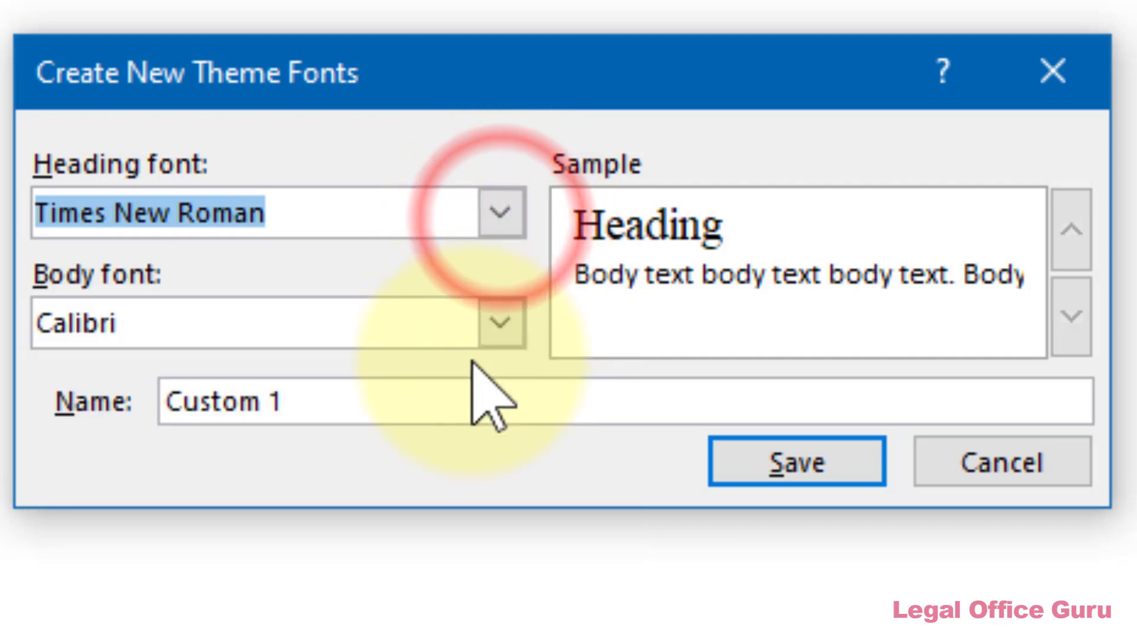
# Set the body font to Times New Roman and save the theme font set under the name Times New Roman.
pyautogui.click(406, 326)
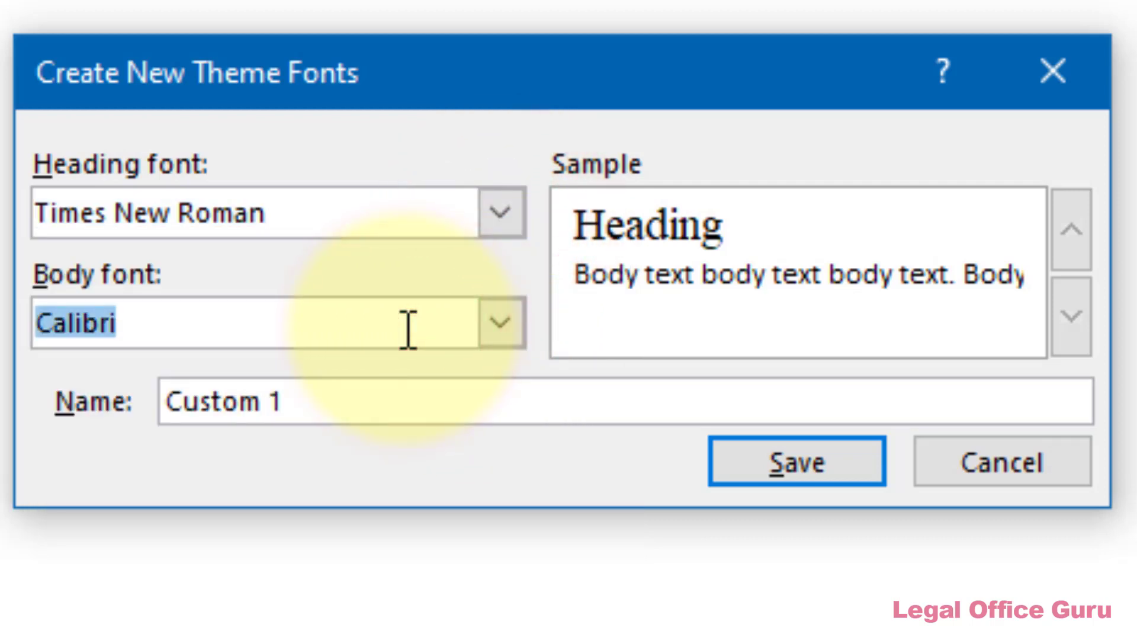
pyautogui.write('Times New Roman')
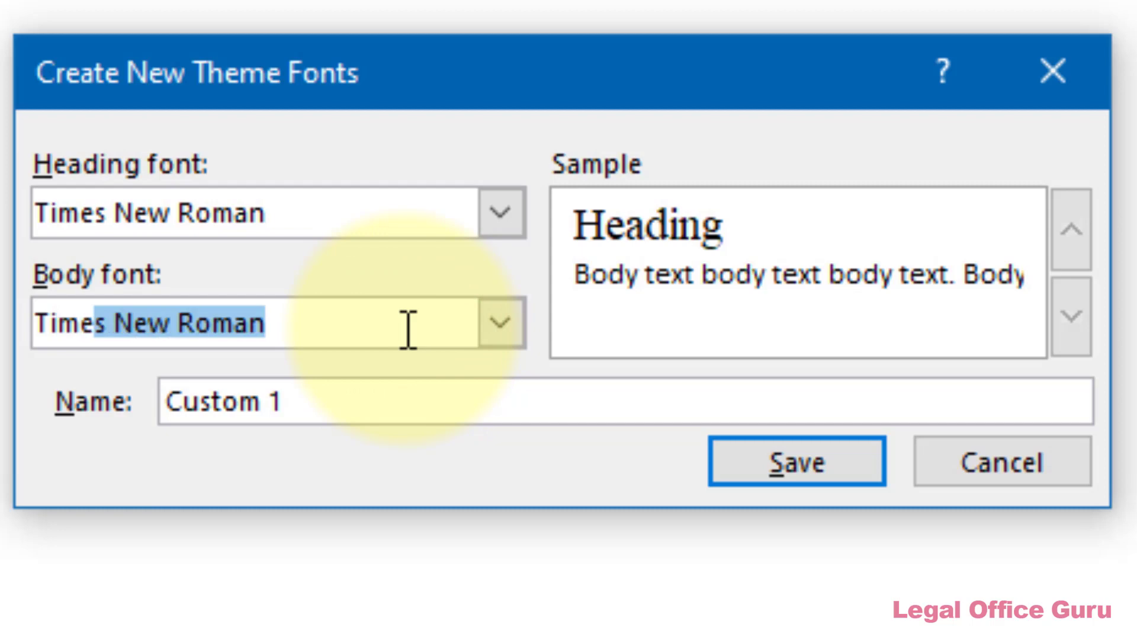
pyautogui.press('Tab')
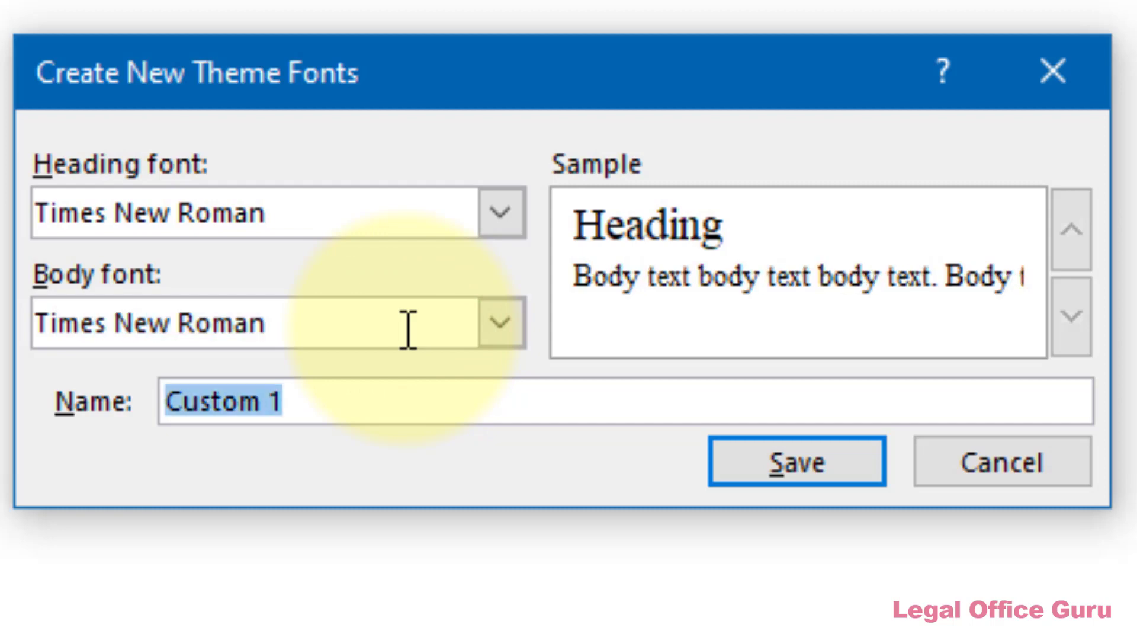
pyautogui.write('Times')
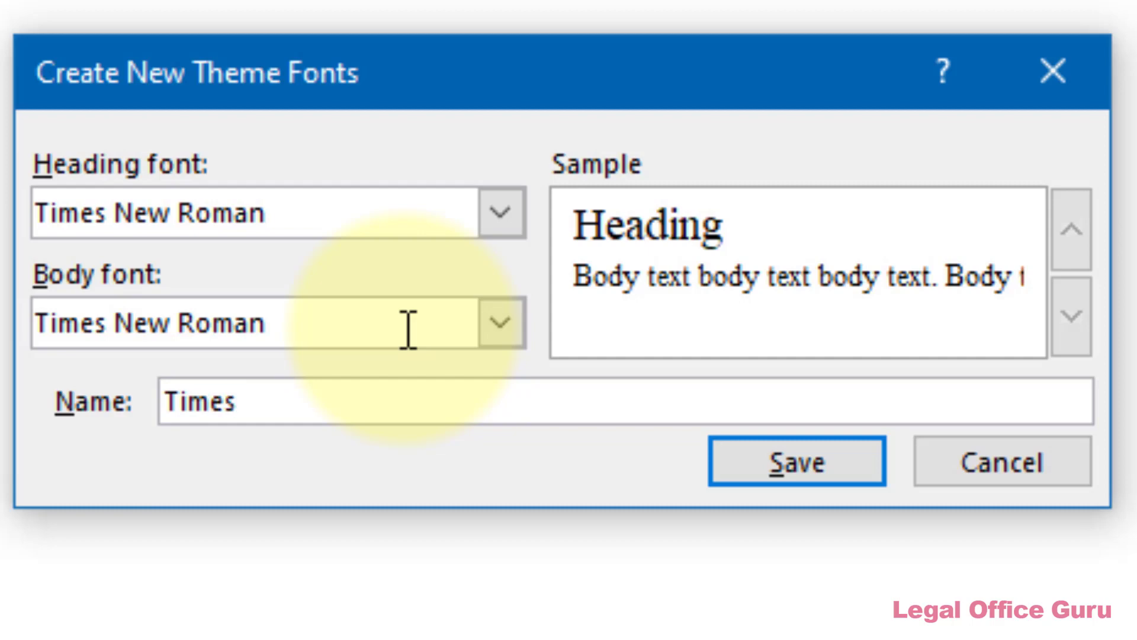
pyautogui.write(' New ')
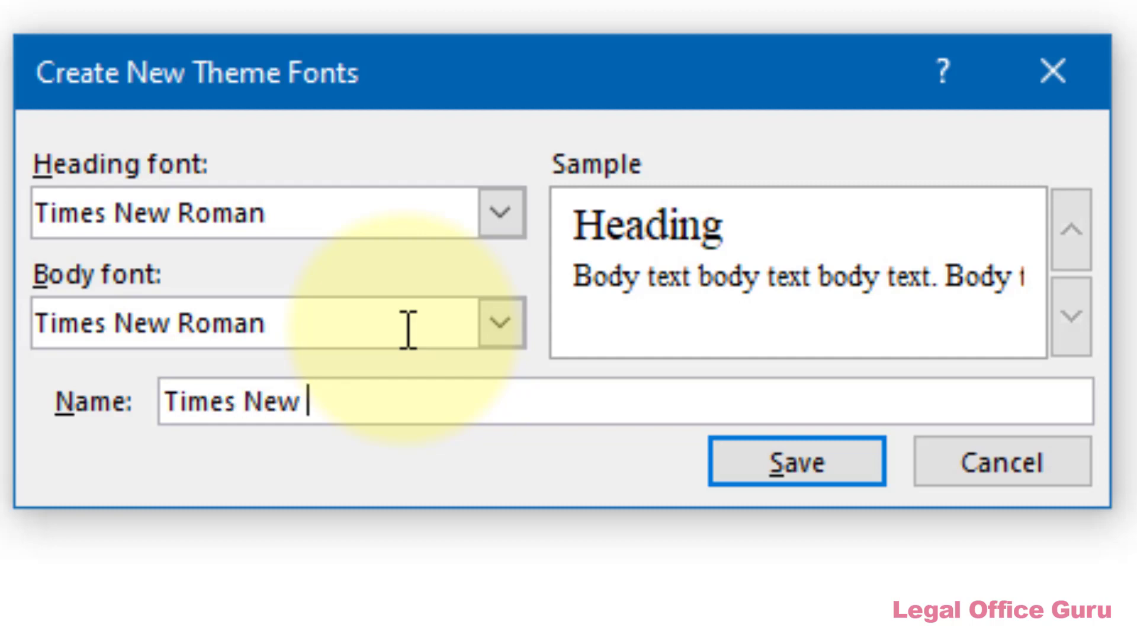
pyautogui.write('Roman')
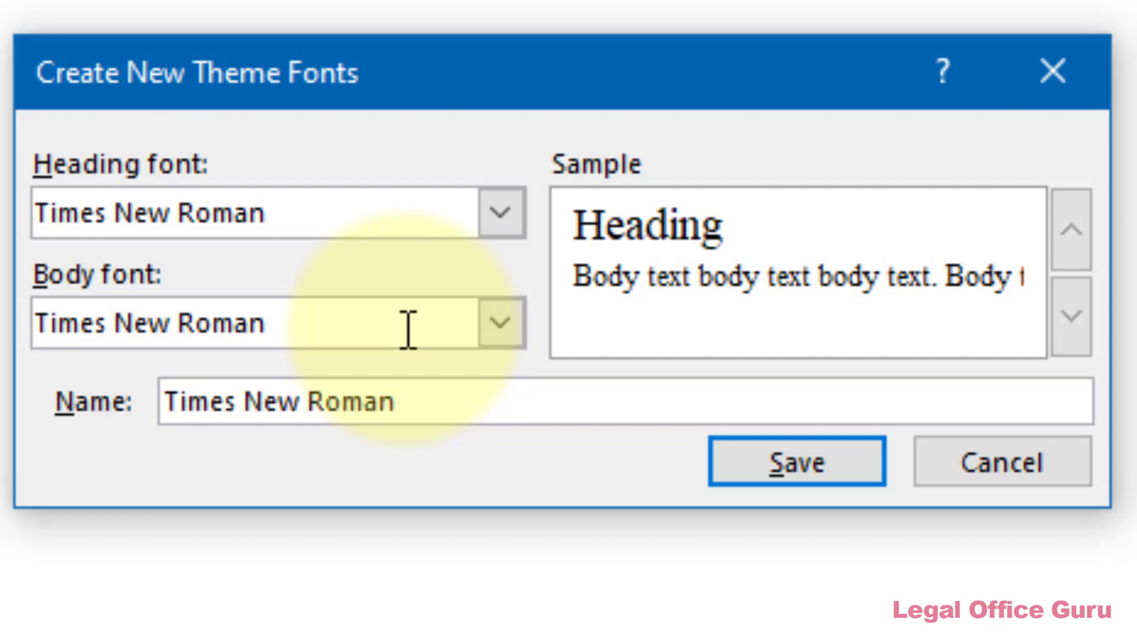
pyautogui.click(757, 467)
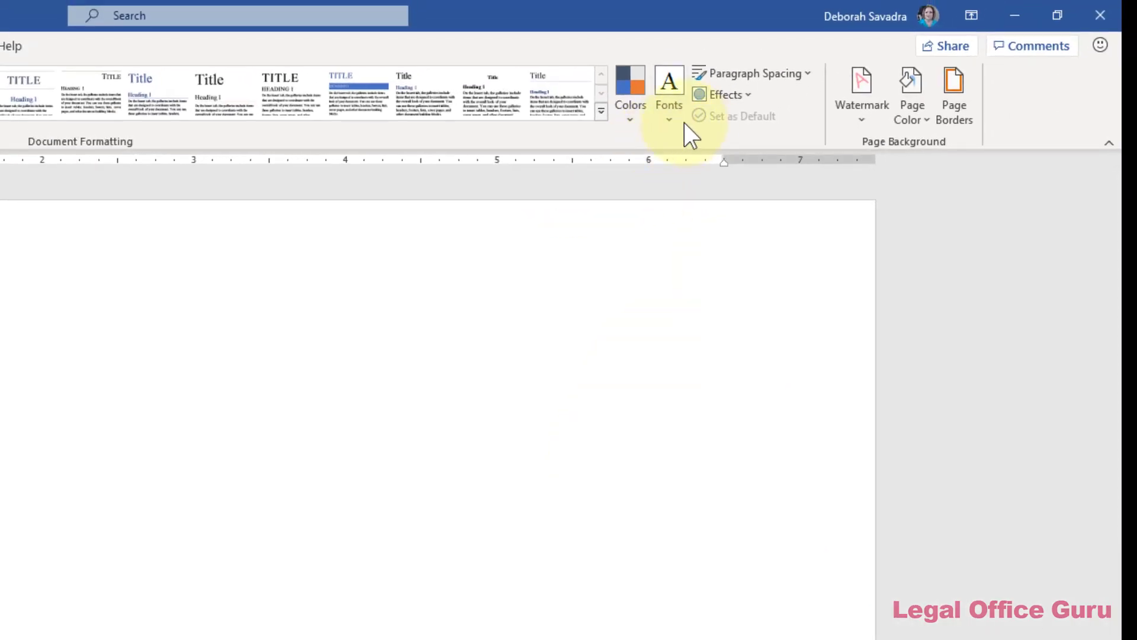
# Customize the document's default paragraph spacing with line spacing set to Single.
pyautogui.click(671, 120)
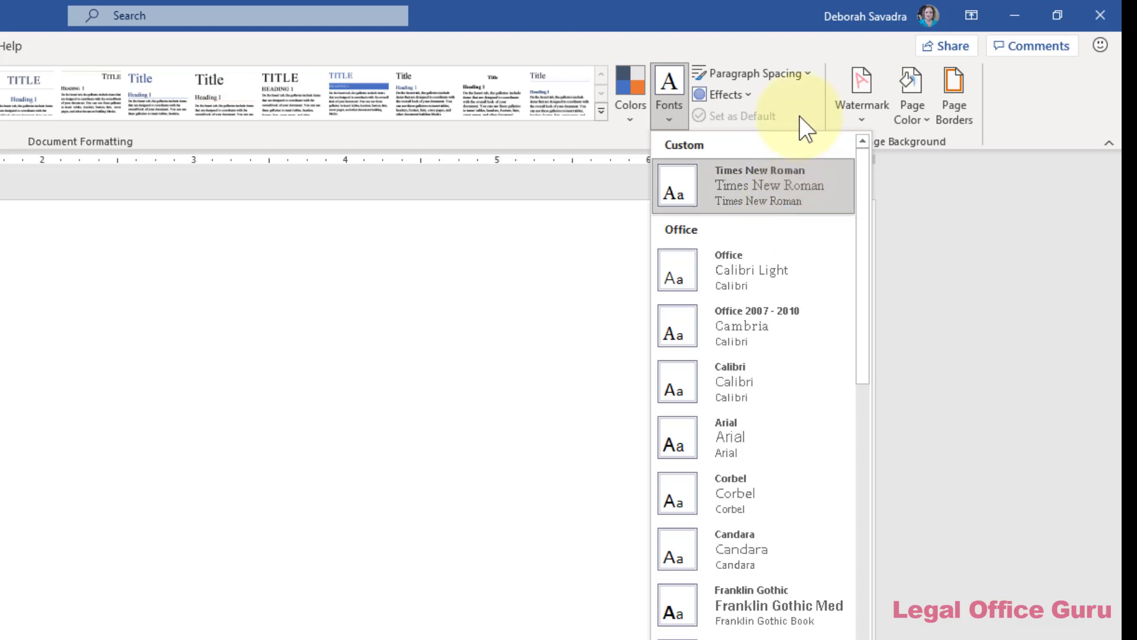
pyautogui.click(802, 73)
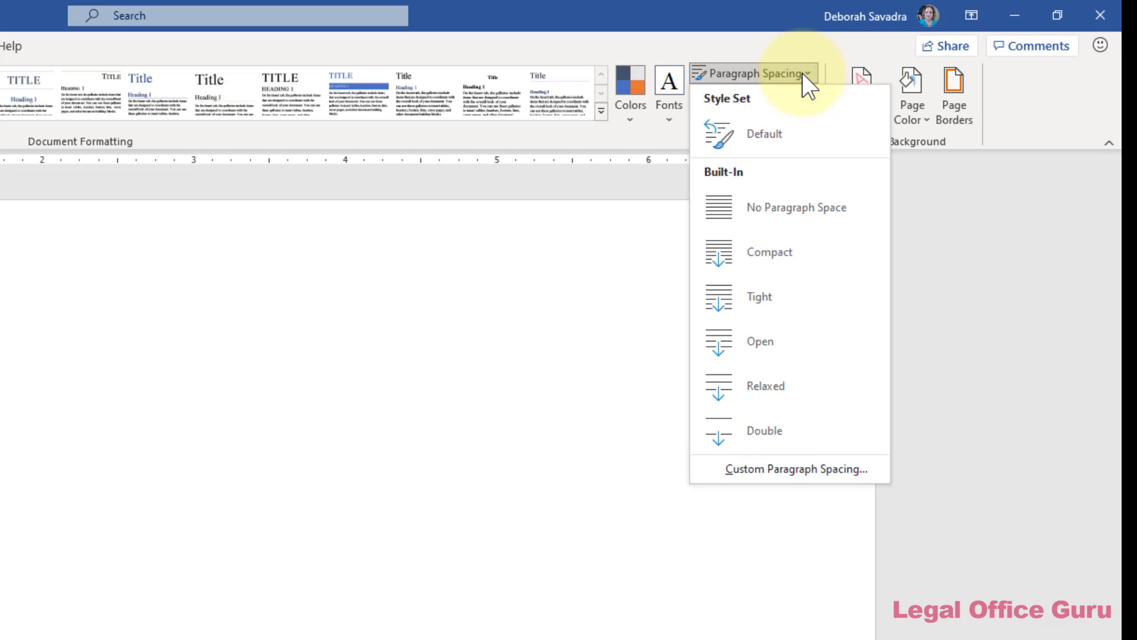
pyautogui.click(762, 469)
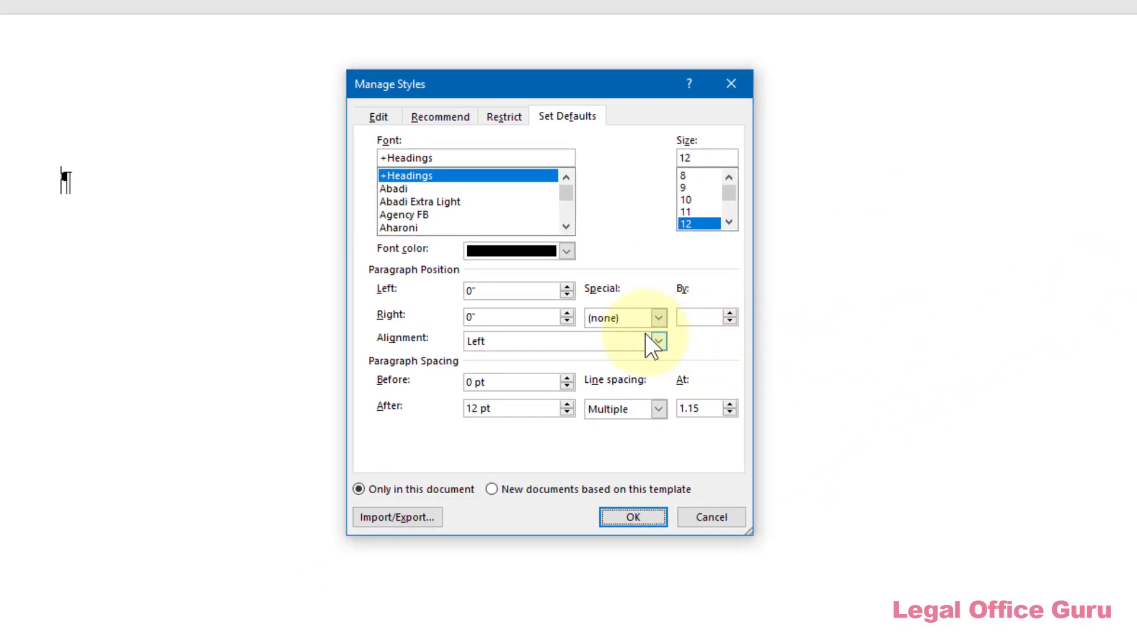
pyautogui.click(659, 408)
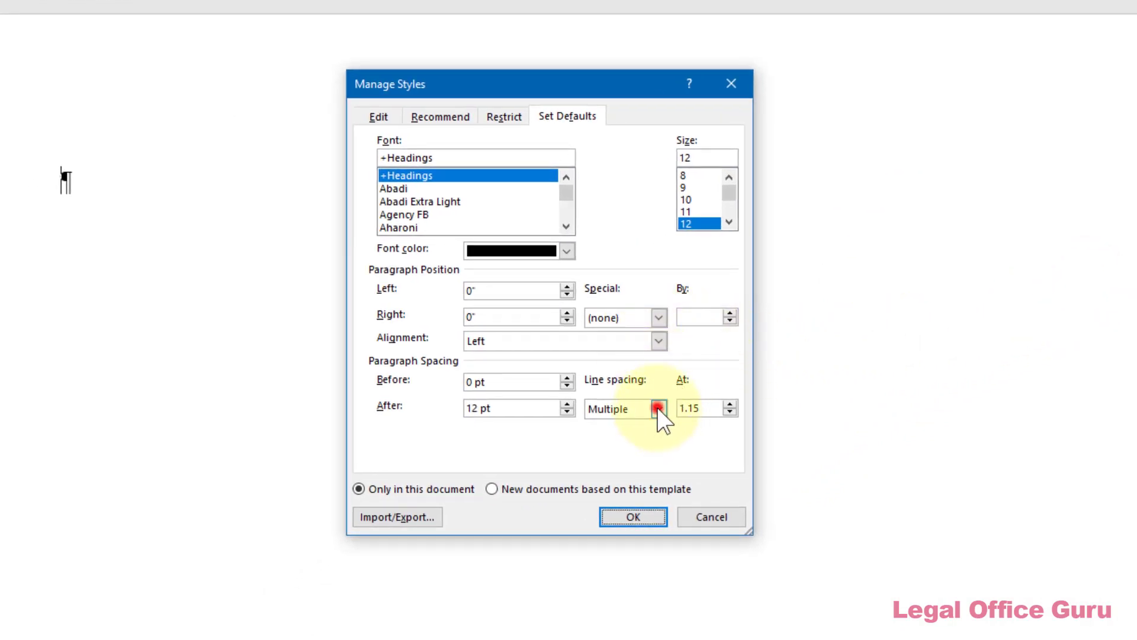
pyautogui.click(637, 428)
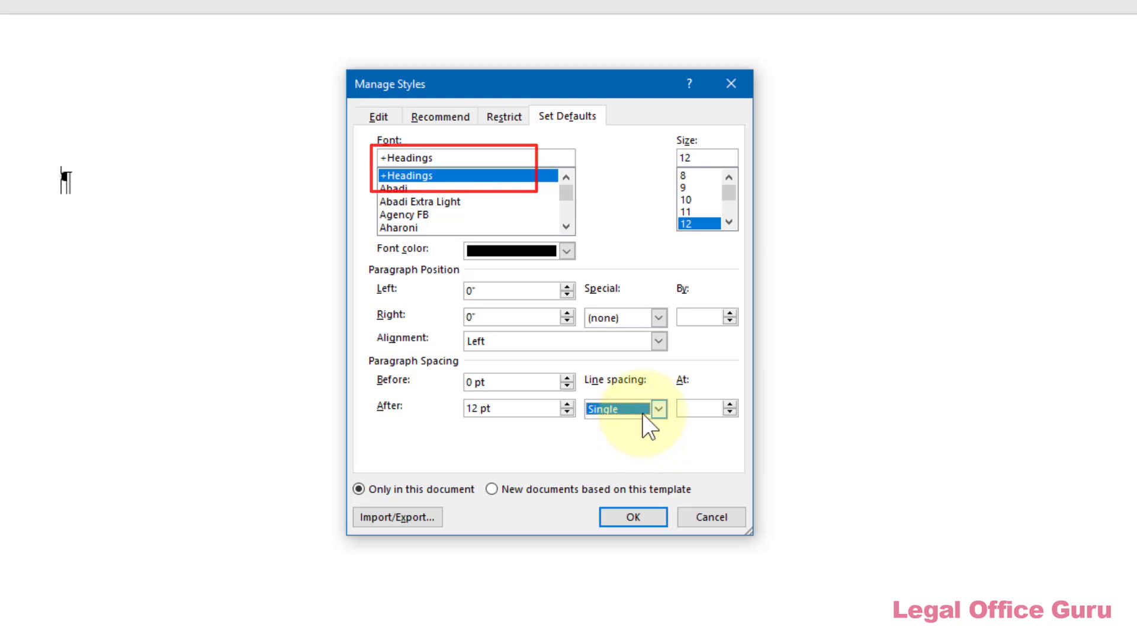
# Set the default paragraph spacing to 6 pt before and 12 pt after.
pyautogui.click(564, 412)
pyautogui.click(565, 411)
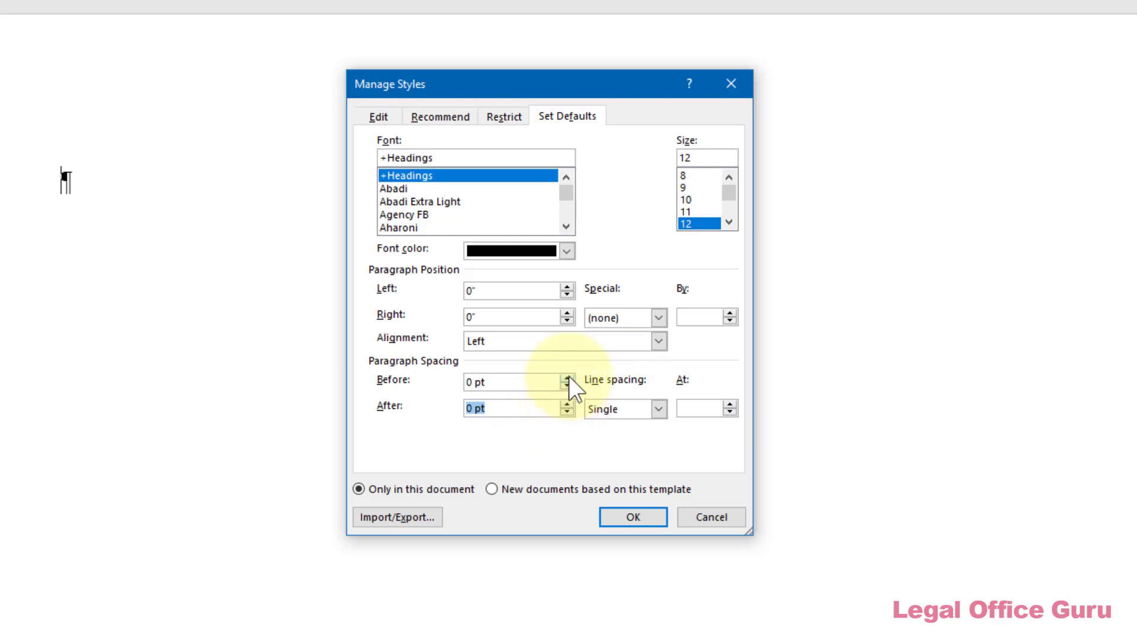
pyautogui.click(567, 377)
pyautogui.doubleClick(568, 404)
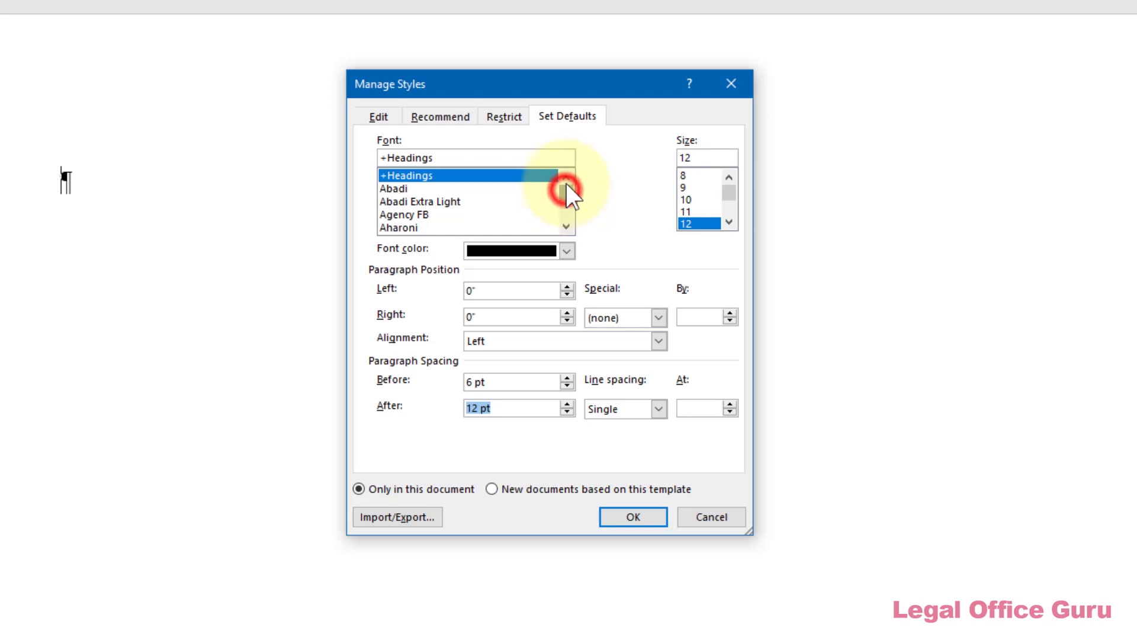
# Choose +Body as the default font with 0 pt spacing before, and switch the font selection back to +Headings.
pyautogui.click(524, 153)
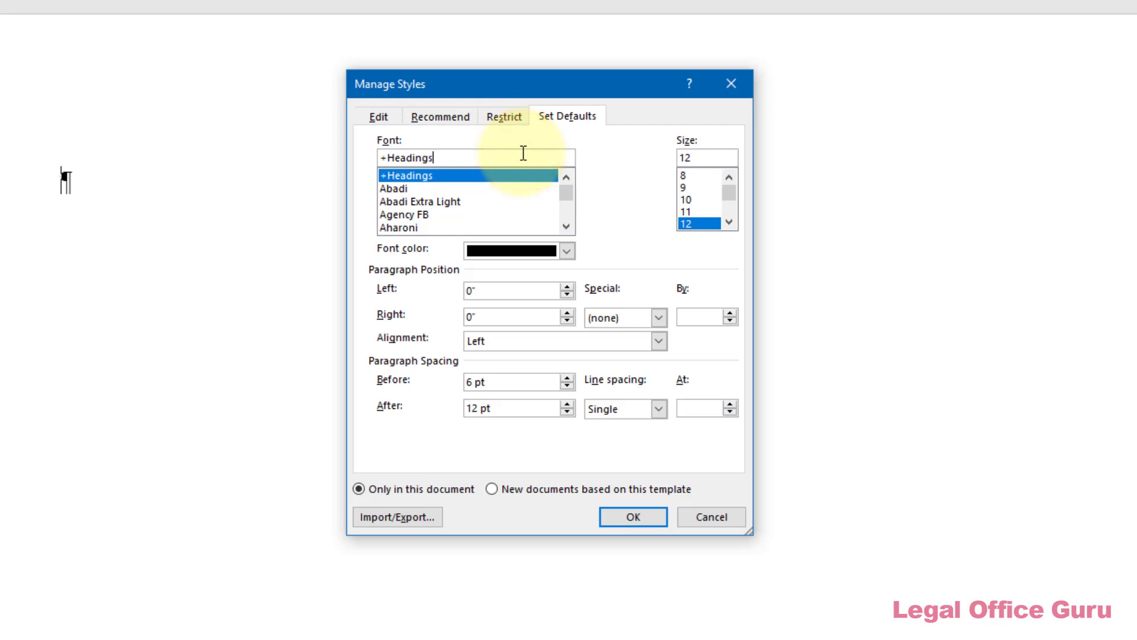
pyautogui.doubleClick(524, 153)
pyautogui.write('+Body')
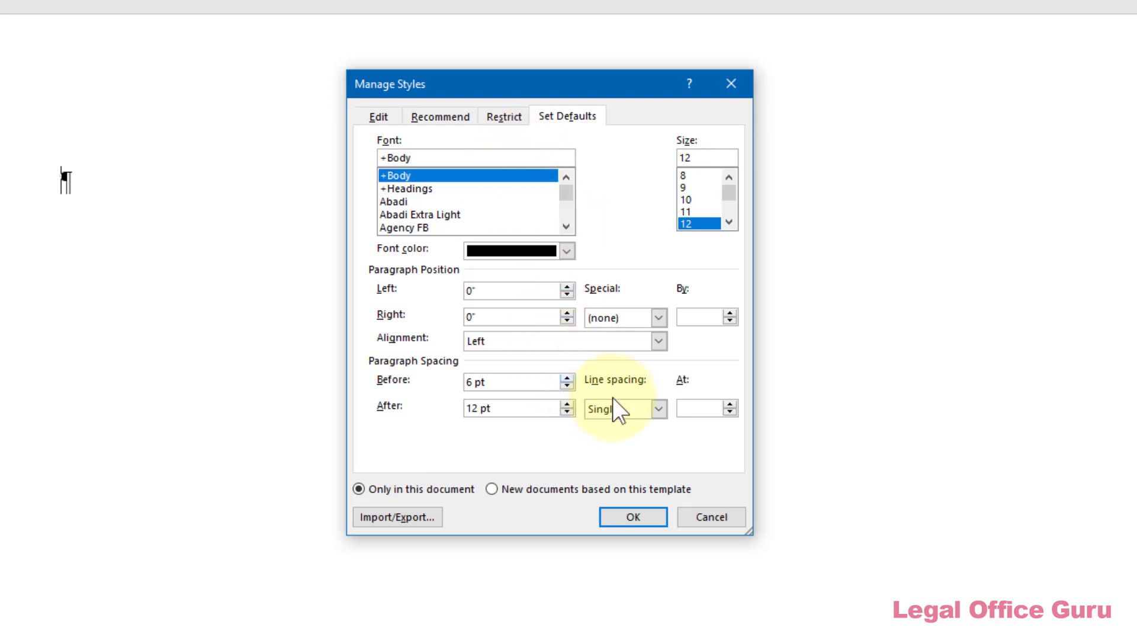
pyautogui.click(422, 178)
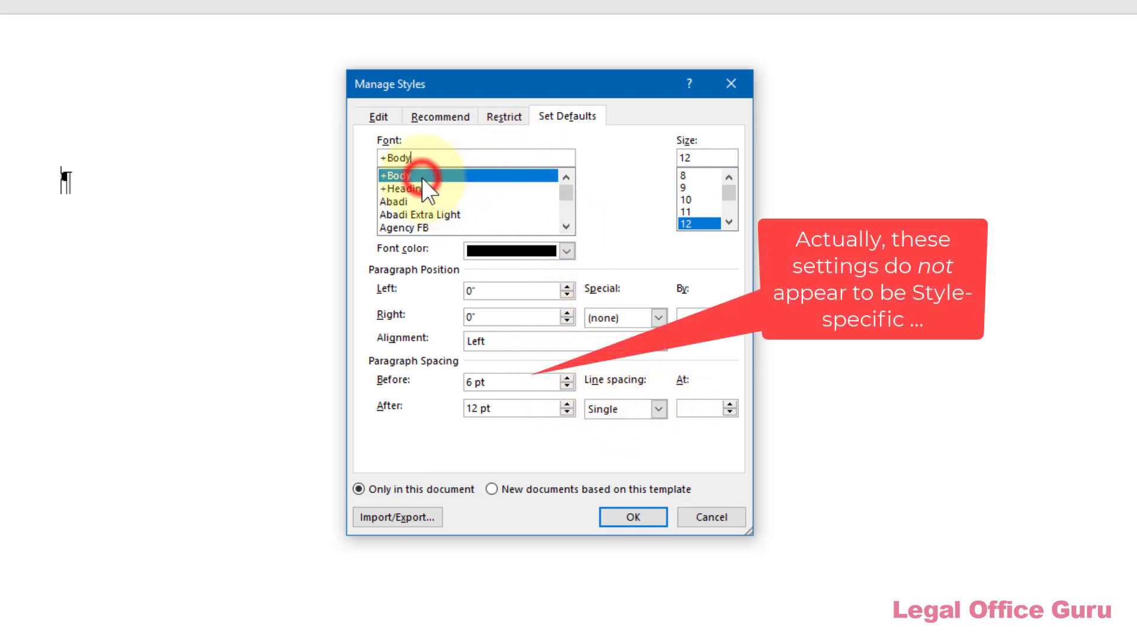
pyautogui.click(566, 385)
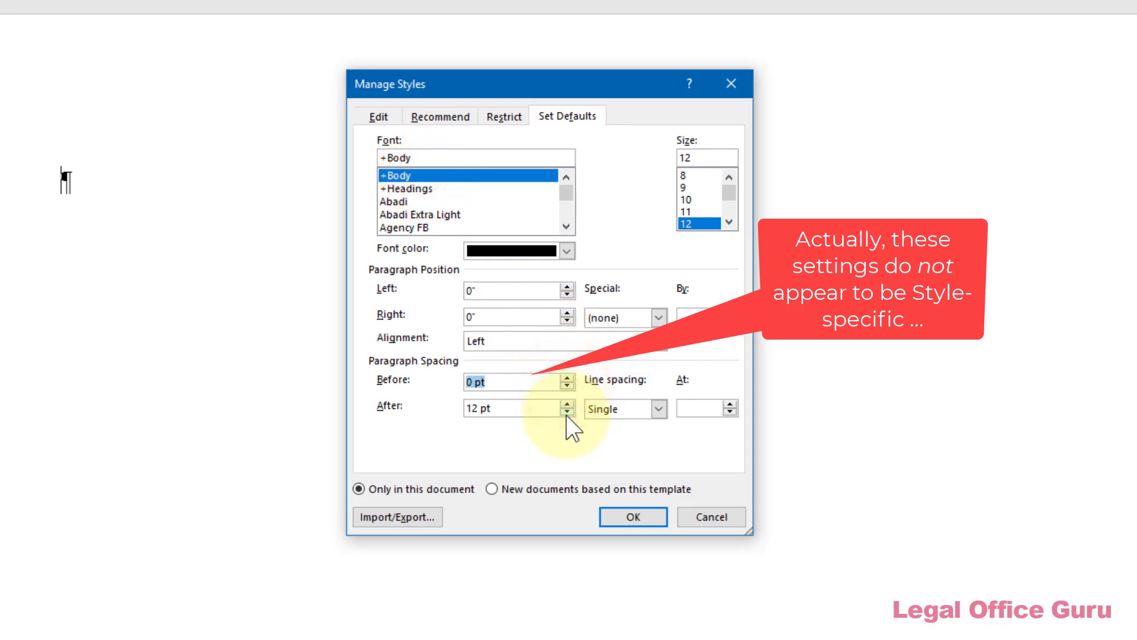
pyautogui.click(411, 188)
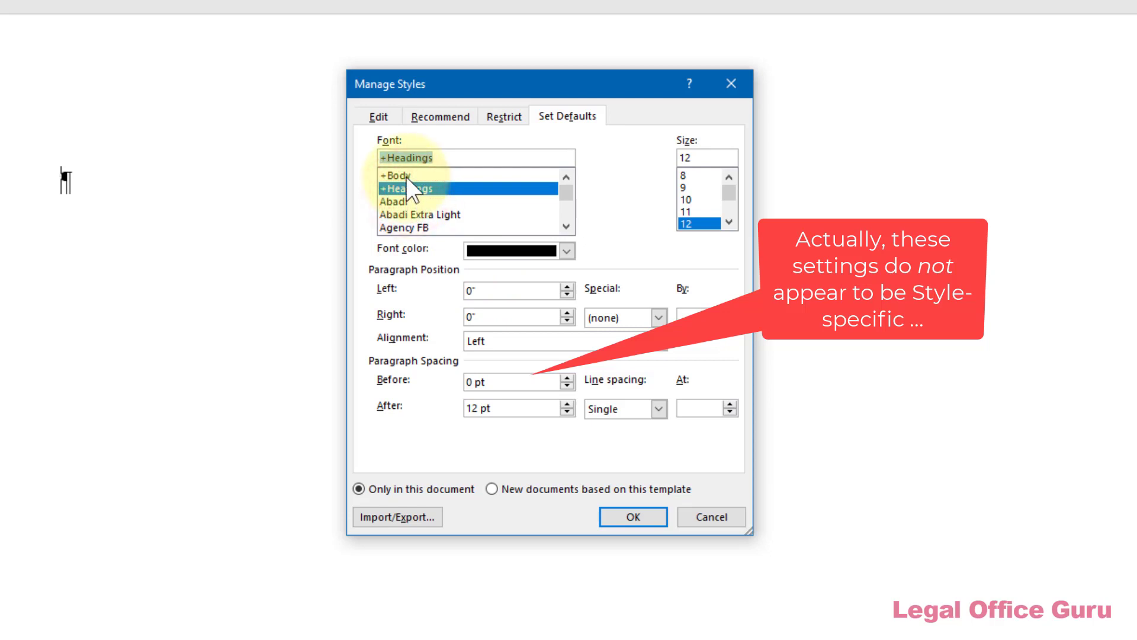
# Set the default font to +Headings in Black, Text 1, and save the defaults for new documents based on this template.
pyautogui.click(406, 176)
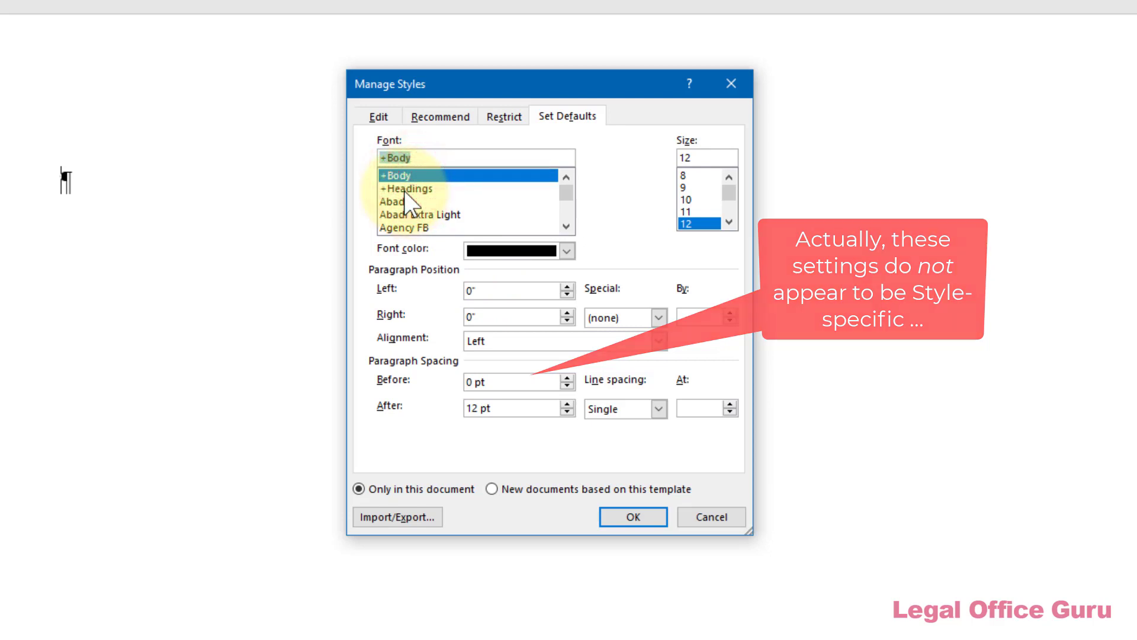
pyautogui.click(407, 188)
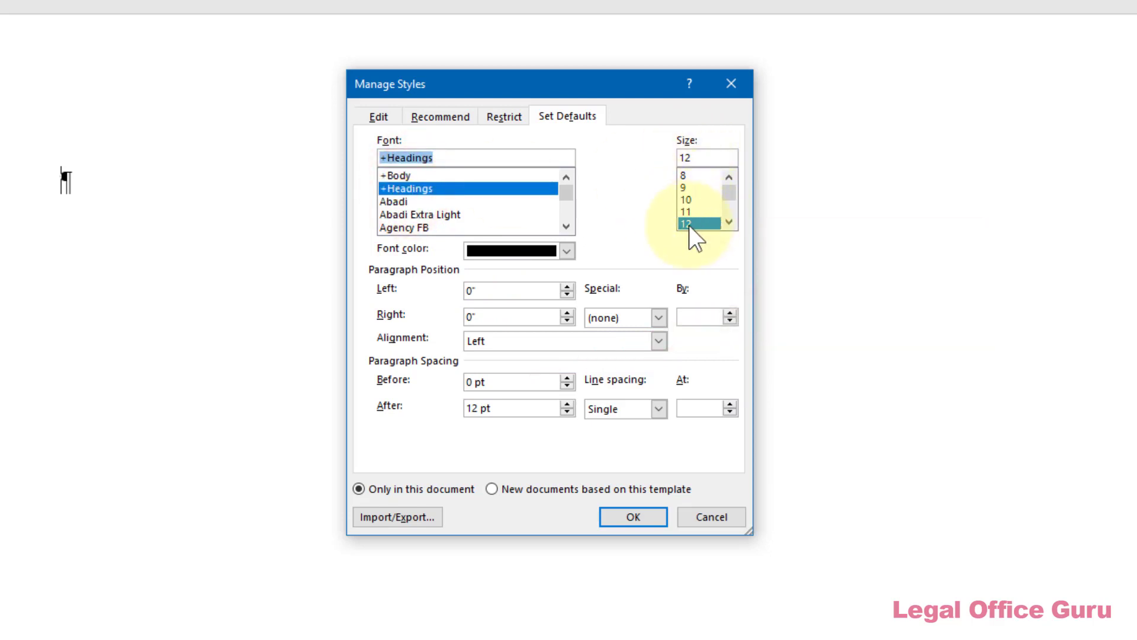
pyautogui.click(566, 253)
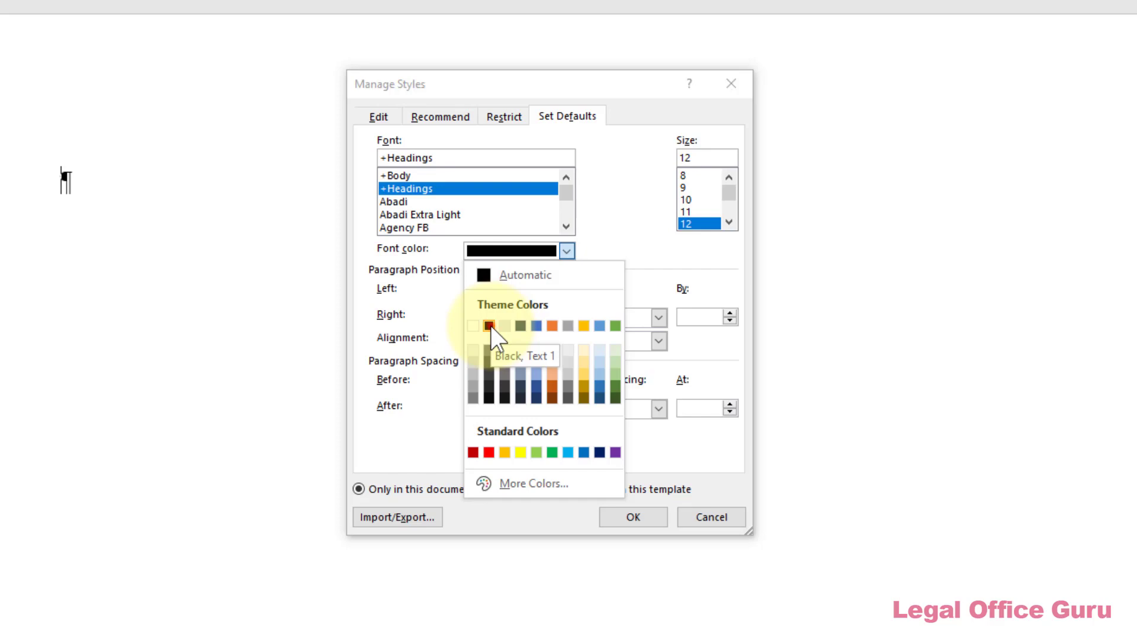
pyautogui.click(489, 325)
pyautogui.click(567, 252)
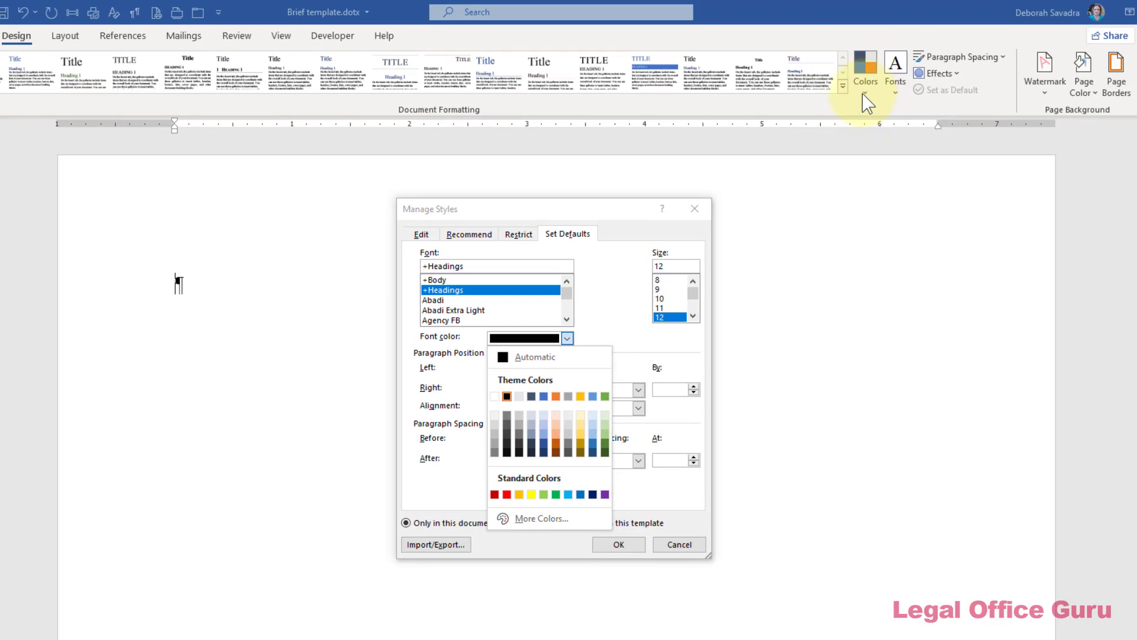
pyautogui.click(506, 396)
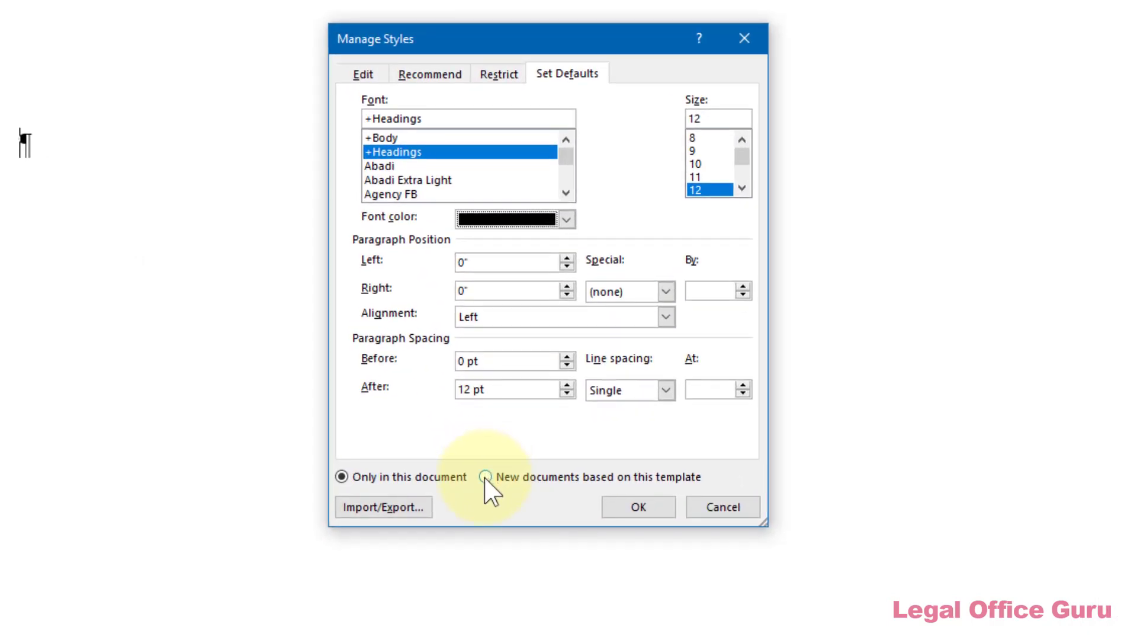
pyautogui.click(485, 477)
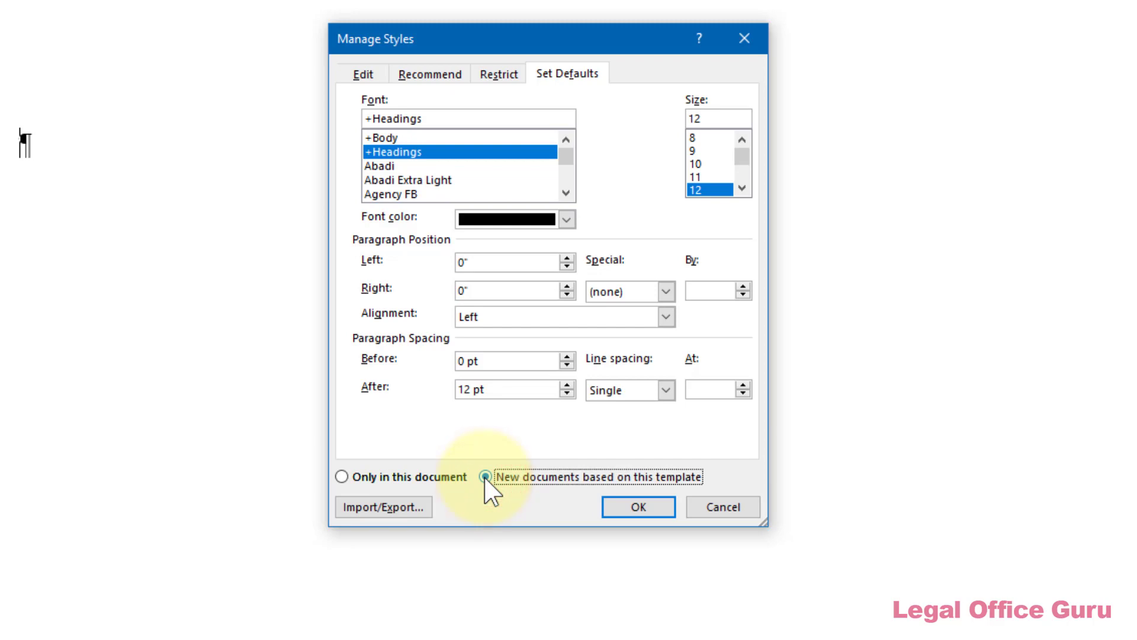
pyautogui.click(639, 508)
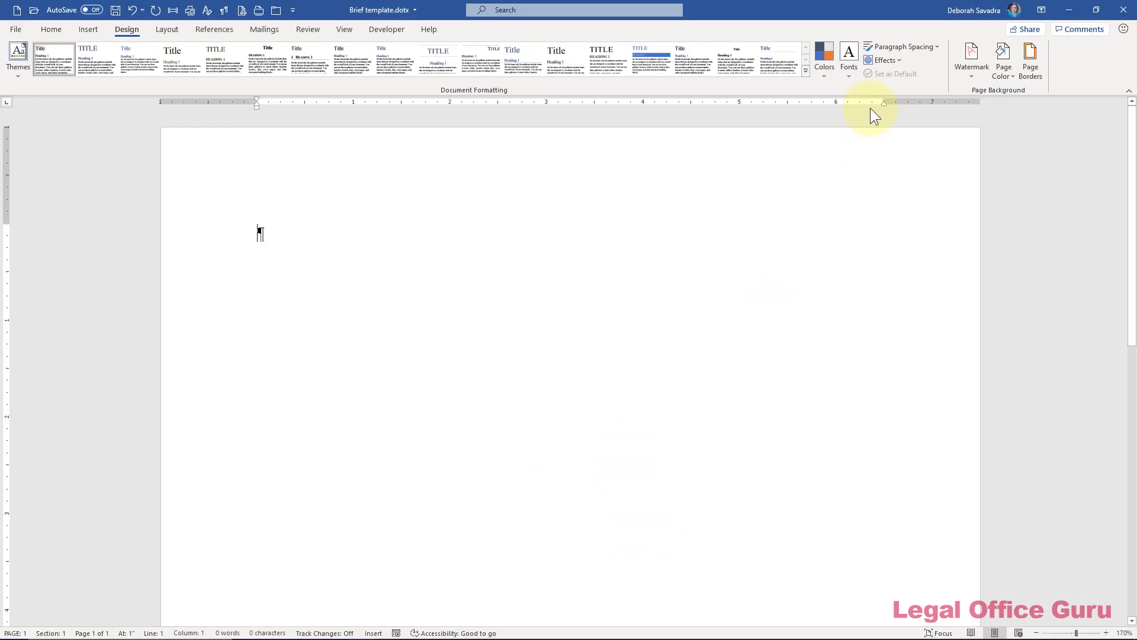
# Review the custom Times New Roman theme font set and the available paragraph spacing options without changing them.
pyautogui.click(853, 76)
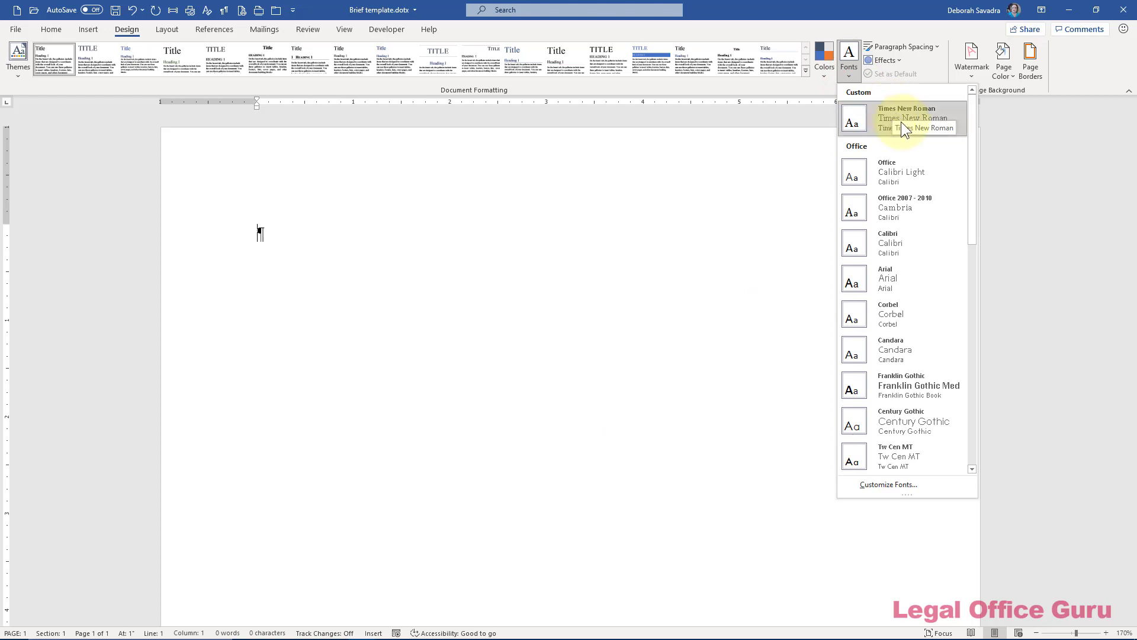
pyautogui.click(602, 236)
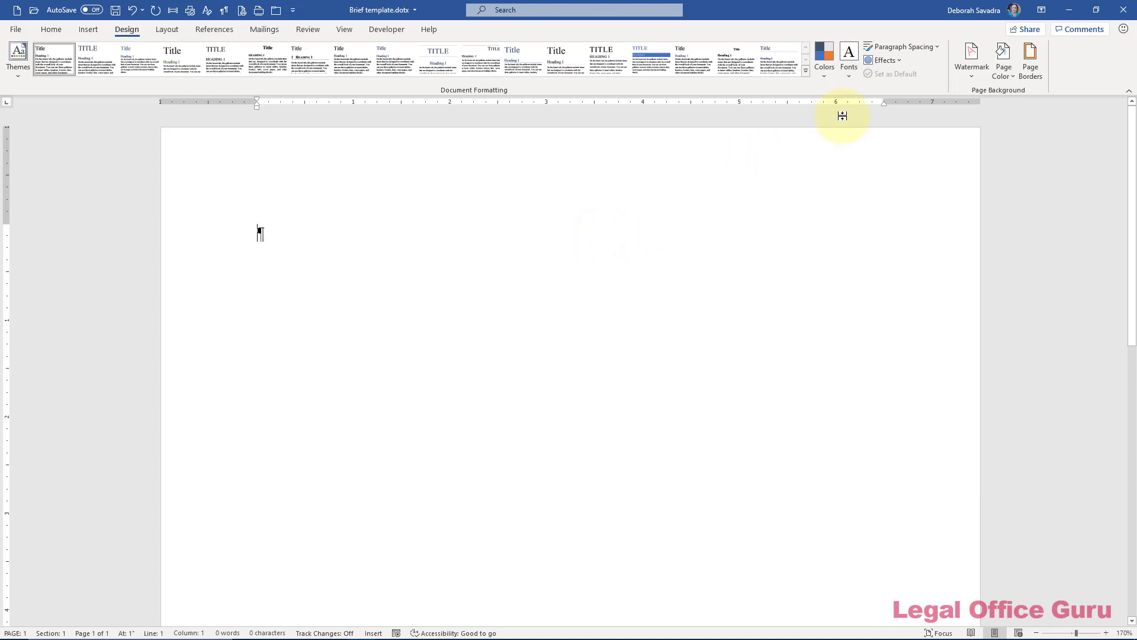
pyautogui.click(916, 48)
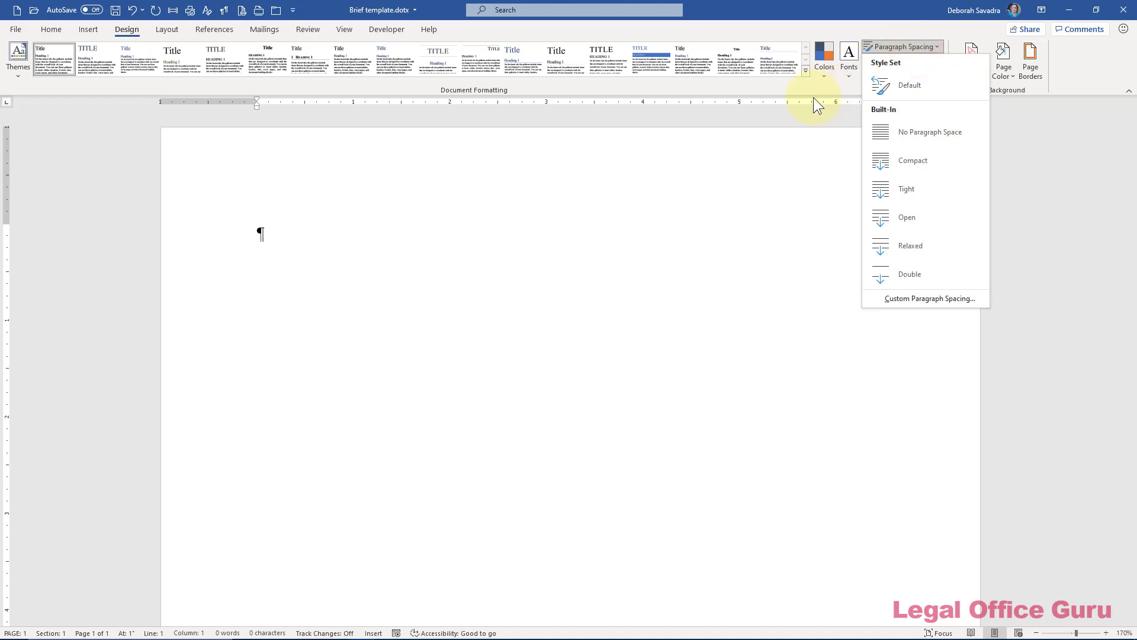
pyautogui.click(350, 236)
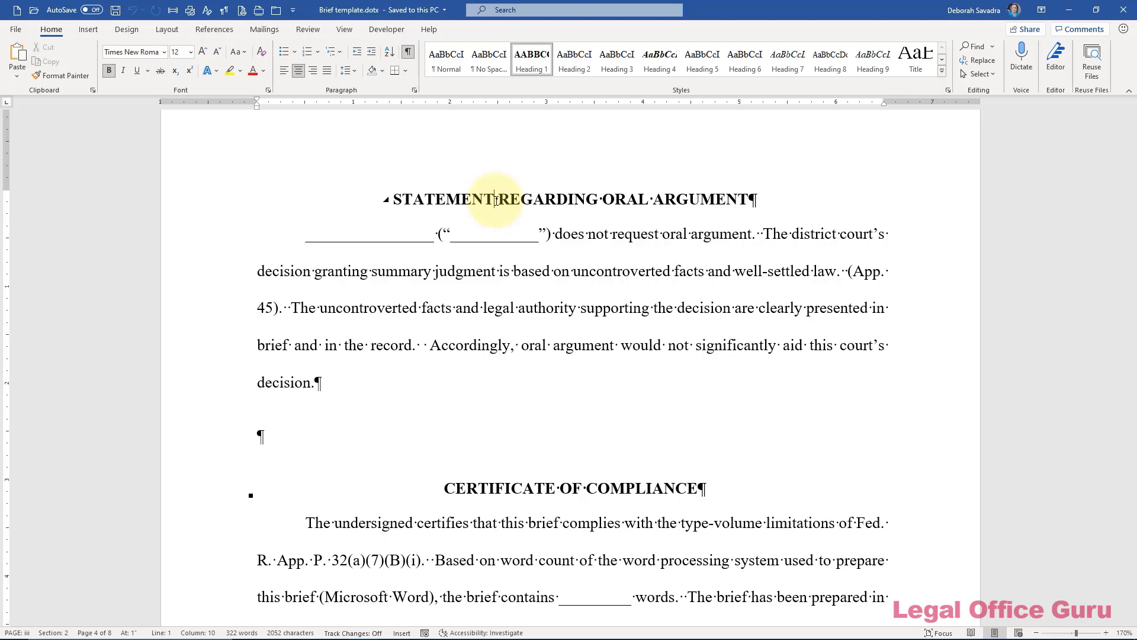
# Display the list of styles beside the Heading 1 line and inspect the Heading 1 style's modification settings without changing them.
pyautogui.scroll(-10, 495, 199)
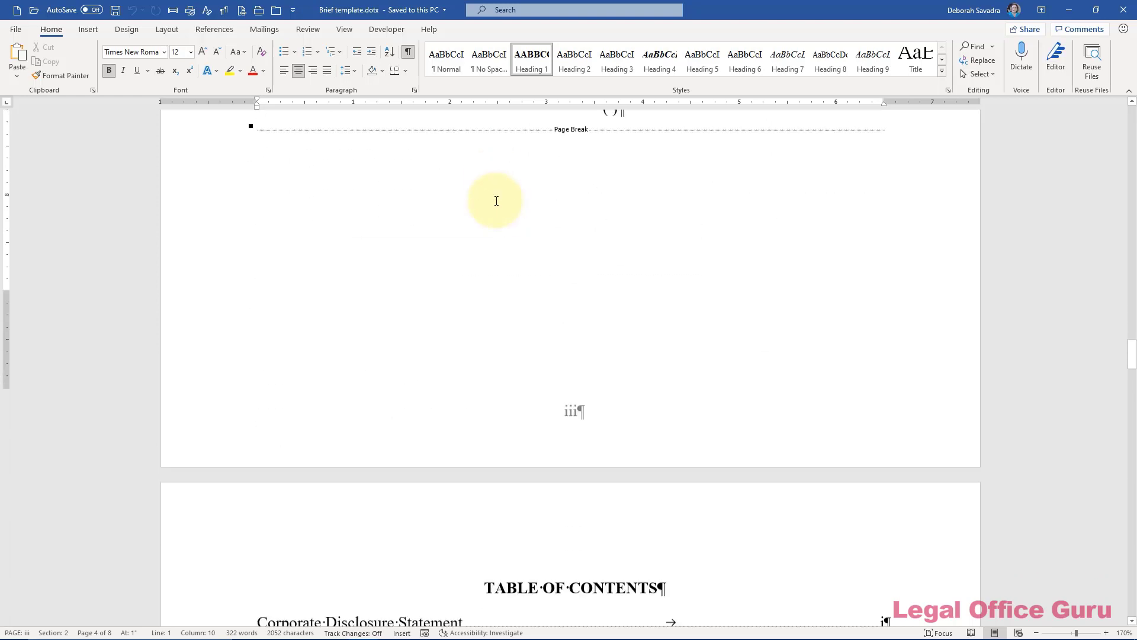
pyautogui.click(382, 286)
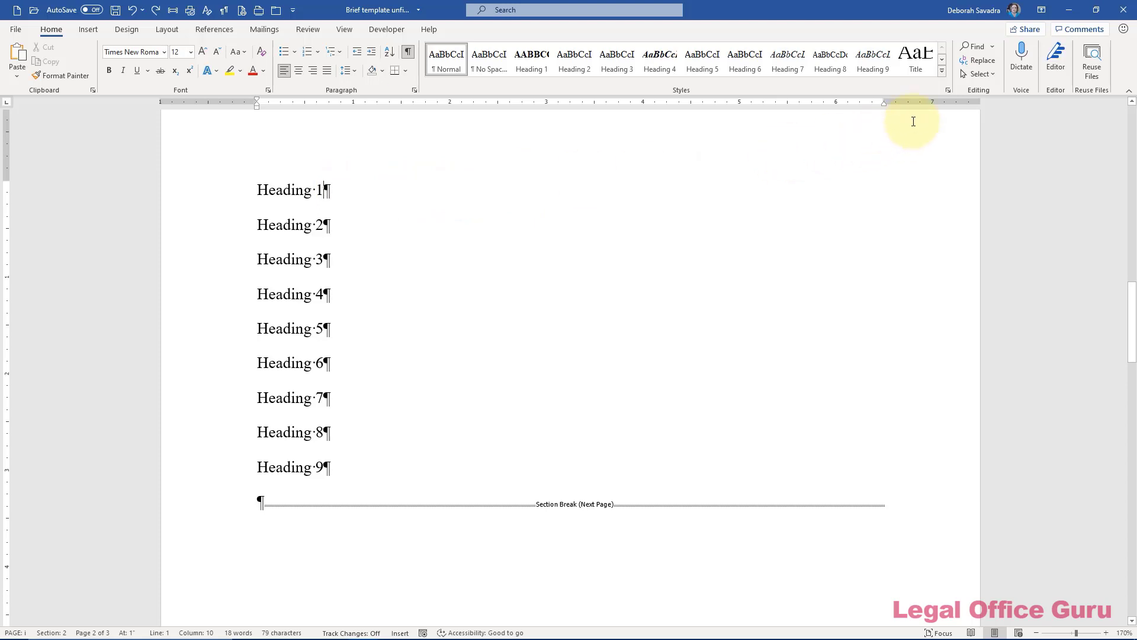
pyautogui.click(948, 90)
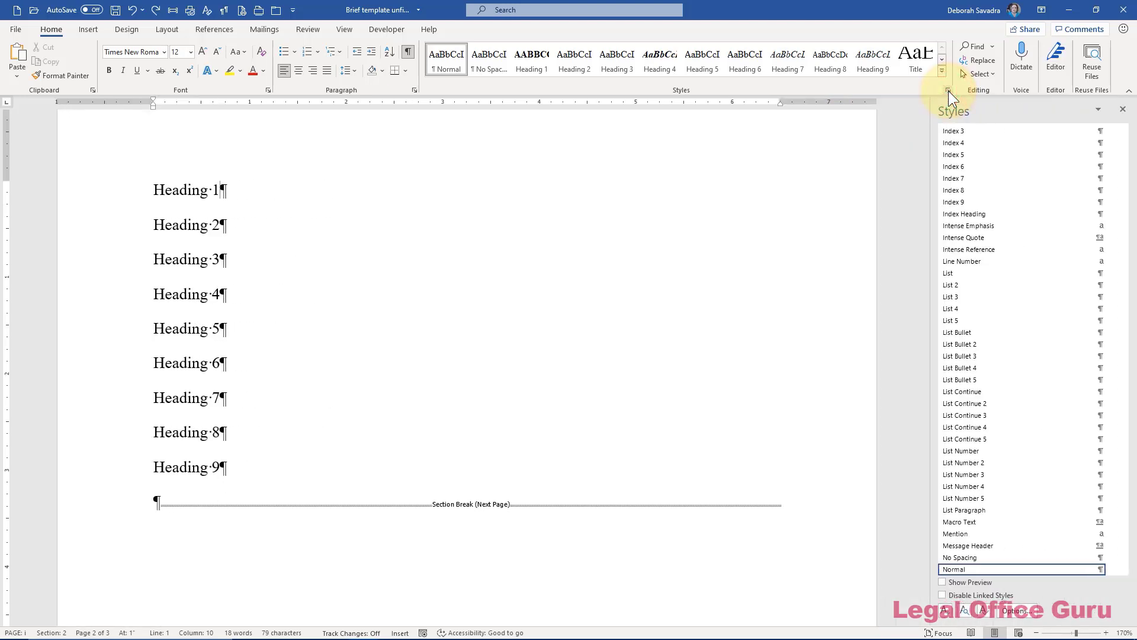
pyautogui.scroll(10, 996, 298)
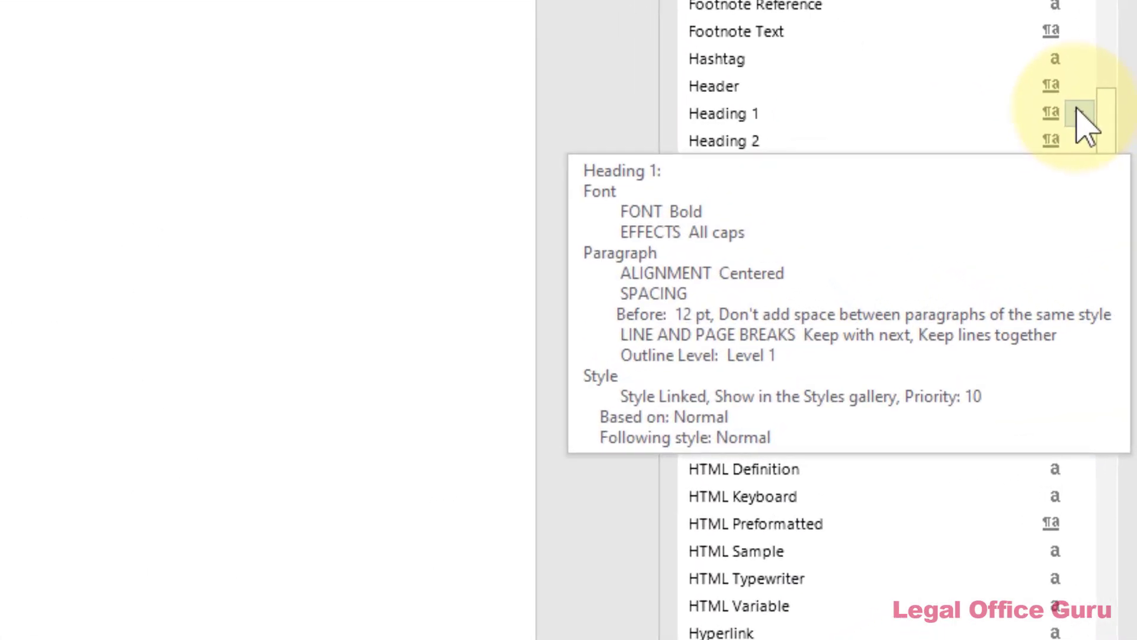
pyautogui.click(1078, 111)
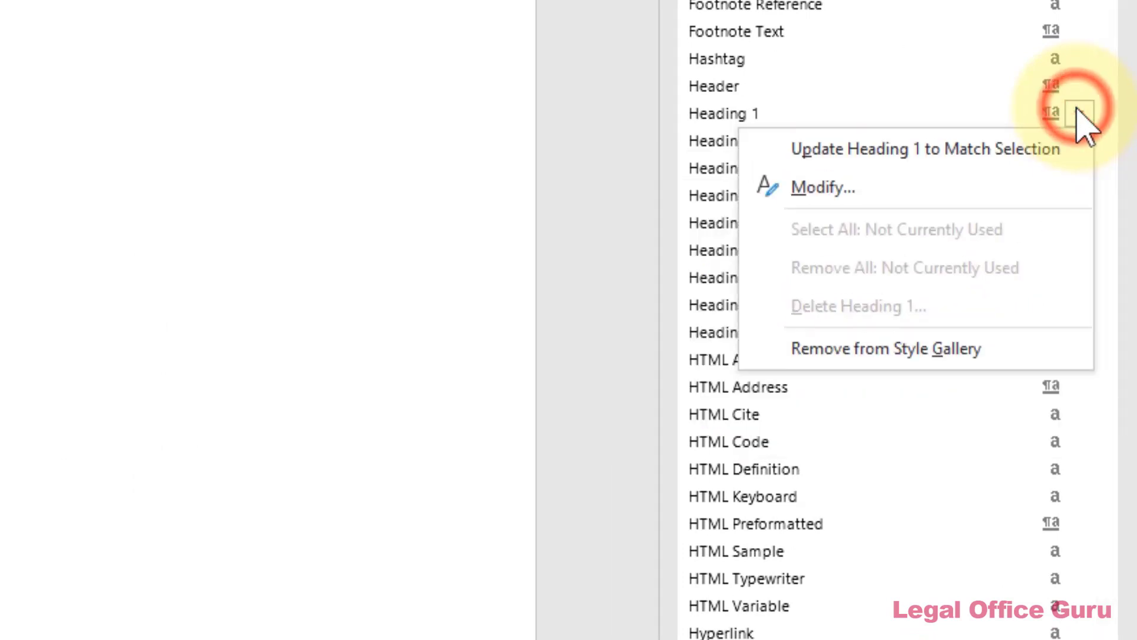
pyautogui.click(982, 202)
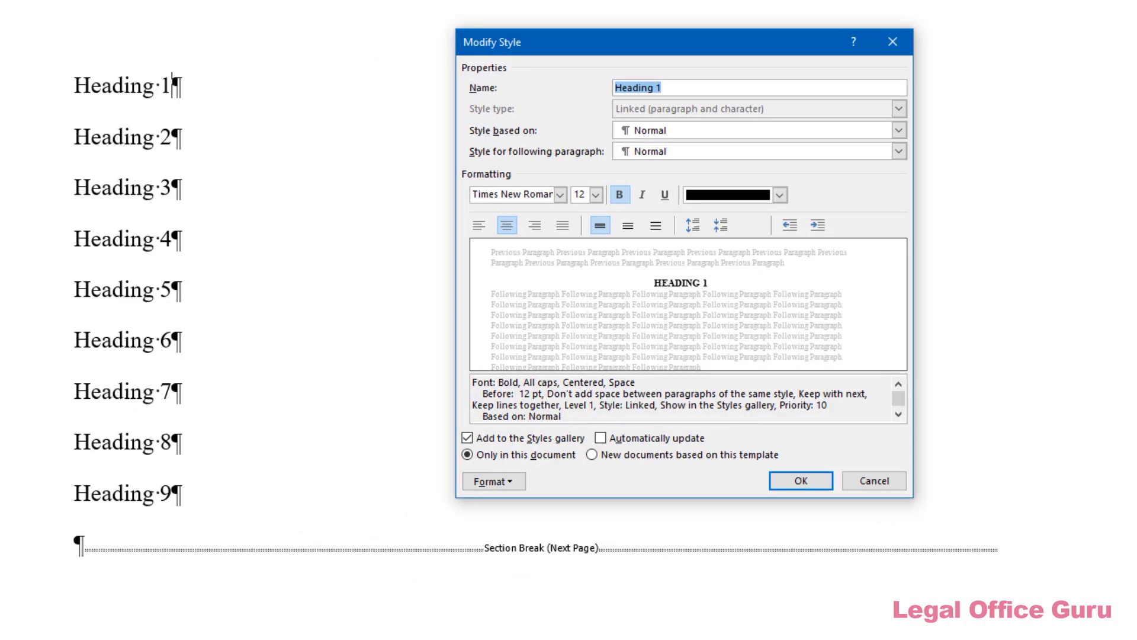
pyautogui.click(893, 484)
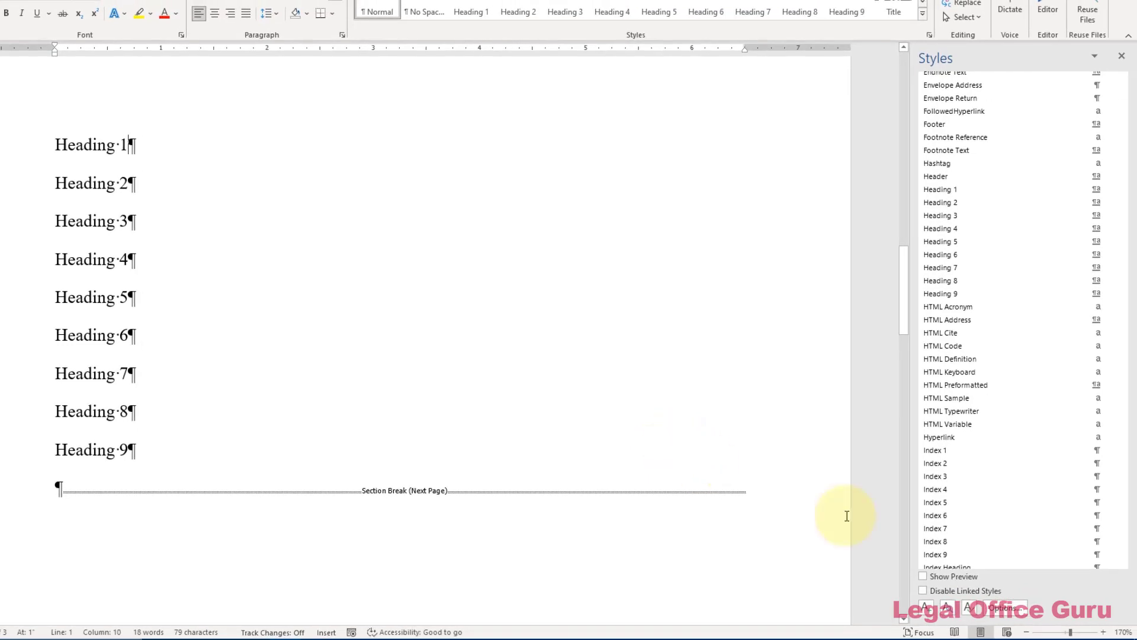
# Open Manage Styles, keep the styles sorted alphabetically, and view the modification settings of Heading 1 without changing them.
pyautogui.click(970, 607)
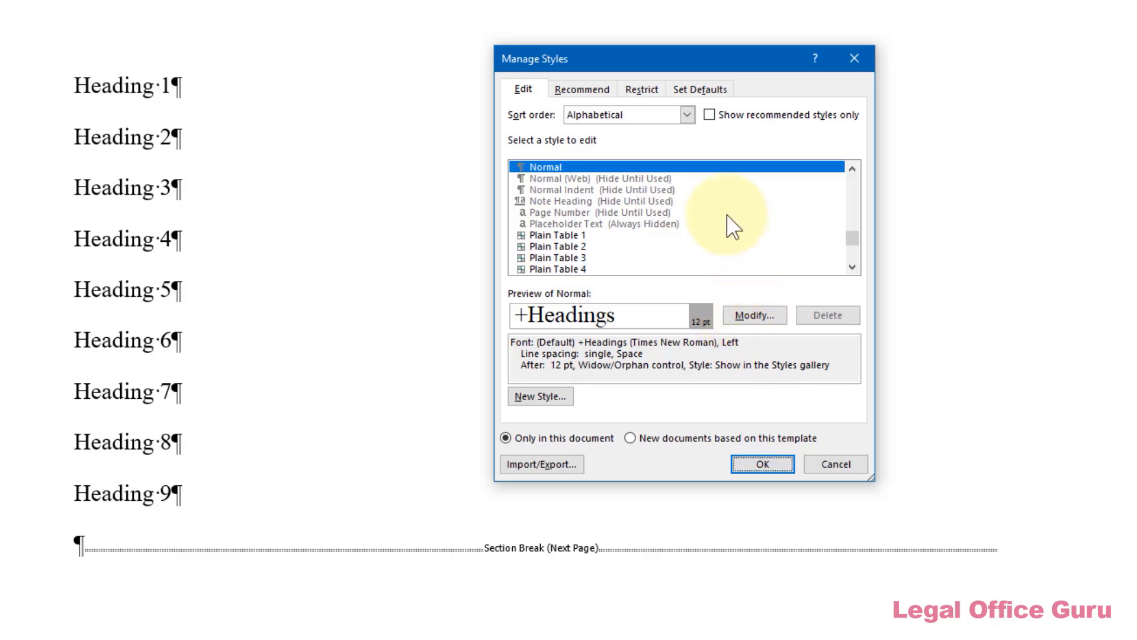
pyautogui.click(688, 114)
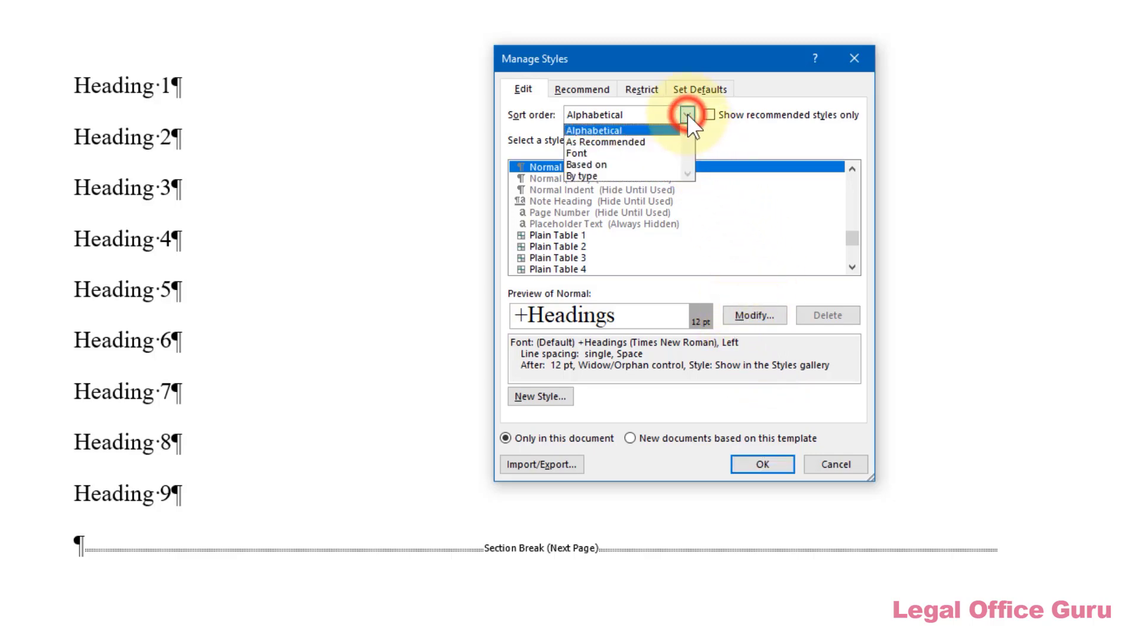
pyautogui.click(689, 122)
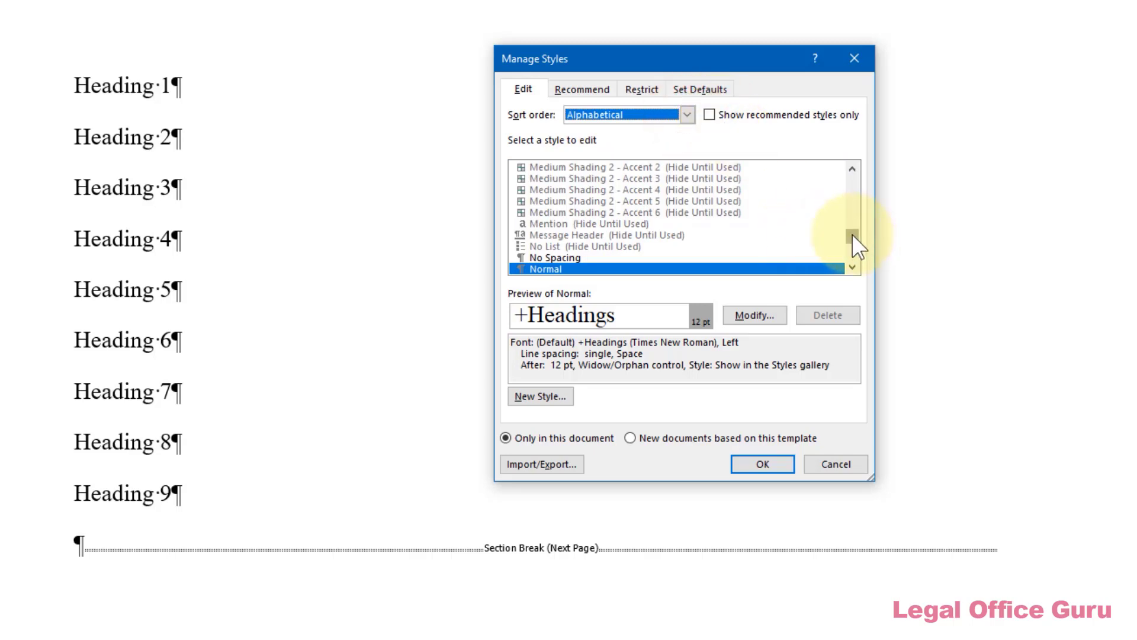
pyautogui.moveTo(852, 233); pyautogui.dragTo(852, 201)
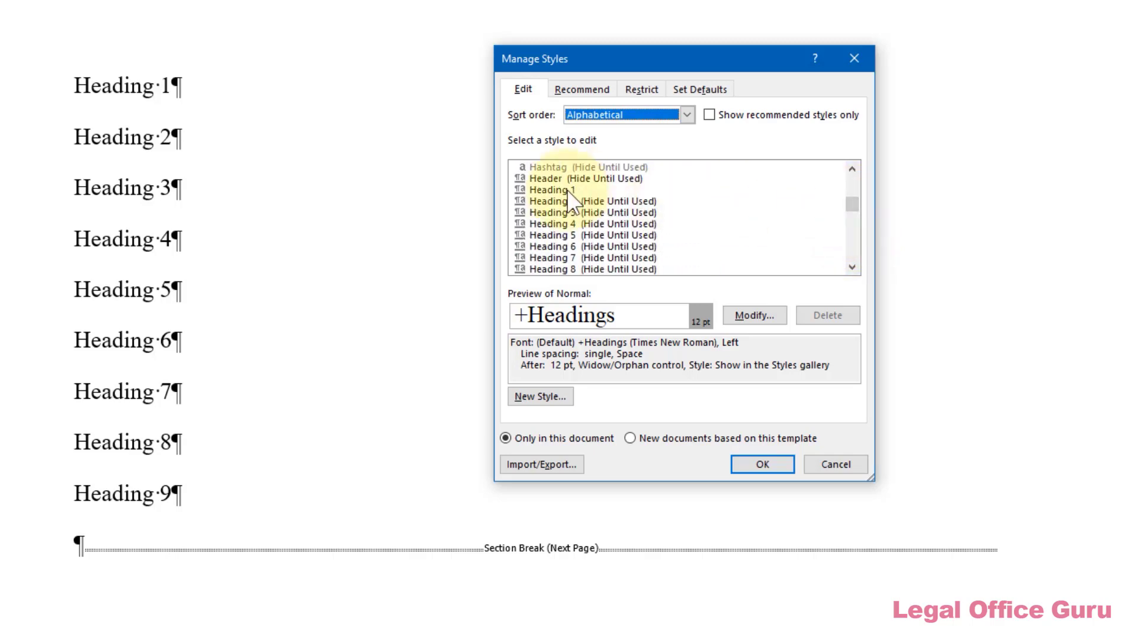
pyautogui.click(567, 190)
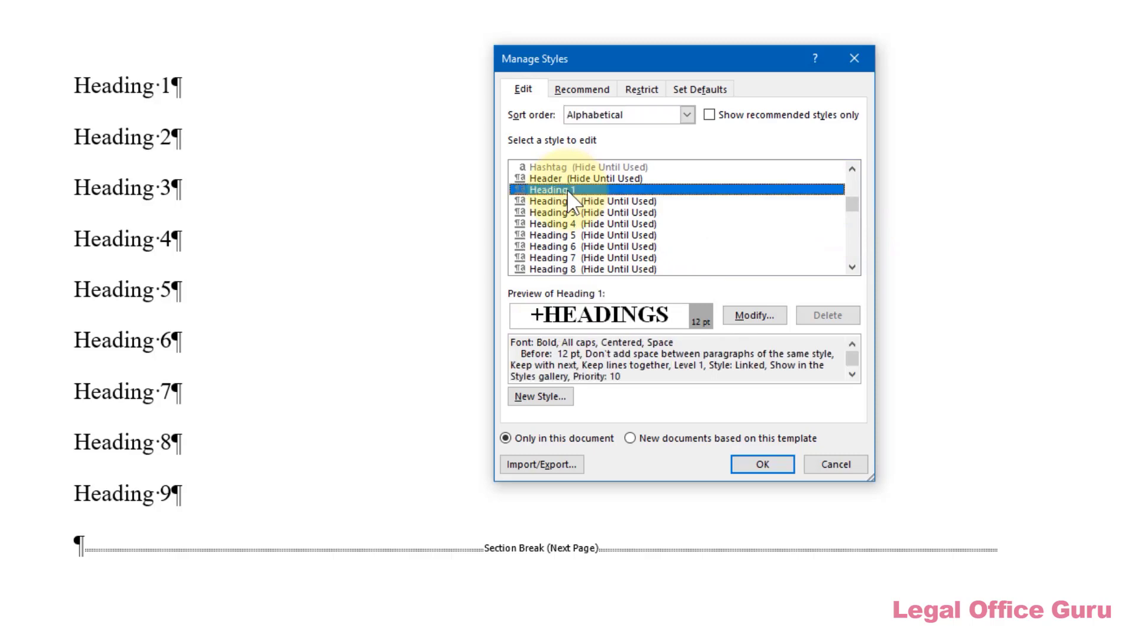
pyautogui.click(748, 314)
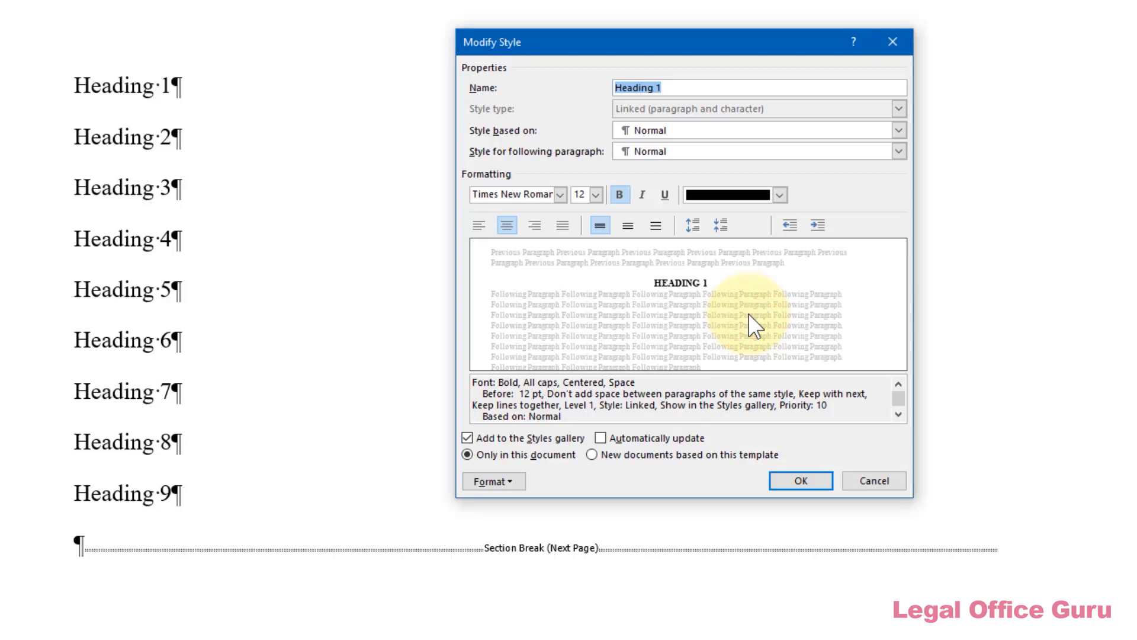
pyautogui.click(865, 480)
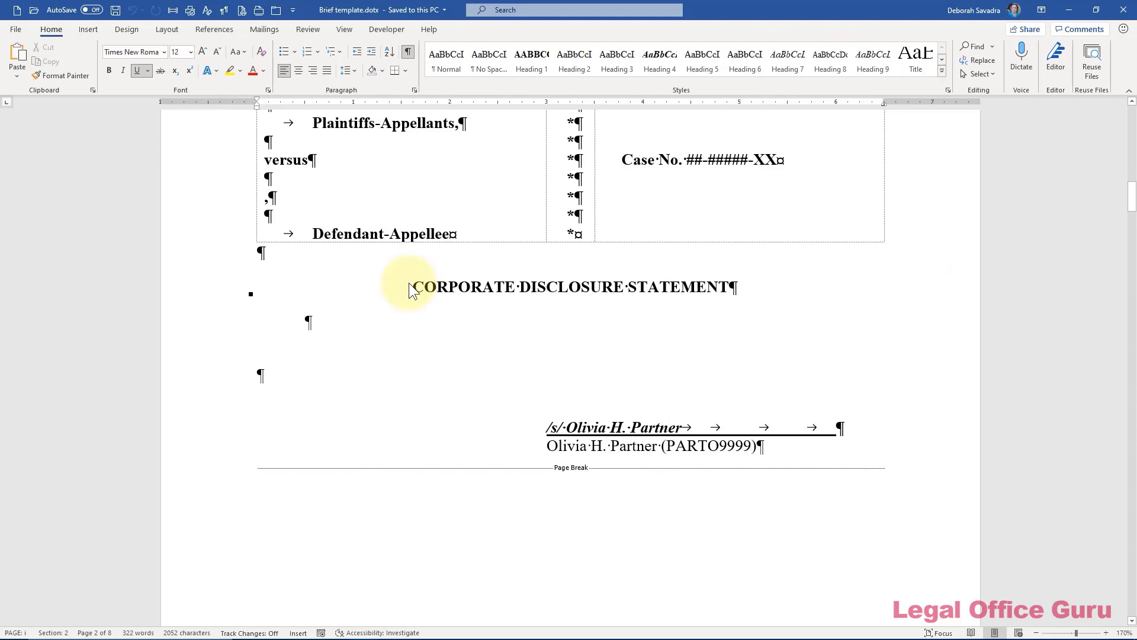
# Examine the section headings in the finished brief template from the Corporate Disclosure Statement through to the Table of Contents.
pyautogui.scroll(-2, 410, 283)
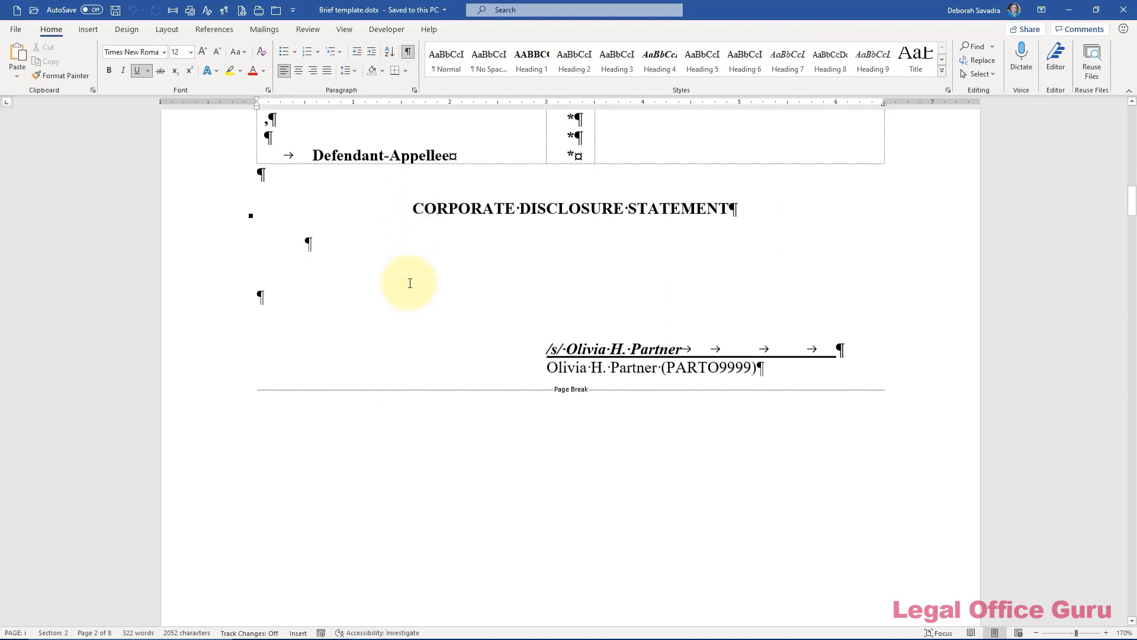
pyautogui.scroll(-7, 409, 282)
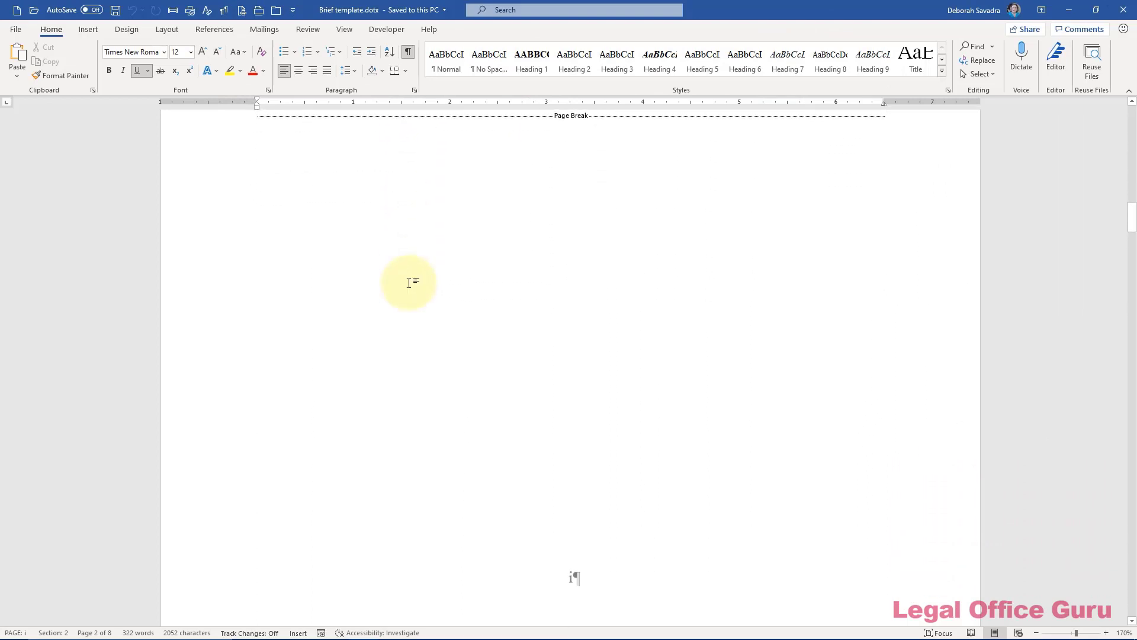
pyautogui.scroll(-6, 409, 282)
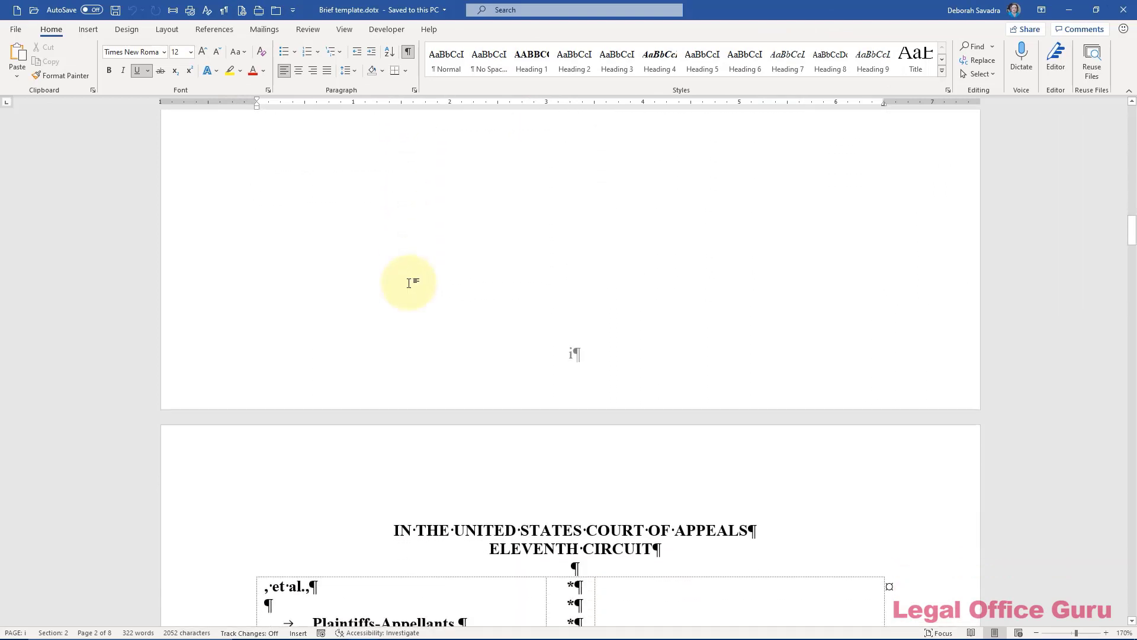
pyautogui.scroll(-8, 409, 283)
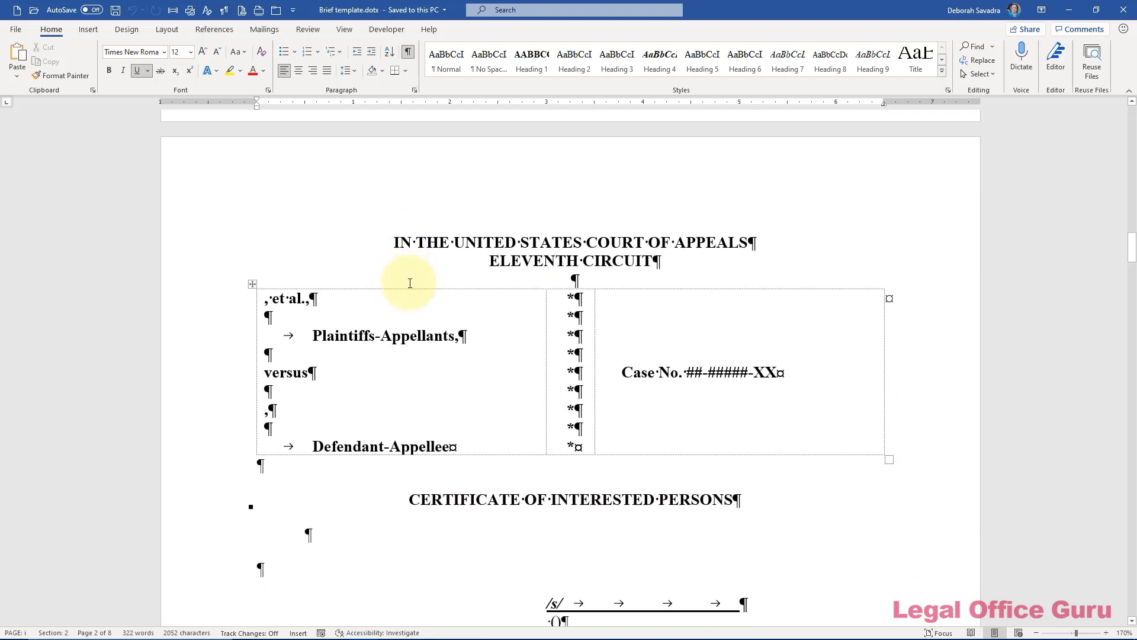
pyautogui.scroll(-6, 410, 283)
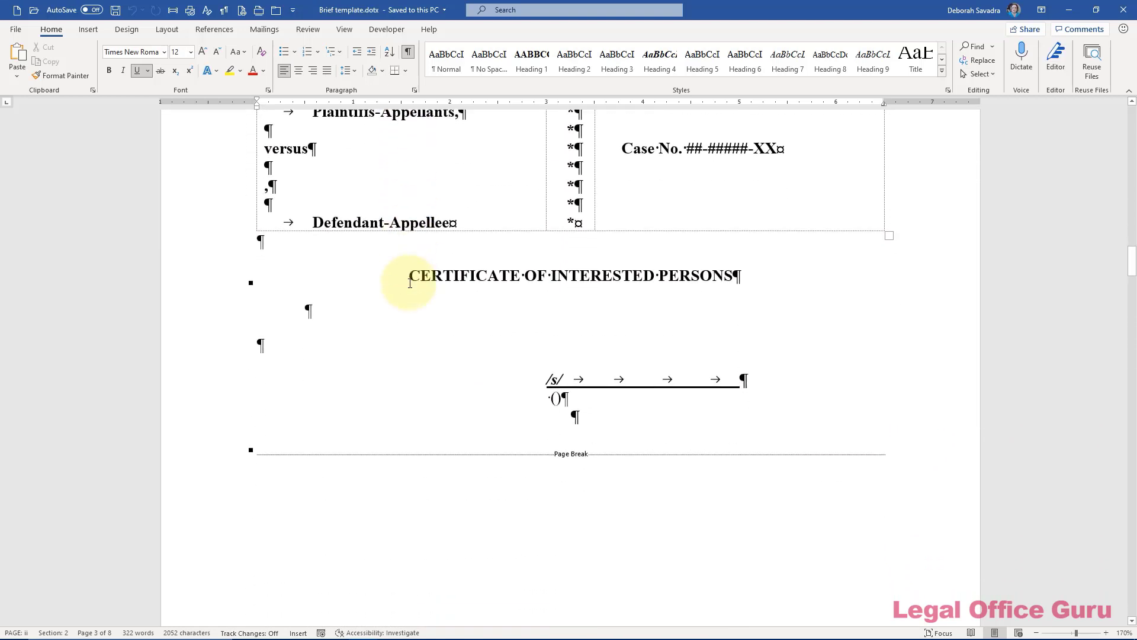
pyautogui.scroll(-7, 410, 283)
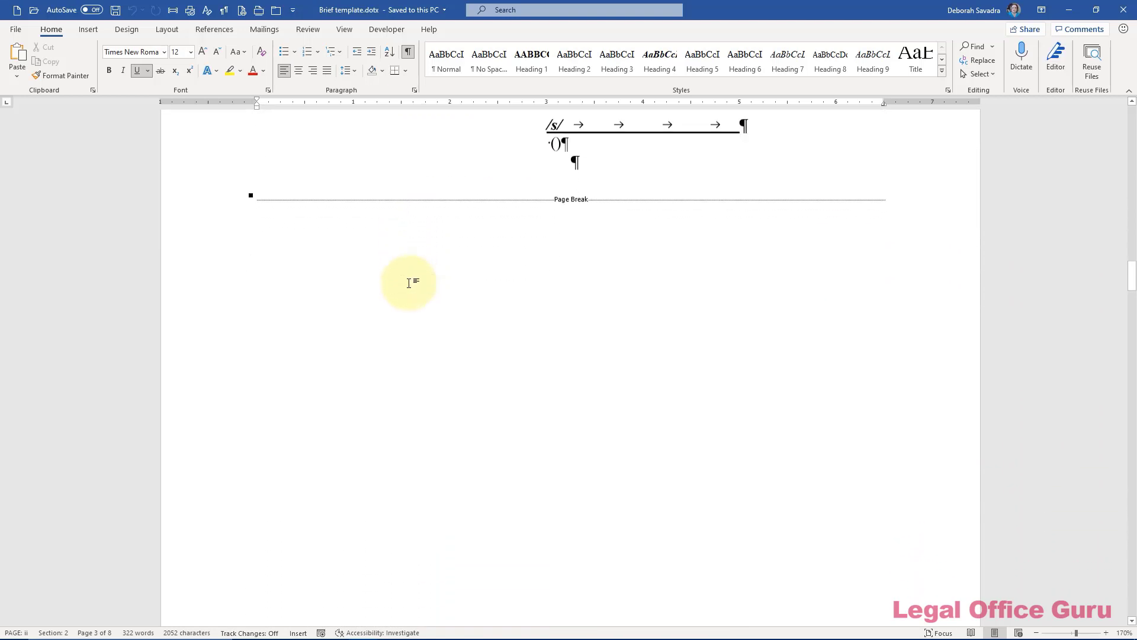
pyautogui.scroll(-6, 408, 283)
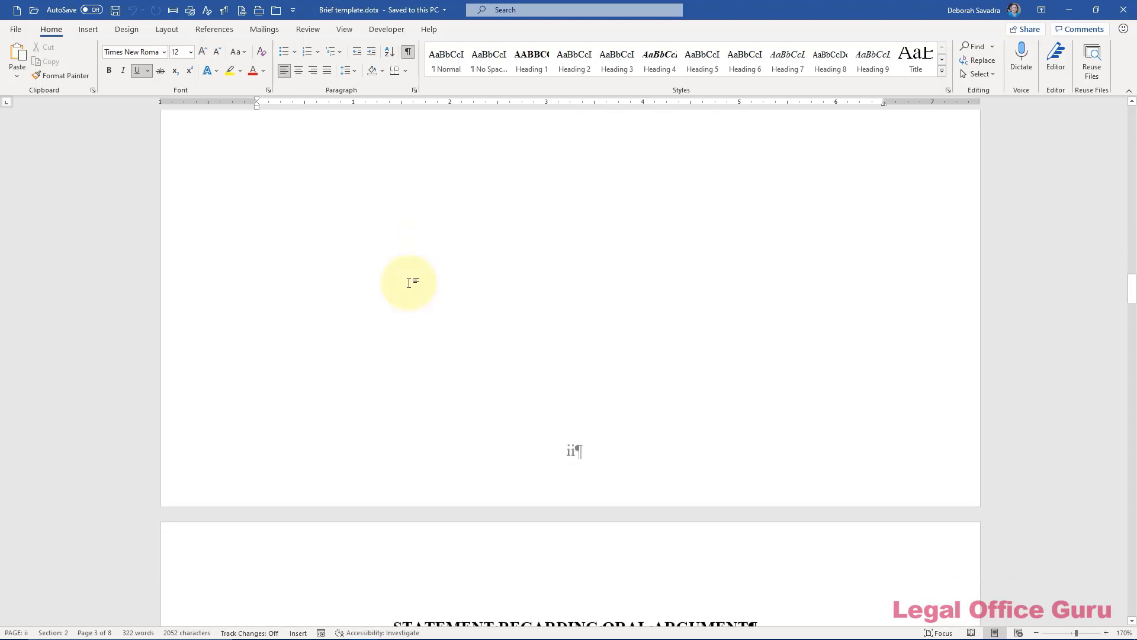
pyautogui.scroll(-8, 408, 283)
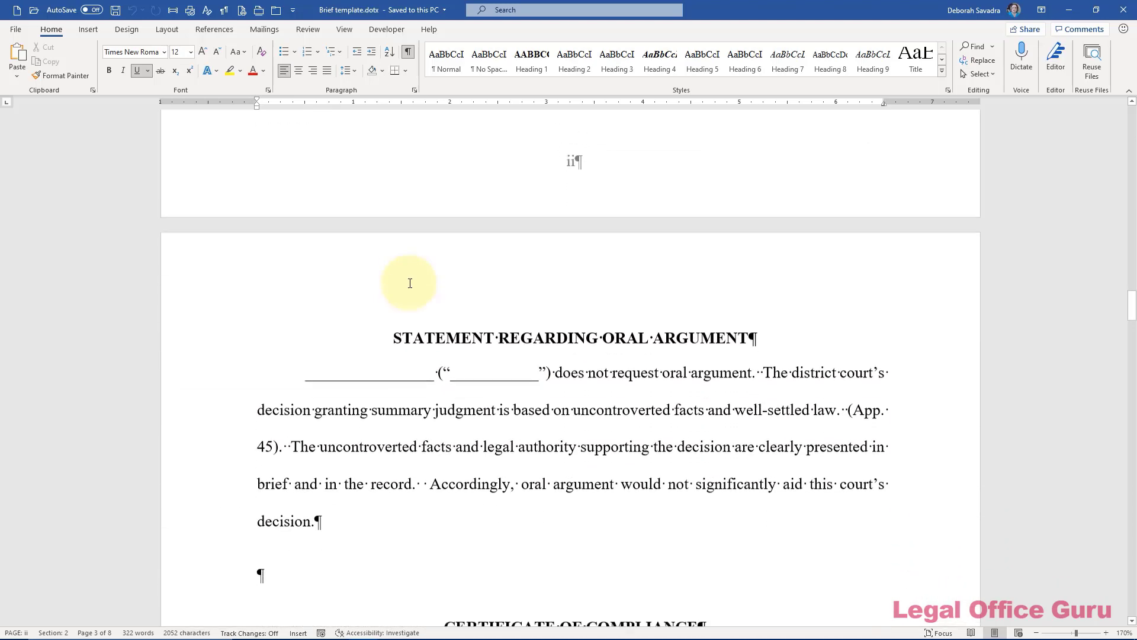
pyautogui.scroll(-11, 410, 282)
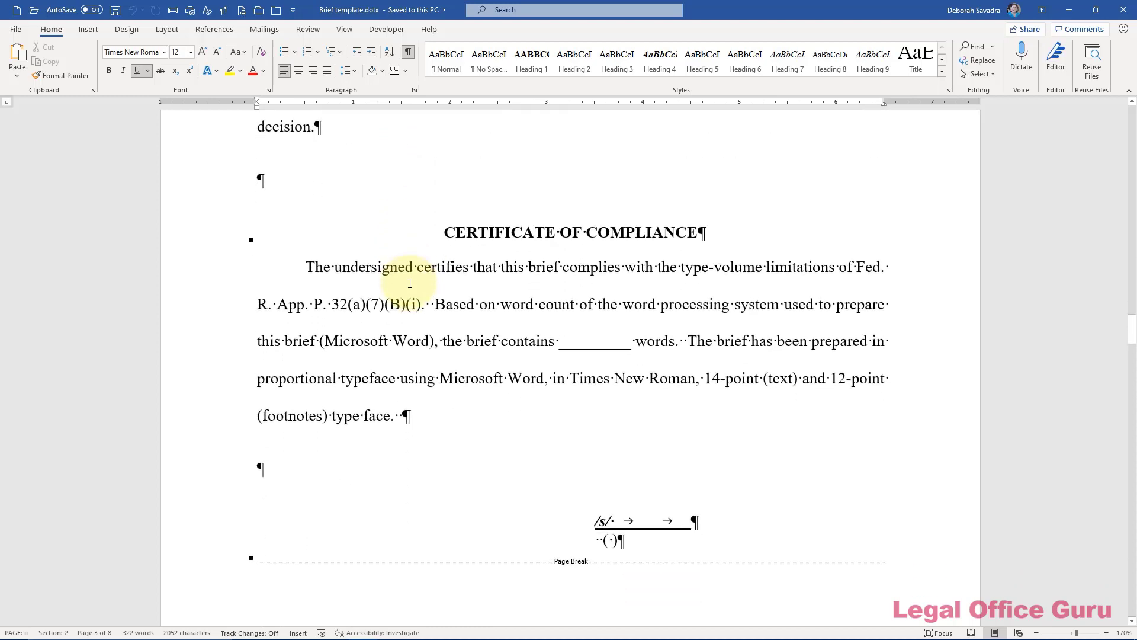
pyautogui.scroll(-13, 410, 282)
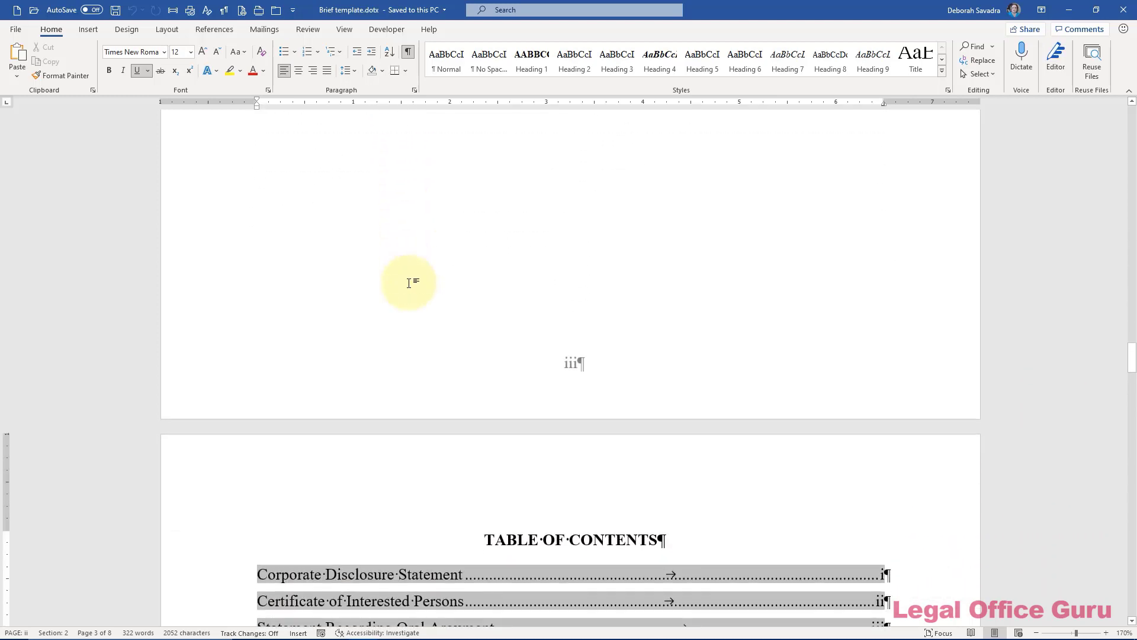
# Select the Certificate of Compliance heading and inspect the font settings of its Heading 1 style without changing them.
pyautogui.scroll(-6, 408, 282)
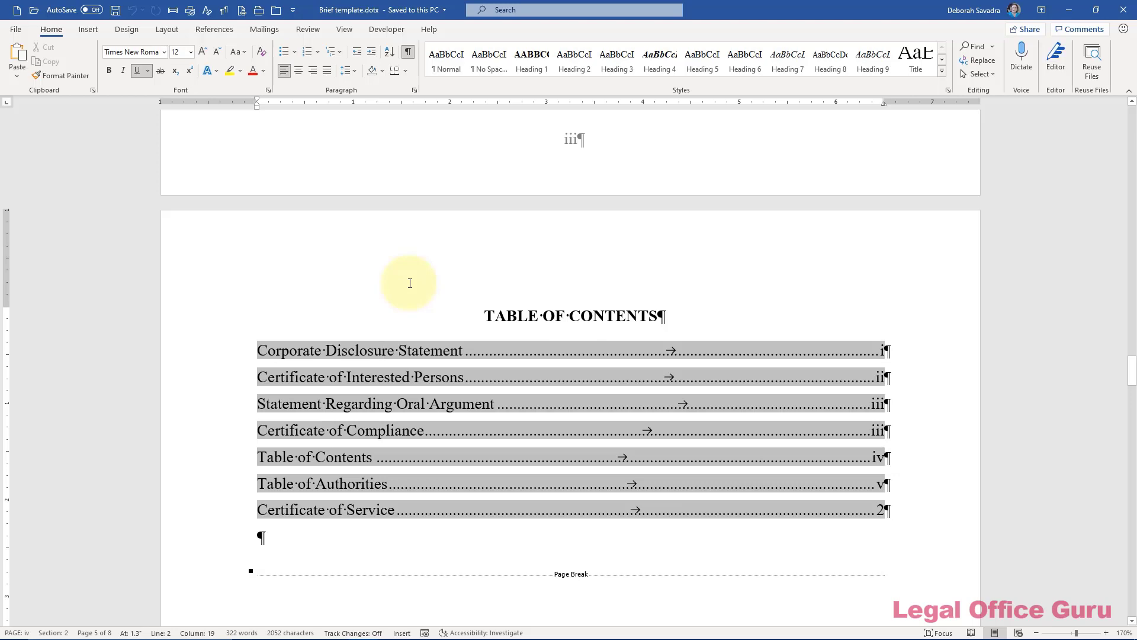
pyautogui.scroll(14, 410, 283)
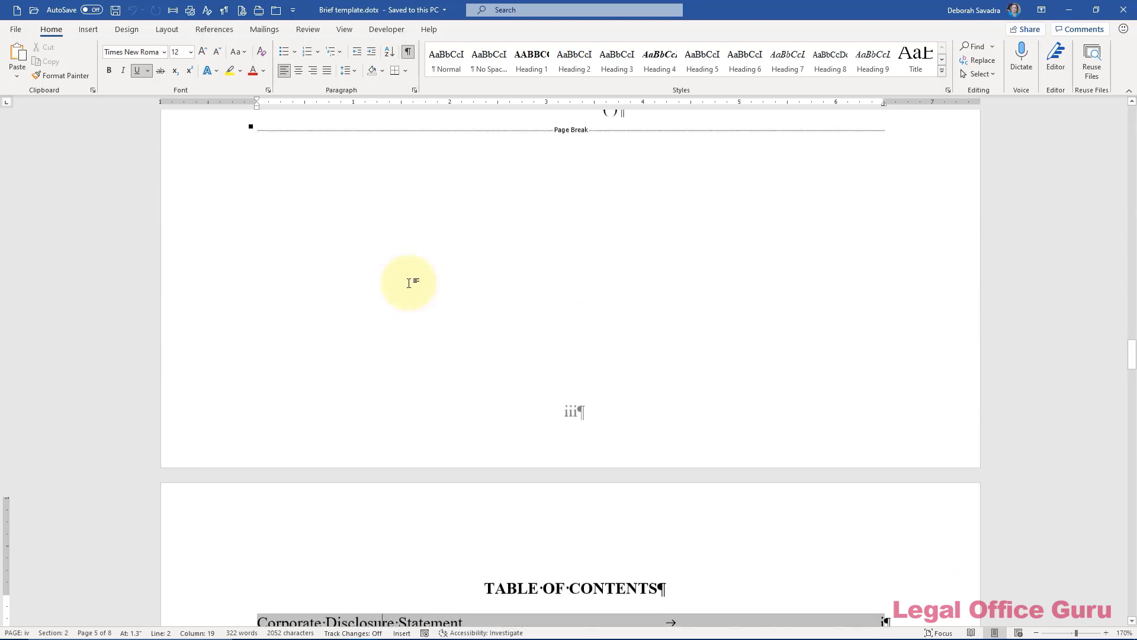
pyautogui.scroll(5, 409, 282)
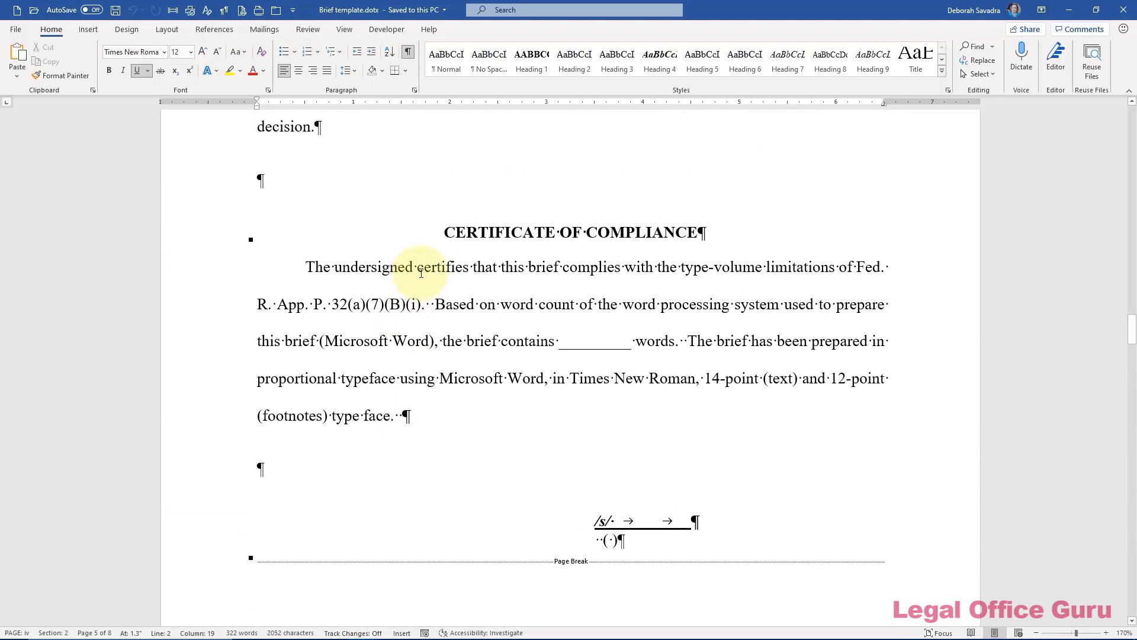
pyautogui.click(490, 231)
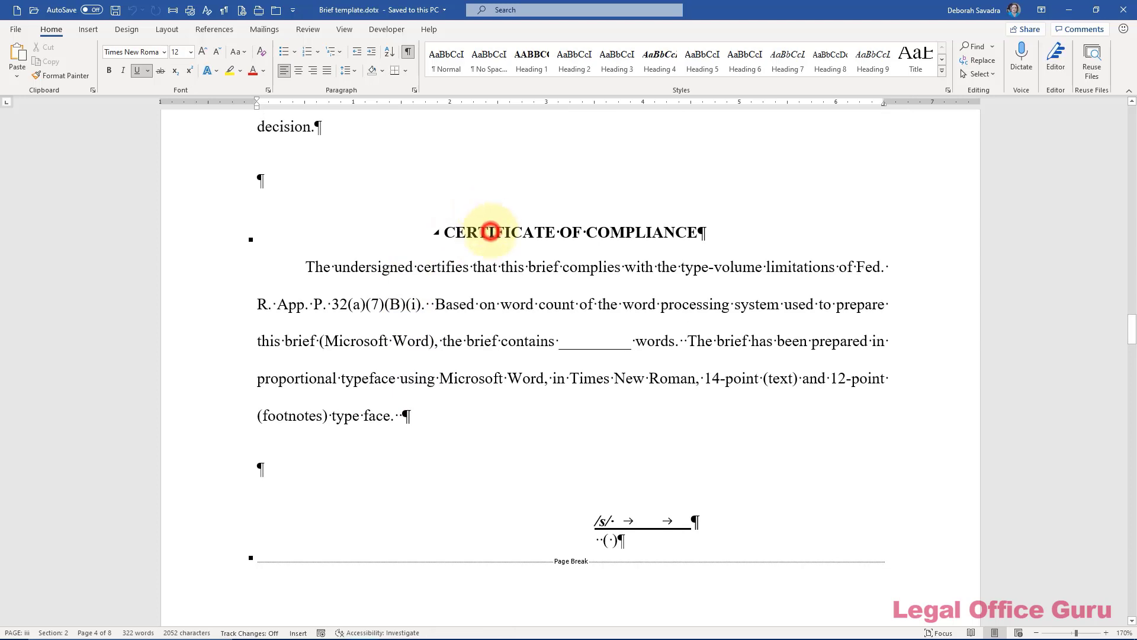
pyautogui.rightClick(528, 58)
pyautogui.click(548, 82)
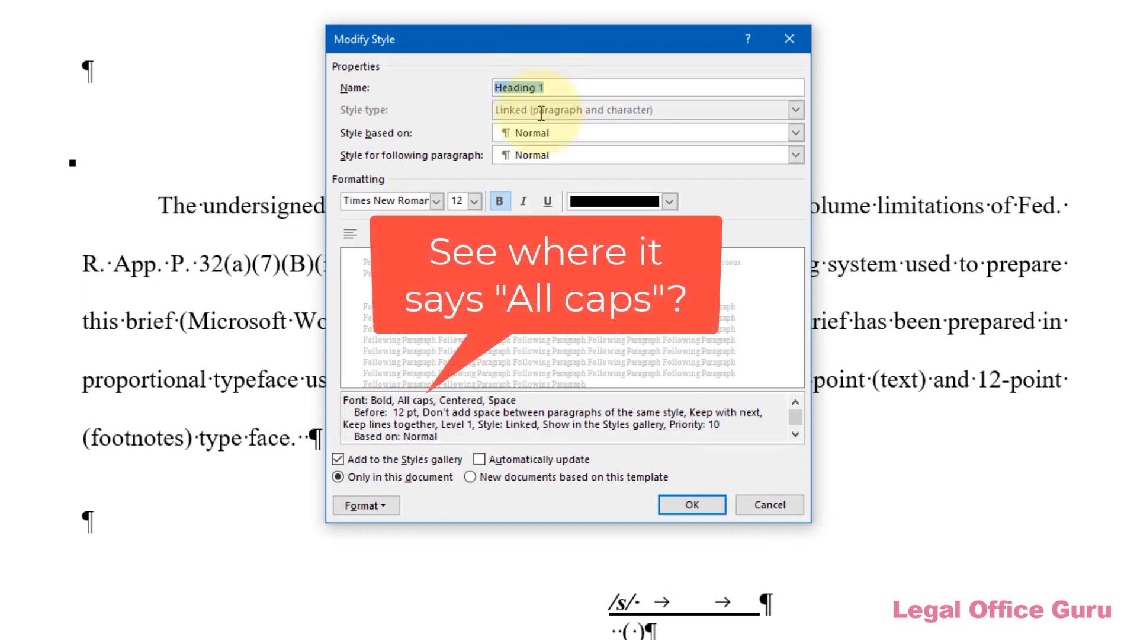
pyautogui.click(383, 506)
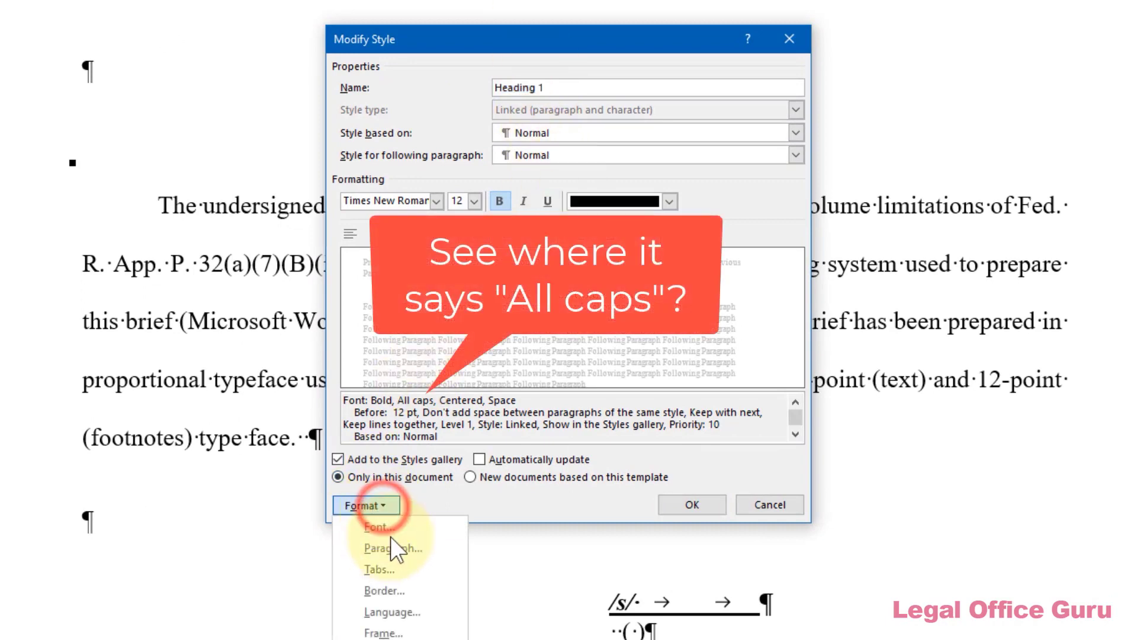
pyautogui.click(401, 522)
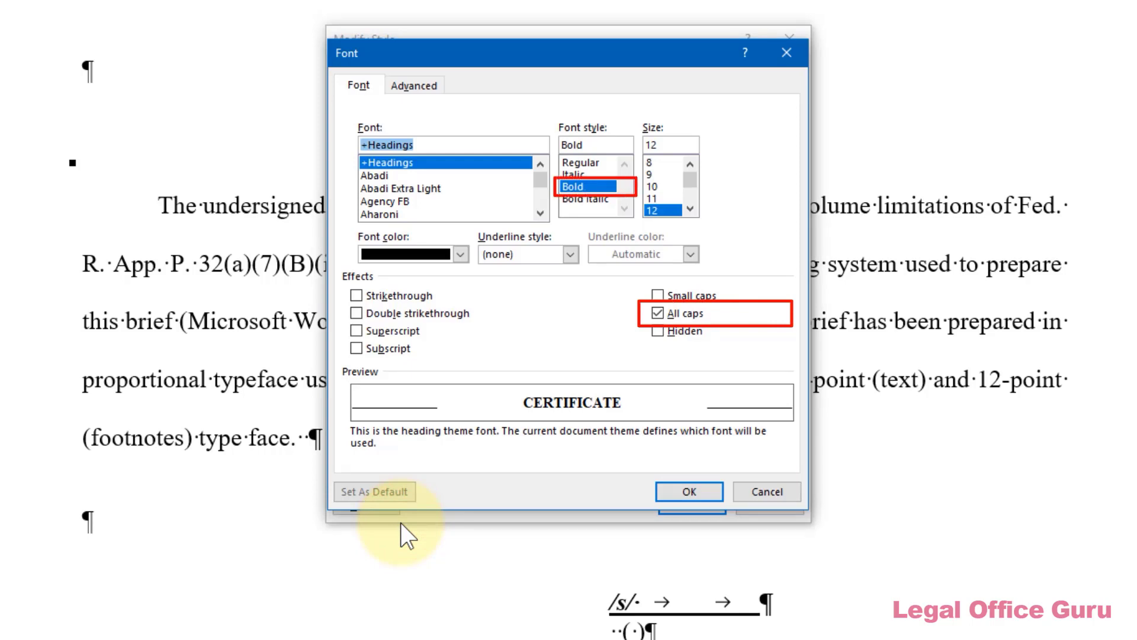
pyautogui.click(760, 494)
pyautogui.click(762, 503)
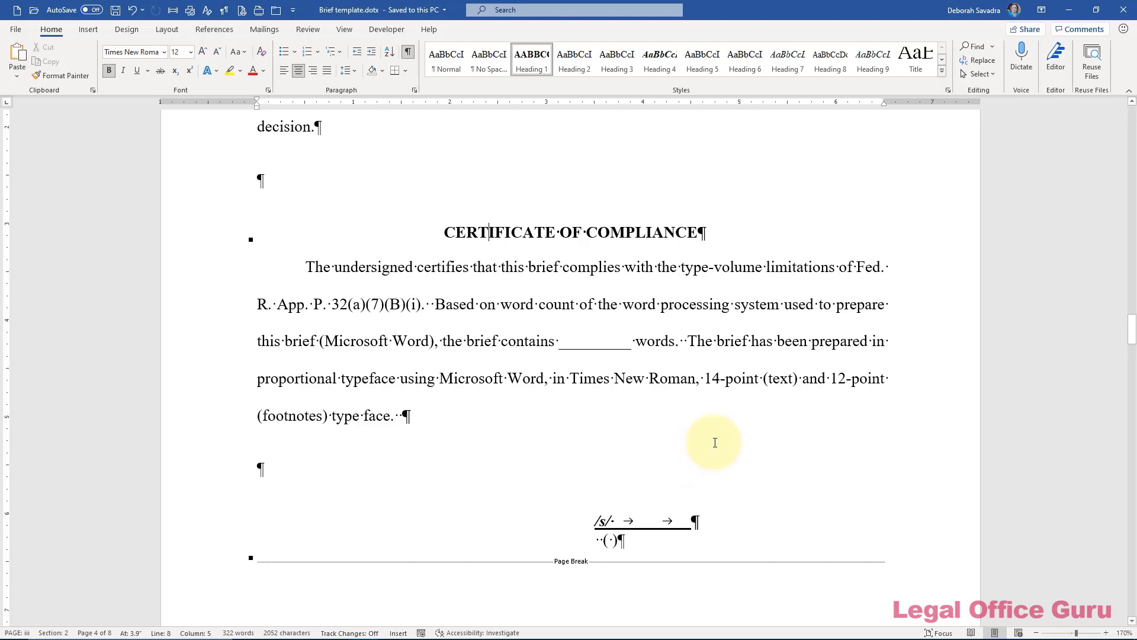
# Retype the Table of Authorities section heading in actual capital letters as "TABLE OF AUTHORITIES".
pyautogui.scroll(-6, 715, 442)
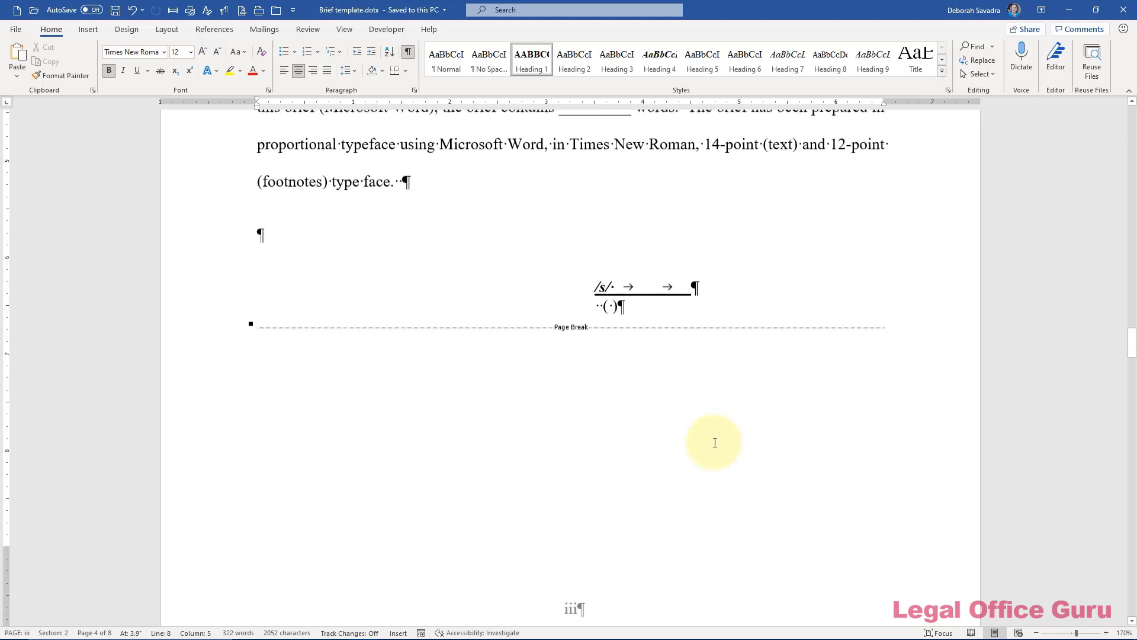
pyautogui.scroll(-20, 715, 442)
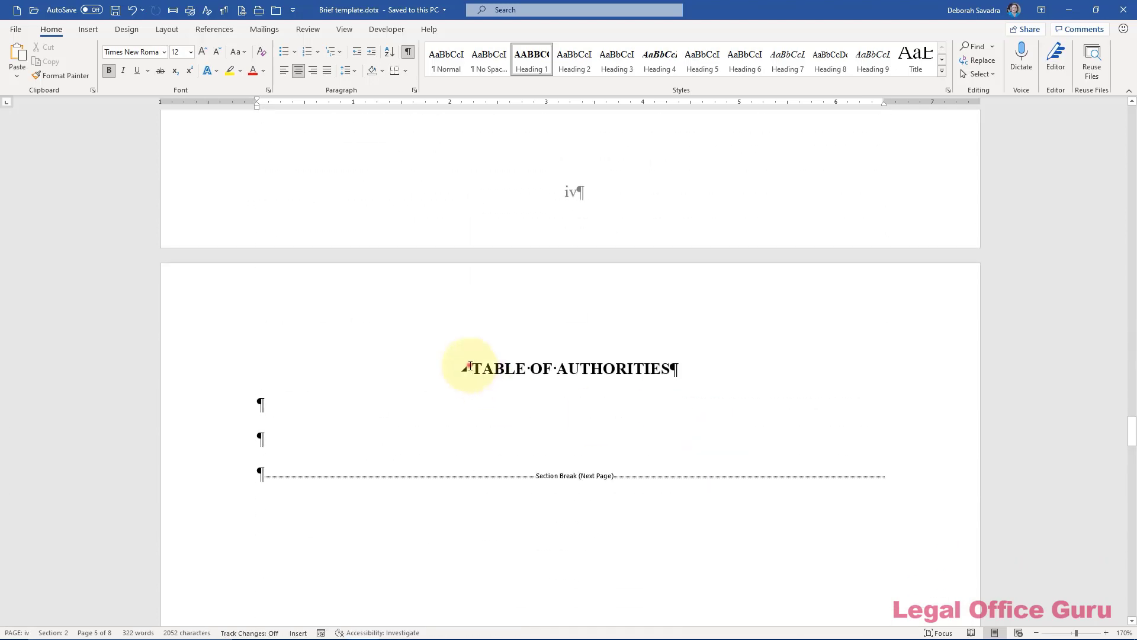
pyautogui.click(470, 367)
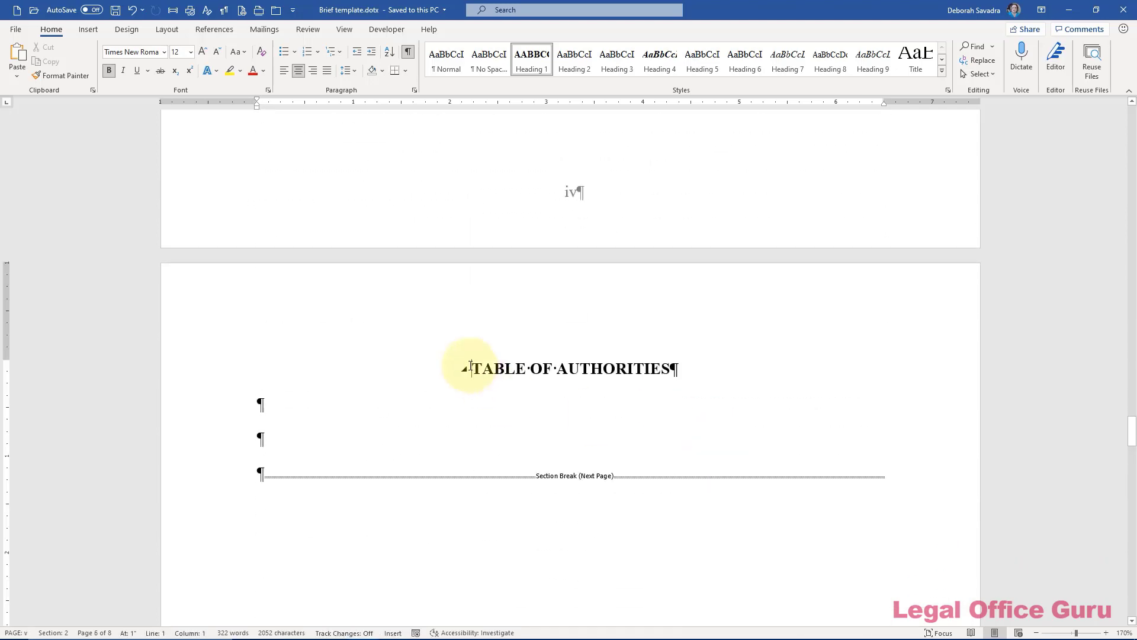
pyautogui.tripleClick(471, 367)
pyautogui.press('capslock')
pyautogui.write('TABLE OF AUTHORITI')
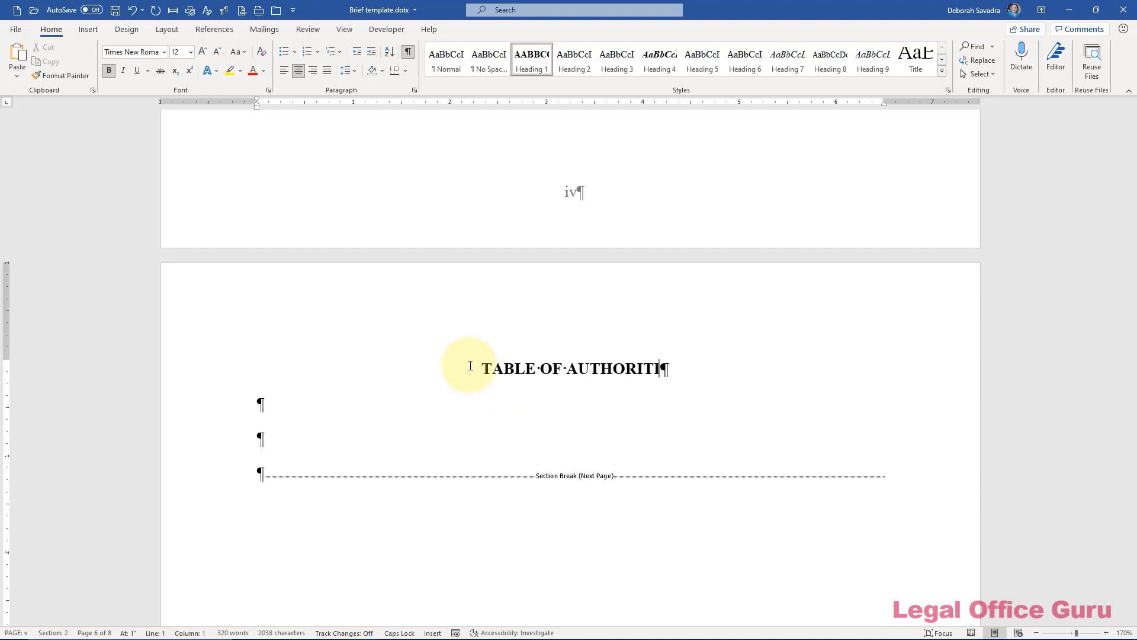
pyautogui.write('ES')
# Update the table of contents so it picks up the capitalized TABLE OF AUTHORITIES heading.
pyautogui.scroll(7, 470, 366)
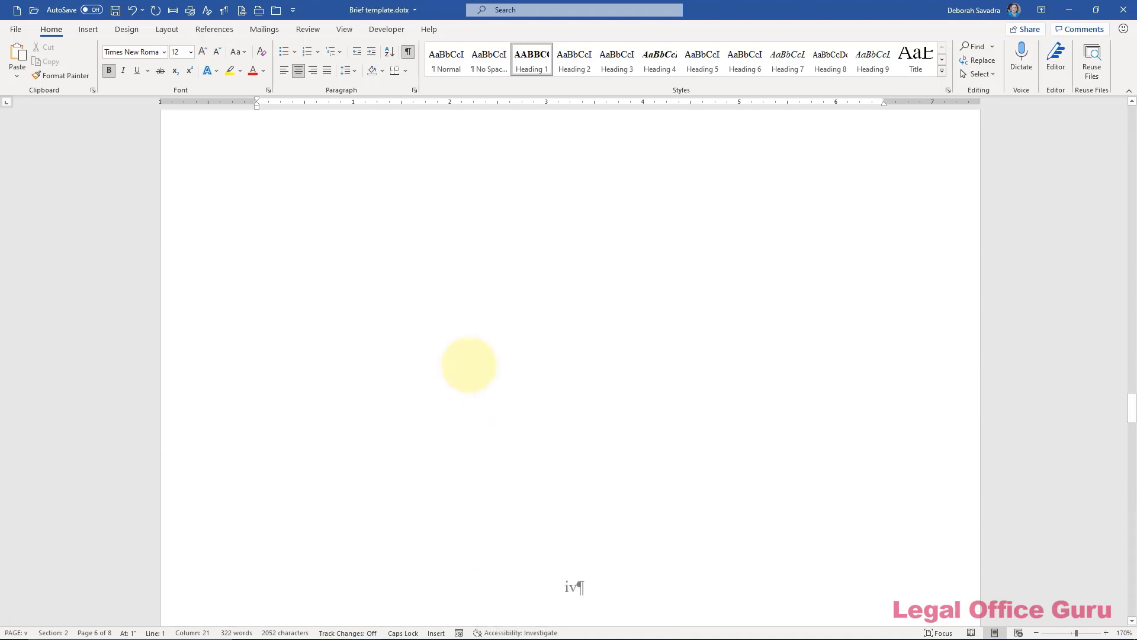
pyautogui.scroll(7, 469, 366)
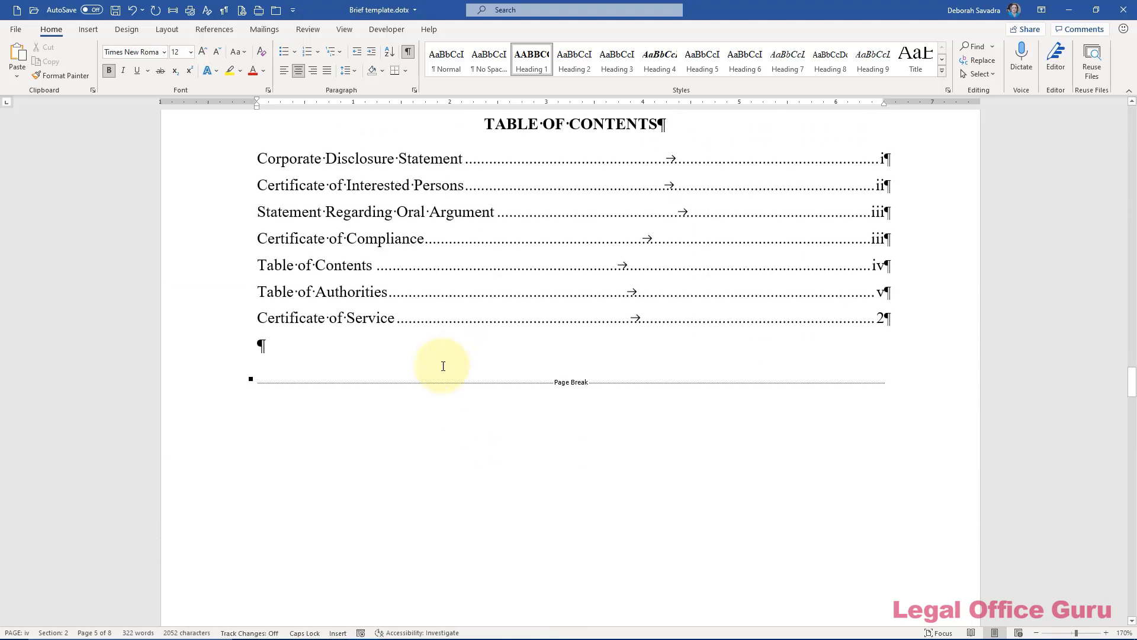
pyautogui.rightClick(461, 244)
pyautogui.click(534, 329)
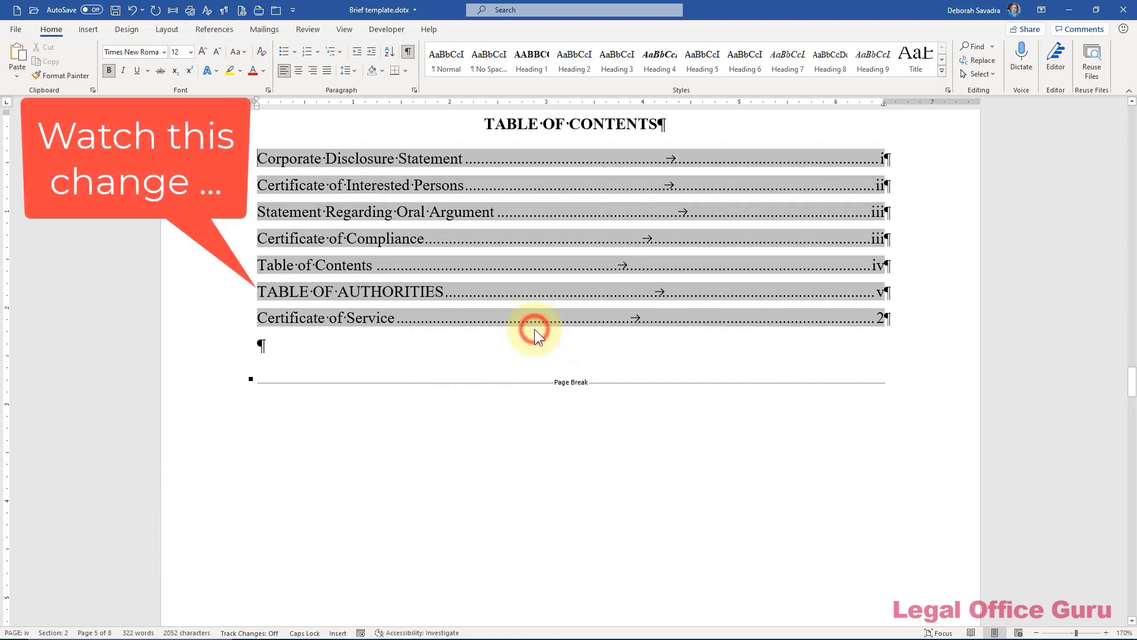
pyautogui.click(567, 326)
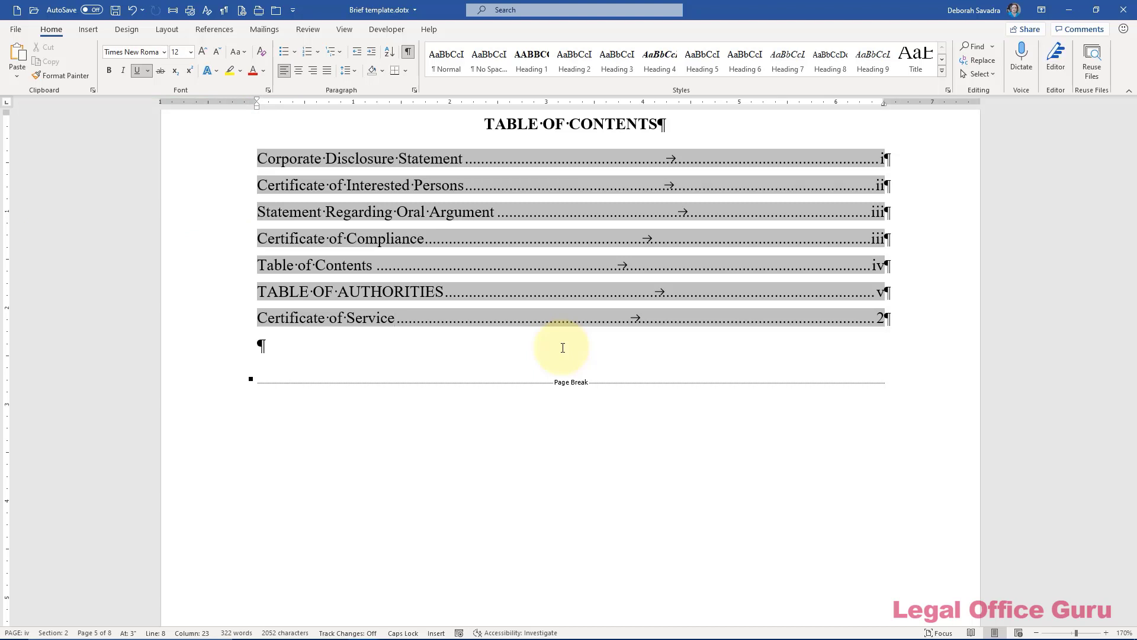
# Retype the heading in mixed case as "Table of Authorities" and update the table of contents again.
pyautogui.scroll(-12, 563, 348)
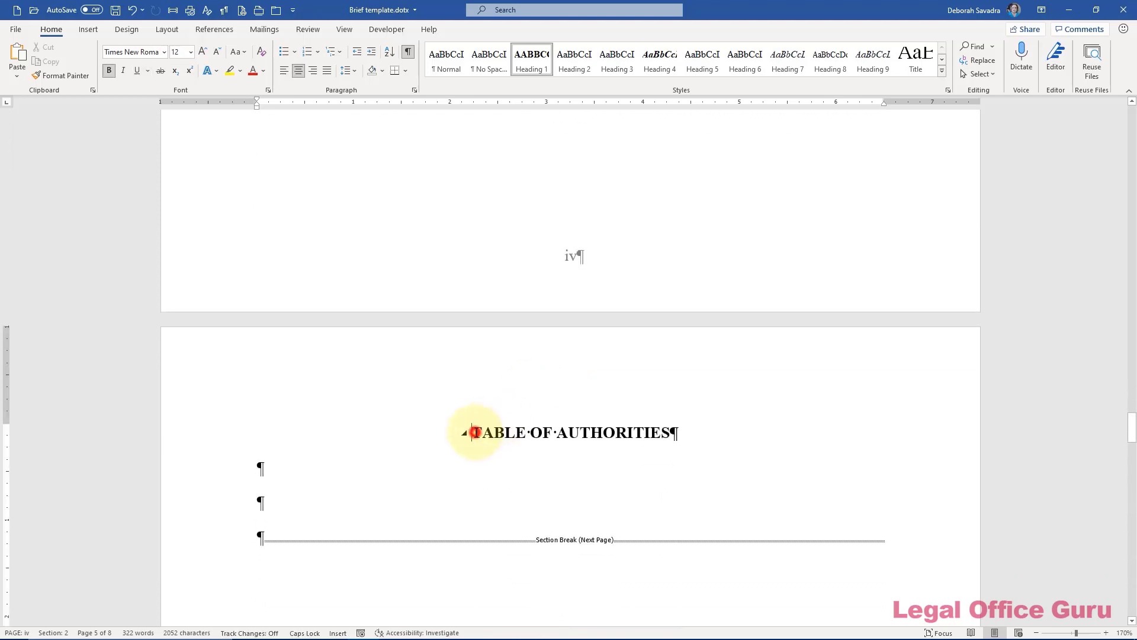
pyautogui.tripleClick(475, 432)
pyautogui.write('TABLE OF ')
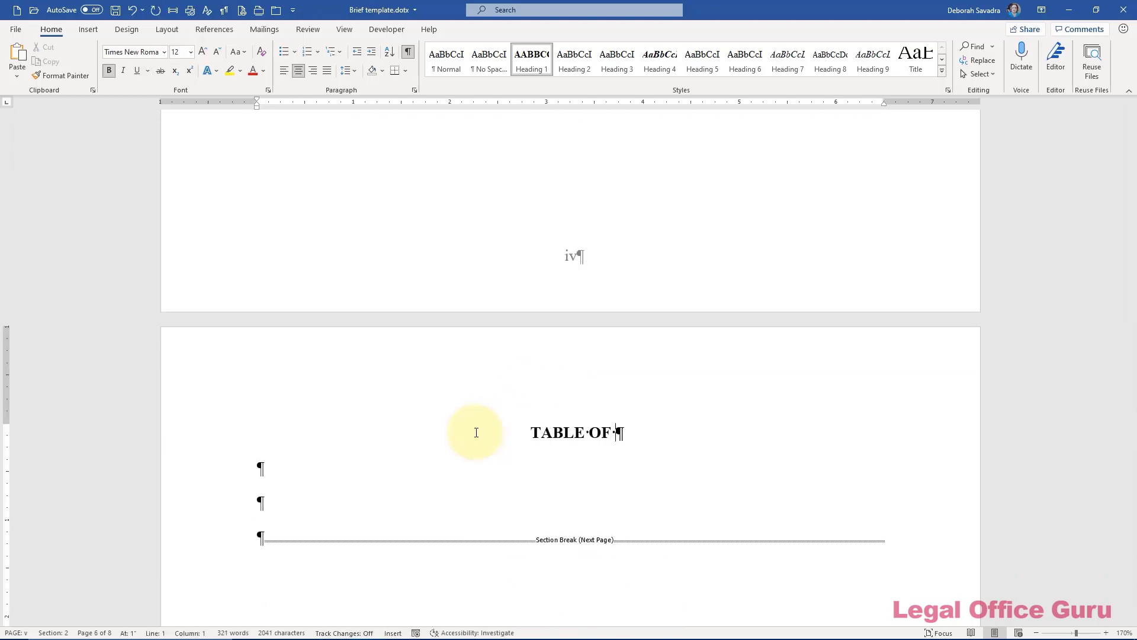
pyautogui.write('AUTHORITIES')
pyautogui.scroll(12, 482, 385)
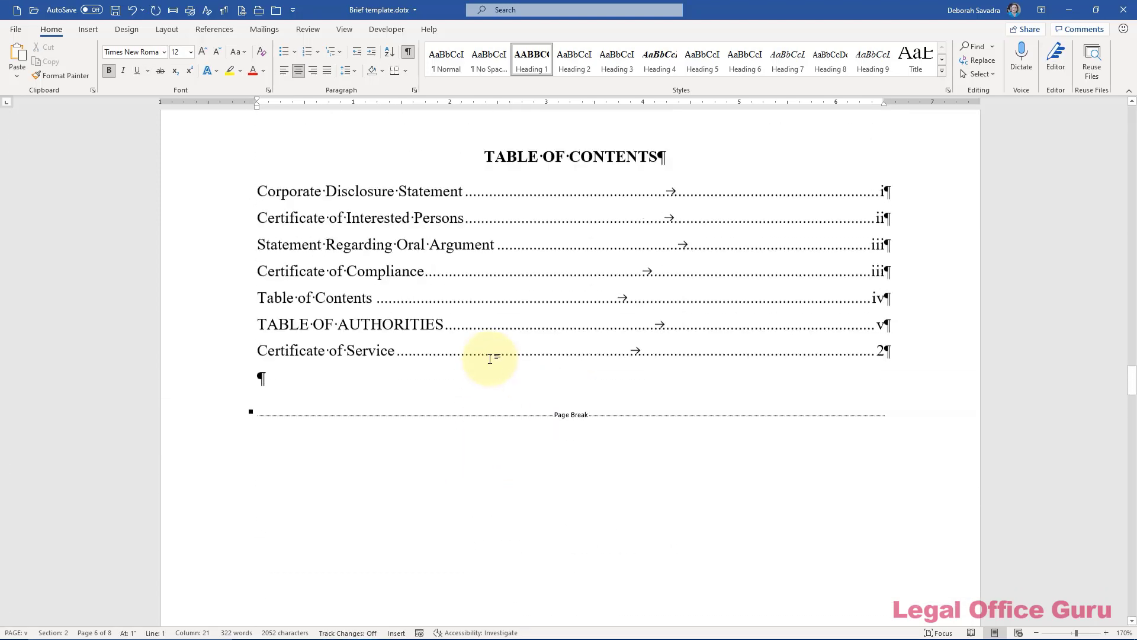
pyautogui.click(489, 329)
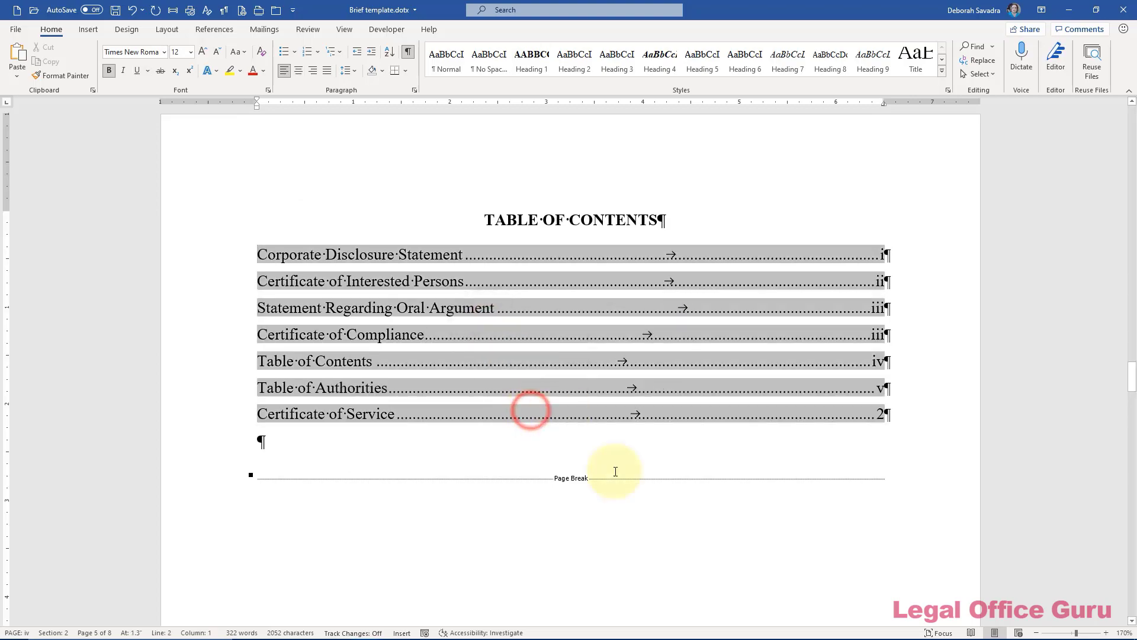
pyautogui.click(595, 453)
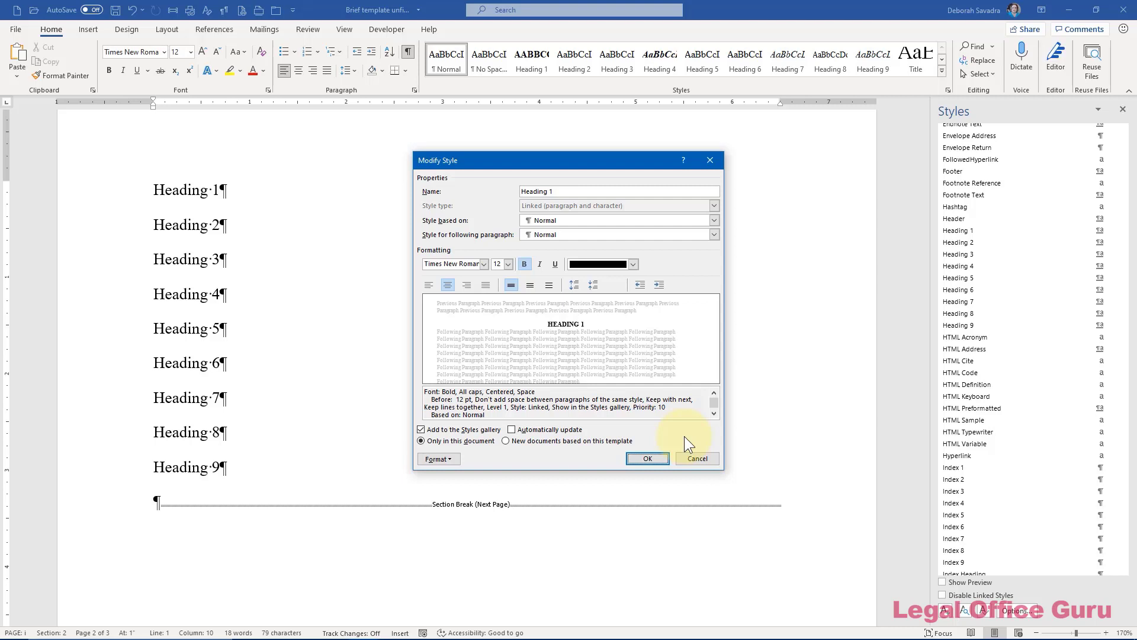
# Open the paragraph settings of the Heading 1 style and review its line and page break options.
pyautogui.hotkey('shift', 'Tab')
pyautogui.click(450, 460)
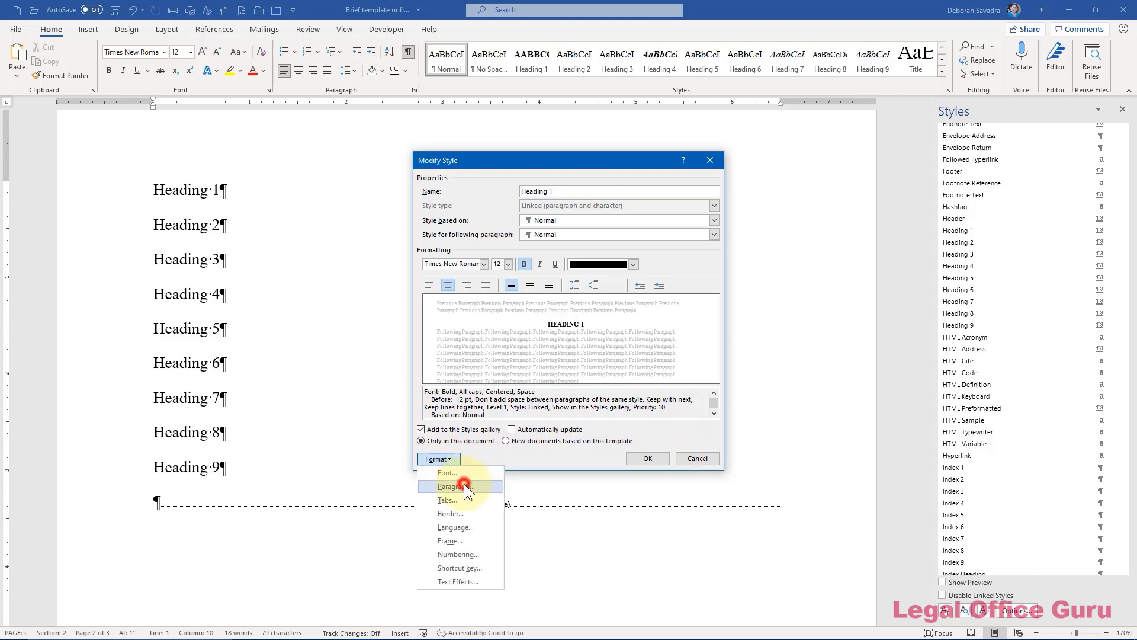
pyautogui.click(465, 486)
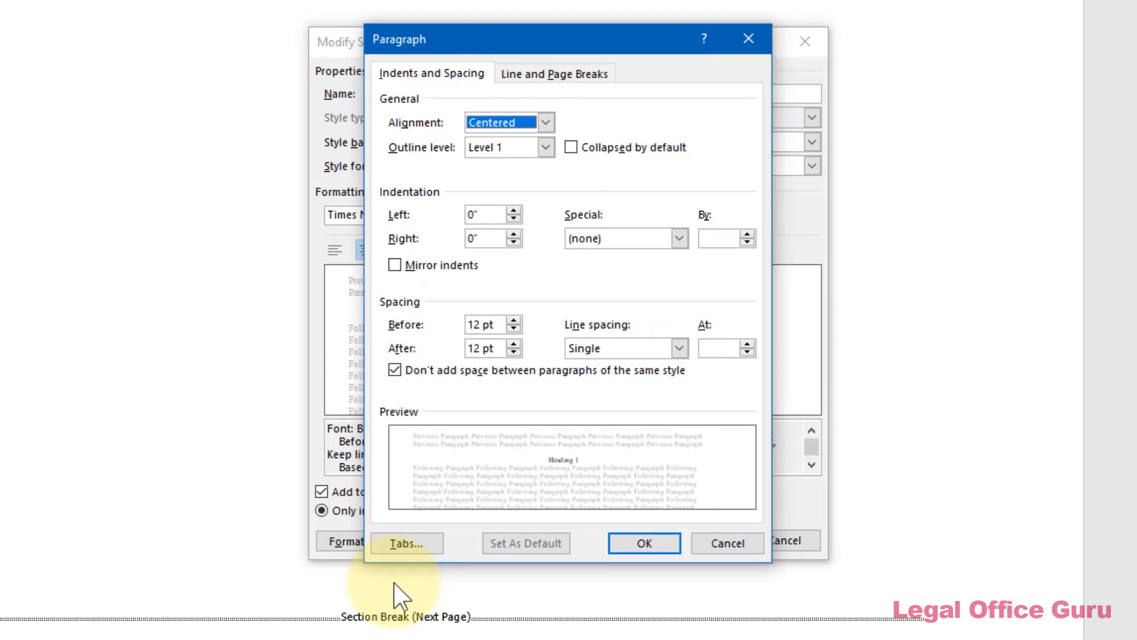
pyautogui.click(579, 75)
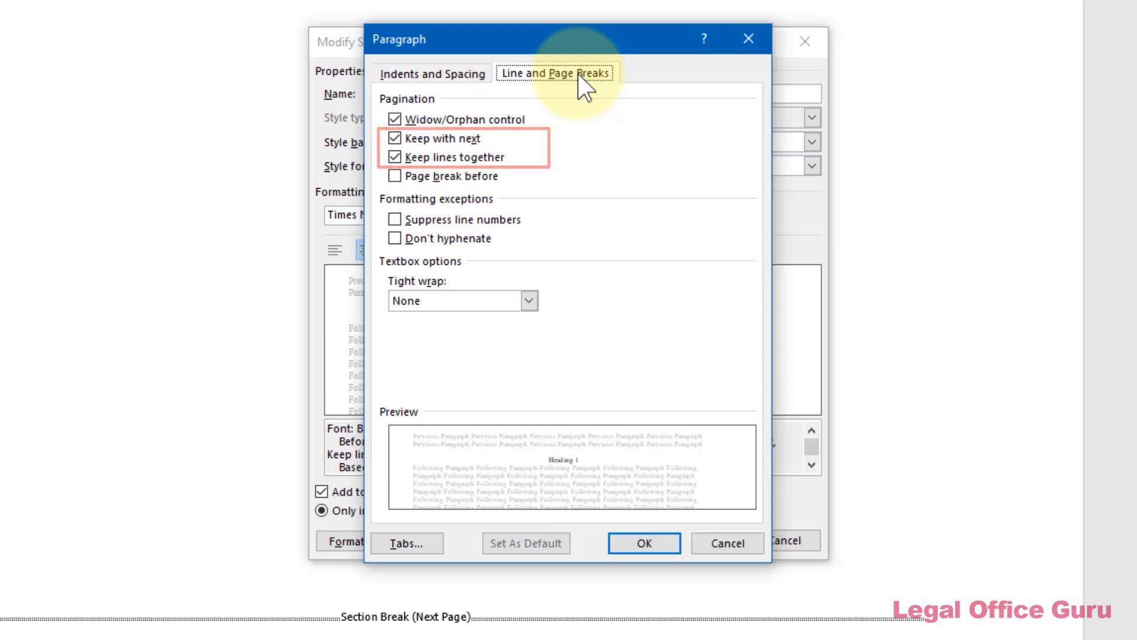
pyautogui.click(471, 73)
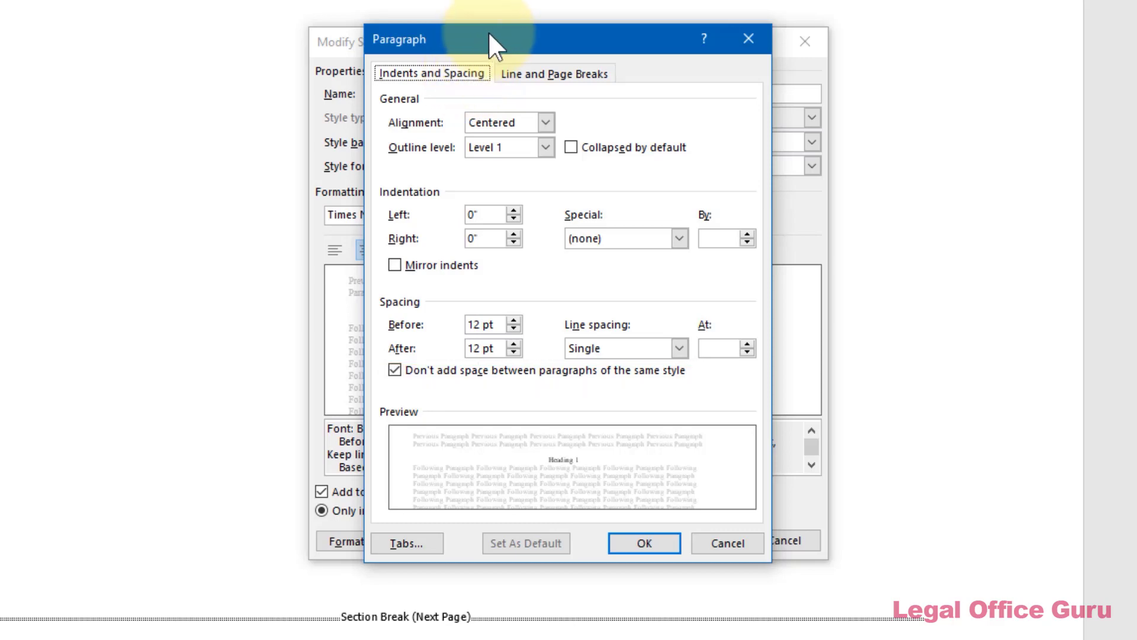
# Move the Paragraph dialog aside, review the alignment and line spacing choices for Heading 1, and accept the settings as they are.
pyautogui.moveTo(489, 36); pyautogui.dragTo(755, 37)
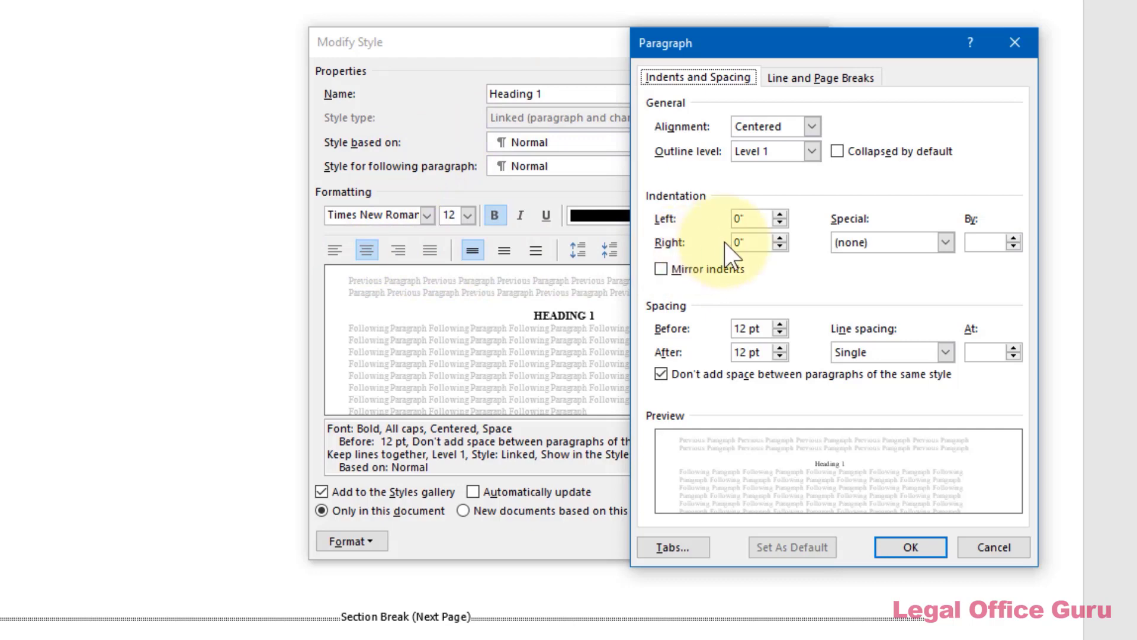
pyautogui.click(812, 126)
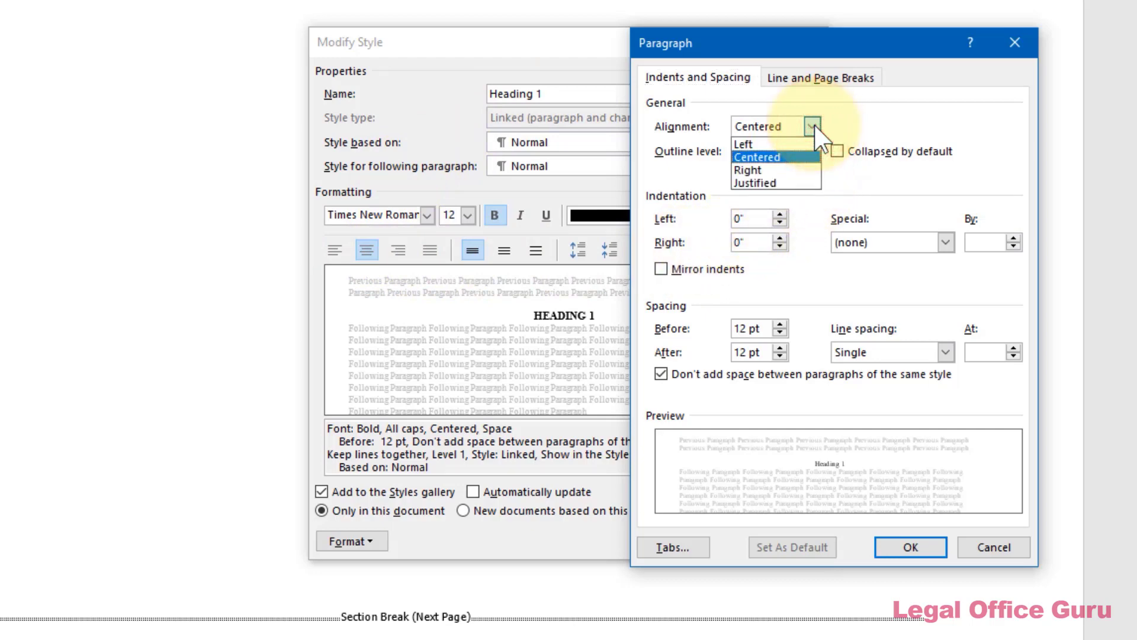
pyautogui.click(814, 125)
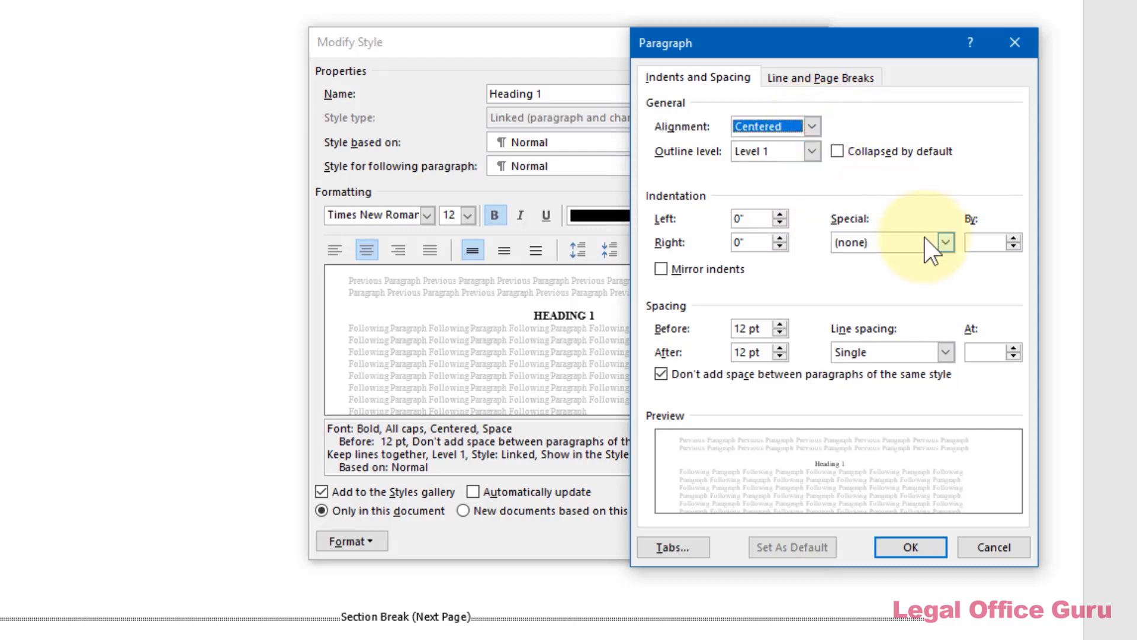
pyautogui.click(946, 353)
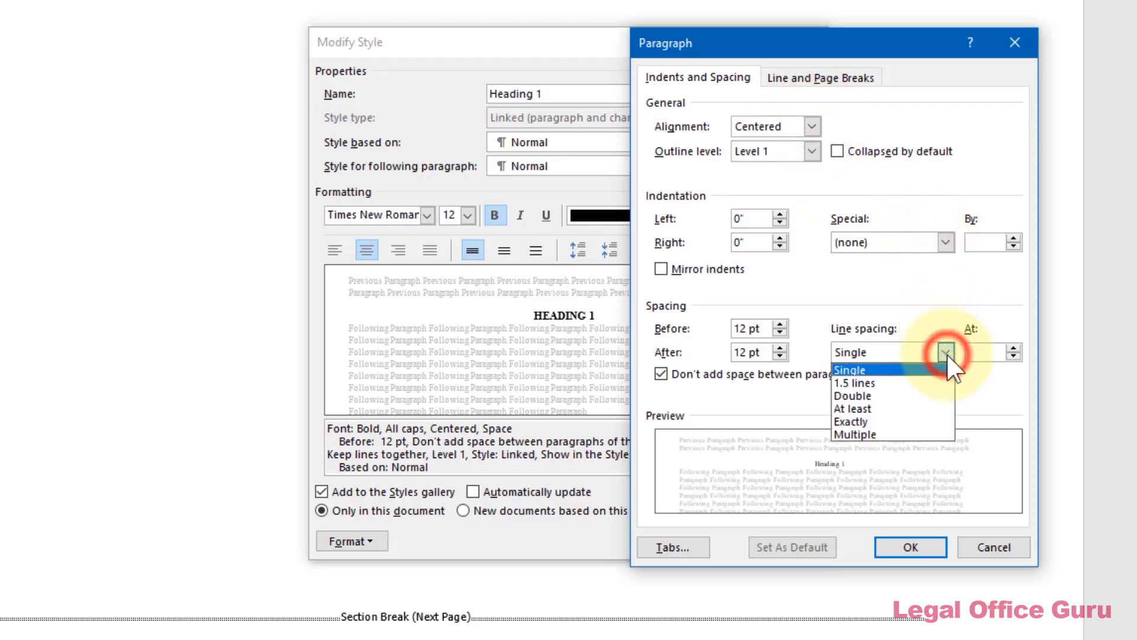
pyautogui.click(947, 355)
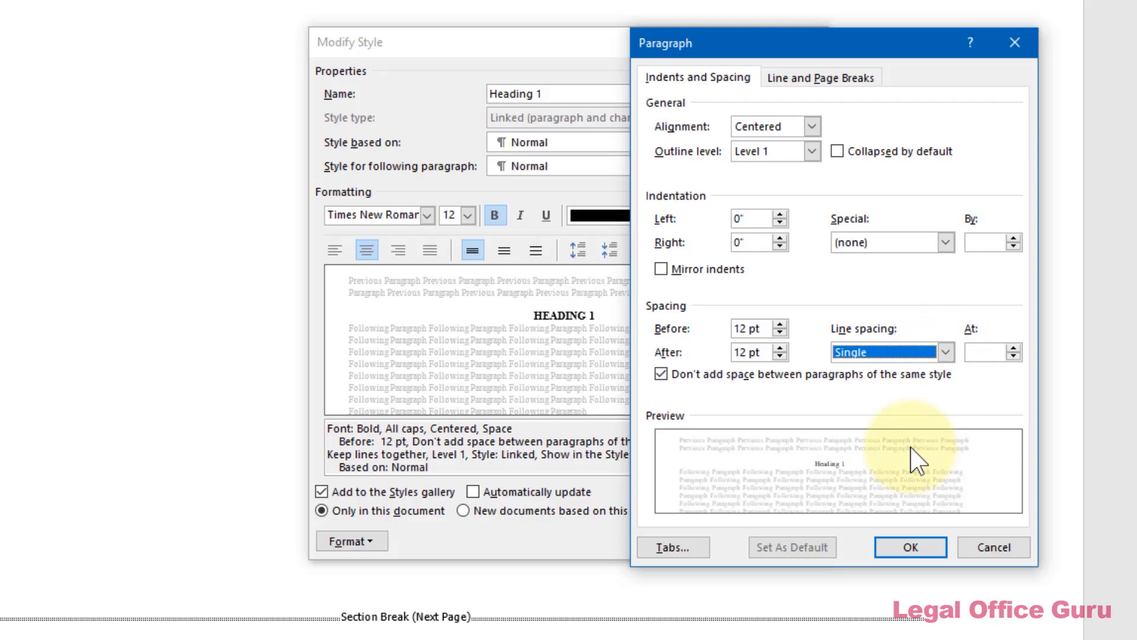
pyautogui.click(911, 547)
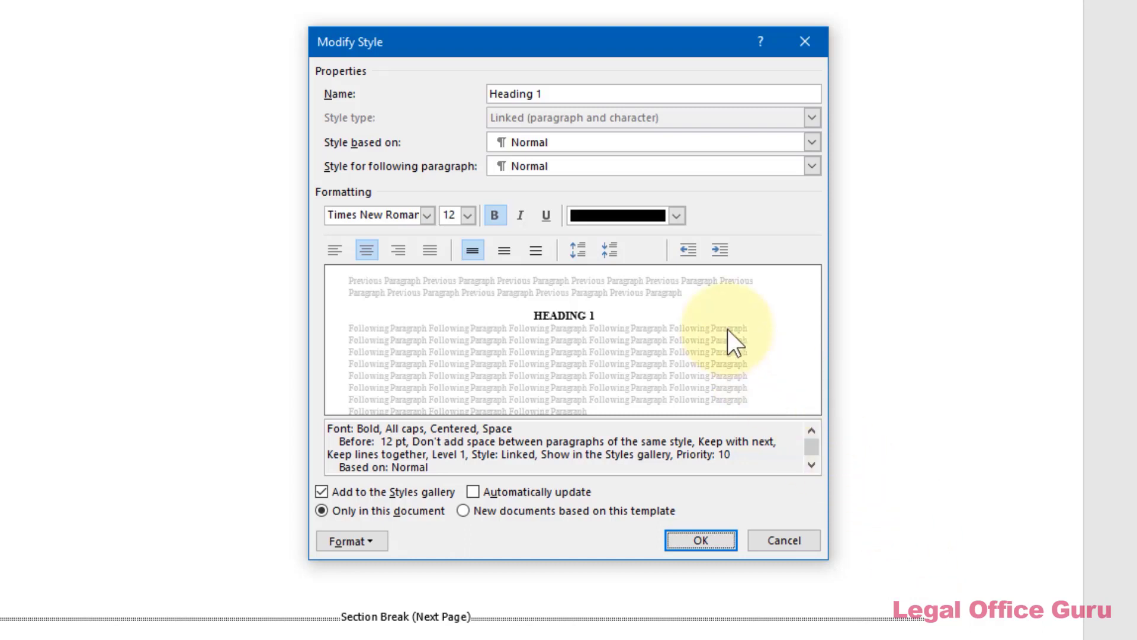
# Choose the black theme color for the Heading 1 font, view the numbering formats without picking one, and accept the style.
pyautogui.click(677, 217)
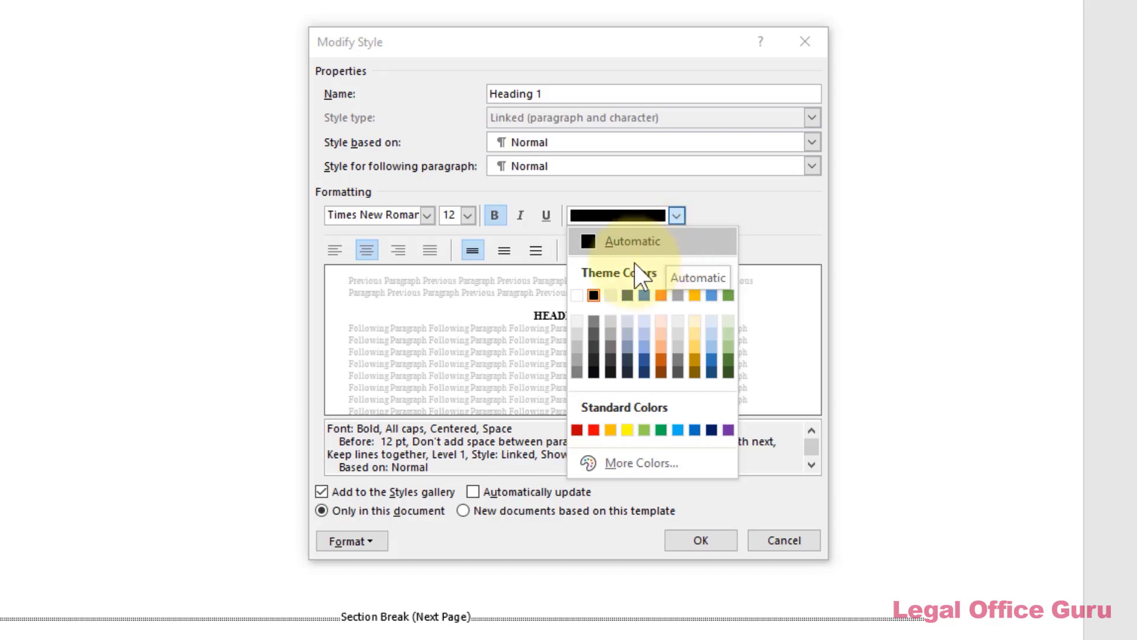
pyautogui.click(593, 296)
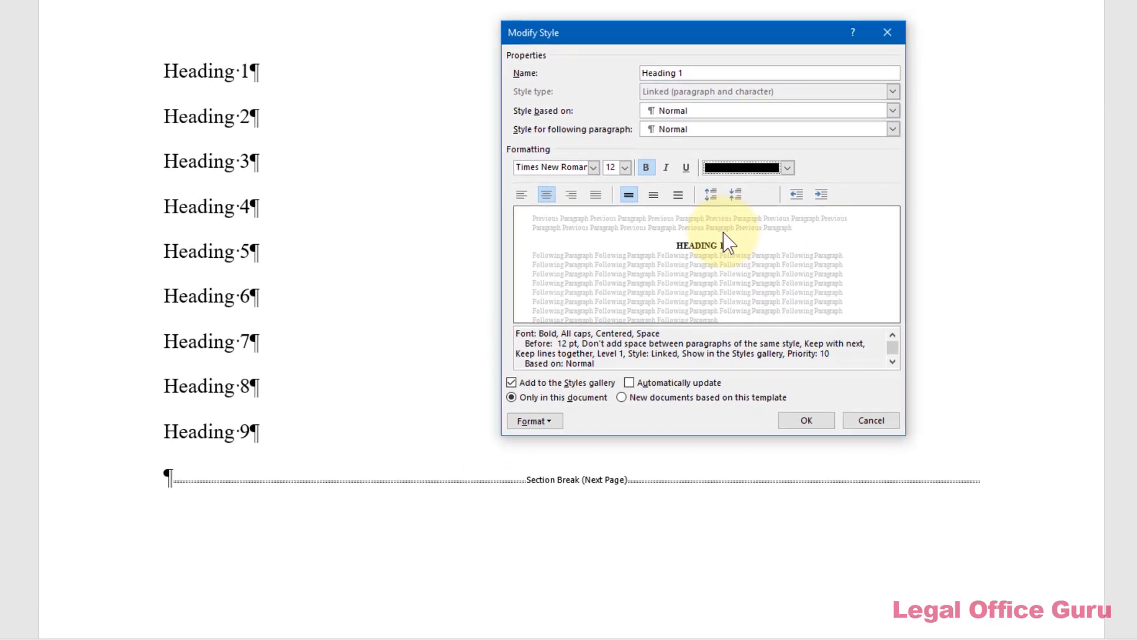
pyautogui.click(550, 421)
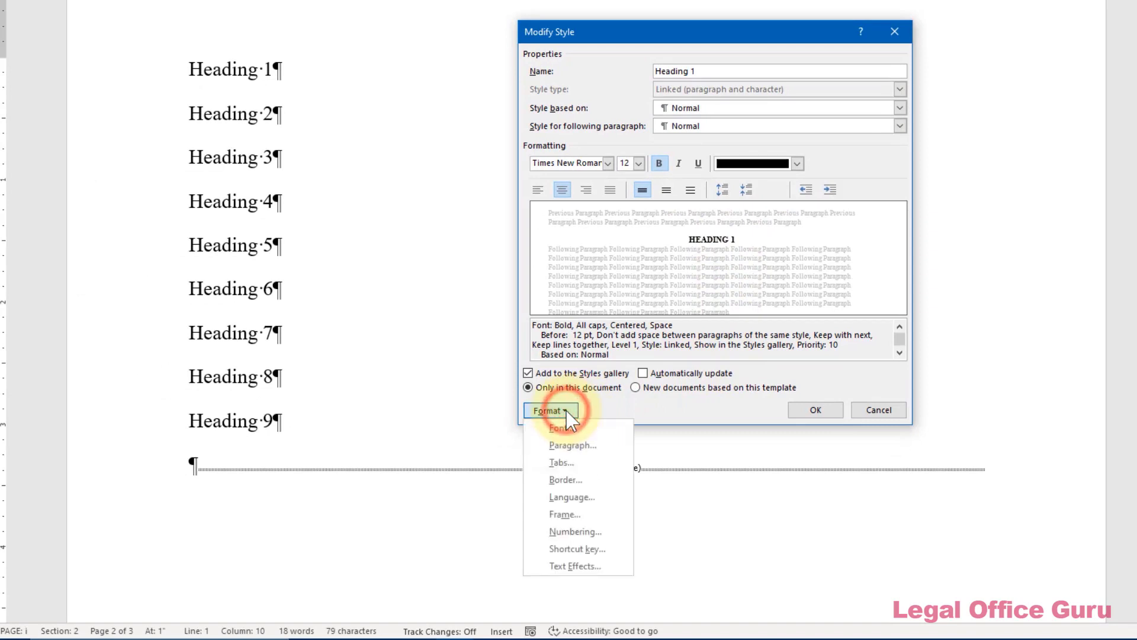
pyautogui.click(579, 531)
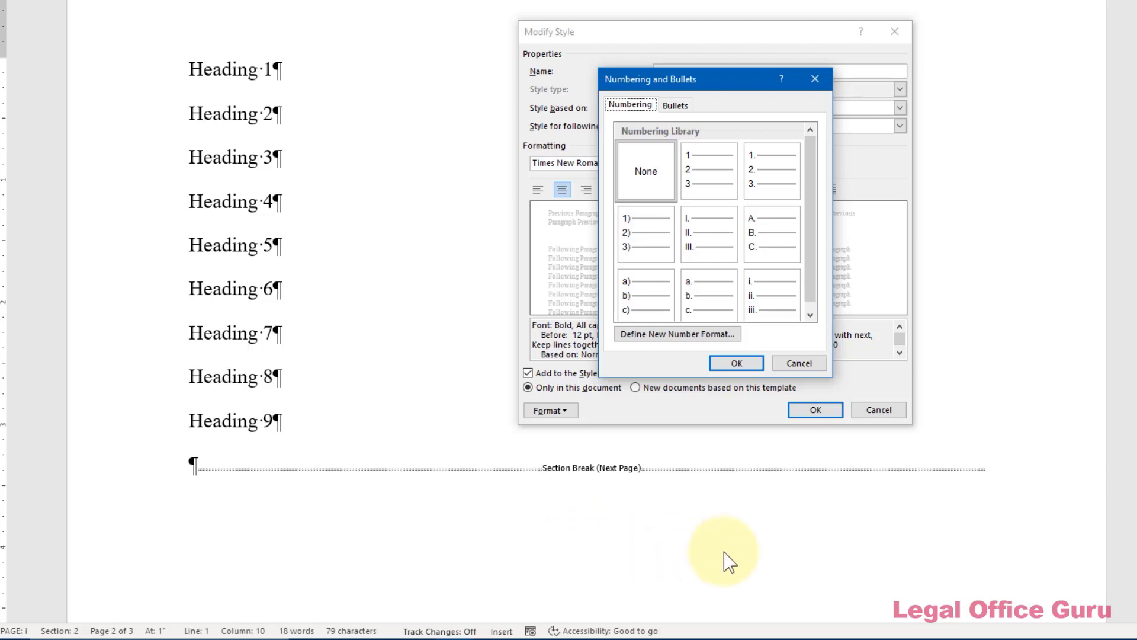
pyautogui.click(801, 364)
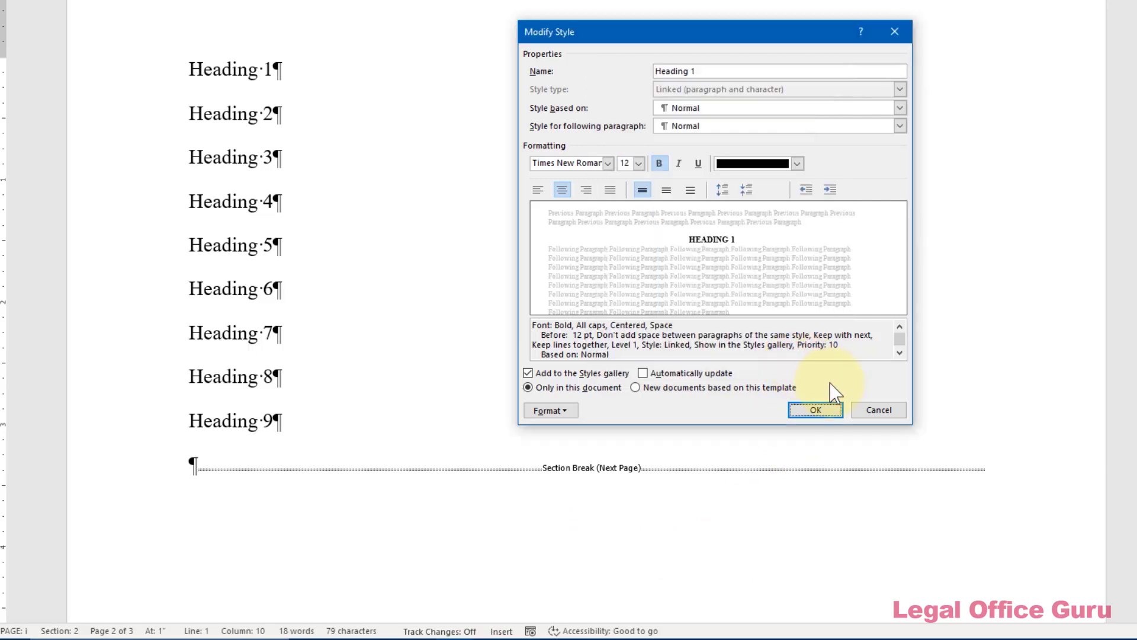
pyautogui.click(817, 410)
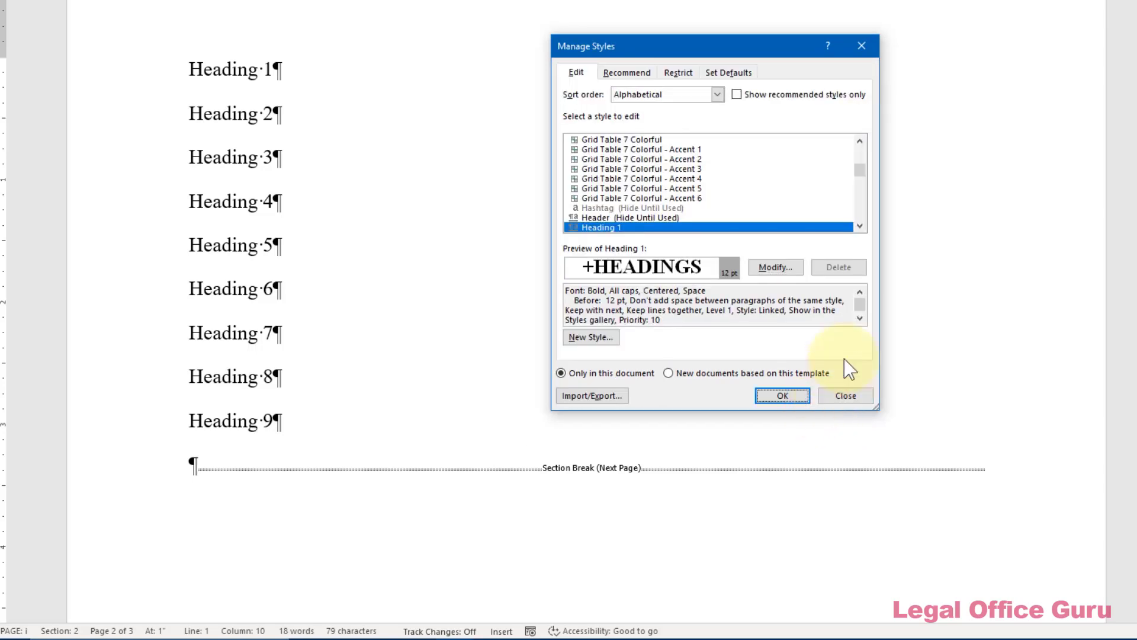
# Review the Heading 2 style's modification settings without changing them, and accept the style management changes.
pyautogui.click(860, 226)
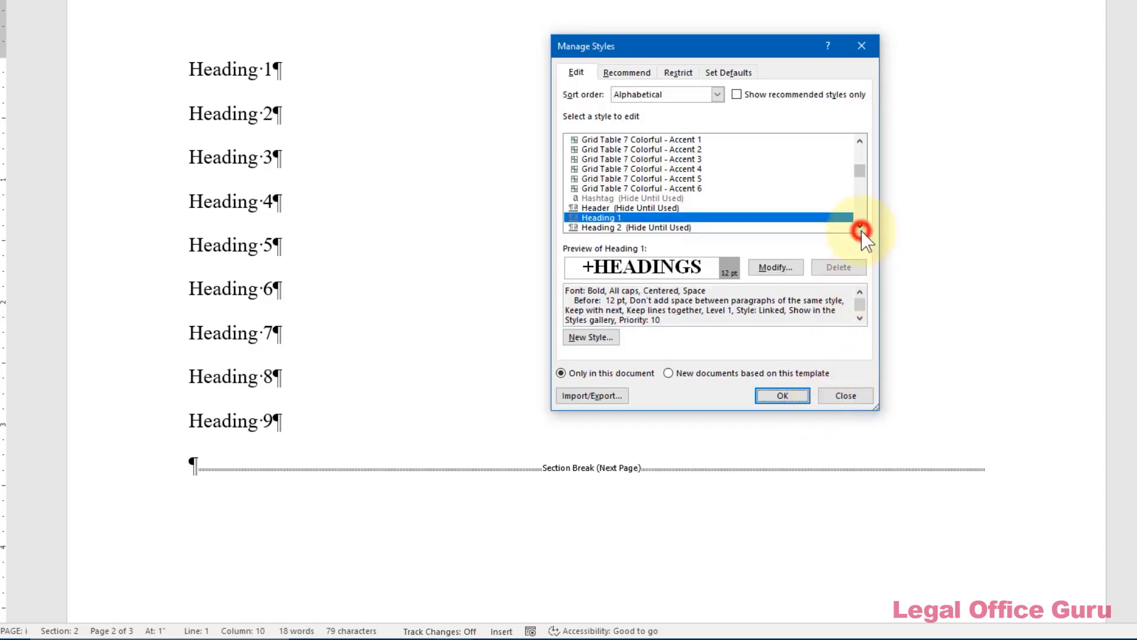
pyautogui.click(689, 228)
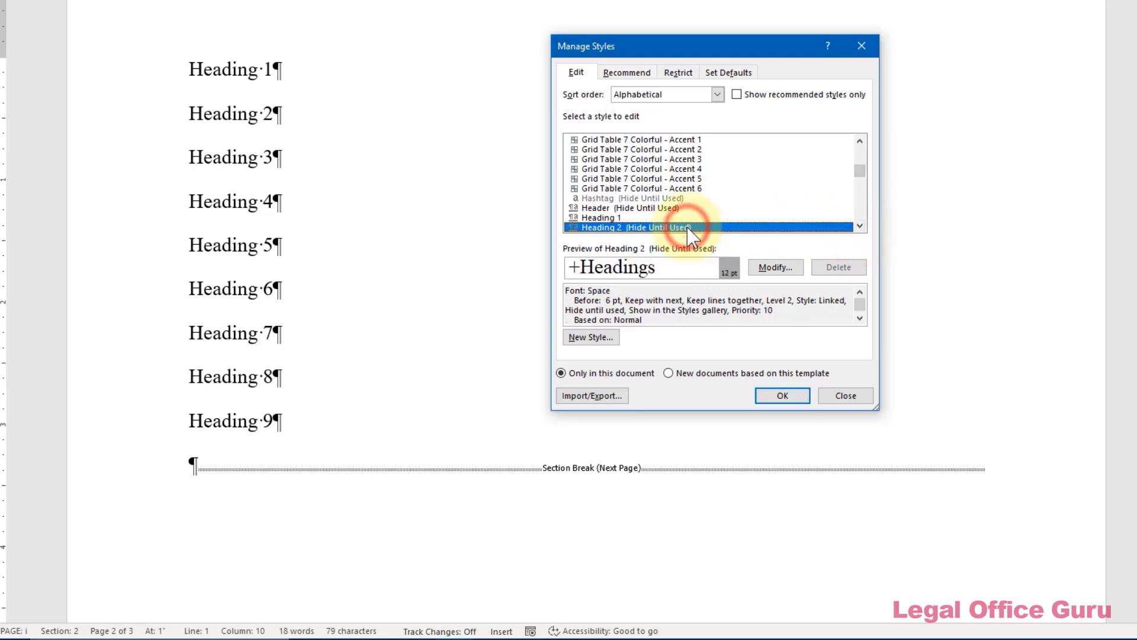
pyautogui.click(776, 268)
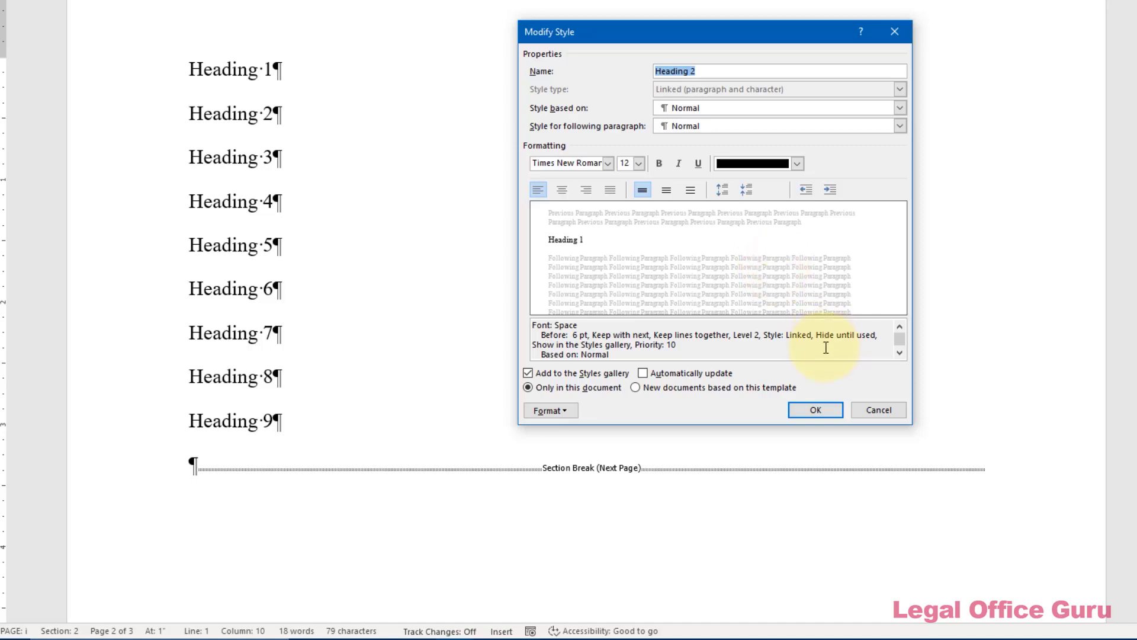
pyautogui.click(844, 418)
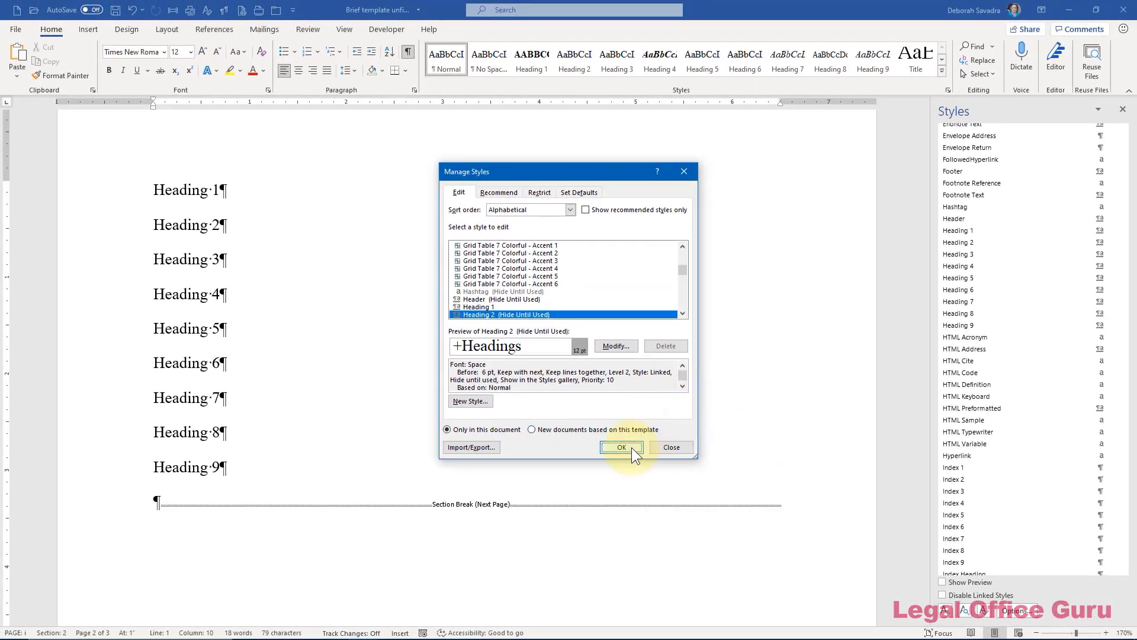
pyautogui.click(621, 446)
# Apply the Heading 1, Heading 2 and Heading 3 styles to their matching sample lines.
pyautogui.click(178, 187)
pyautogui.click(532, 59)
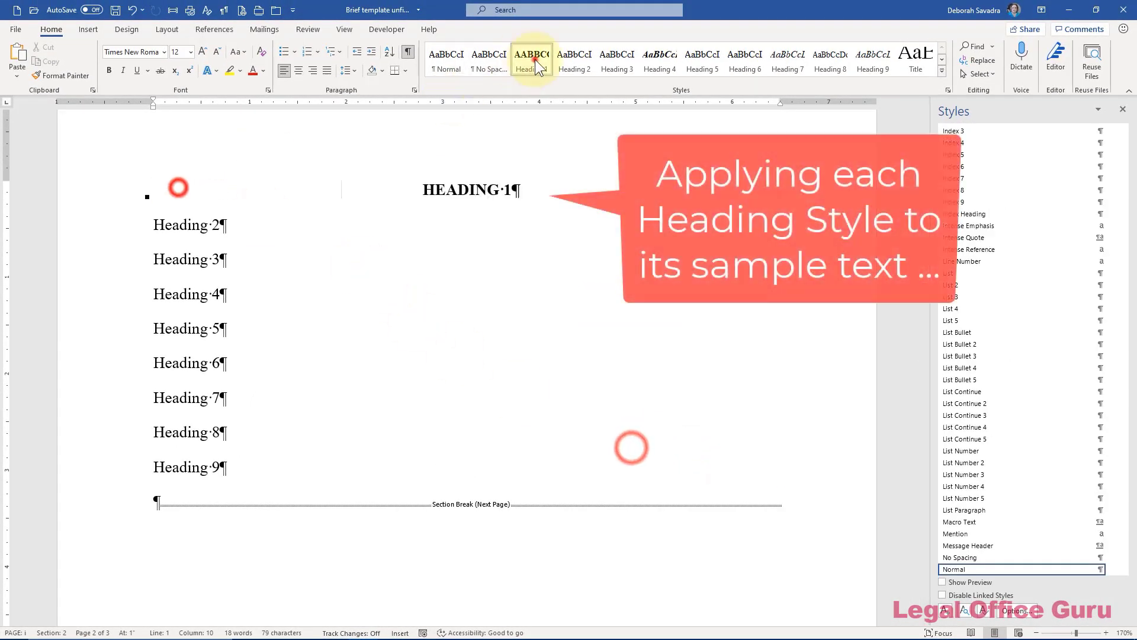
pyautogui.click(173, 224)
pyautogui.click(574, 59)
pyautogui.click(198, 261)
pyautogui.click(617, 60)
# Apply the Heading 4, Heading 5 and Heading 6 styles to their matching sample lines.
pyautogui.click(201, 300)
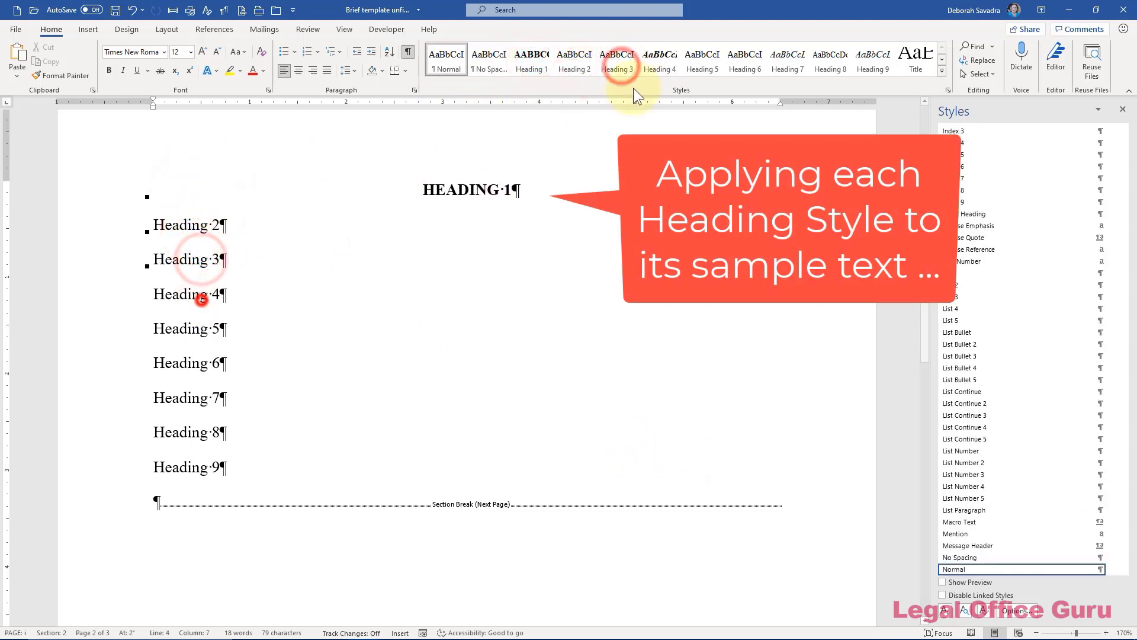
pyautogui.click(660, 59)
pyautogui.click(201, 315)
pyautogui.click(702, 59)
pyautogui.click(201, 333)
pyautogui.click(745, 59)
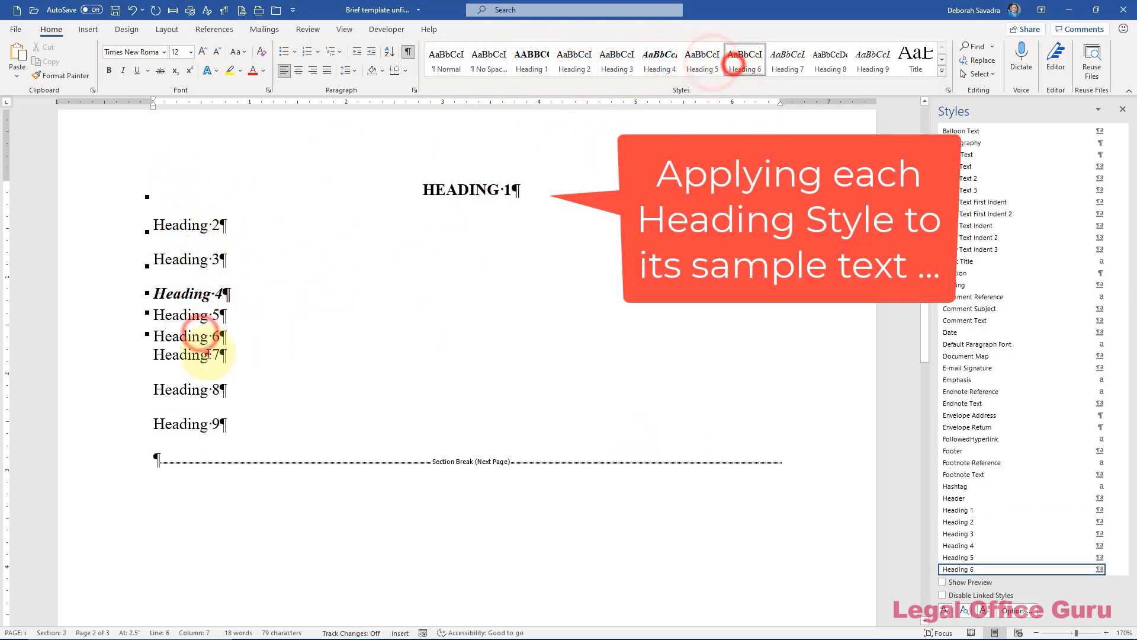
# Apply the Heading 7, Heading 8 and Heading 9 styles to their matching sample lines.
pyautogui.click(208, 354)
pyautogui.click(788, 59)
pyautogui.click(195, 382)
pyautogui.click(830, 59)
pyautogui.click(168, 396)
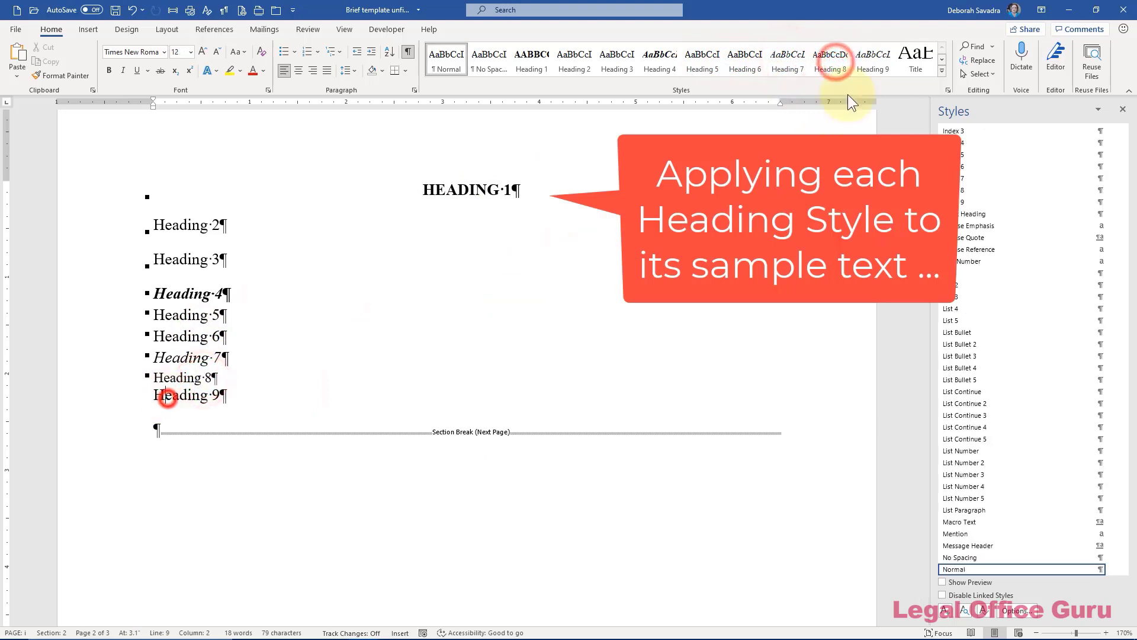
pyautogui.click(874, 62)
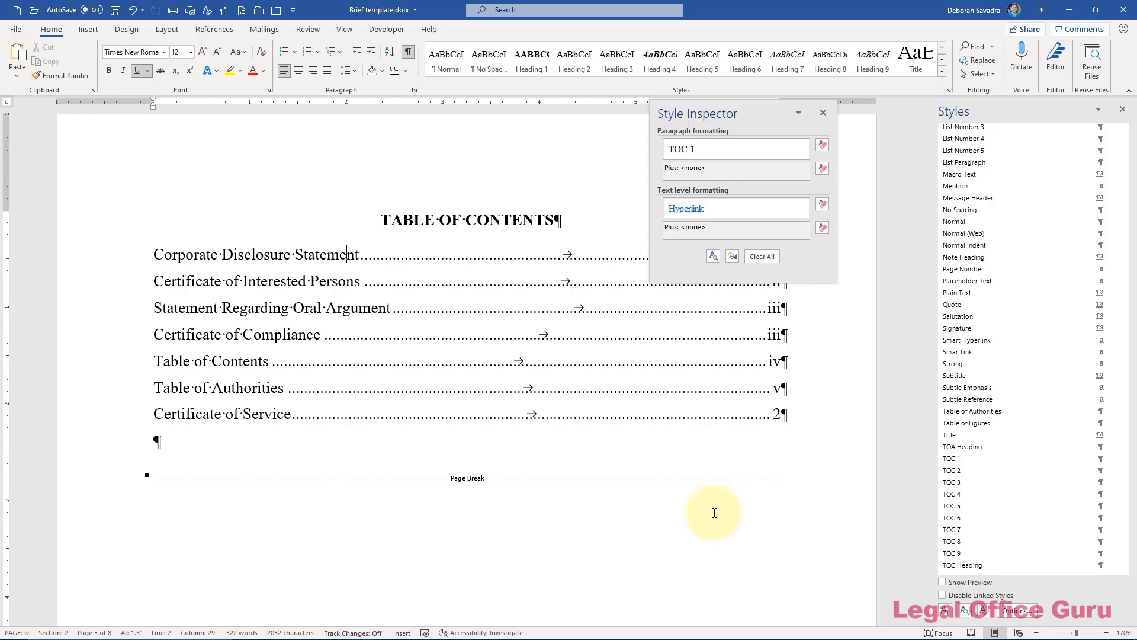
# Open the custom table of contents settings for the table in the brief template.
pyautogui.click(220, 30)
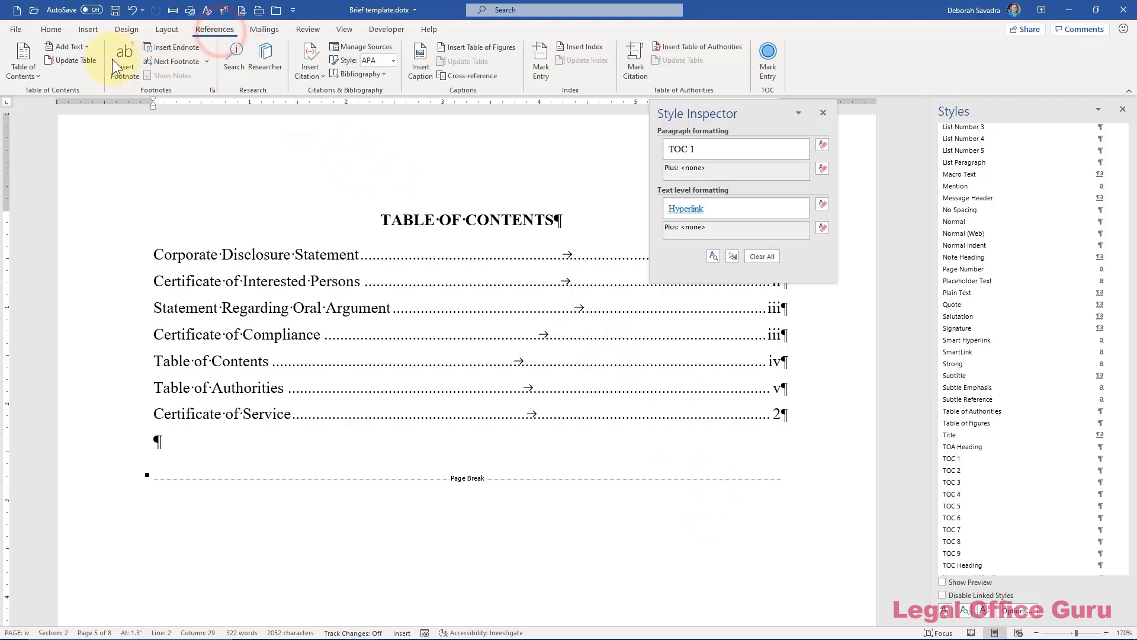
pyautogui.click(23, 66)
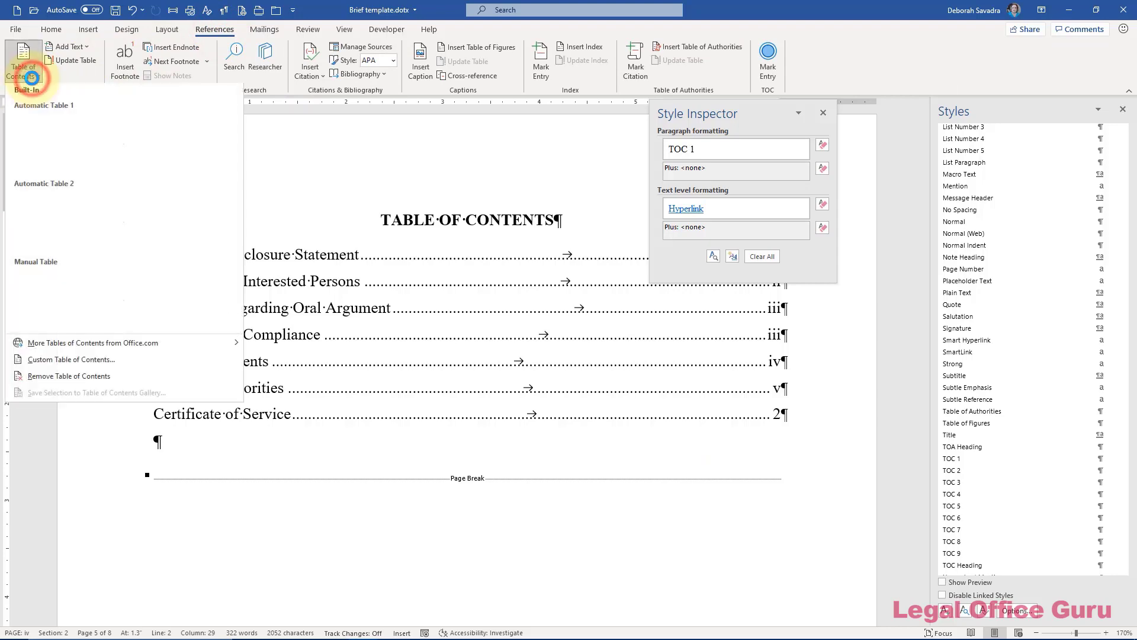
pyautogui.click(72, 364)
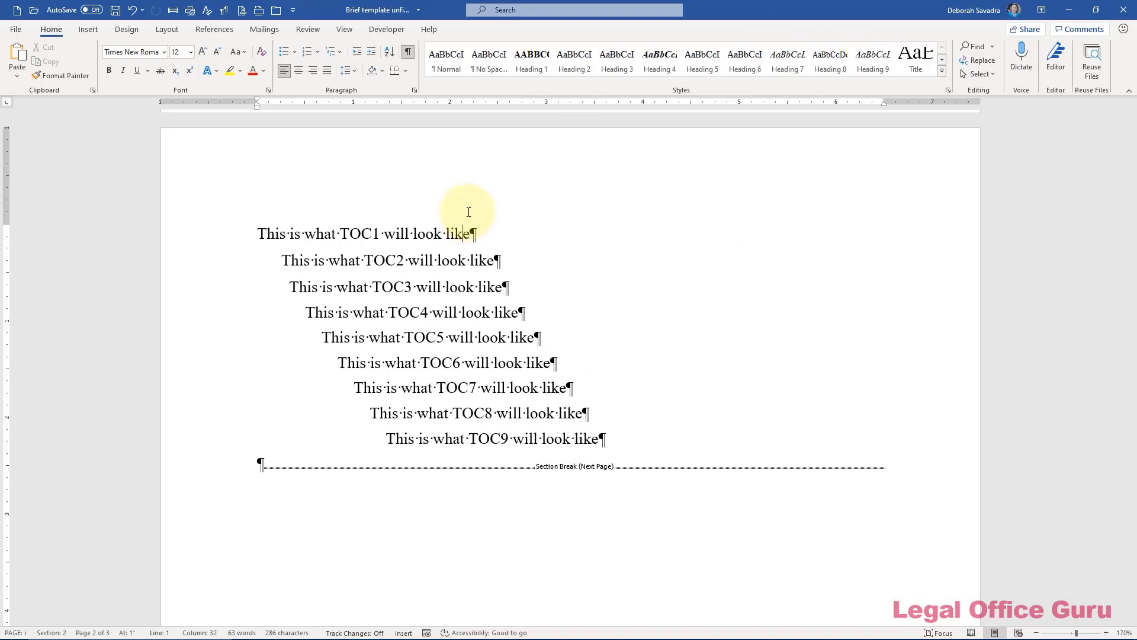
# Show the list of styles and review its display options, keeping All styles and Alphabetical sorting.
pyautogui.click(949, 90)
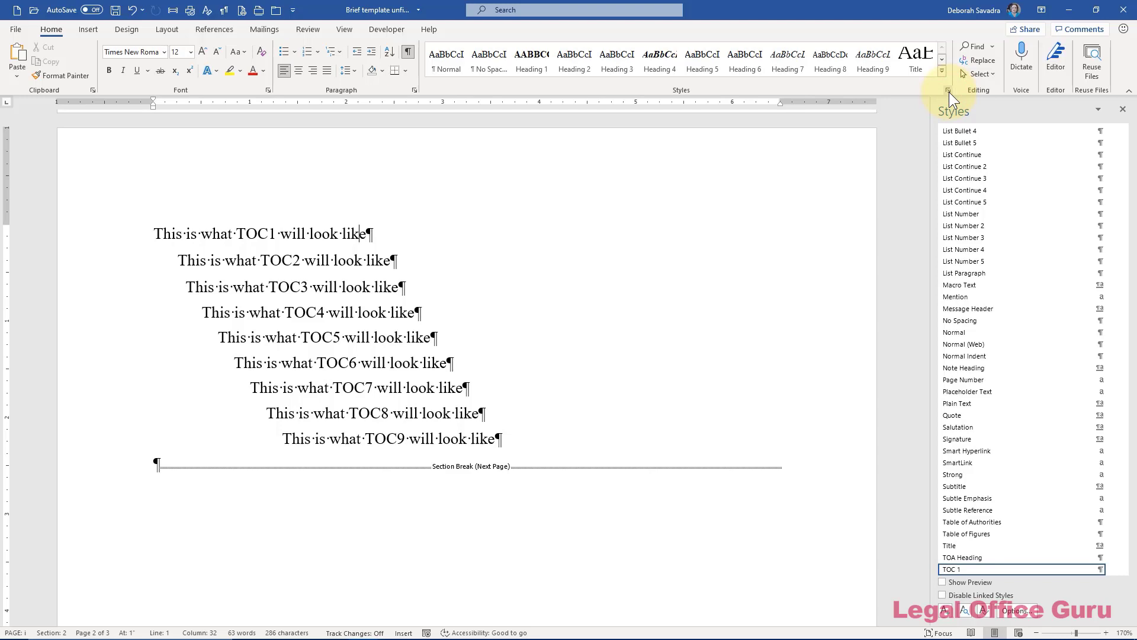
pyautogui.click(1014, 611)
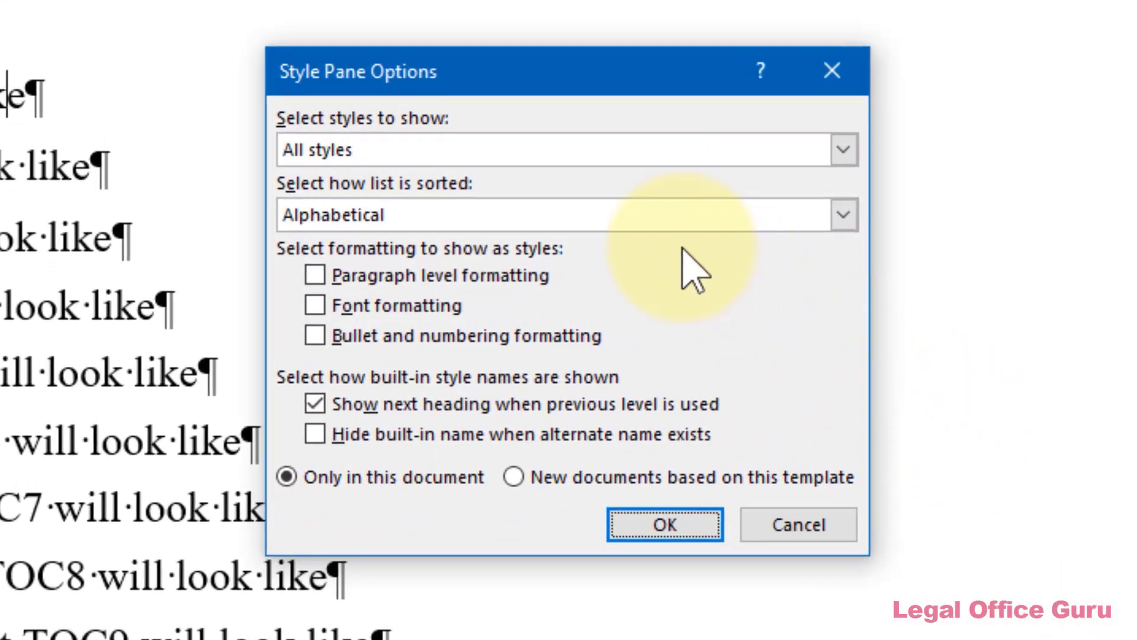
pyautogui.click(840, 151)
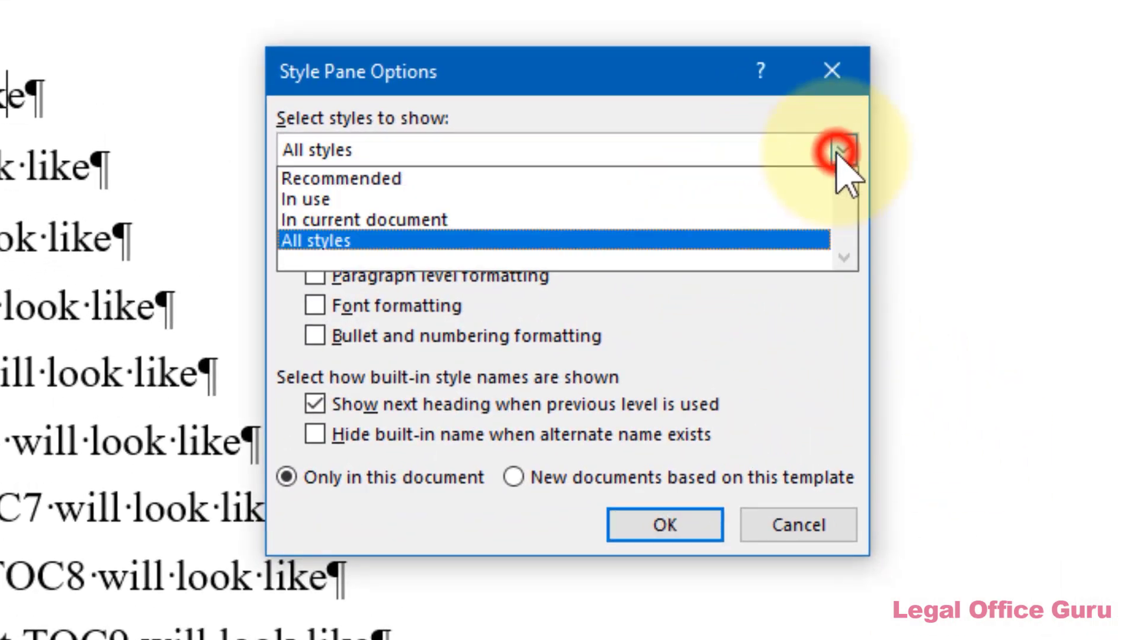
pyautogui.click(840, 151)
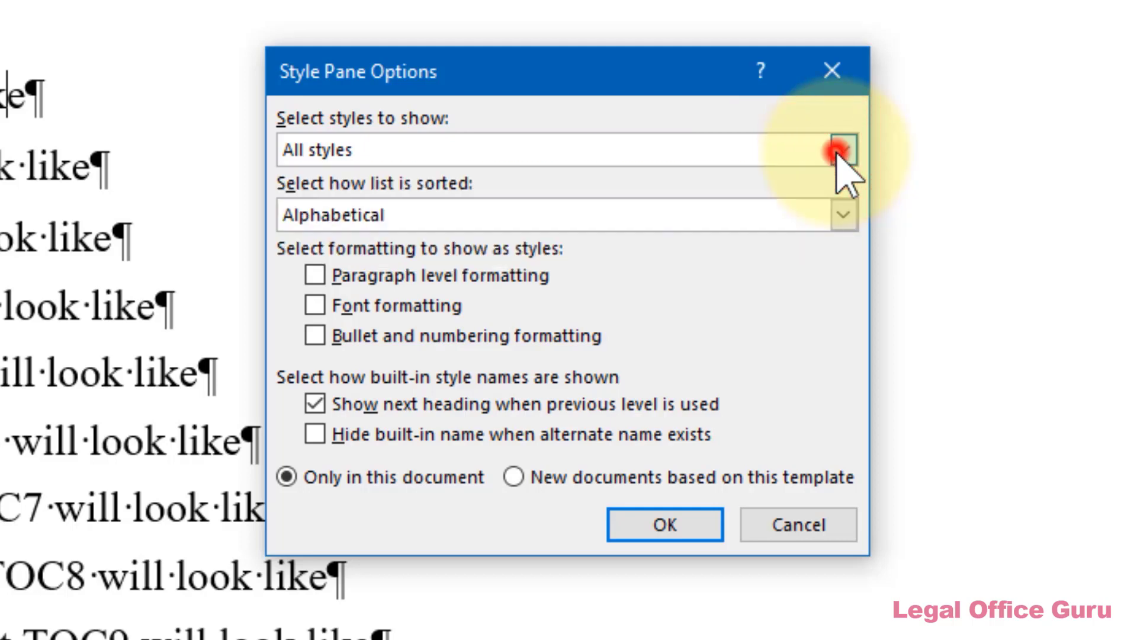
pyautogui.click(845, 225)
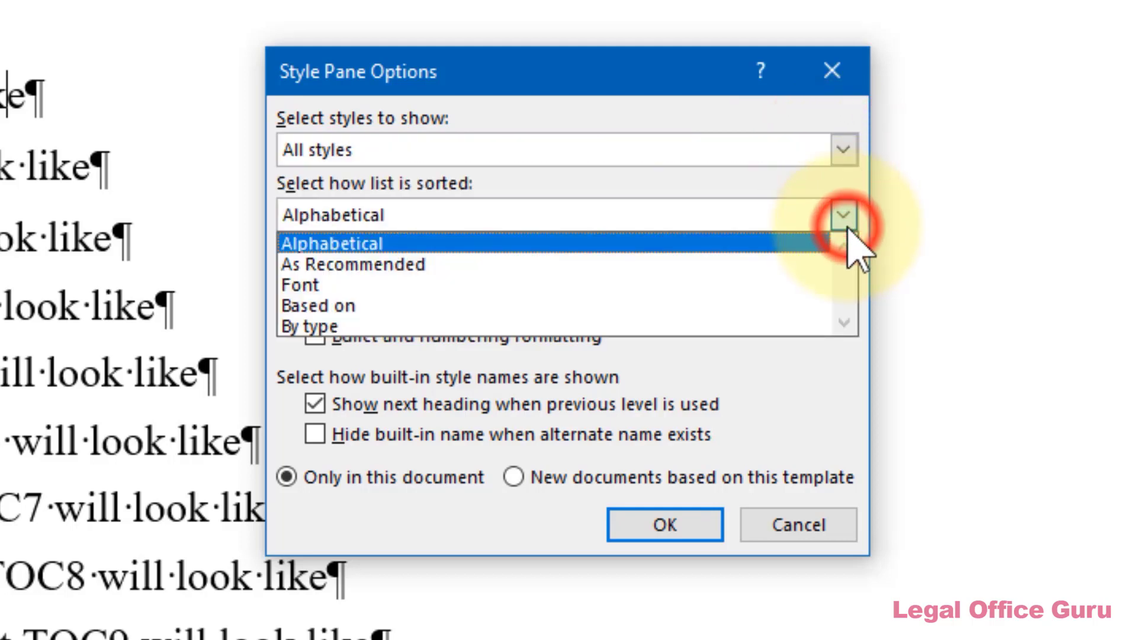
pyautogui.click(845, 225)
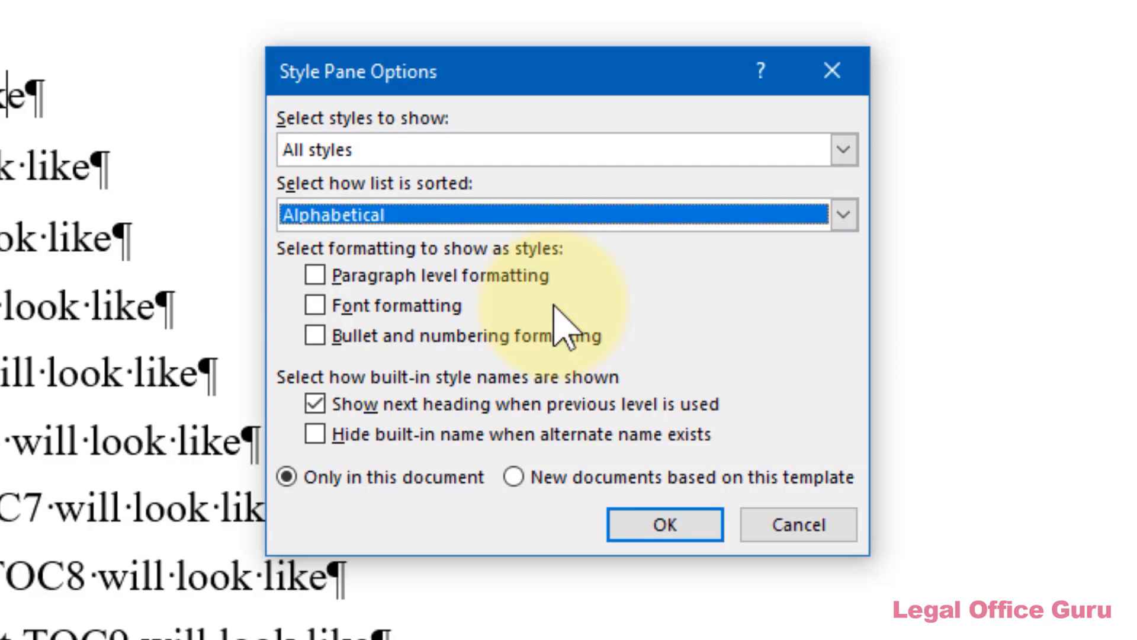
pyautogui.click(688, 524)
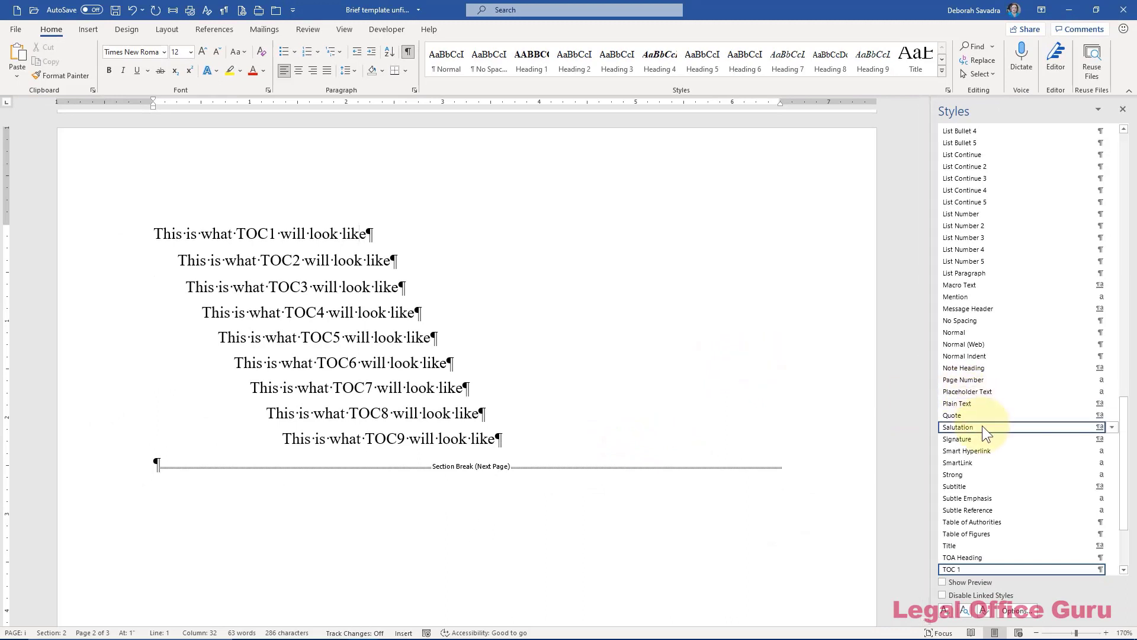
# Locate the TOC 1 style, open its modification settings through style management, and cancel without changing anything.
pyautogui.scroll(-3, 982, 425)
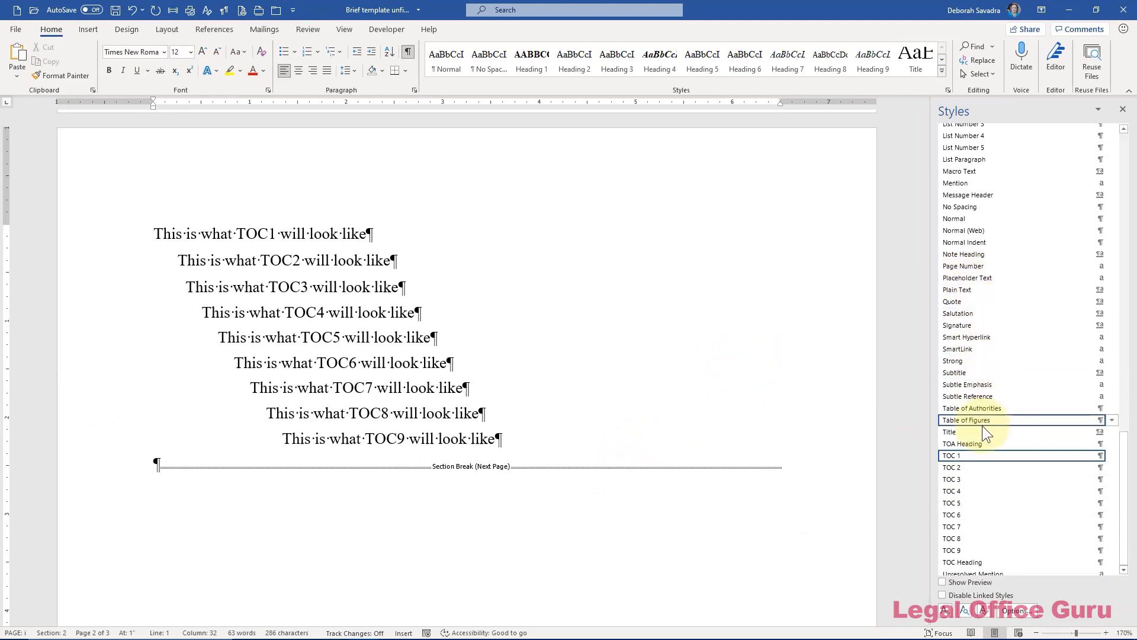
pyautogui.moveTo(963, 456)
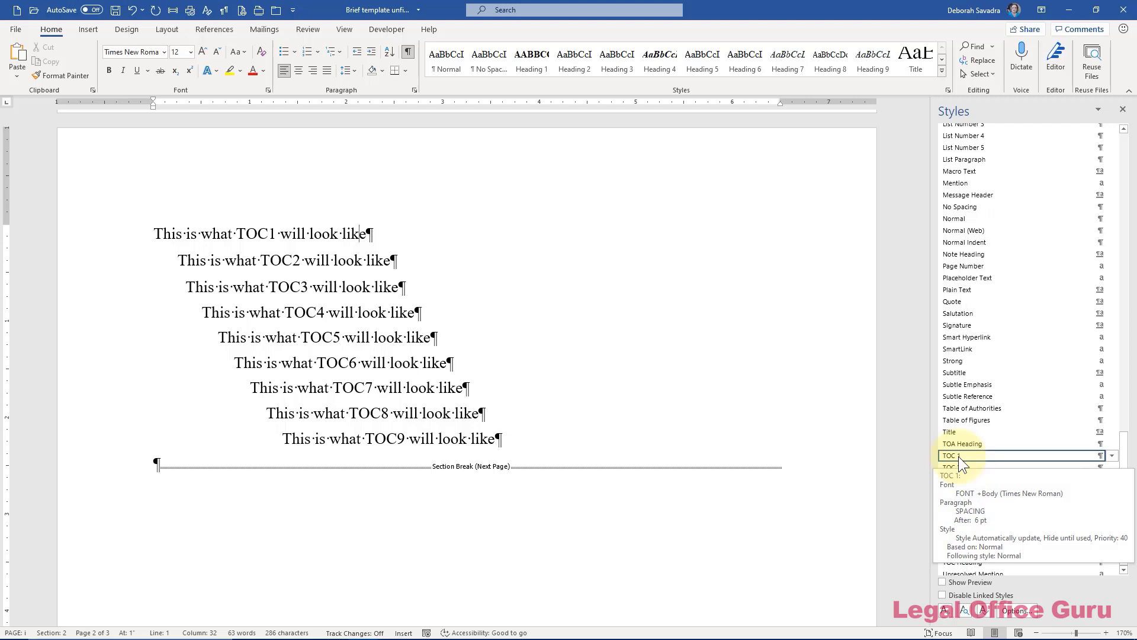
pyautogui.click(982, 610)
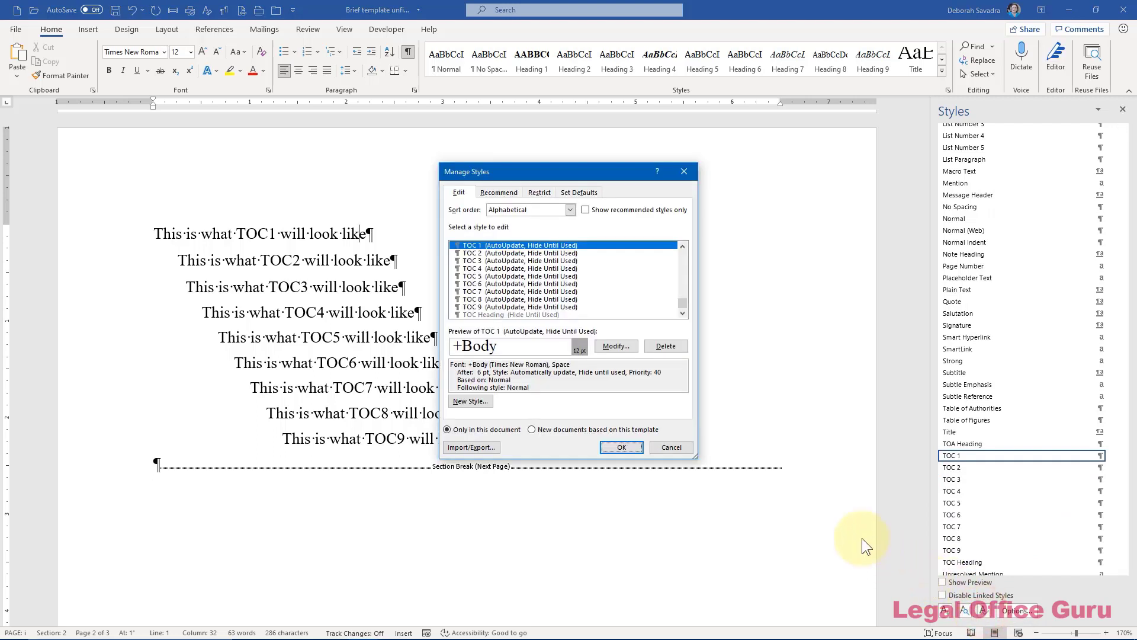
pyautogui.click(613, 346)
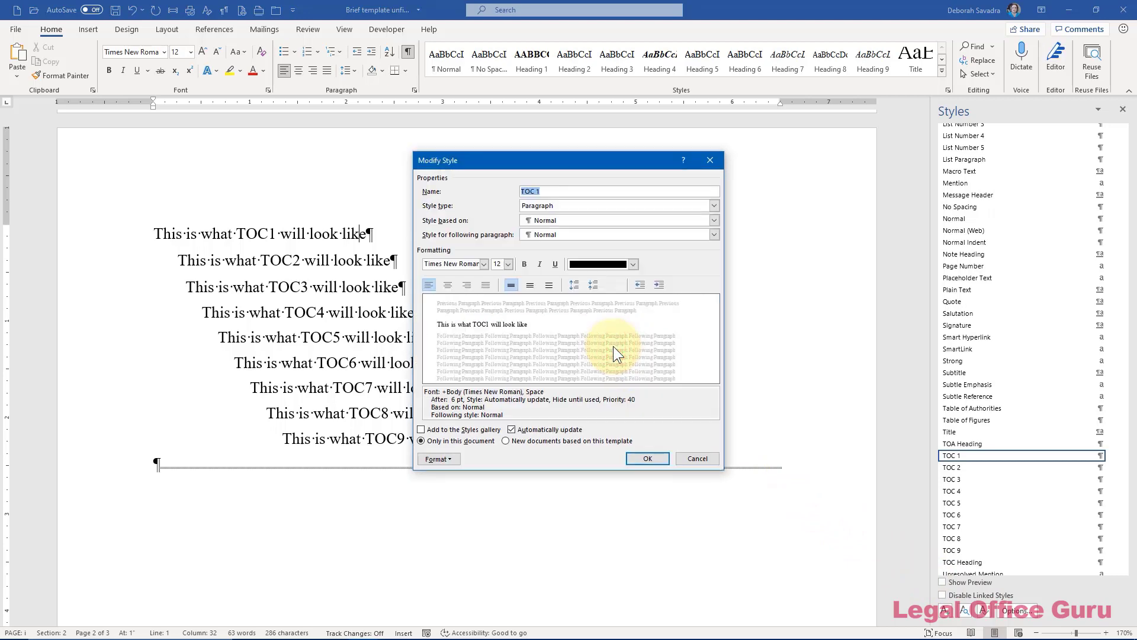
pyautogui.click(712, 464)
pyautogui.click(708, 459)
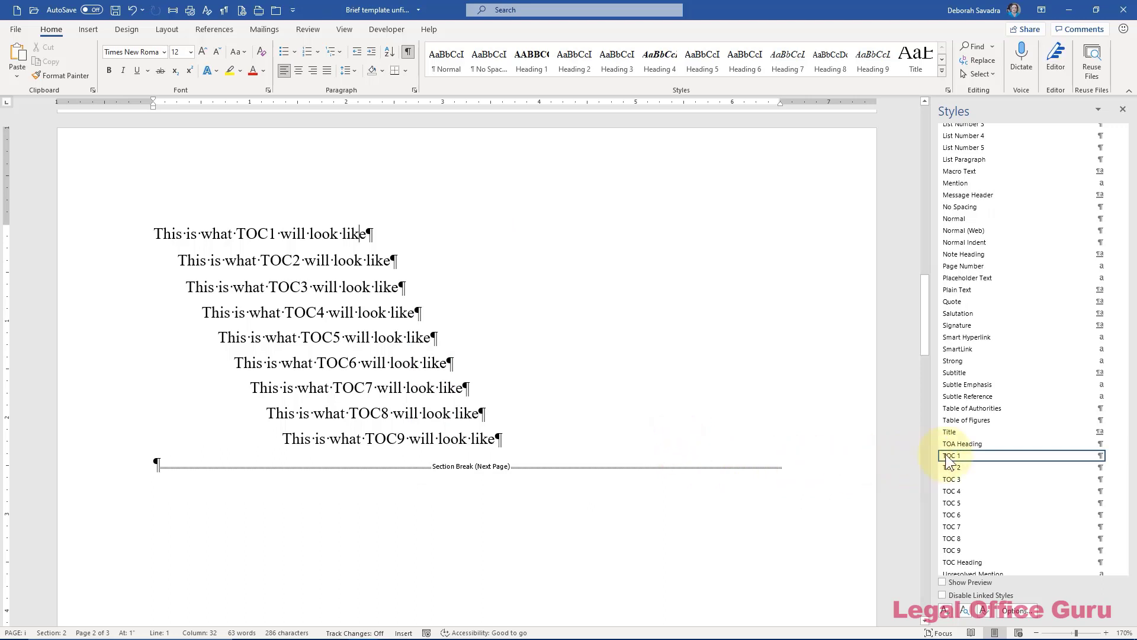
# Open TOC 1 for modification directly from the style list, review its paragraph settings, and cancel the paragraph dialog.
pyautogui.click(1110, 455)
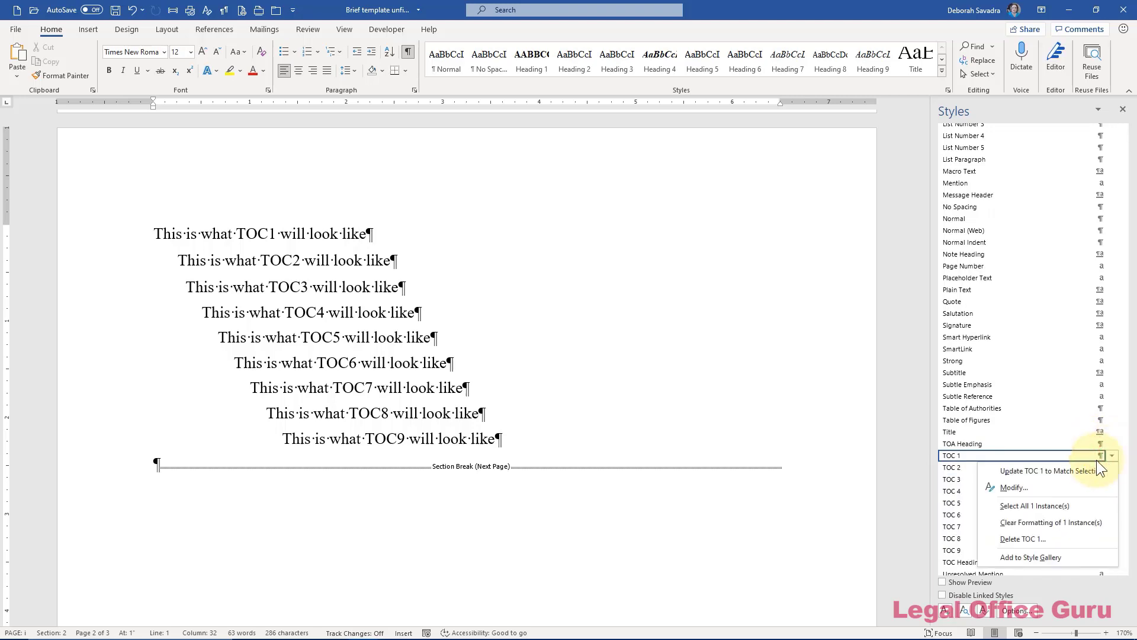
pyautogui.click(1065, 486)
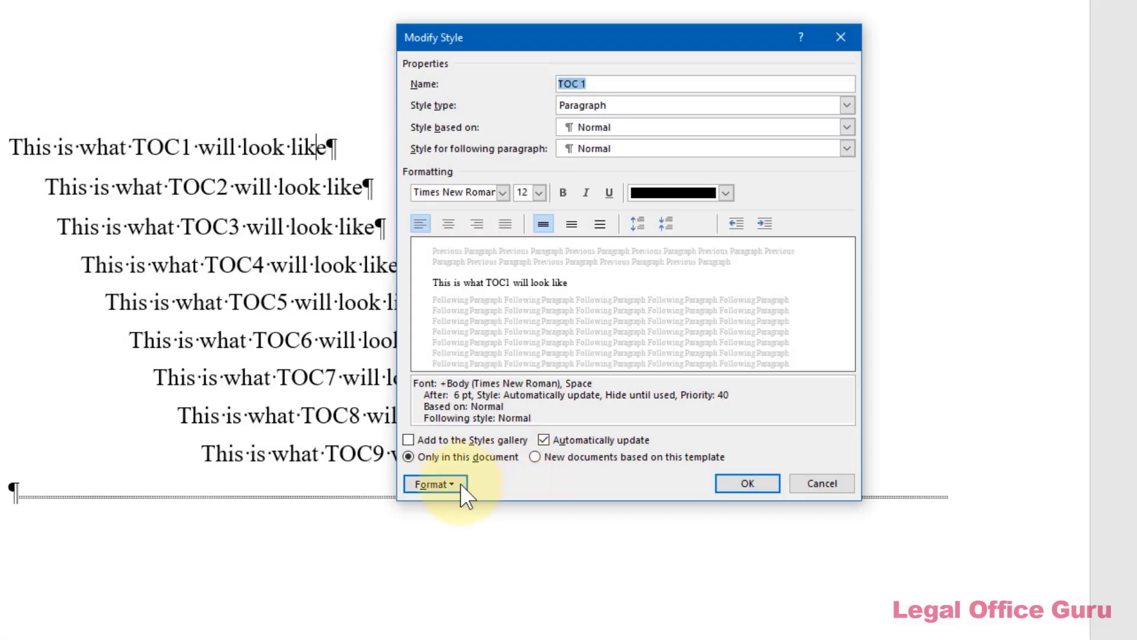
pyautogui.click(460, 483)
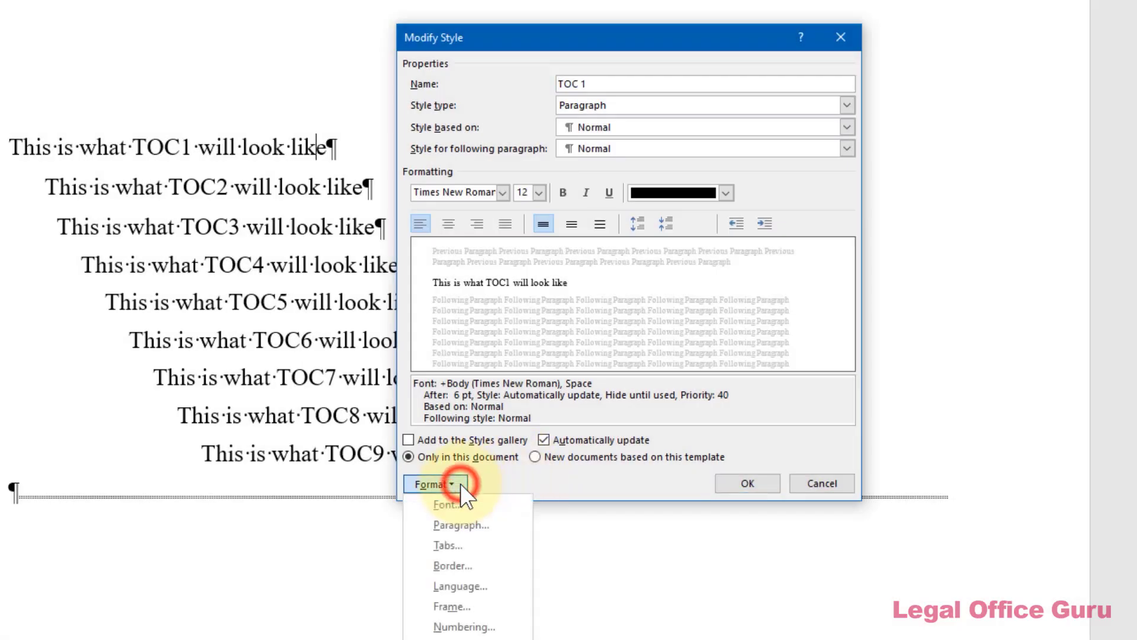
pyautogui.click(489, 524)
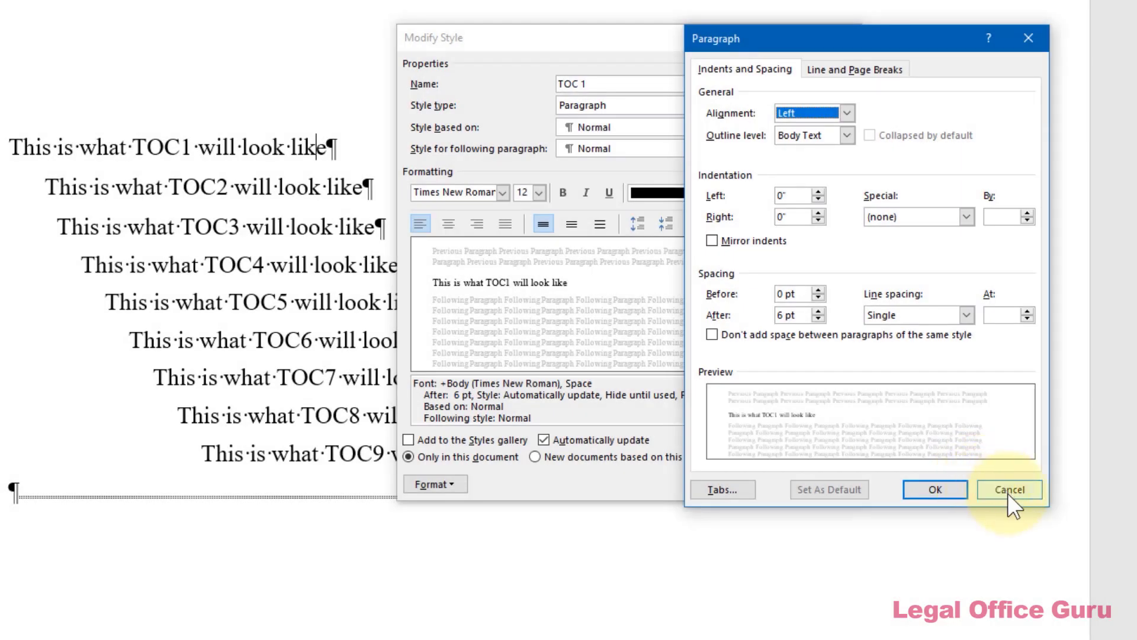
pyautogui.click(1008, 492)
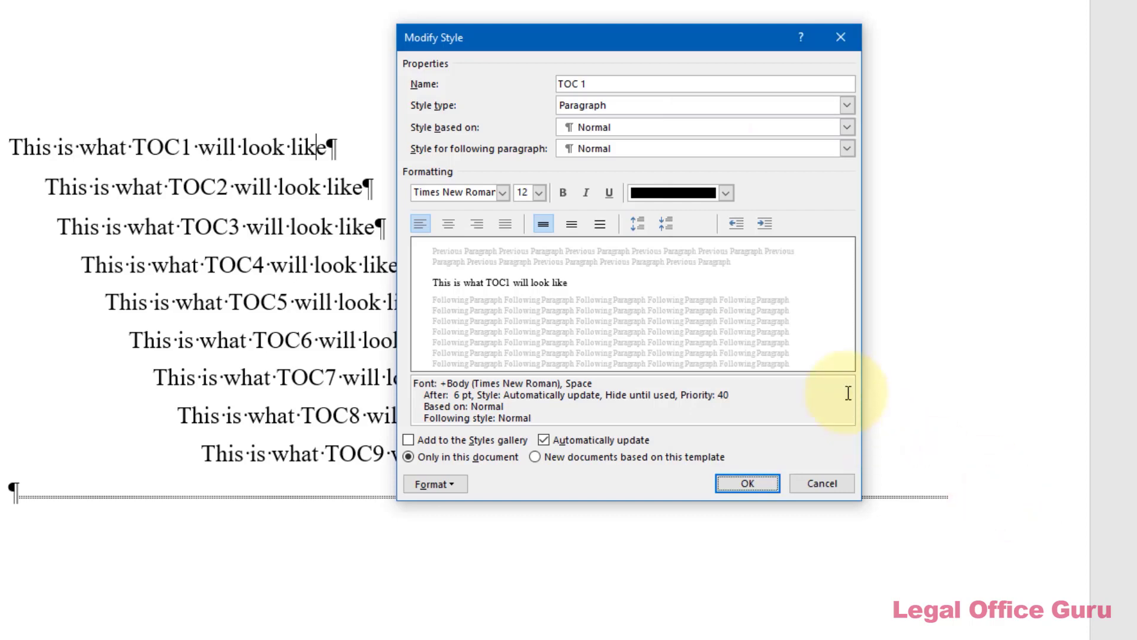
# Close TOC 1 without changes and review the paragraph settings of the TOC 2 style, keeping line spacing at Single.
pyautogui.click(828, 480)
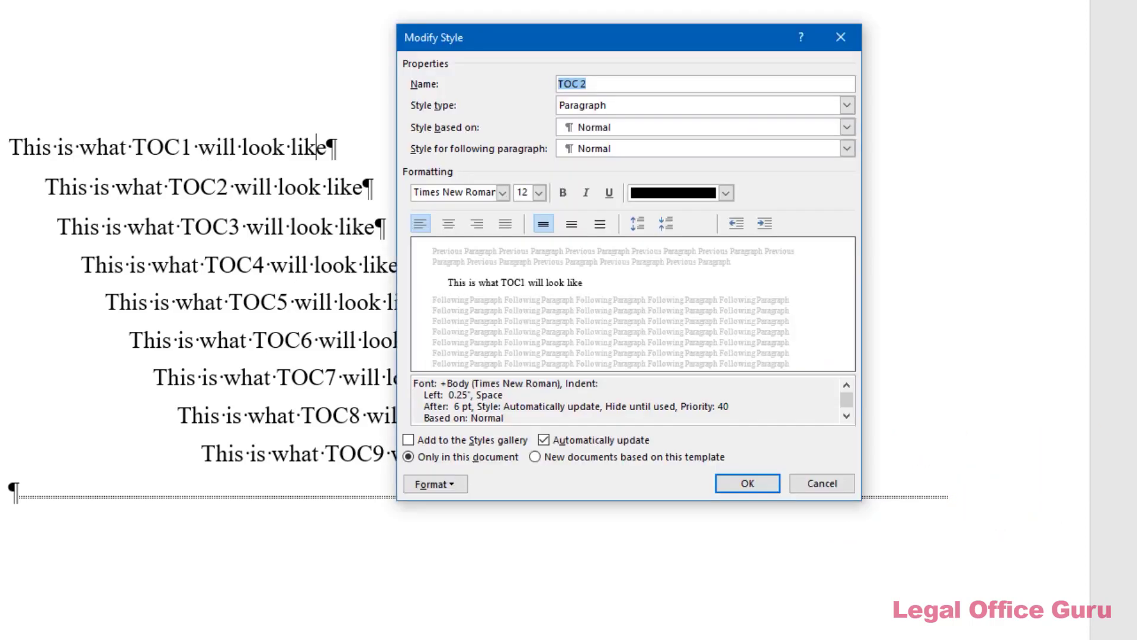
pyautogui.click(457, 481)
pyautogui.click(499, 524)
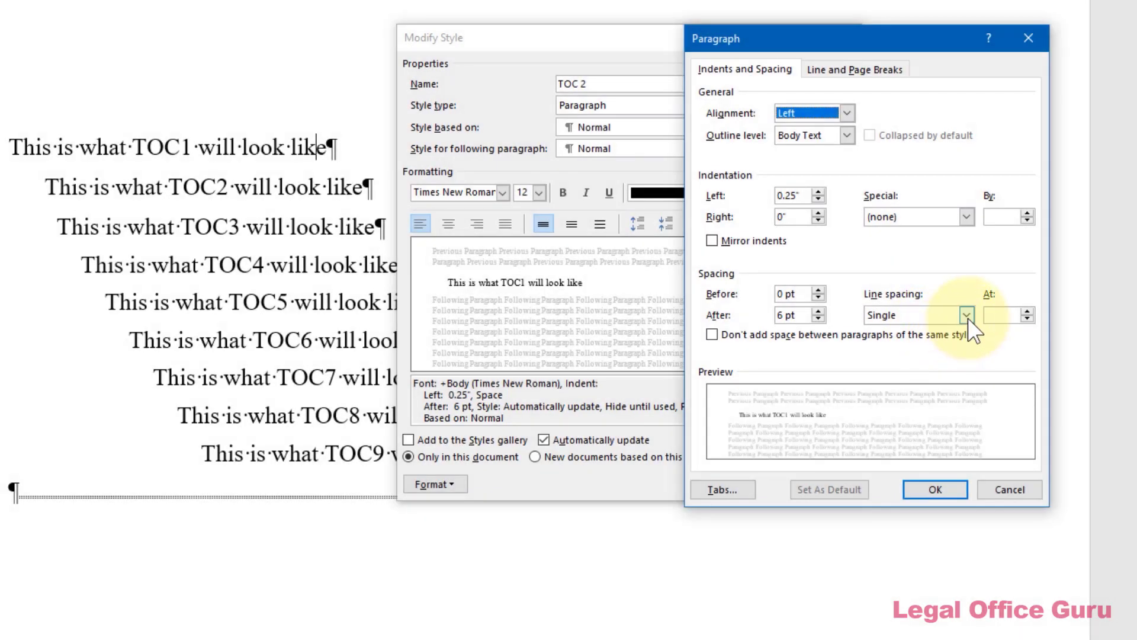
pyautogui.click(966, 315)
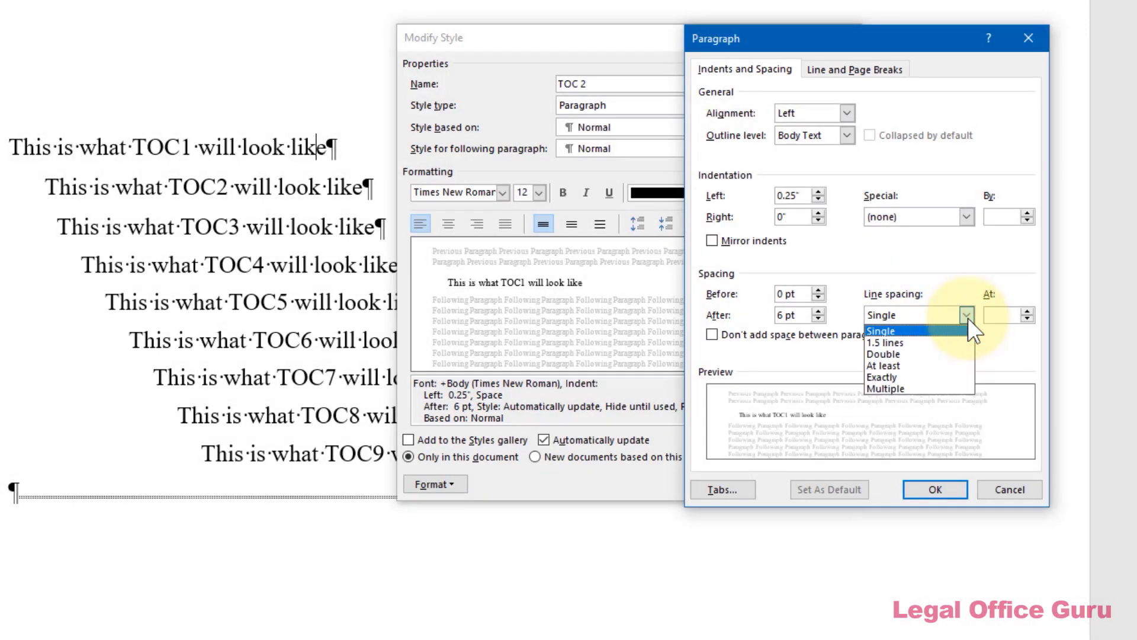
pyautogui.click(968, 318)
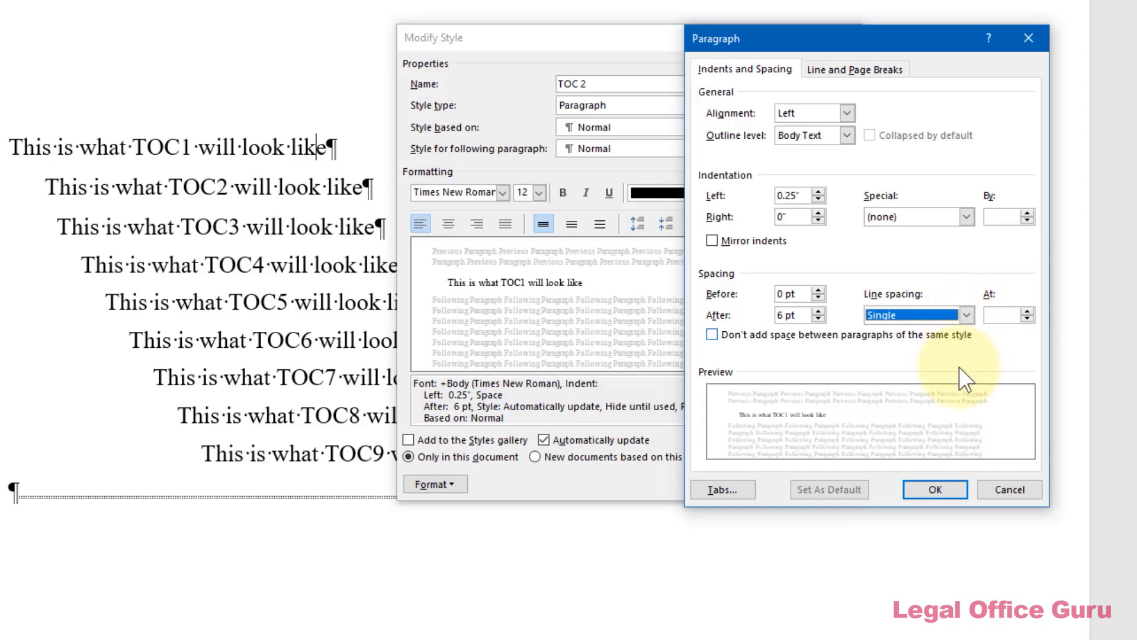
pyautogui.click(935, 489)
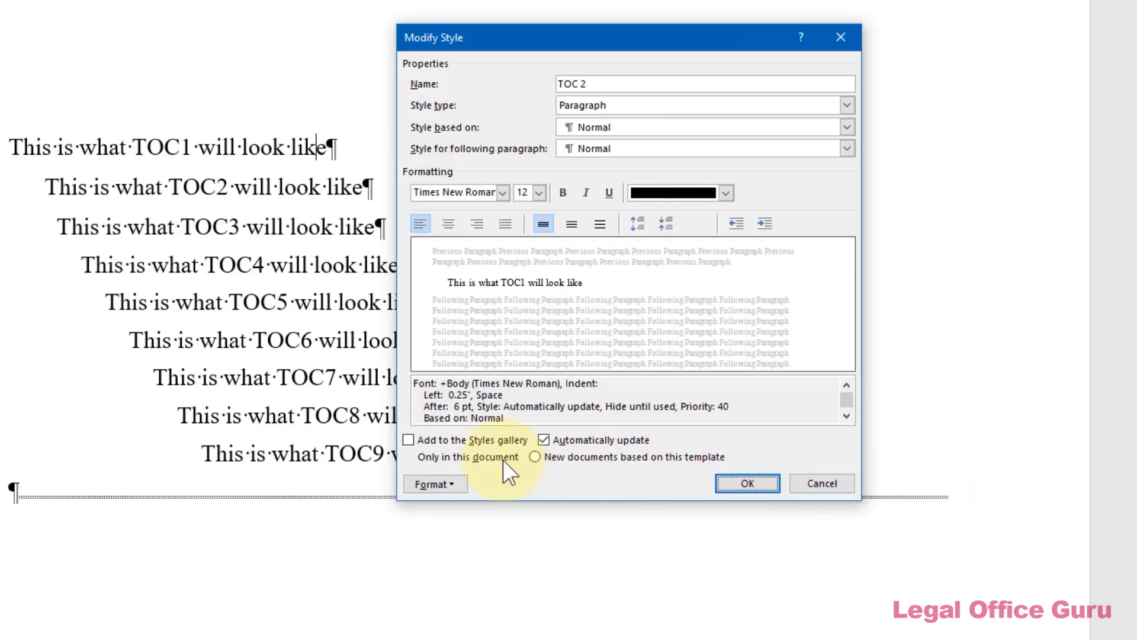
# Apply all caps and bold to the TOC 2 style and save the style changes.
pyautogui.click(449, 486)
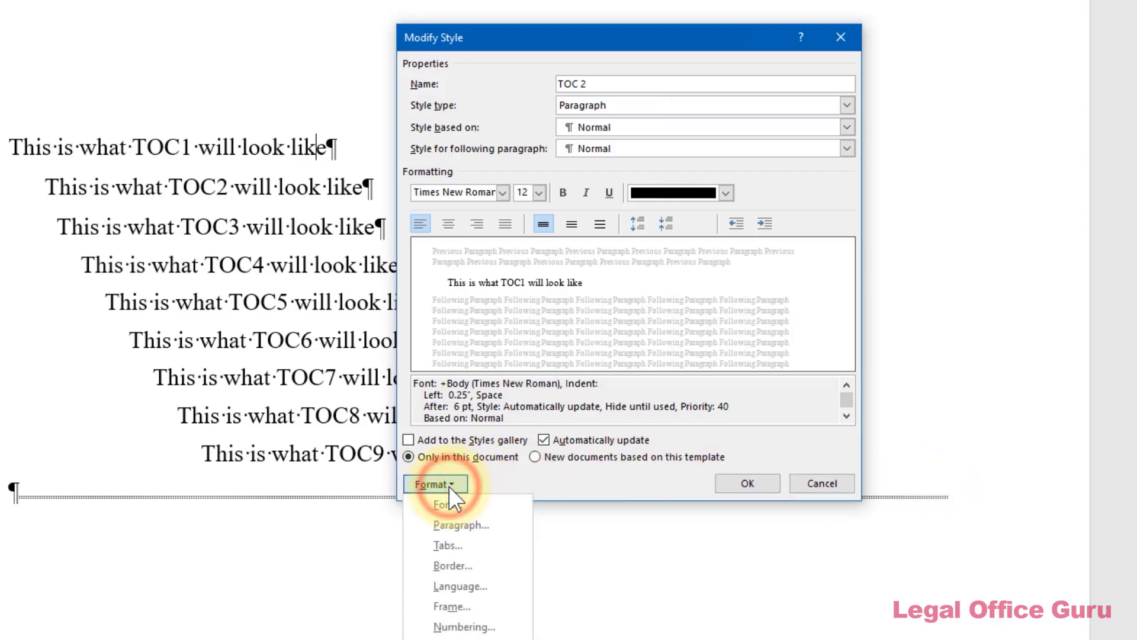
pyautogui.click(481, 505)
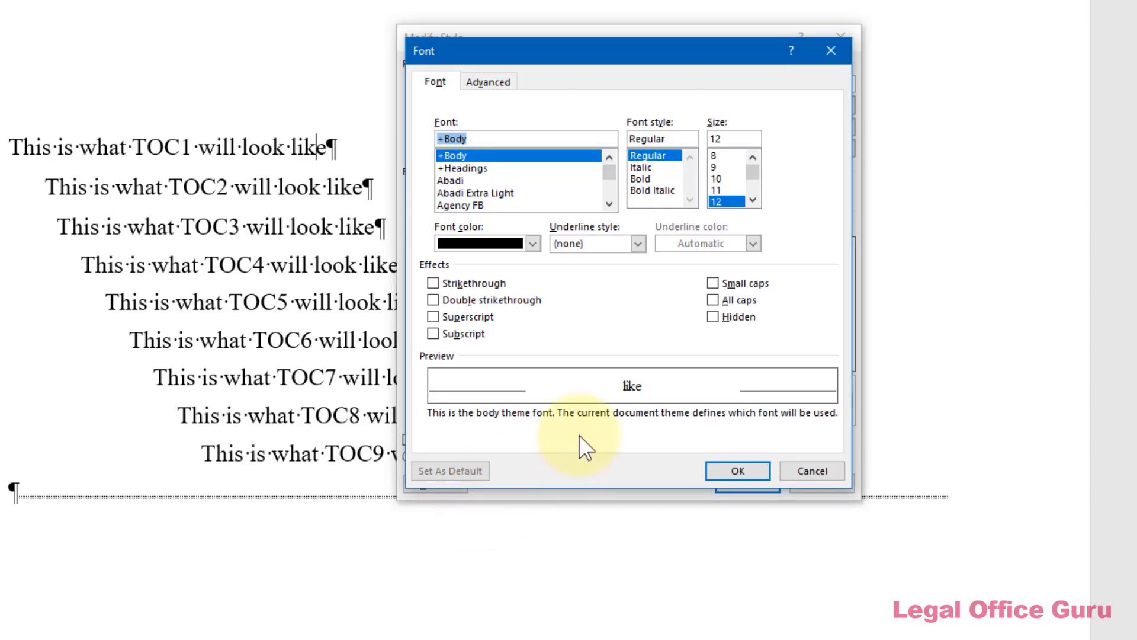
pyautogui.click(712, 299)
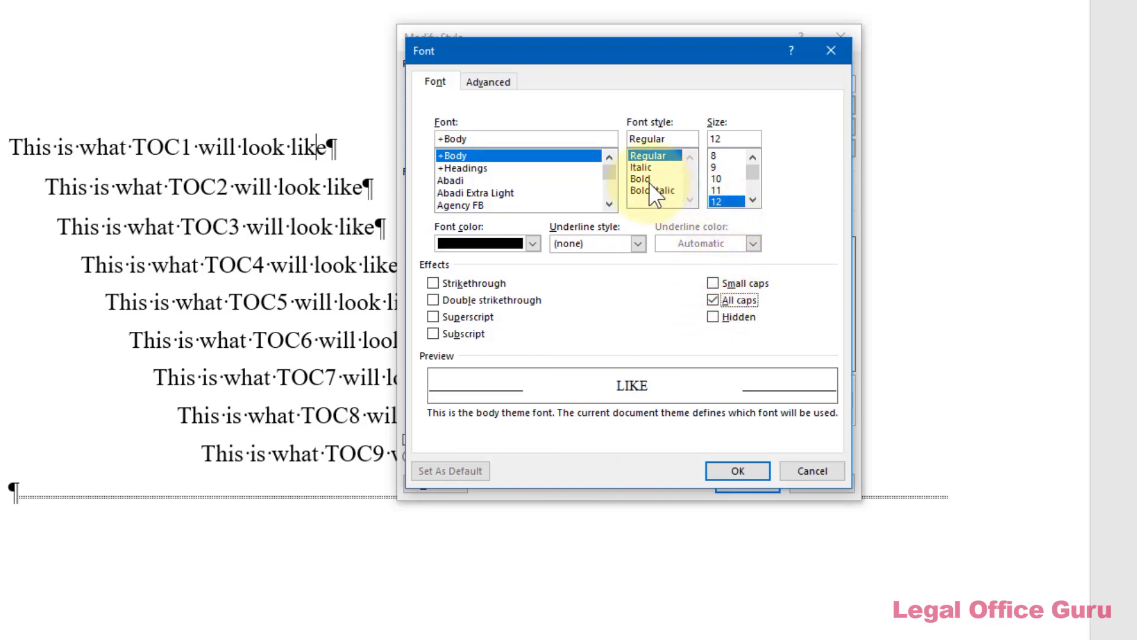
pyautogui.click(738, 471)
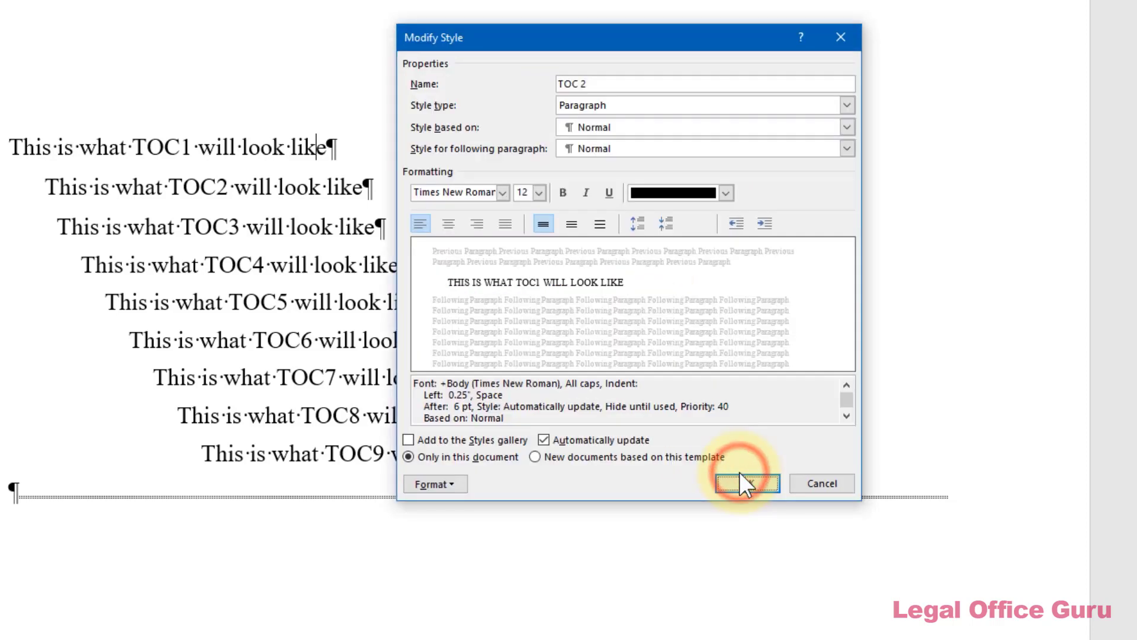
pyautogui.click(564, 198)
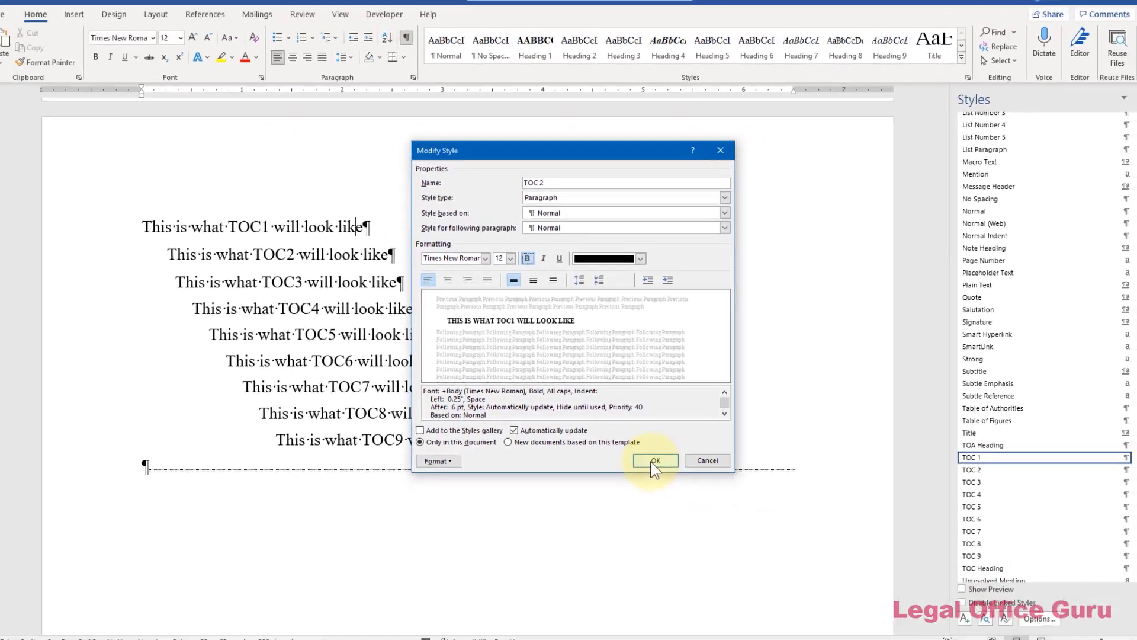
pyautogui.click(748, 483)
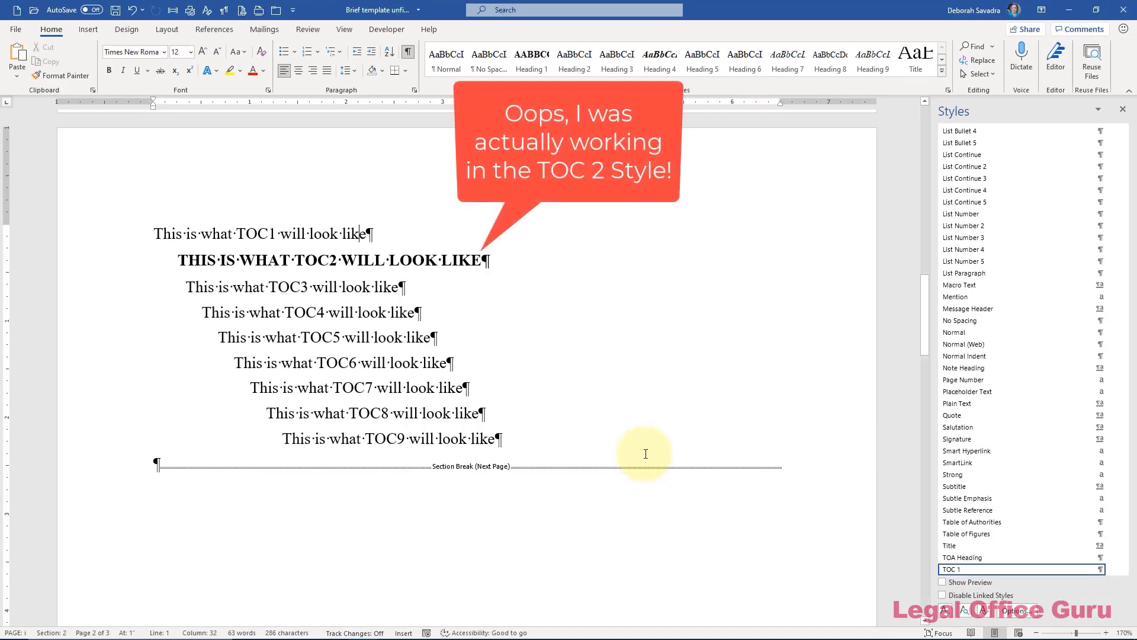
# Modify the TOC 2 style to remove bold and all caps and make its text italic.
pyautogui.scroll(-2, 994, 522)
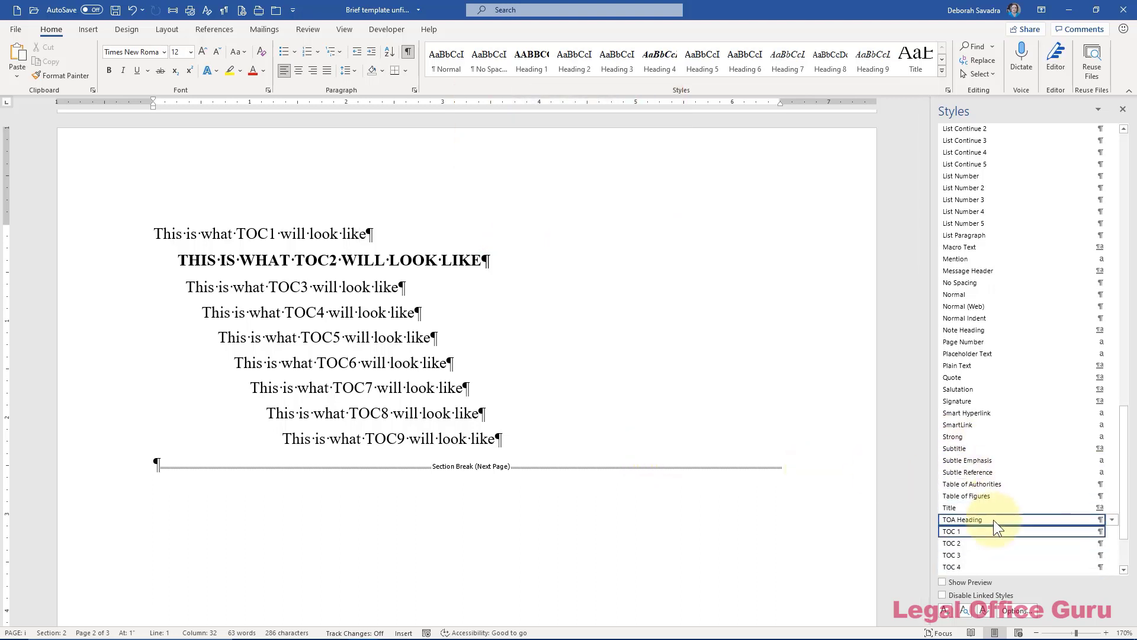
pyautogui.scroll(-1, 994, 520)
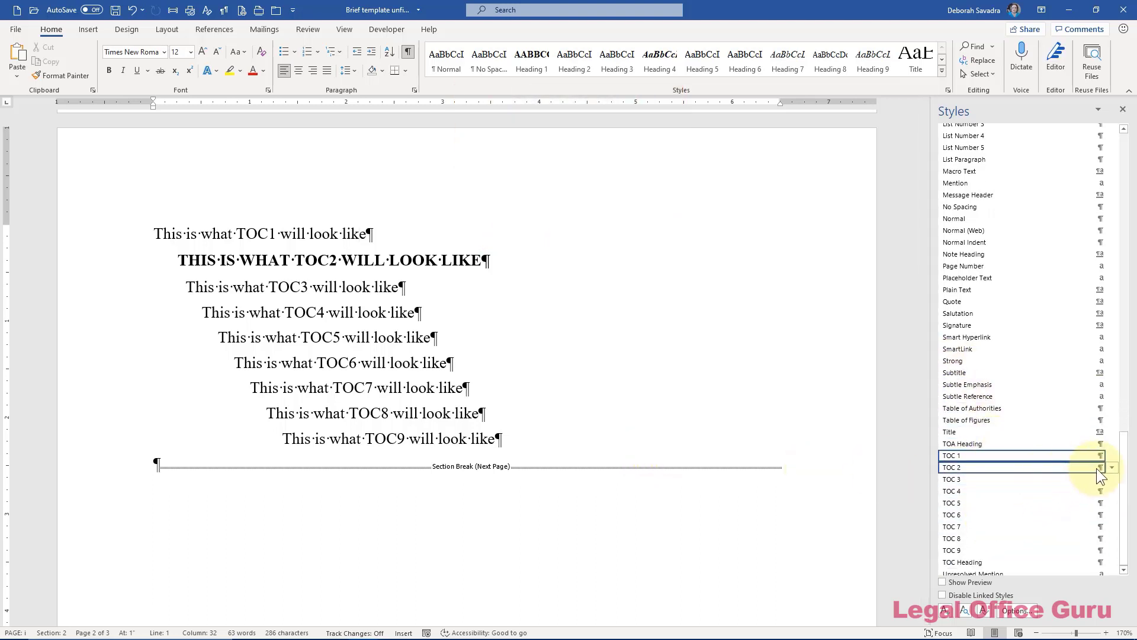
pyautogui.click(1112, 467)
pyautogui.click(1038, 492)
pyautogui.click(524, 264)
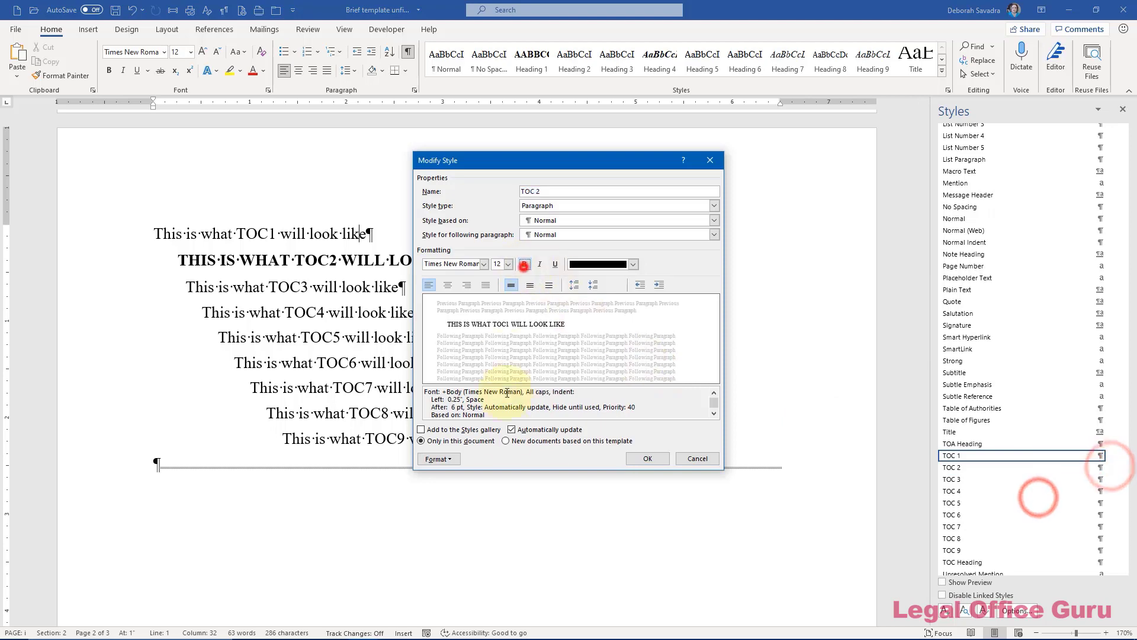
pyautogui.click(448, 473)
pyautogui.click(623, 333)
pyautogui.click(639, 451)
pyautogui.click(543, 268)
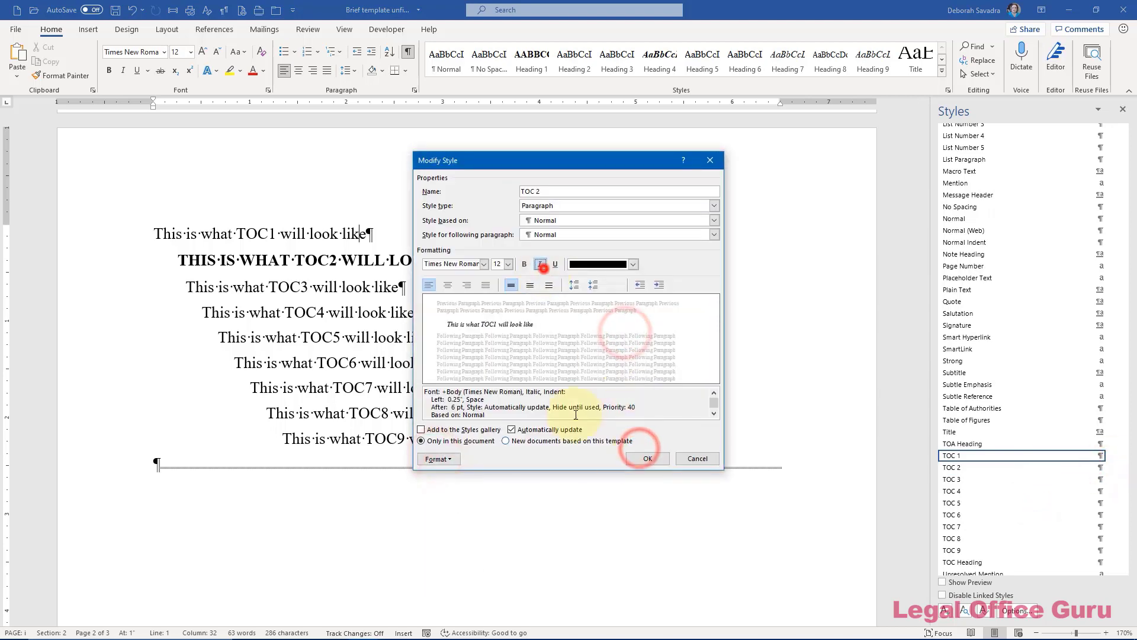
pyautogui.click(637, 460)
# Modify the TOC 1 style to make its text bold and all caps.
pyautogui.click(1112, 569)
pyautogui.click(1023, 482)
pyautogui.click(524, 264)
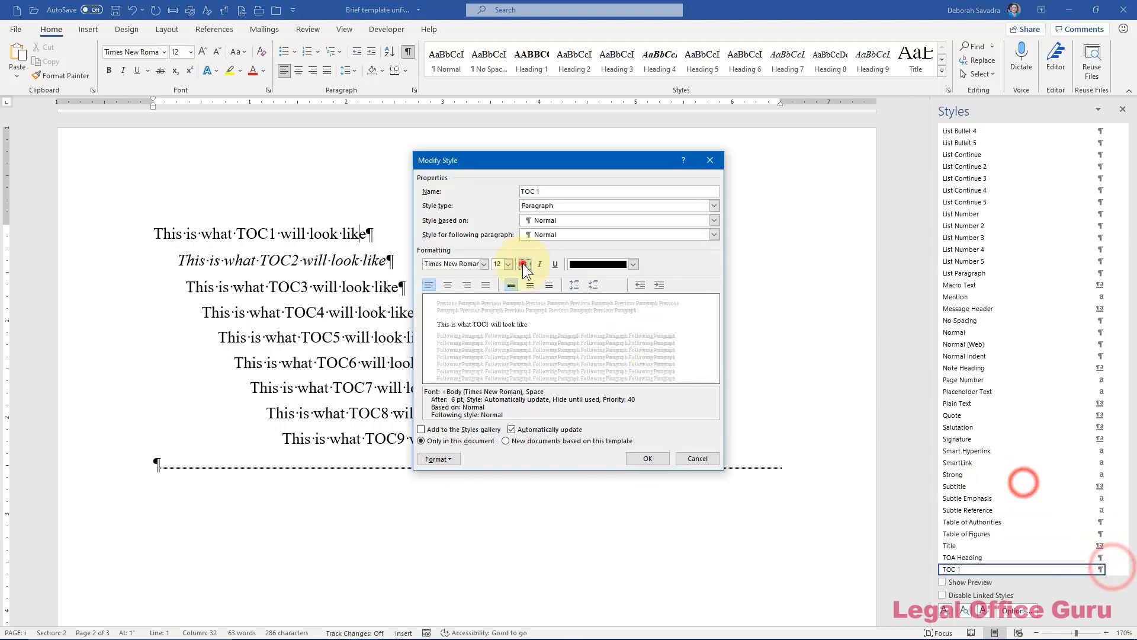
pyautogui.click(437, 459)
pyautogui.click(448, 473)
pyautogui.click(624, 333)
pyautogui.click(639, 451)
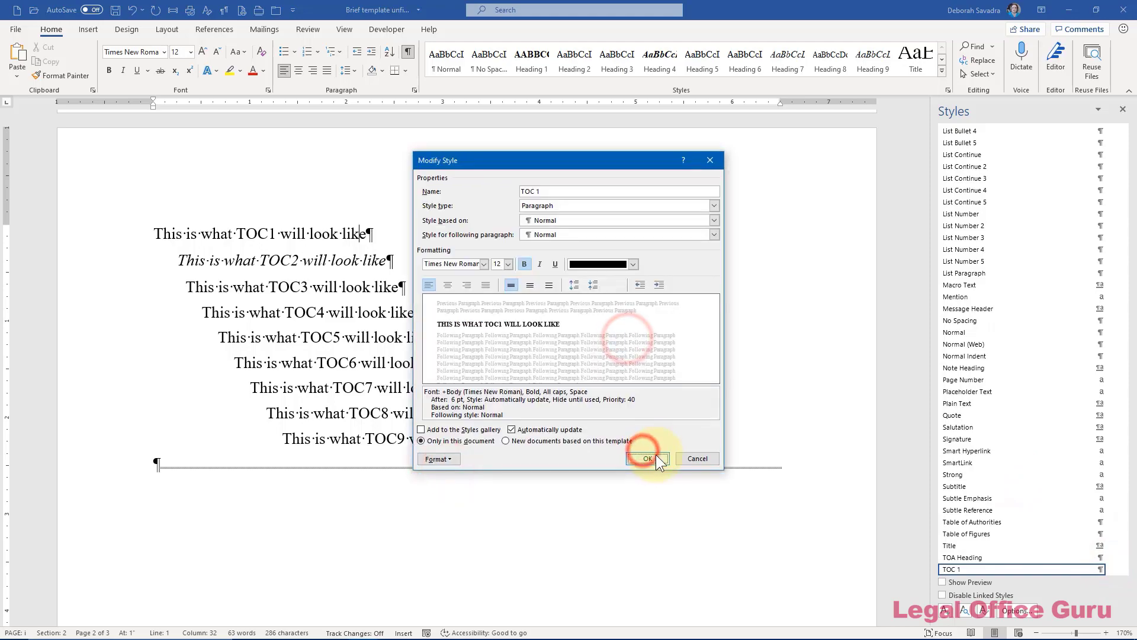
pyautogui.click(652, 458)
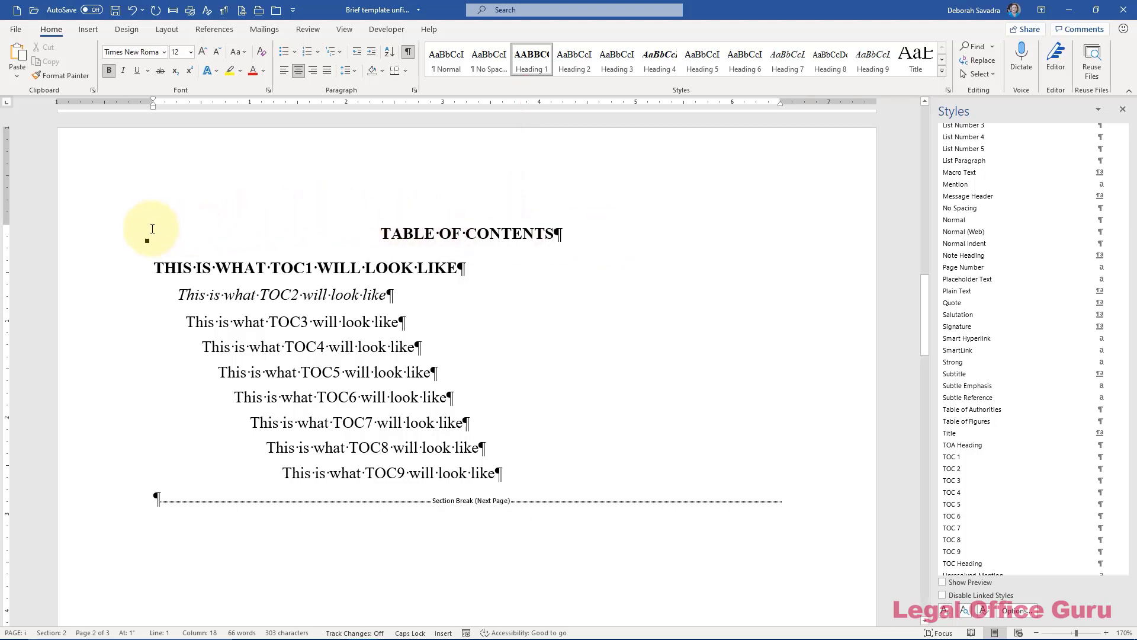
# Update the TOC Heading style to match the formatting of the TABLE OF CONTENTS title line.
pyautogui.click(132, 232)
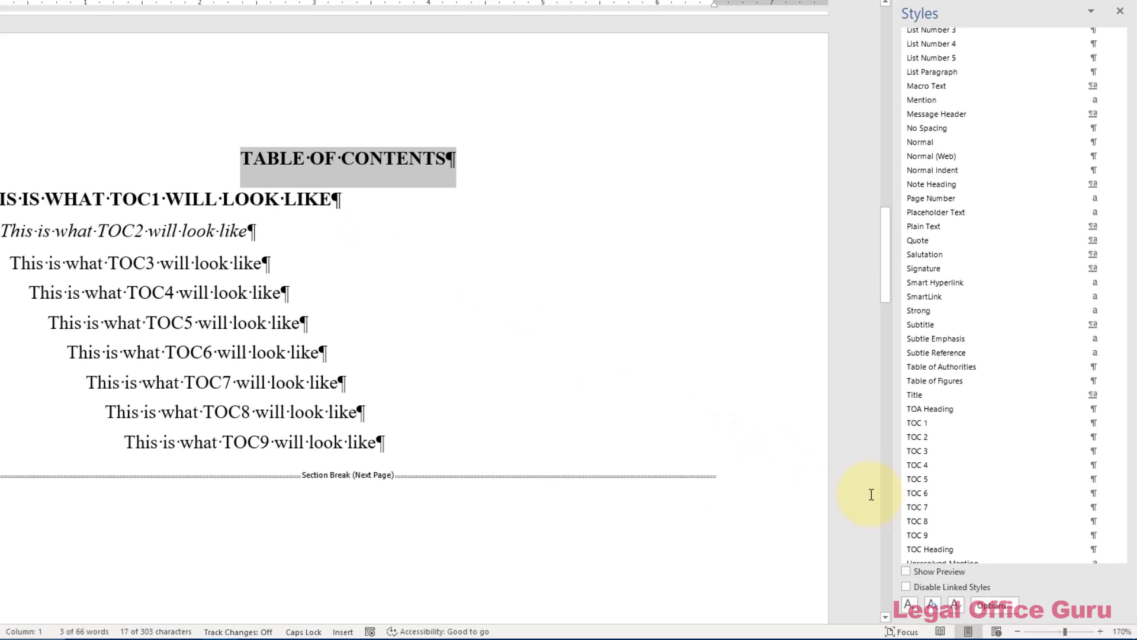
pyautogui.moveTo(1110, 551)
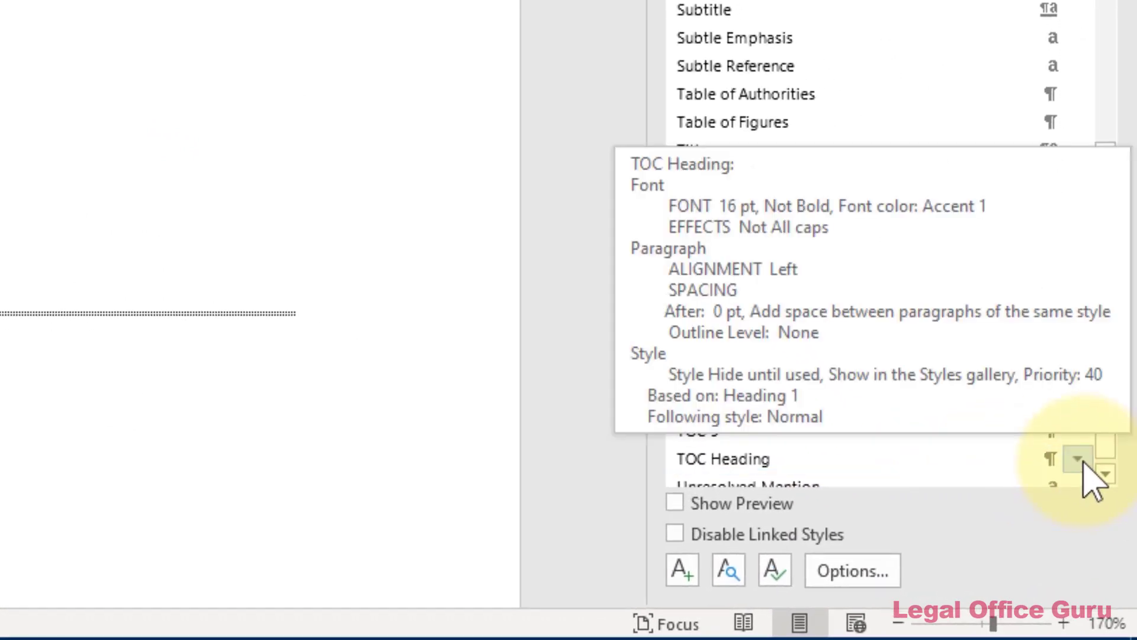
pyautogui.click(1078, 460)
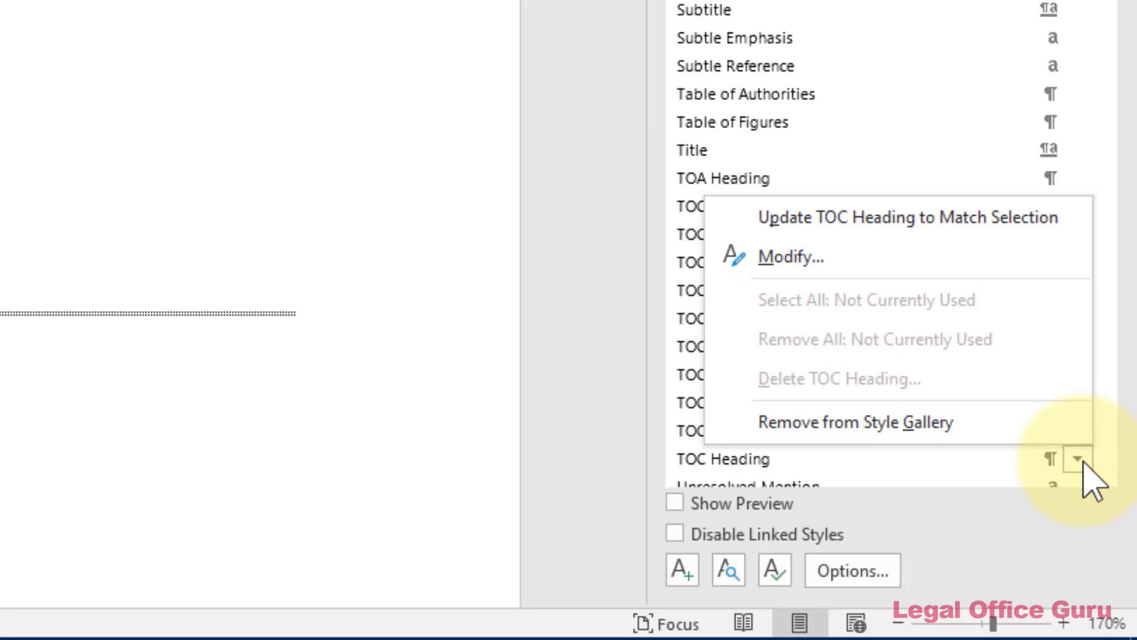
pyautogui.click(1011, 228)
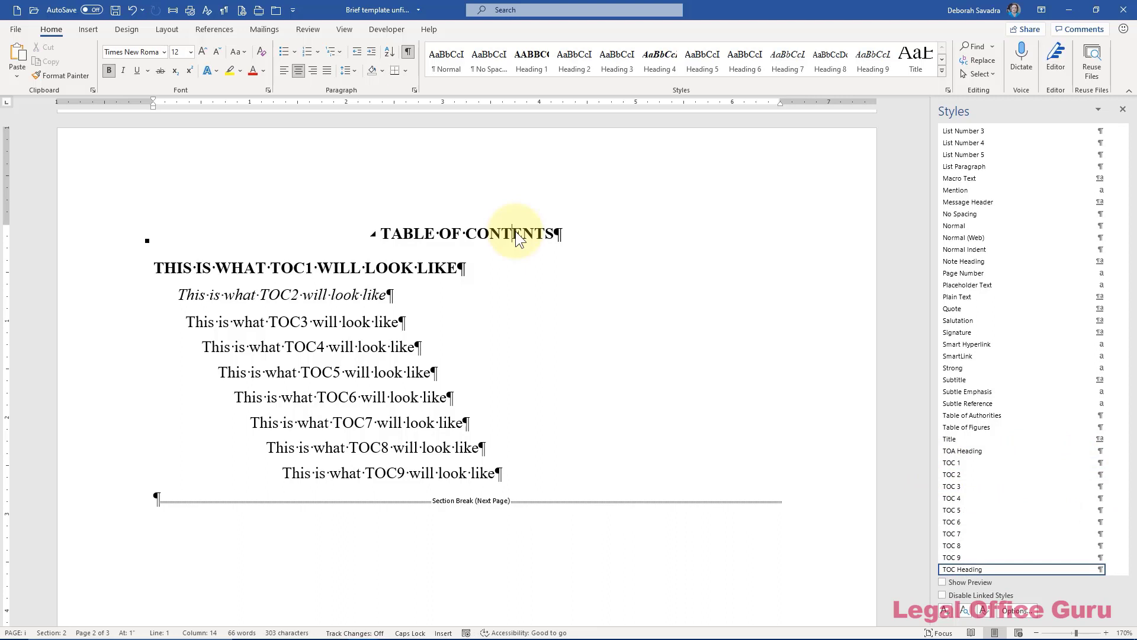
# Exclude the TOC Heading style from the custom table of contents by clearing its TOC level in the options.
pyautogui.click(206, 30)
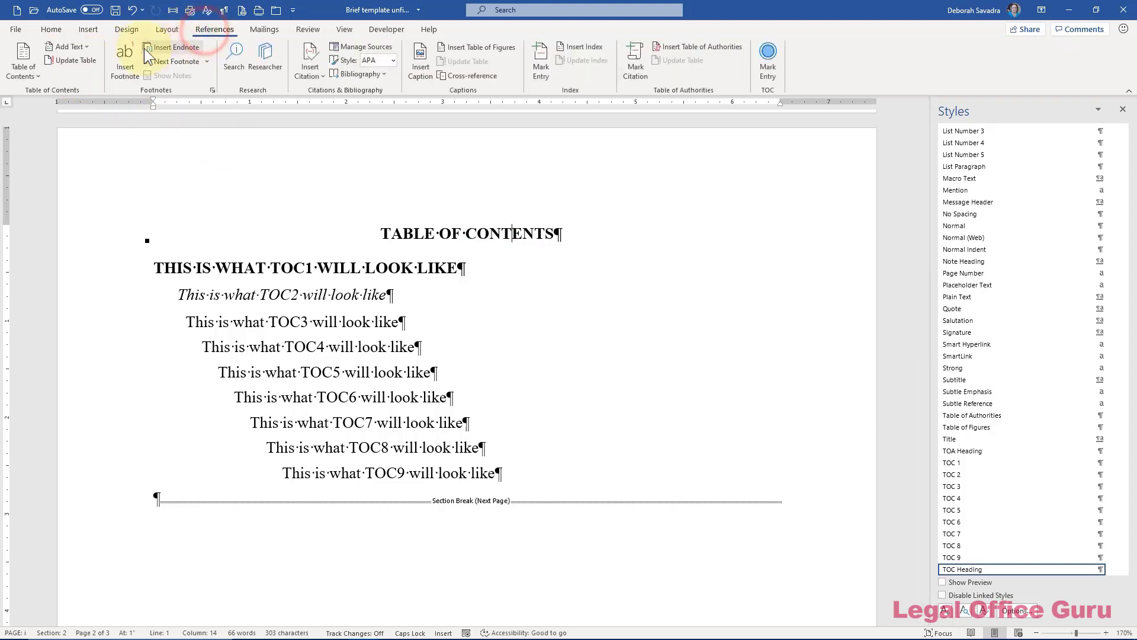
pyautogui.click(33, 73)
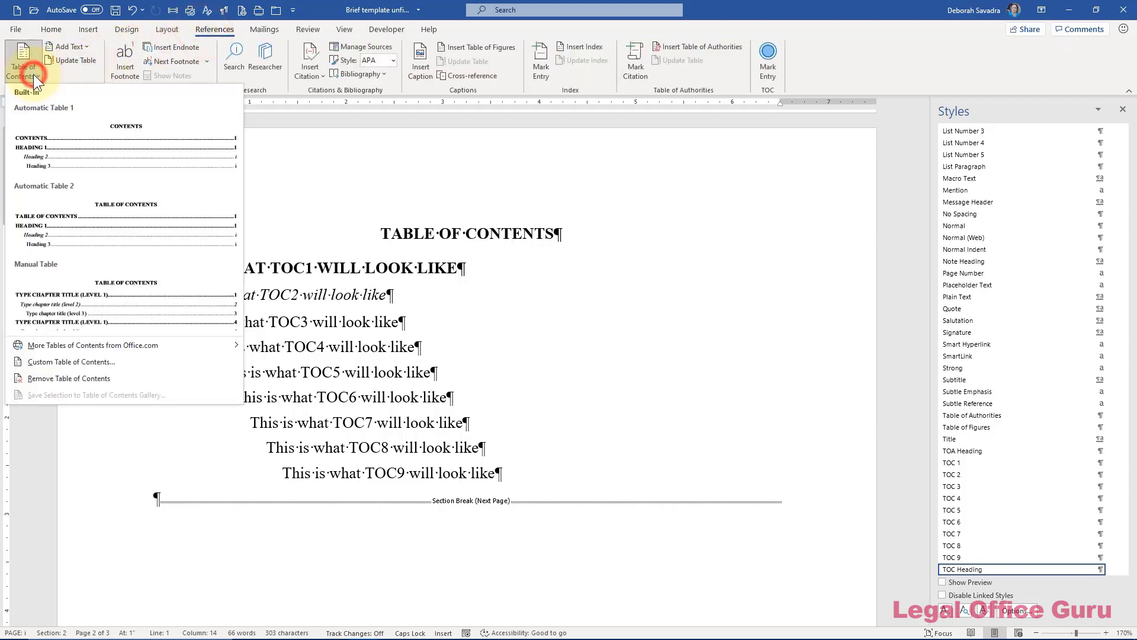
pyautogui.click(73, 361)
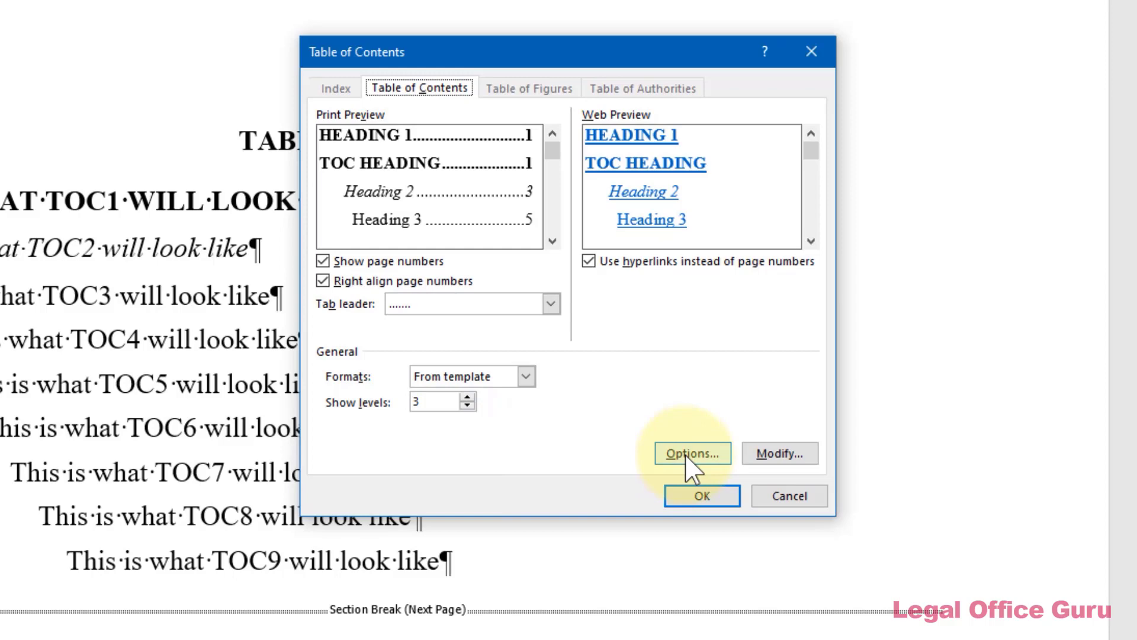
pyautogui.click(687, 456)
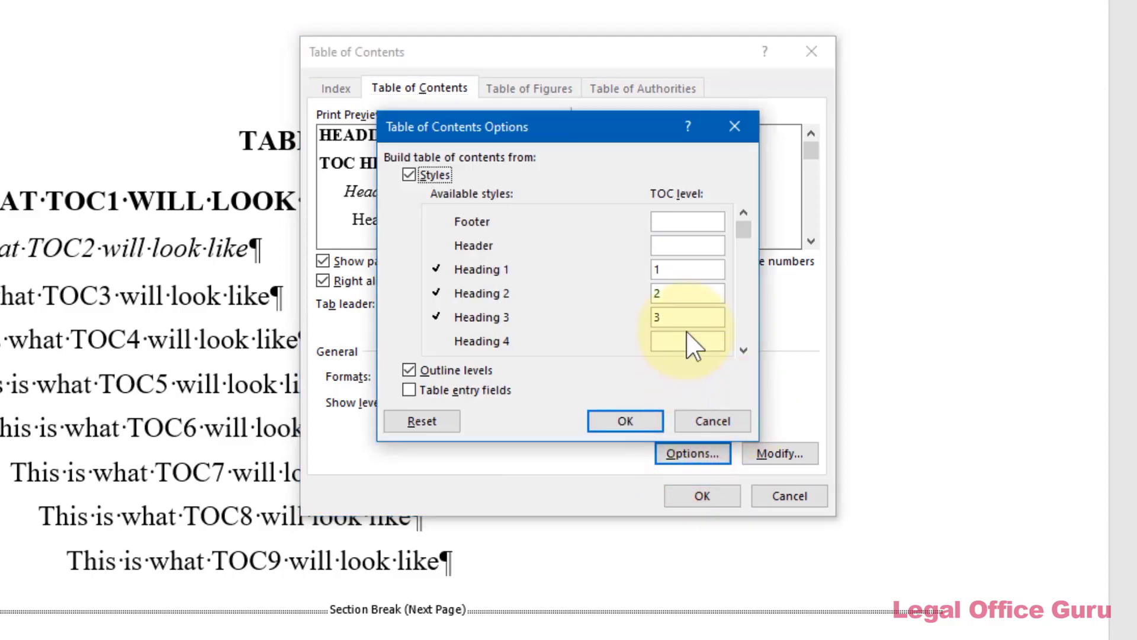
pyautogui.click(746, 332)
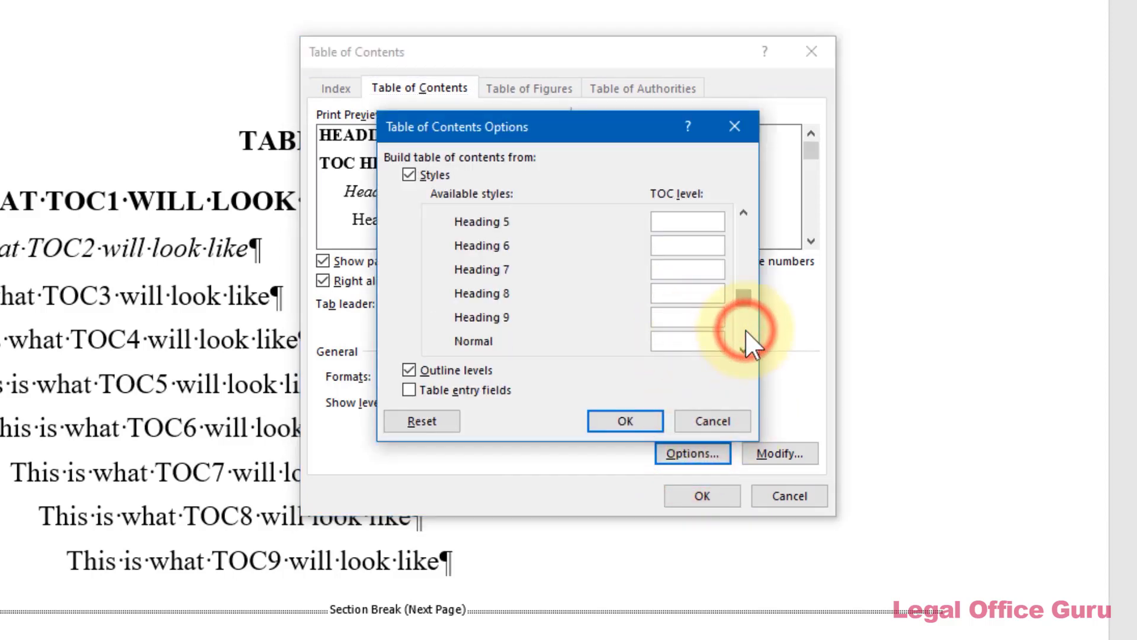
pyautogui.click(746, 329)
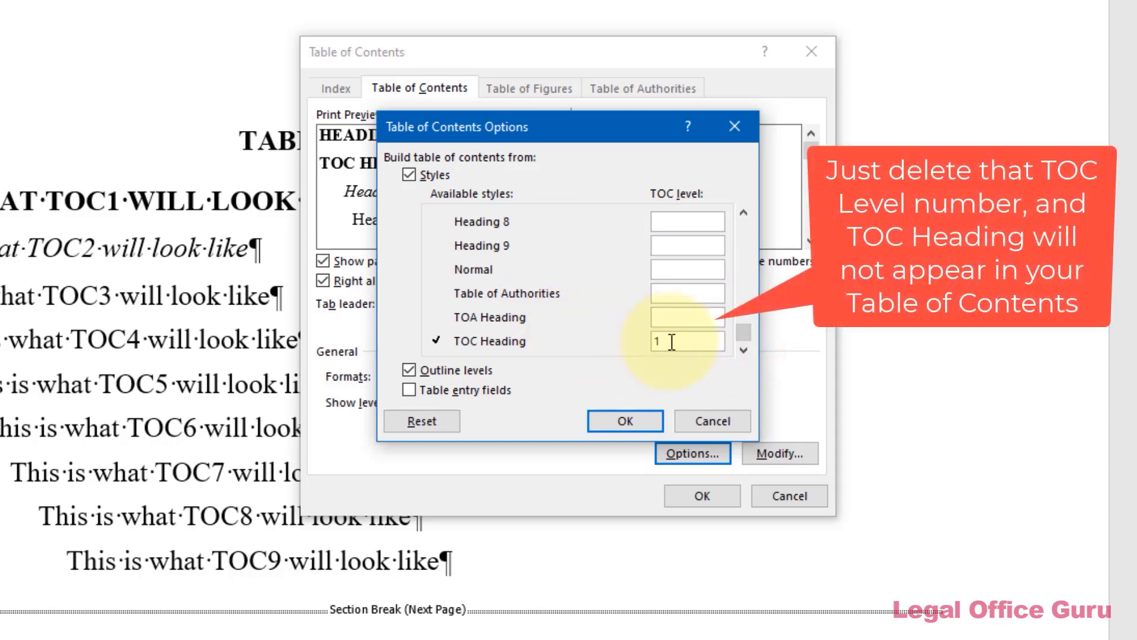
pyautogui.moveTo(672, 342); pyautogui.dragTo(621, 339)
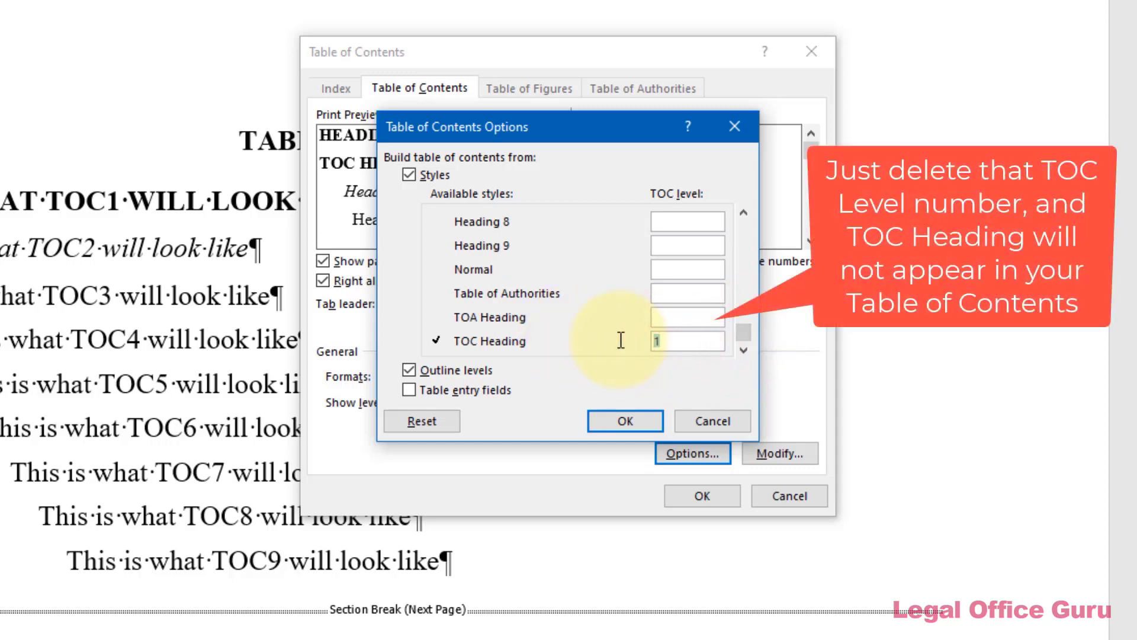
pyautogui.press('Delete')
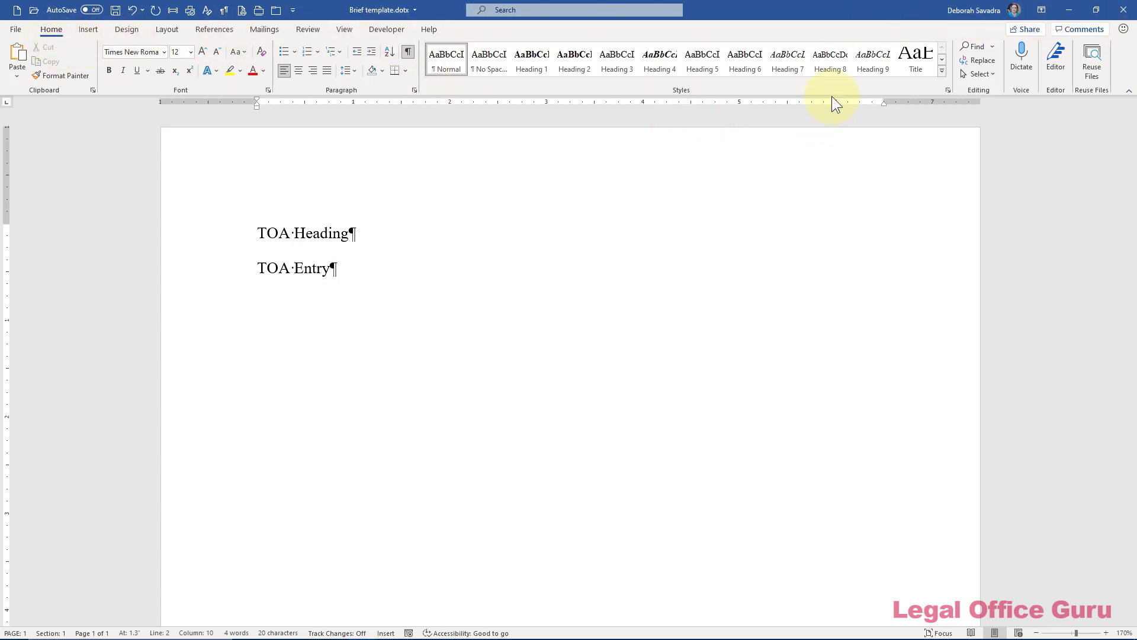
# Modify the TOA Heading style through Manage Styles, adding underline and applying it to new documents based on this template.
pyautogui.click(948, 89)
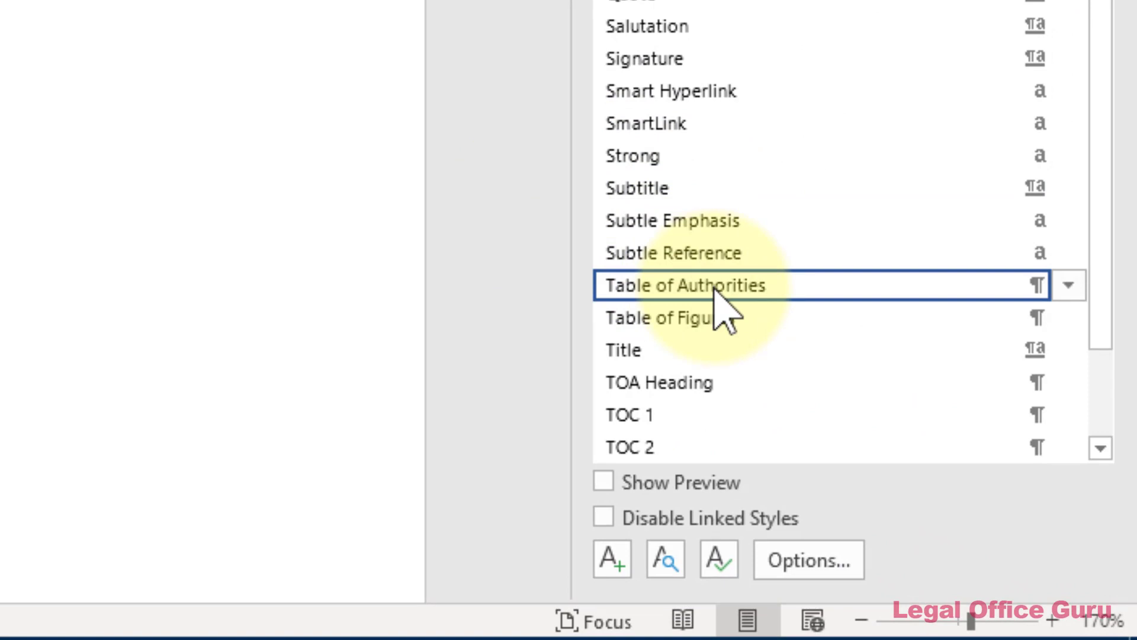
pyautogui.moveTo(715, 289)
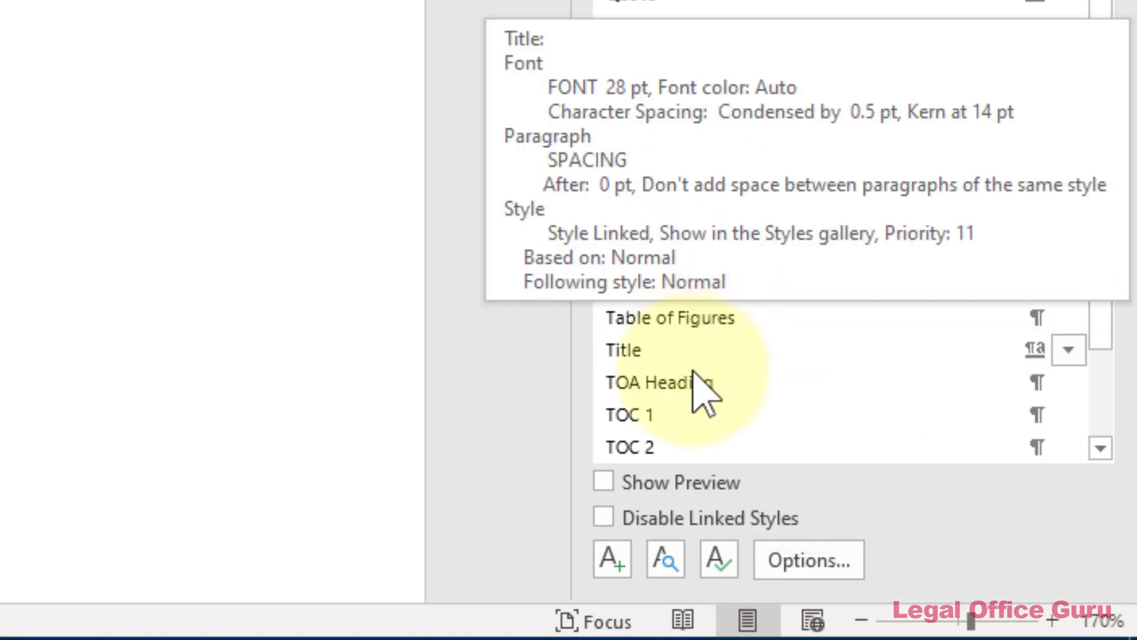
pyautogui.moveTo(690, 384)
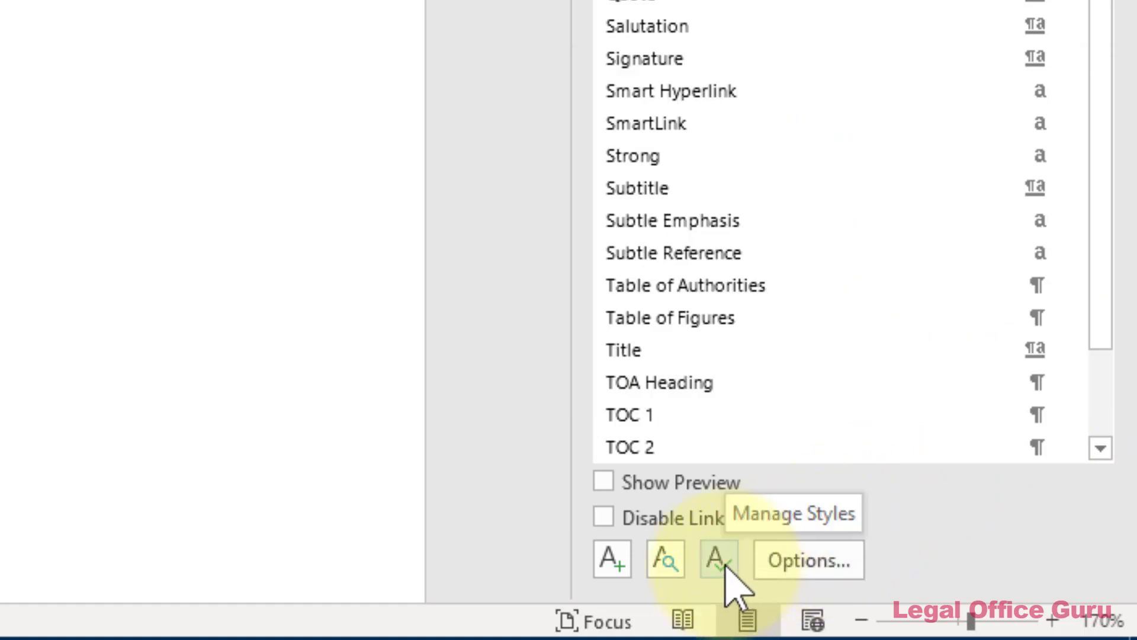
pyautogui.click(730, 567)
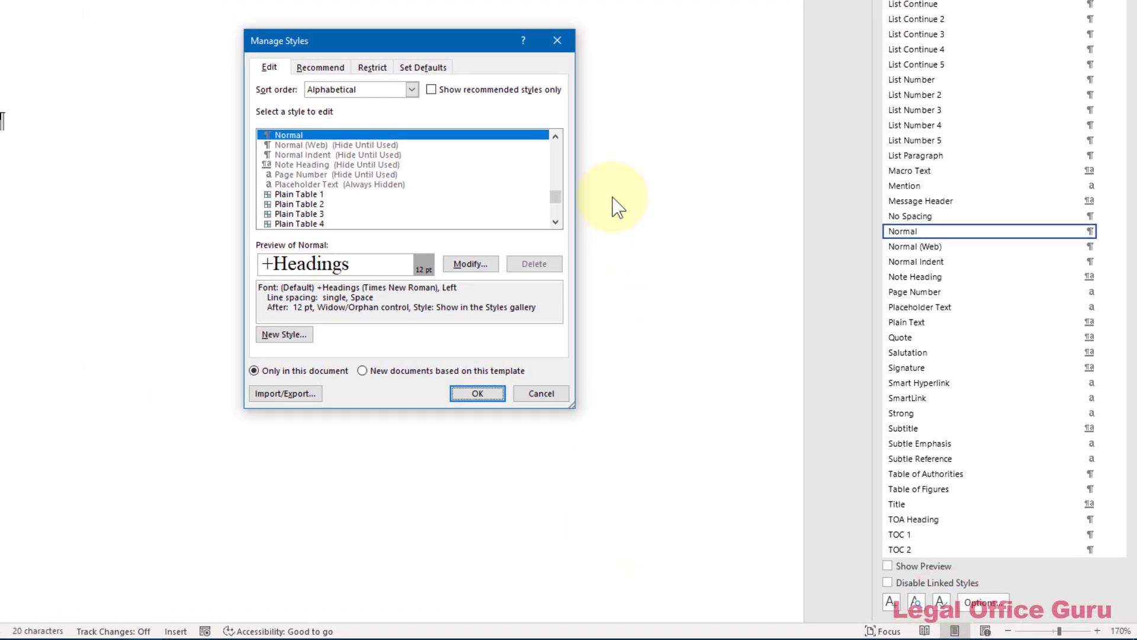
pyautogui.moveTo(558, 199); pyautogui.dragTo(558, 210)
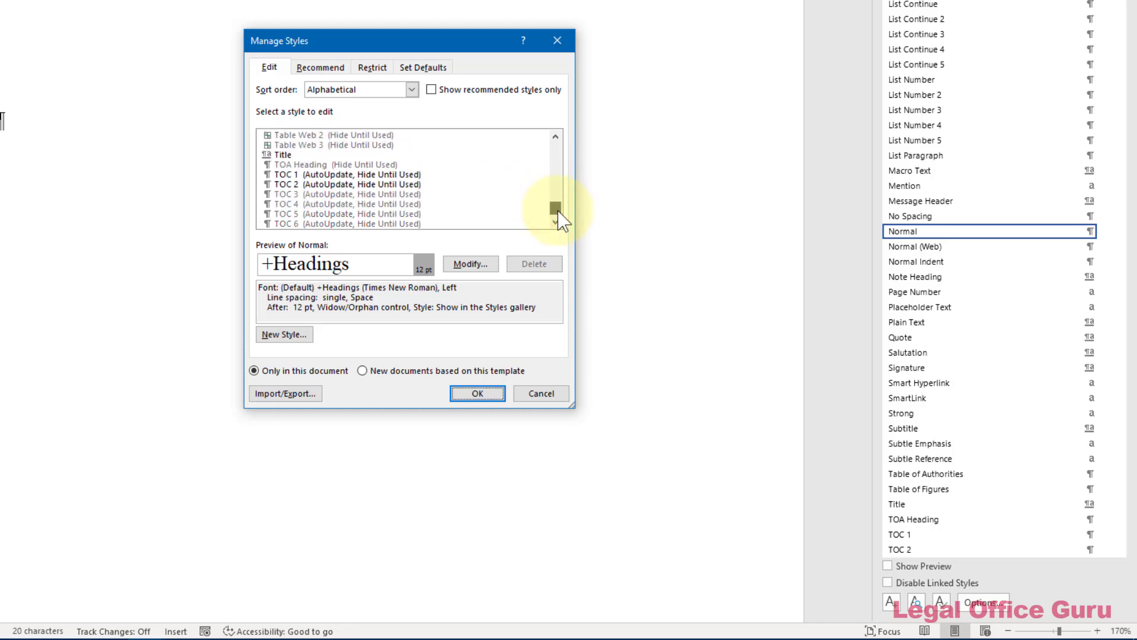
pyautogui.click(356, 165)
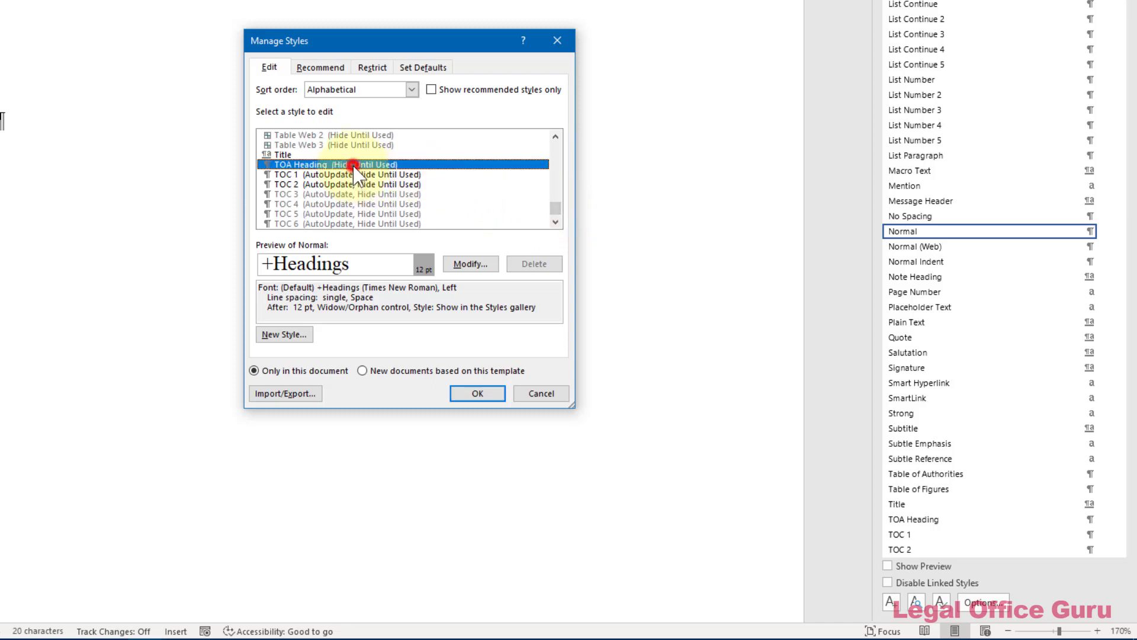
pyautogui.click(473, 268)
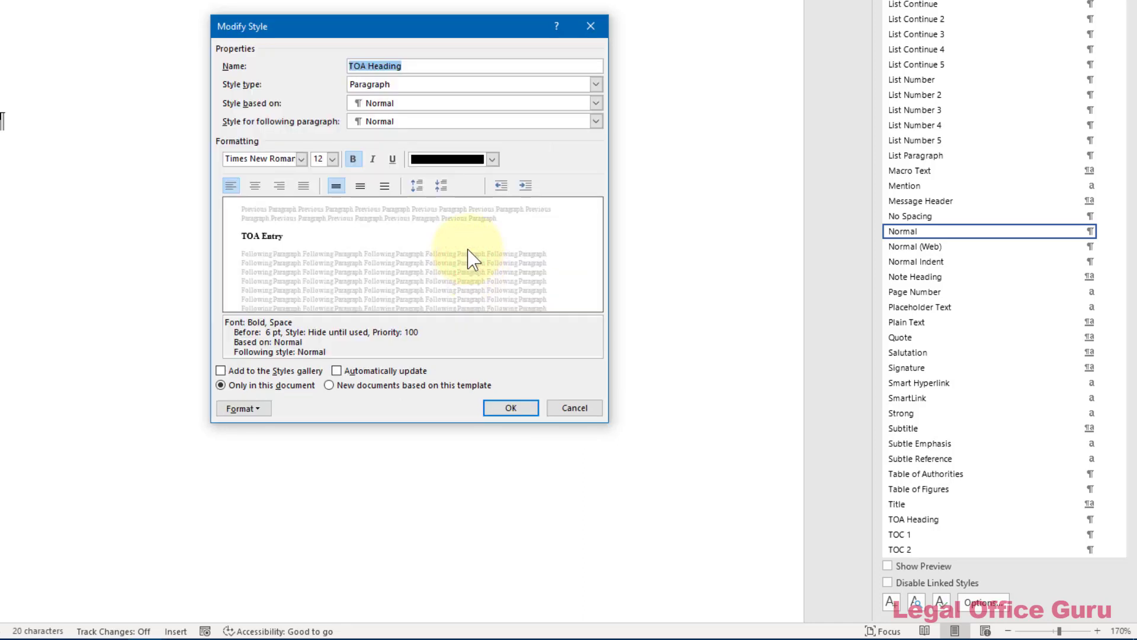
pyautogui.click(329, 386)
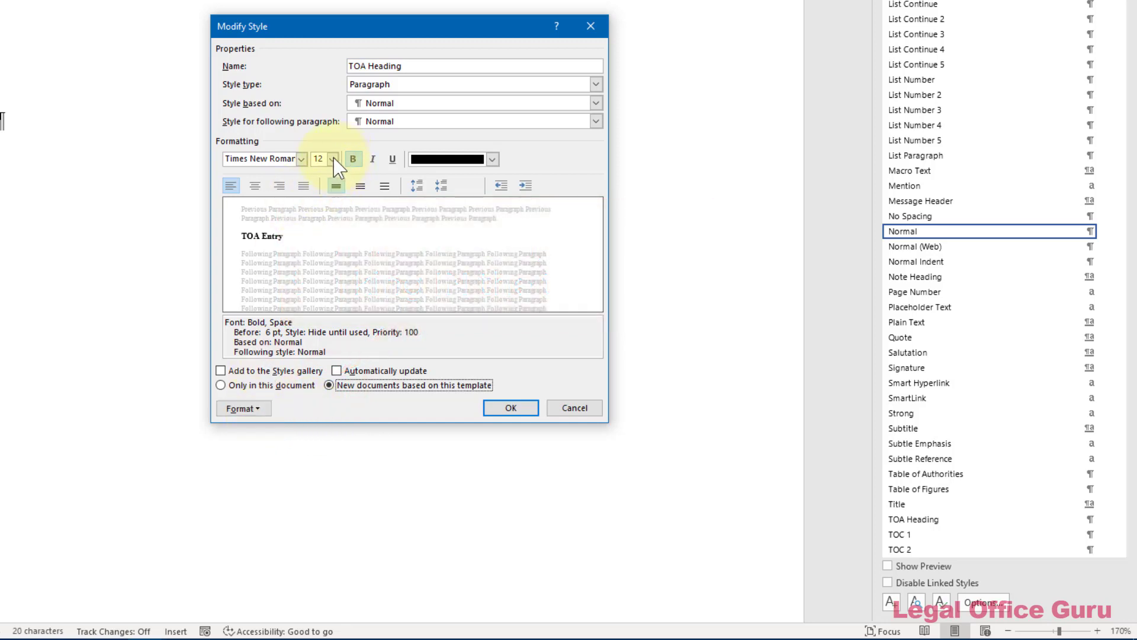
pyautogui.click(391, 165)
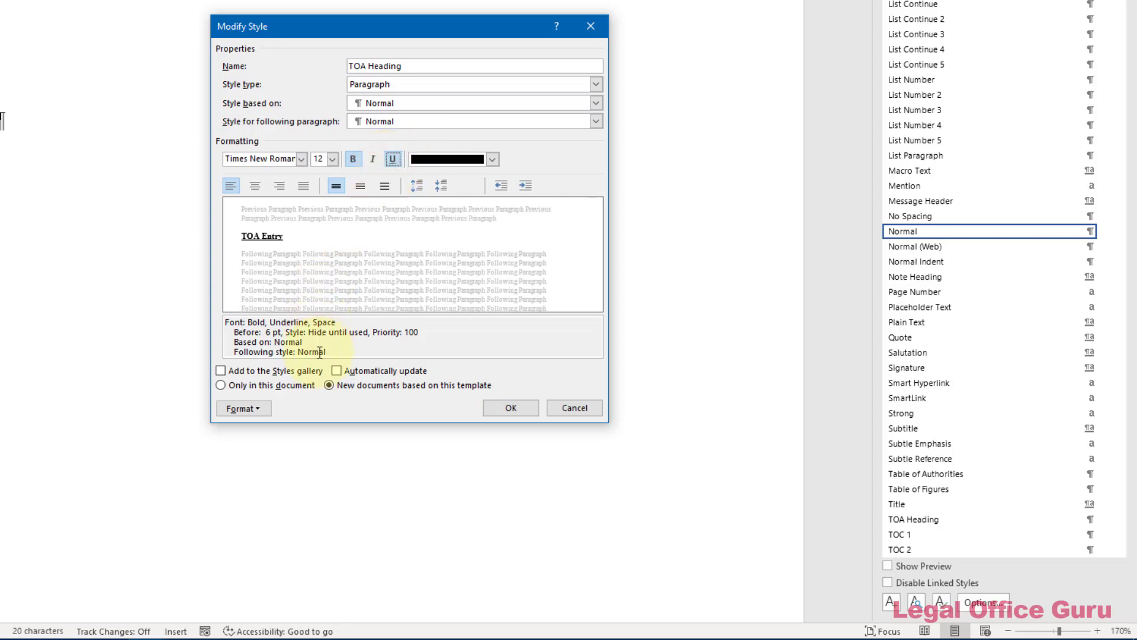
# Review the TOA Heading style's paragraph indentation, spacing and line and page break settings, and accept them as they are.
pyautogui.click(242, 409)
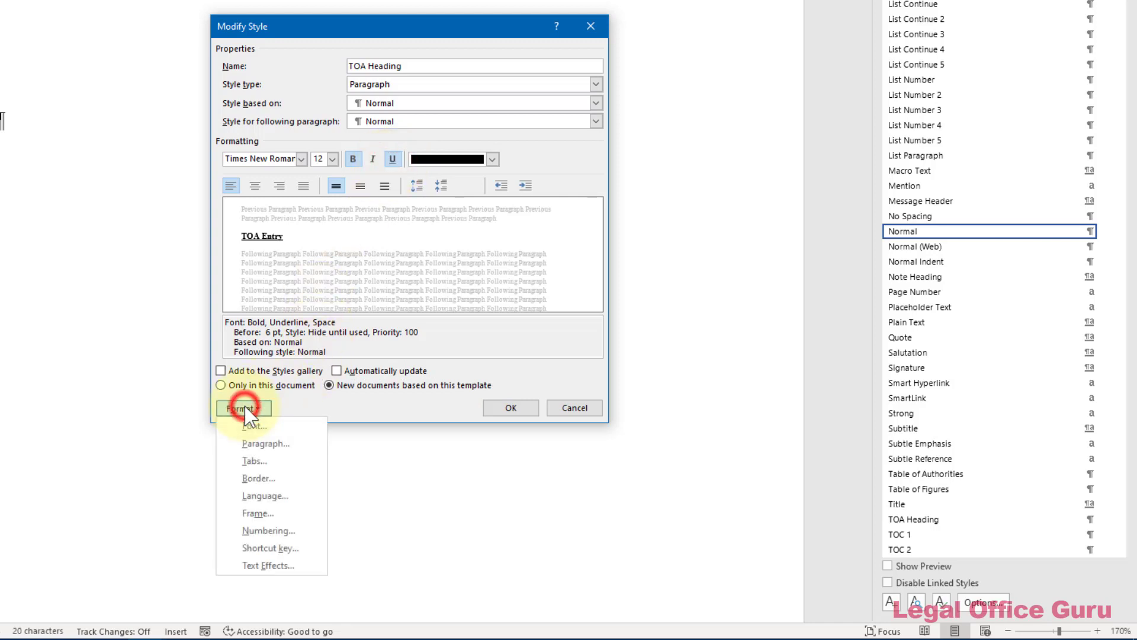
pyautogui.click(279, 444)
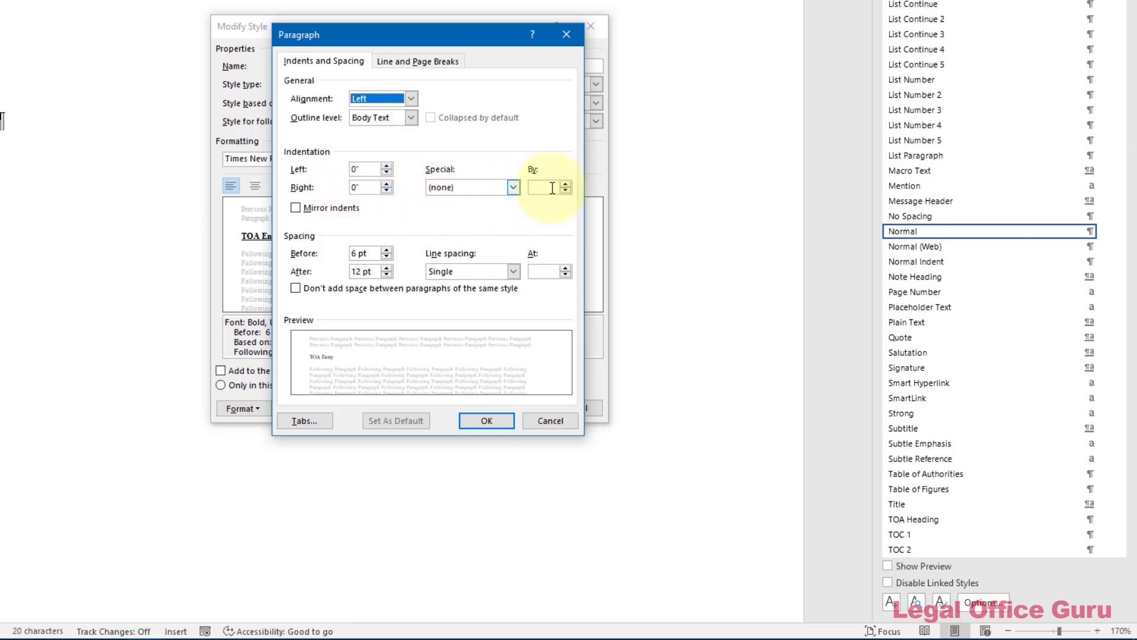
pyautogui.click(513, 188)
pyautogui.click(513, 187)
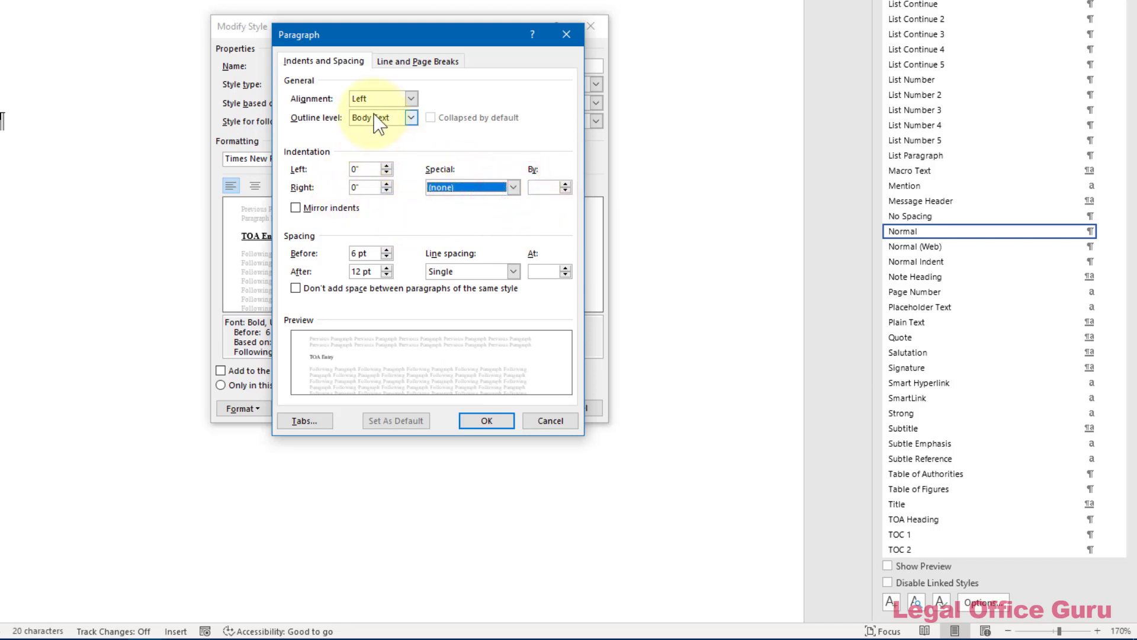
pyautogui.click(396, 61)
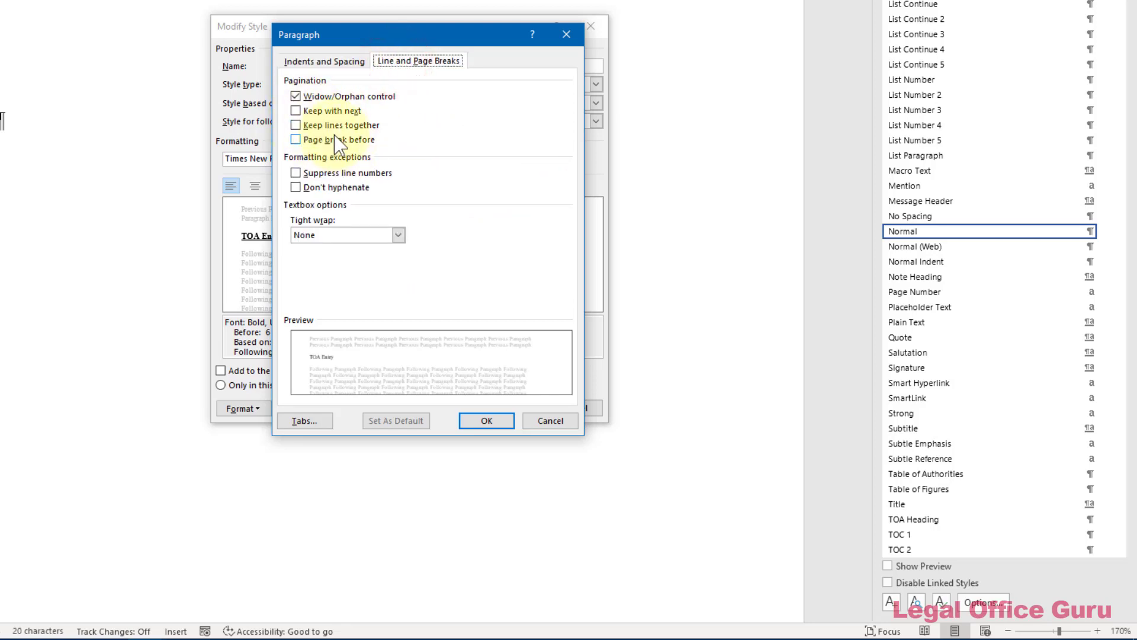
pyautogui.click(331, 61)
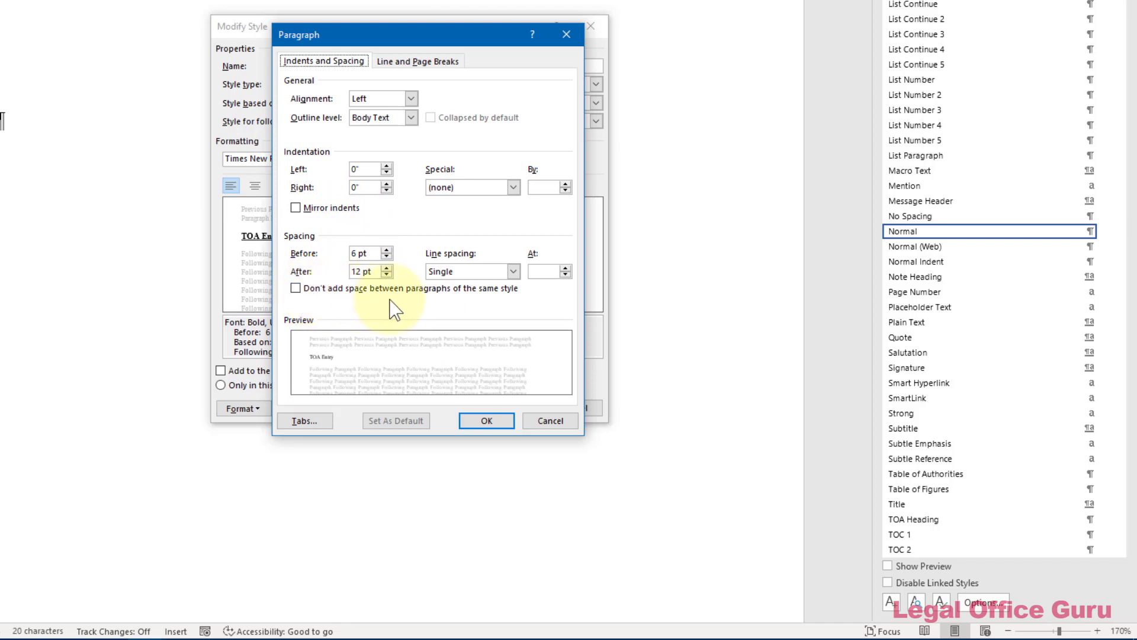
pyautogui.click(487, 422)
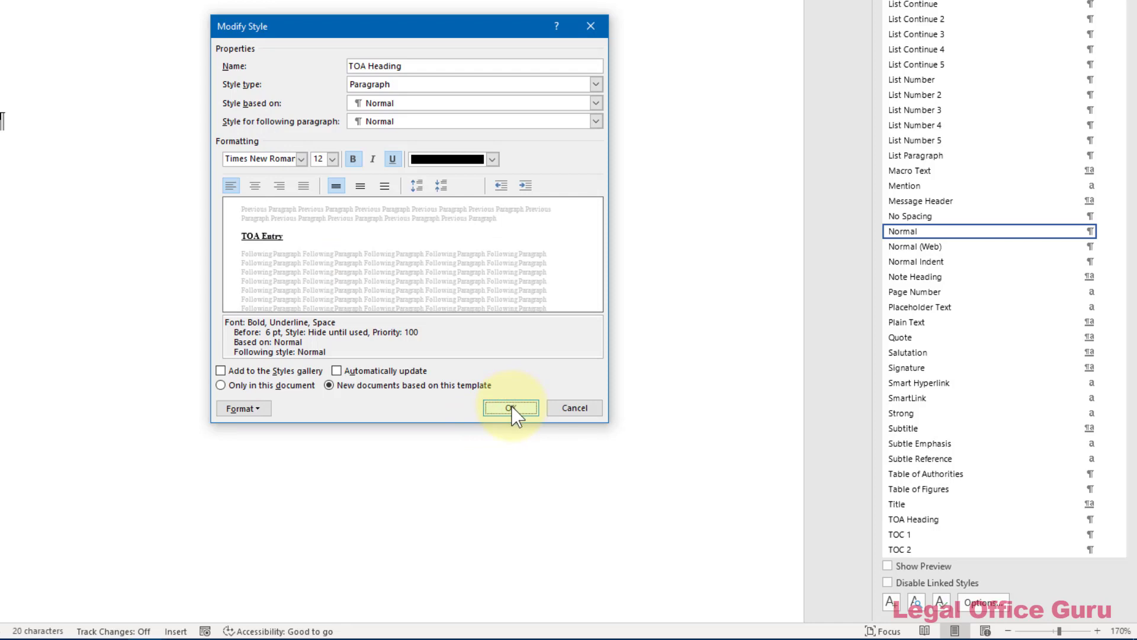
# Confirm the TOA Heading style changes and set the Table of Authorities style to apply to new documents based on this template.
pyautogui.click(510, 409)
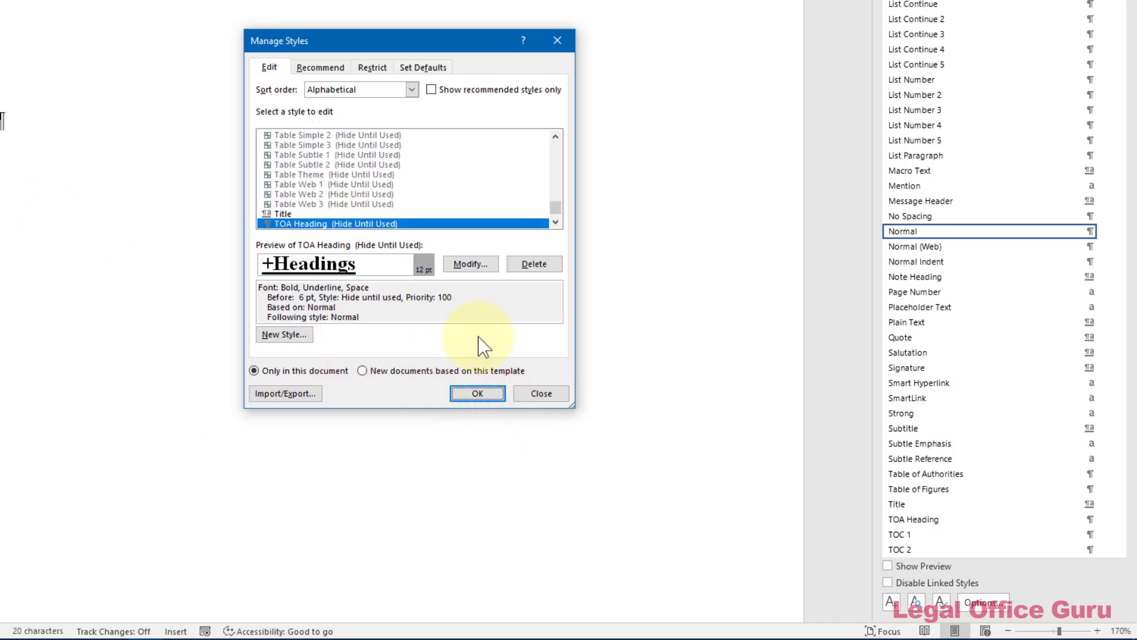
pyautogui.moveTo(555, 207); pyautogui.dragTo(556, 206)
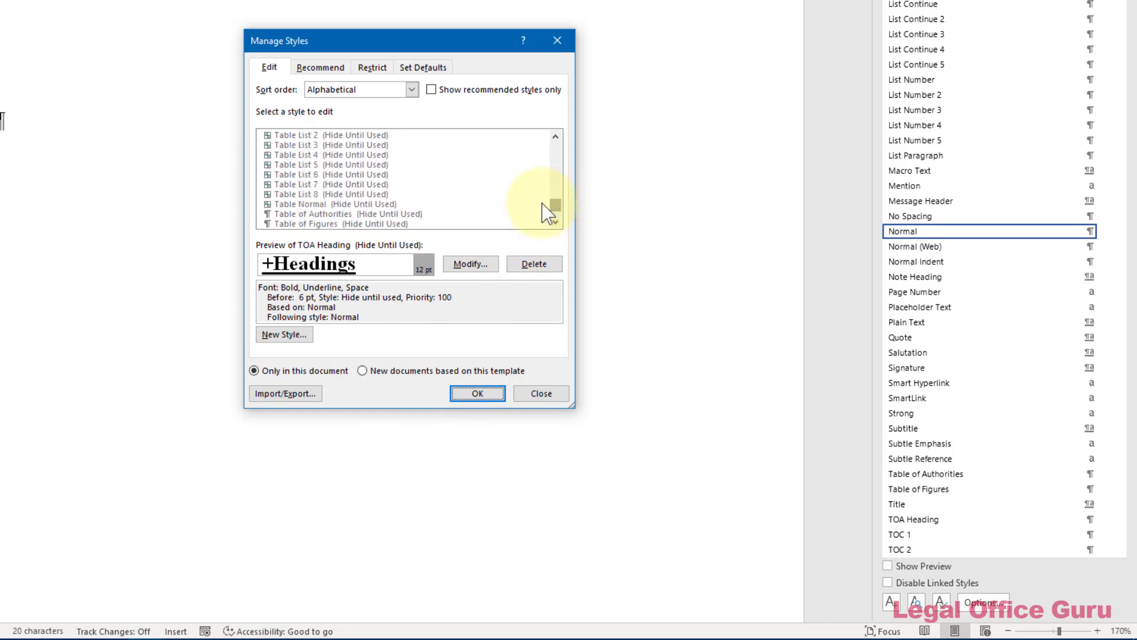
pyautogui.click(411, 214)
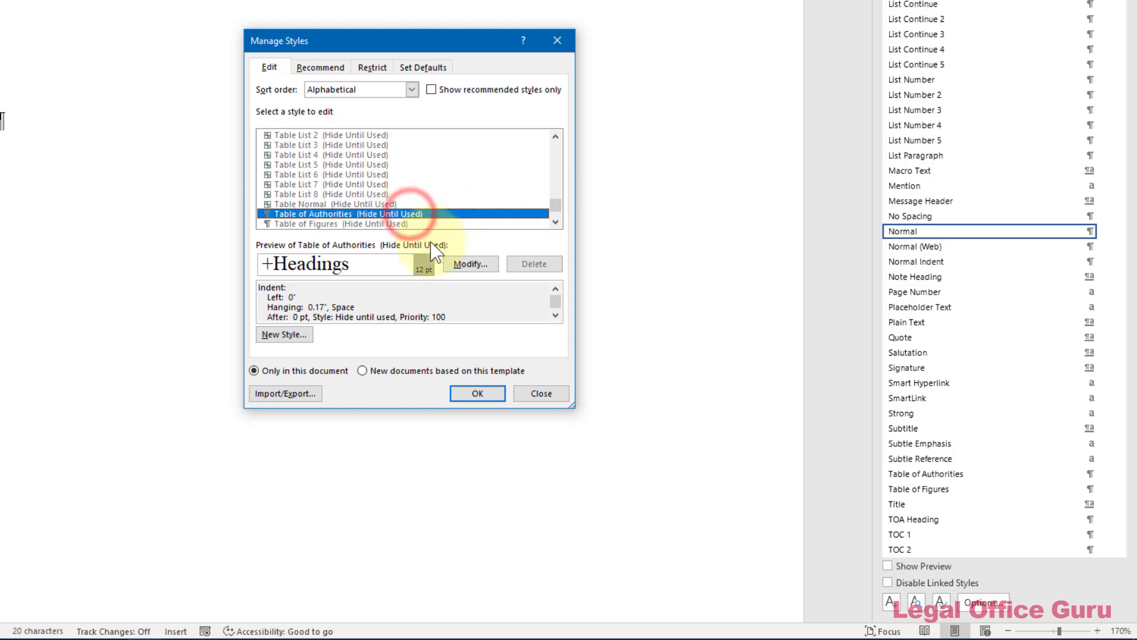
pyautogui.click(465, 265)
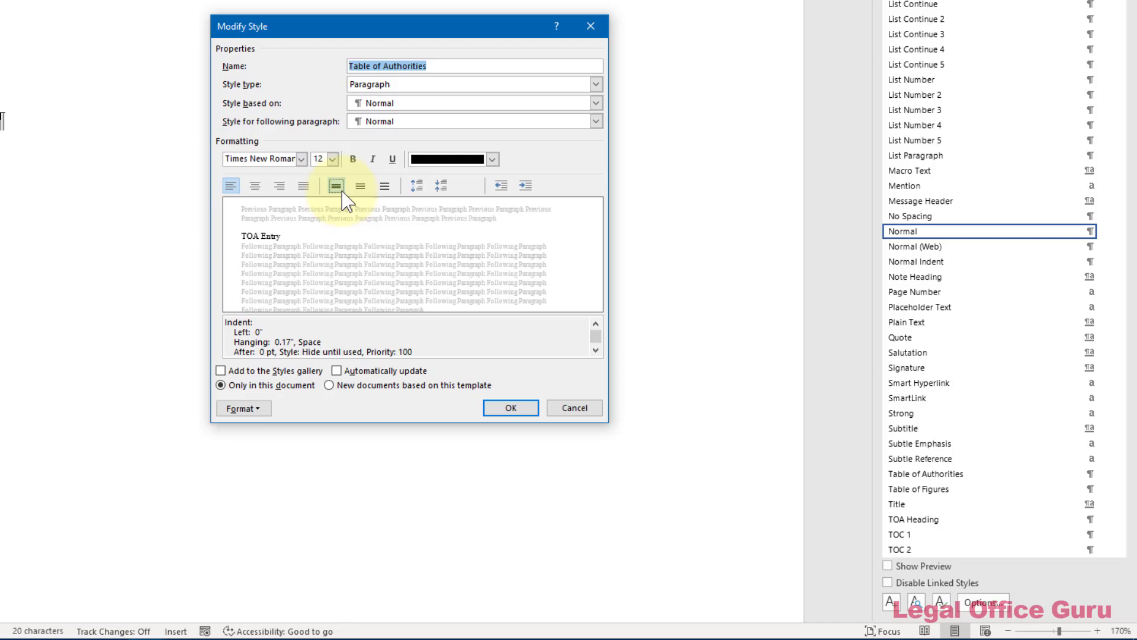
pyautogui.click(329, 385)
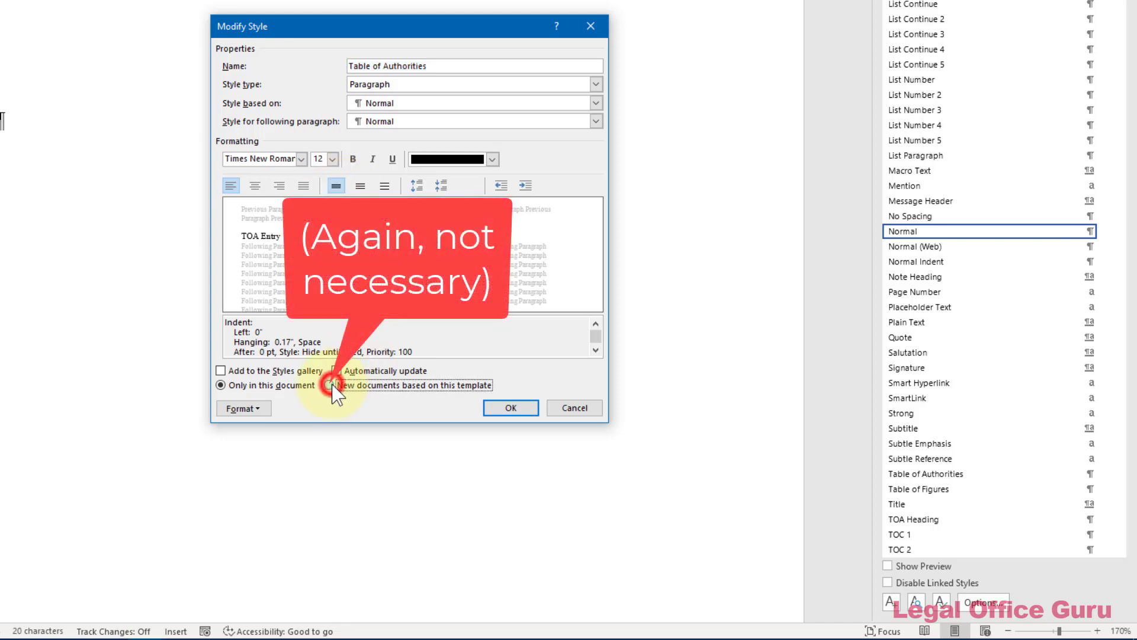
# Set the Table of Authorities style's paragraph spacing after to 6 pt.
pyautogui.click(255, 408)
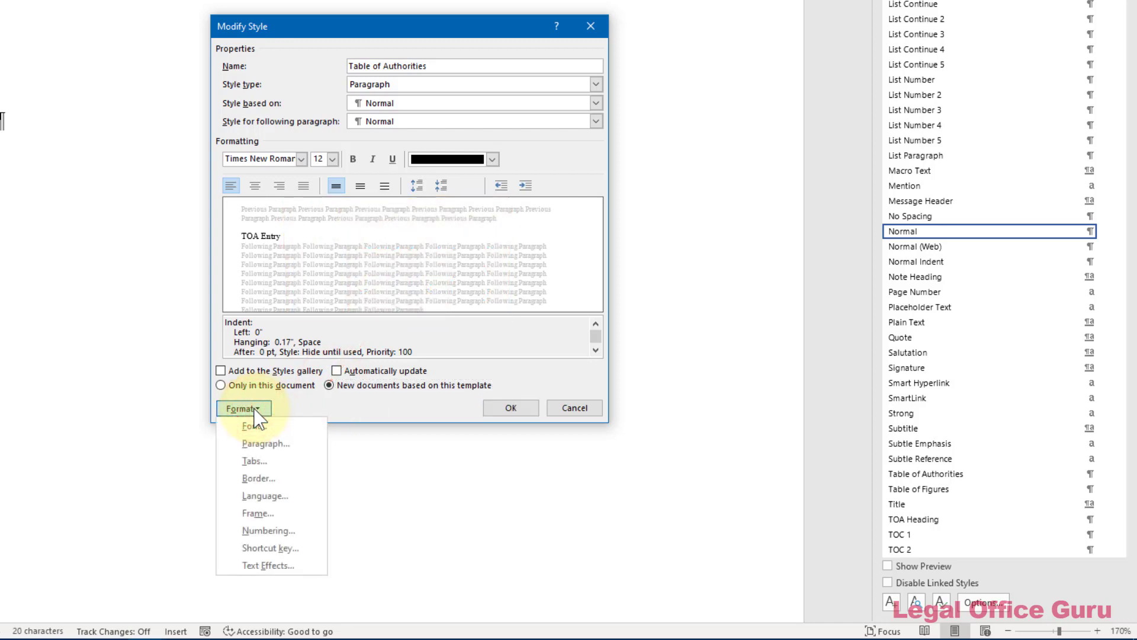
pyautogui.click(273, 444)
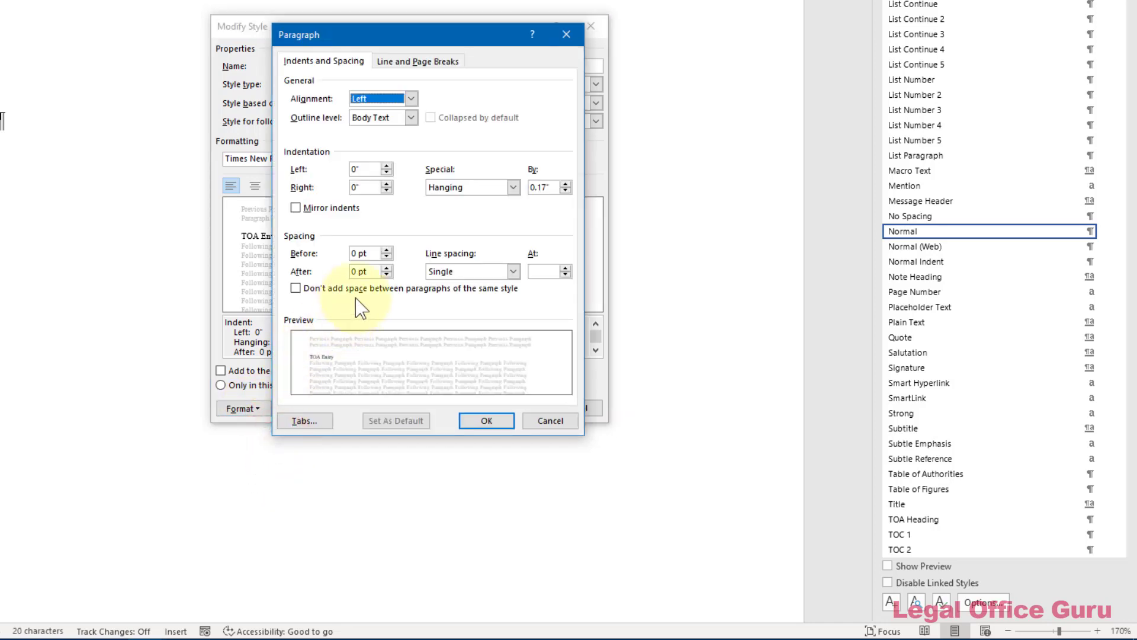
pyautogui.click(386, 268)
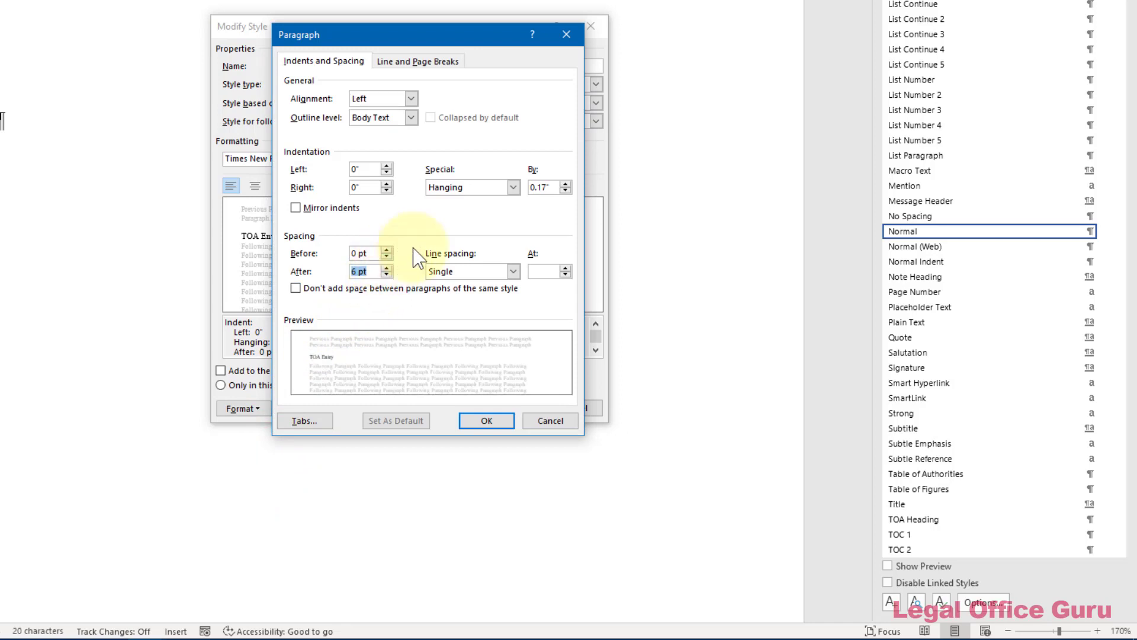
# Set the Table of Authorities style's hanging indent to 0.25" and save the style changes.
pyautogui.click(514, 188)
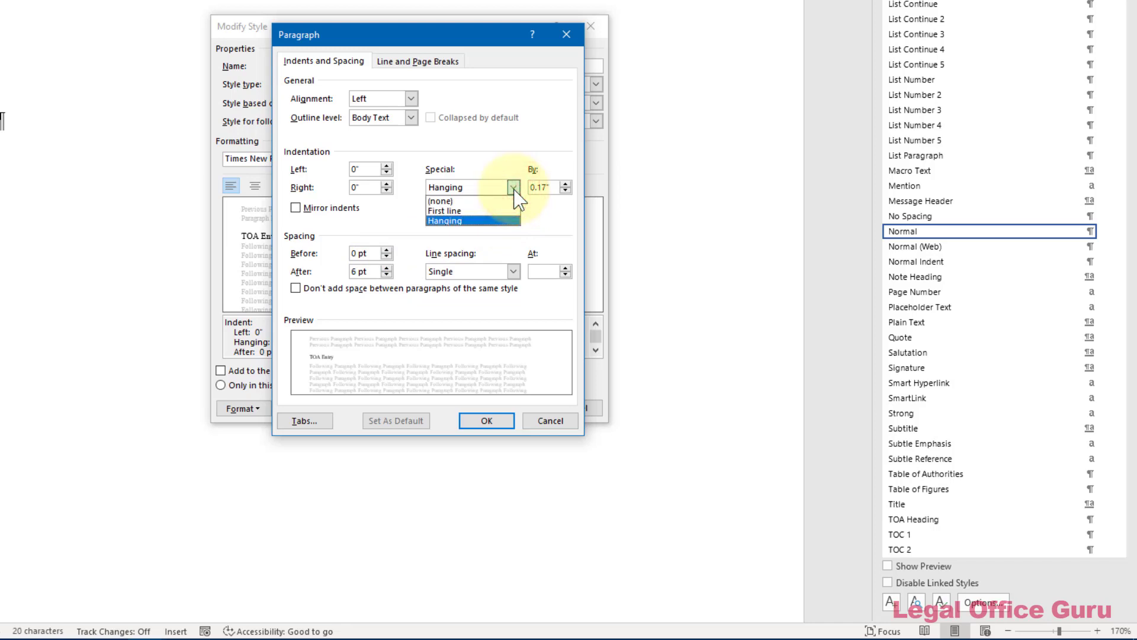
pyautogui.click(514, 188)
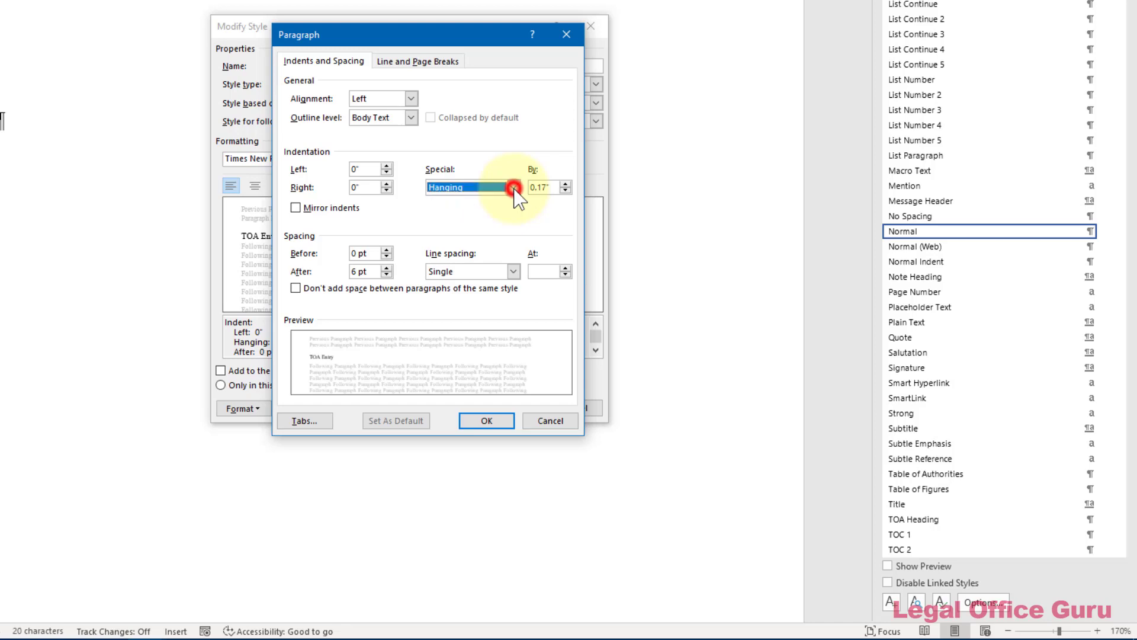
pyautogui.click(566, 184)
pyautogui.click(565, 184)
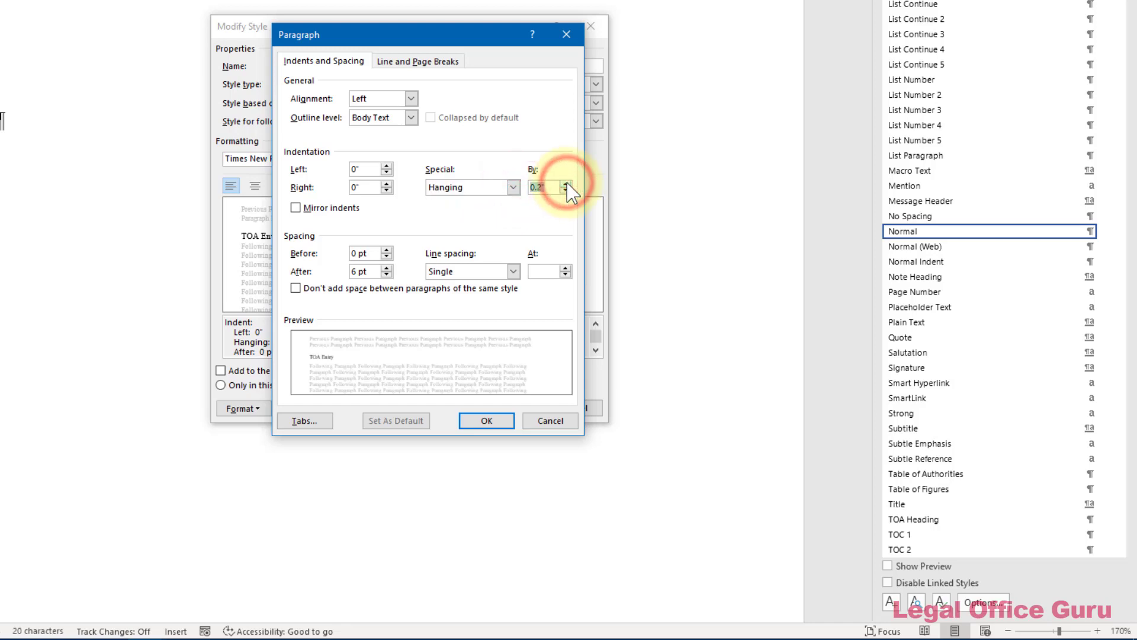
pyautogui.write('0.25')
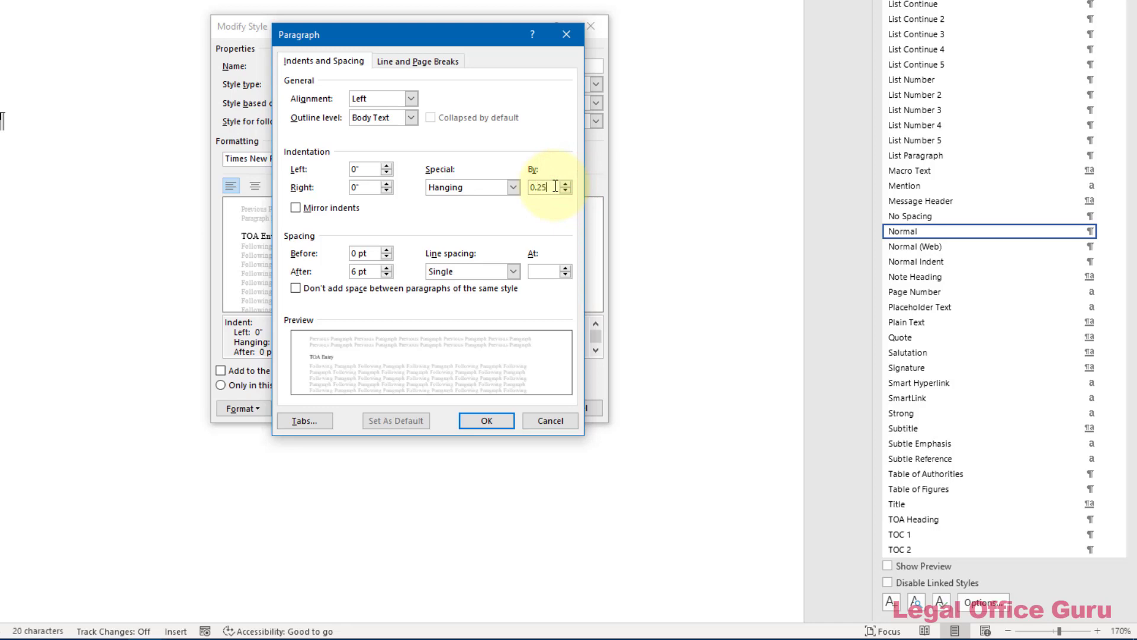
pyautogui.write('"')
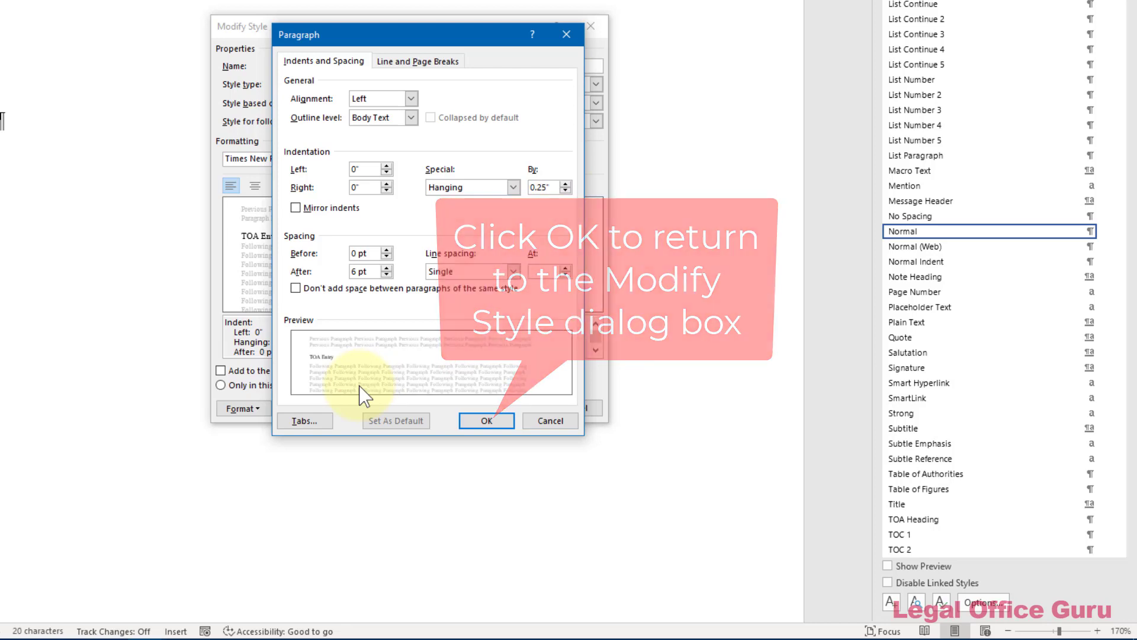
pyautogui.click(486, 420)
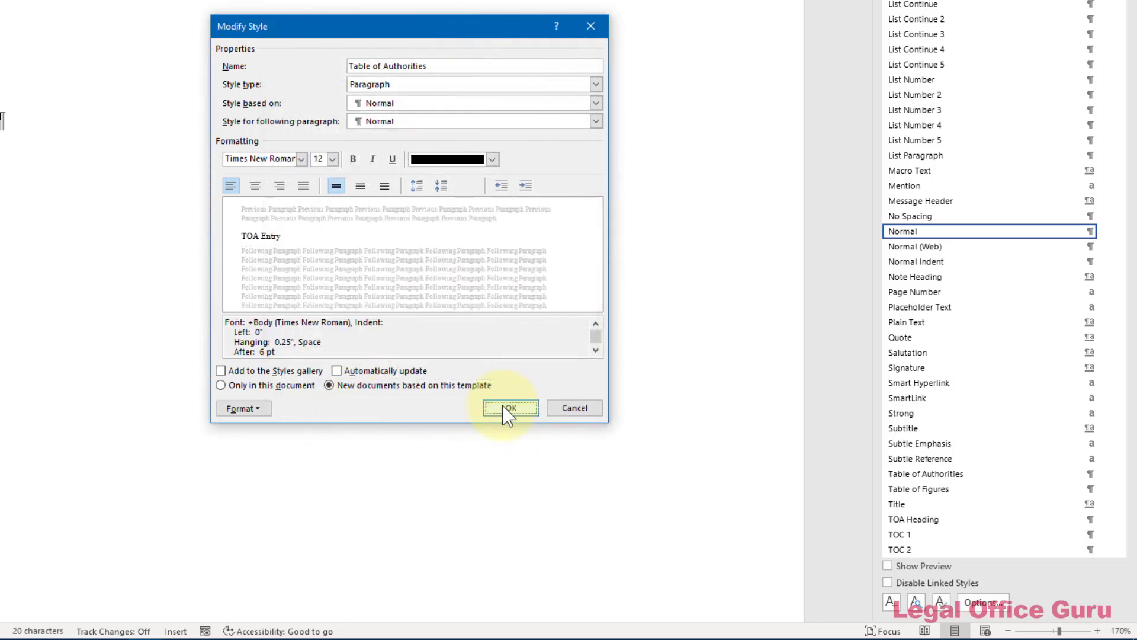
pyautogui.click(503, 408)
pyautogui.click(503, 406)
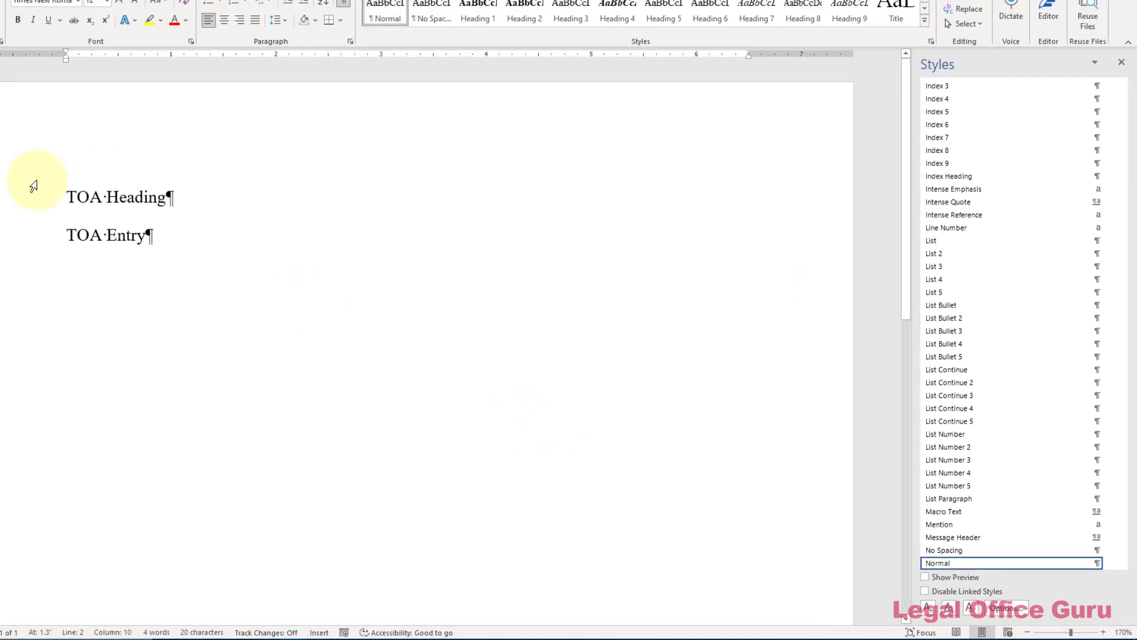
# Apply the TOA Heading style to the "TOA Heading" line in the document.
pyautogui.click(34, 190)
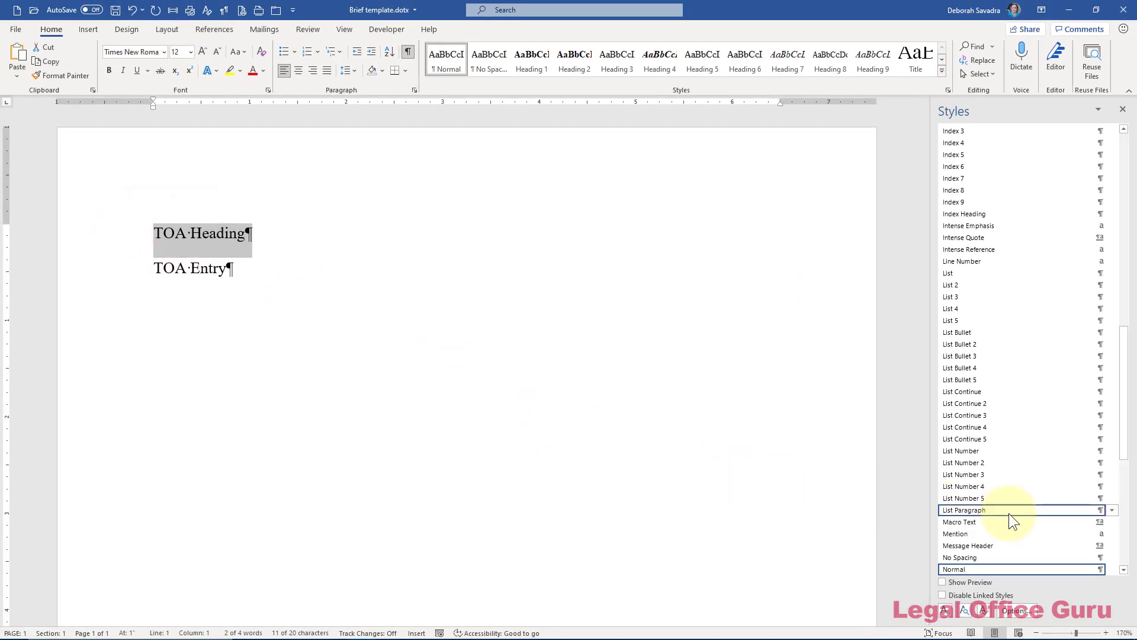
pyautogui.scroll(-5, 1008, 513)
pyautogui.scroll(-4, 1008, 513)
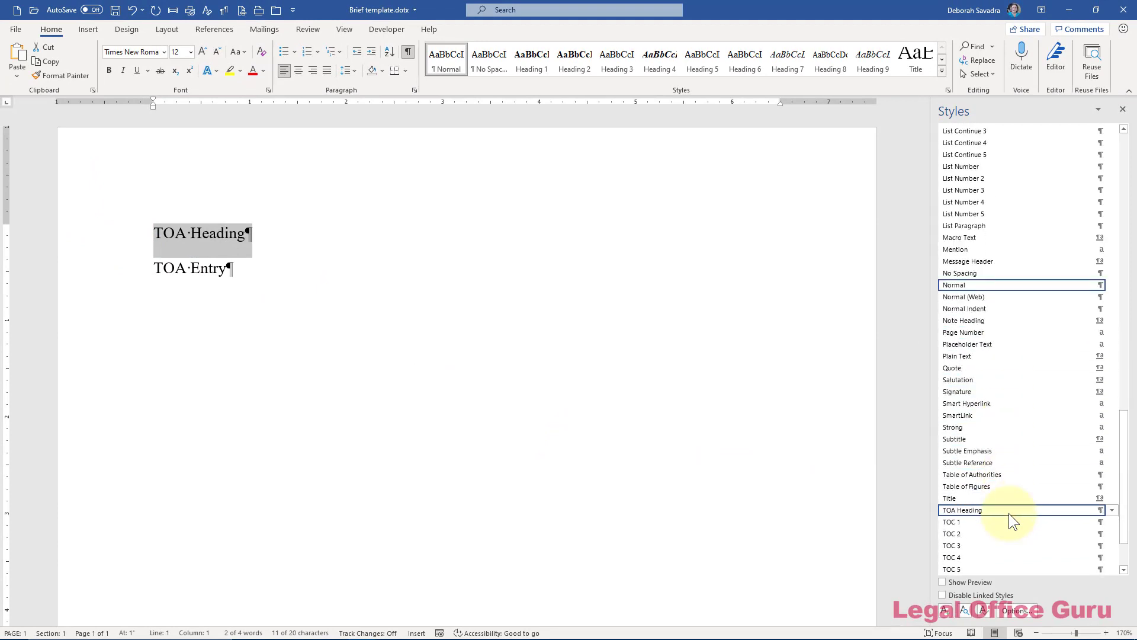
pyautogui.click(980, 510)
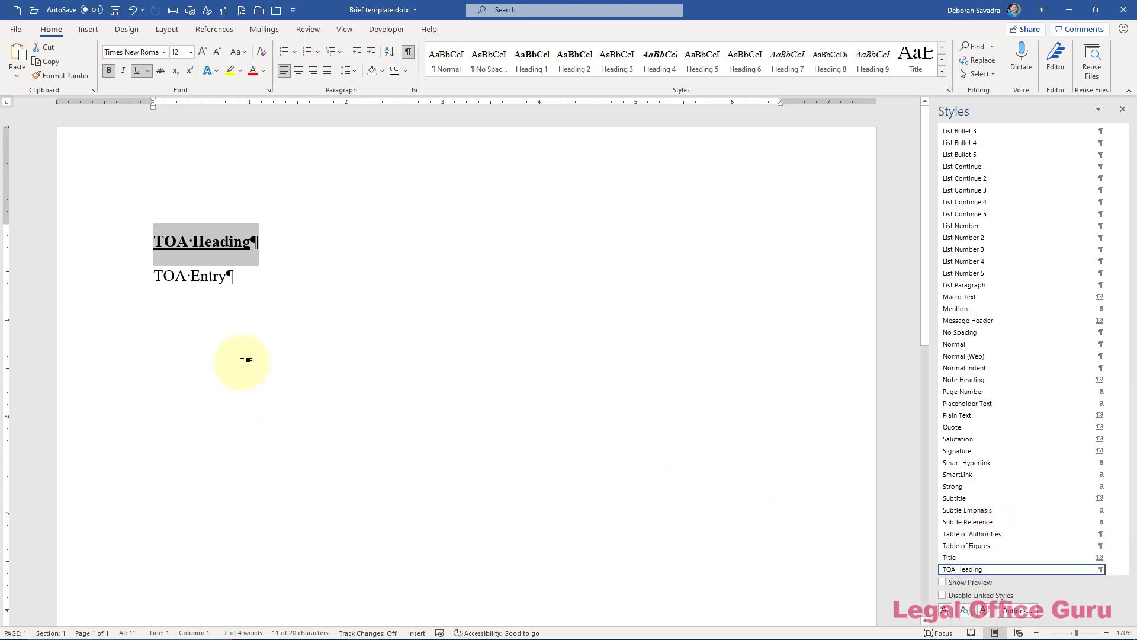
# Apply the Table of Authorities style to the "TOA Entry" line and insert a tab after its text.
pyautogui.click(132, 276)
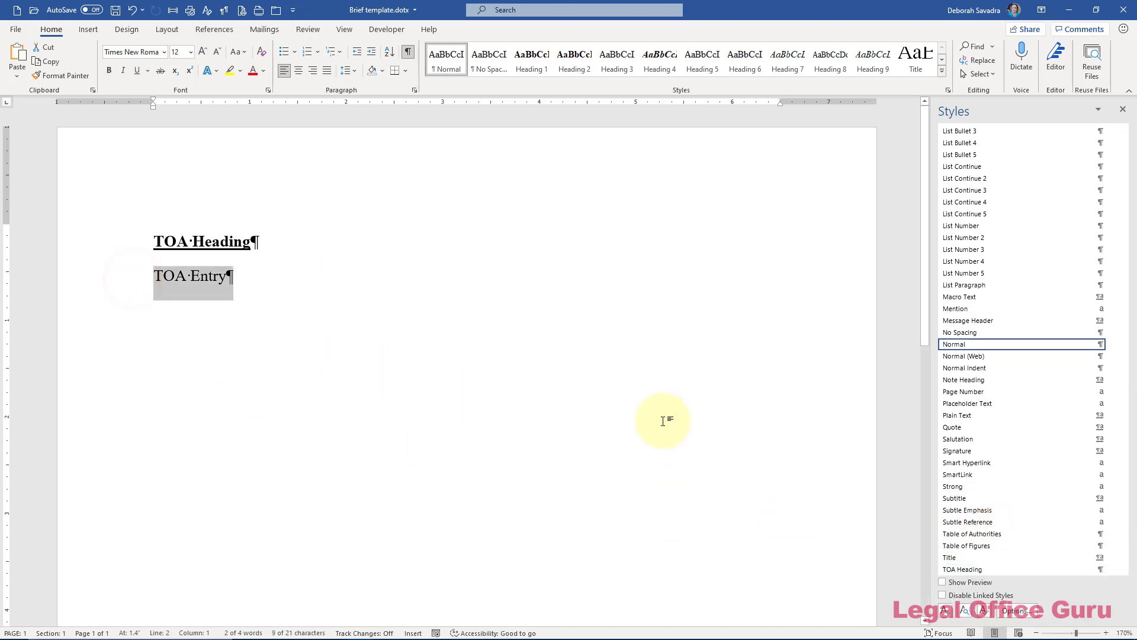
pyautogui.click(1000, 533)
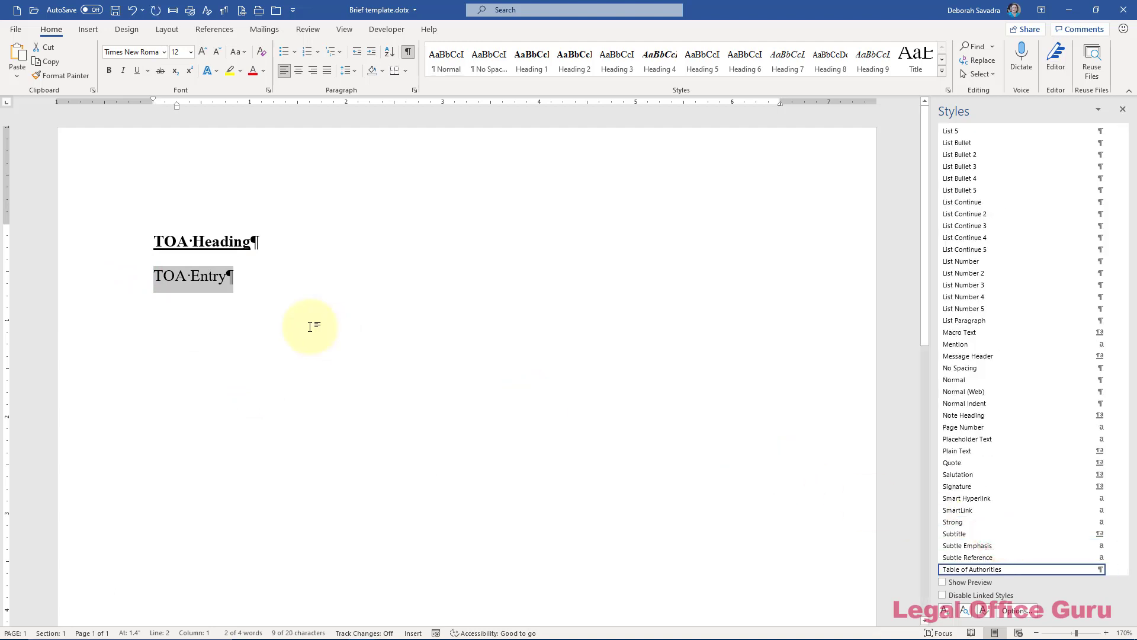
pyautogui.click(234, 279)
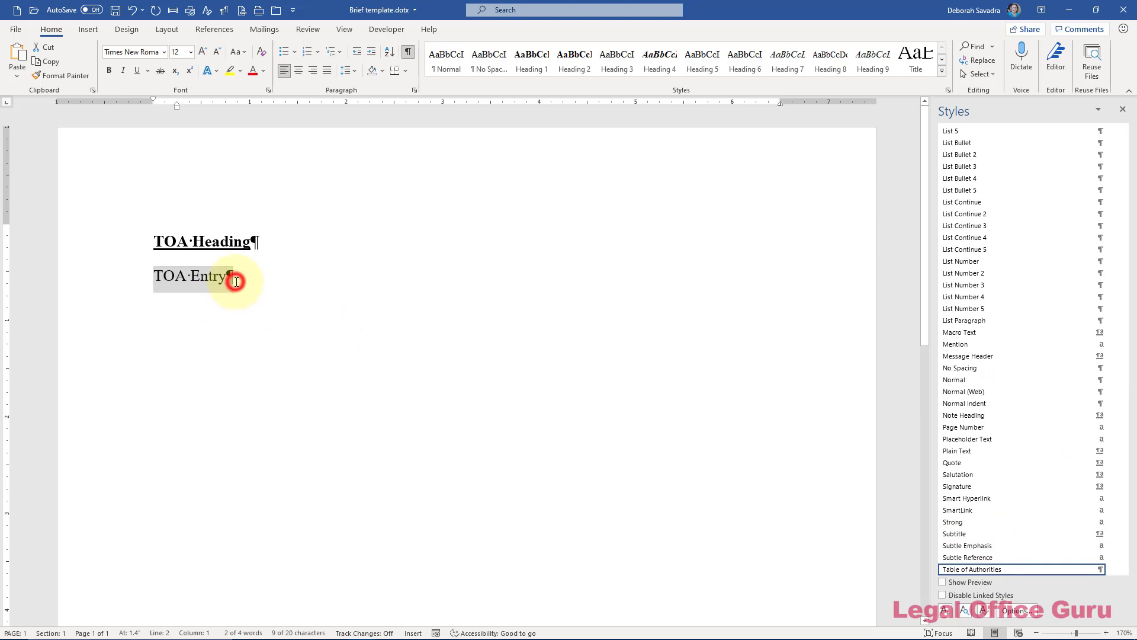
pyautogui.press('Tab')
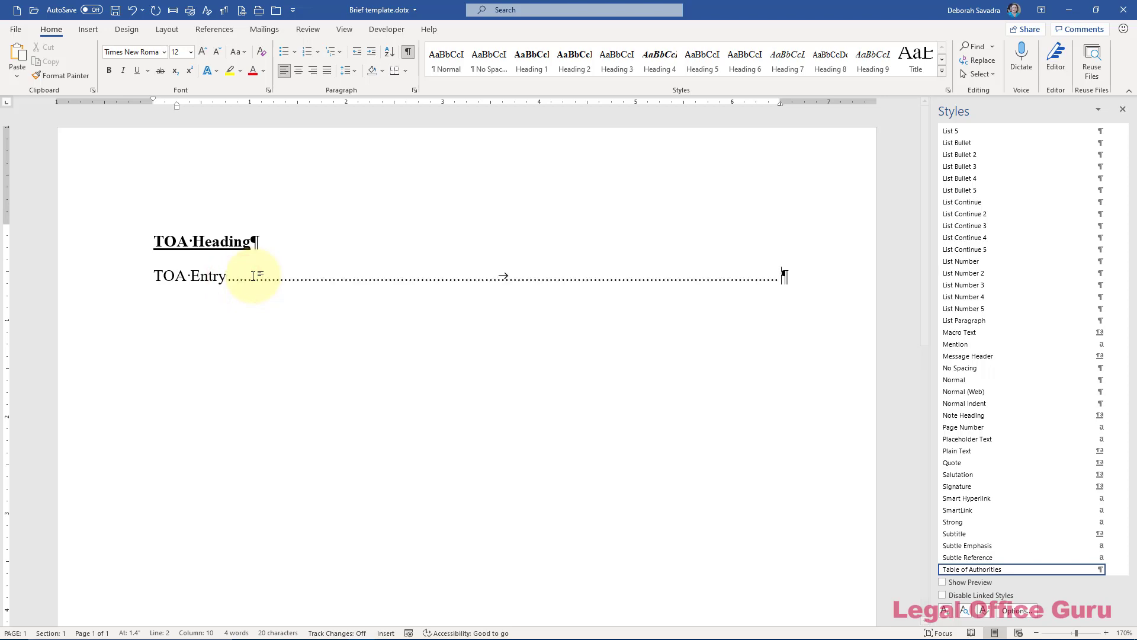
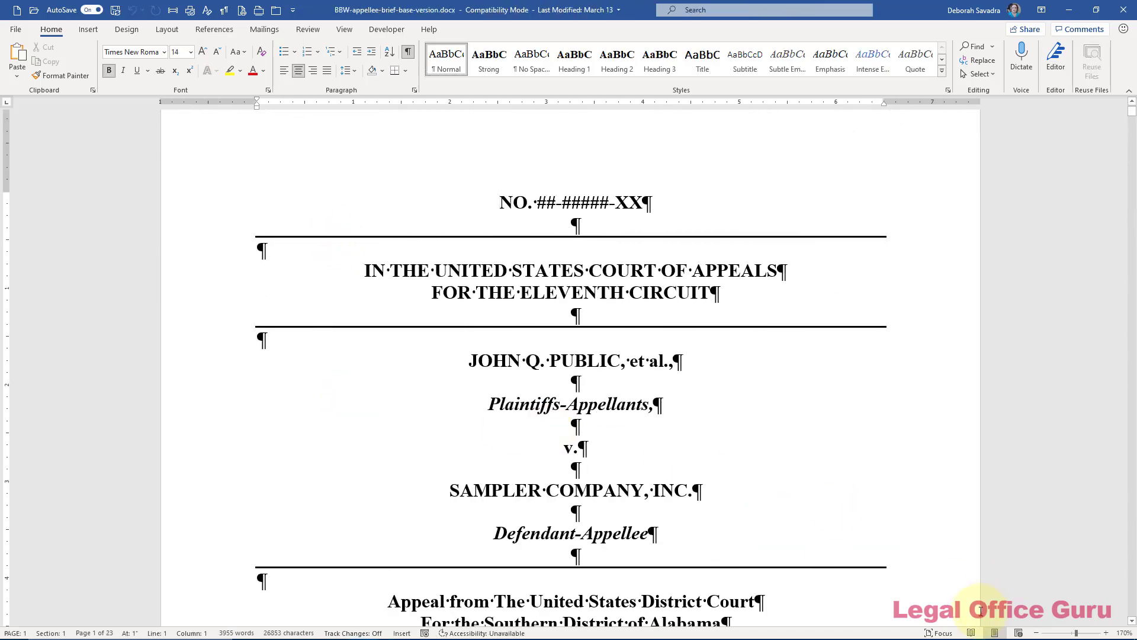
# Copy all the cover page text above the section break in BBW-appellee-brief-base-version.docx.
pyautogui.click(1037, 633)
pyautogui.click(1037, 632)
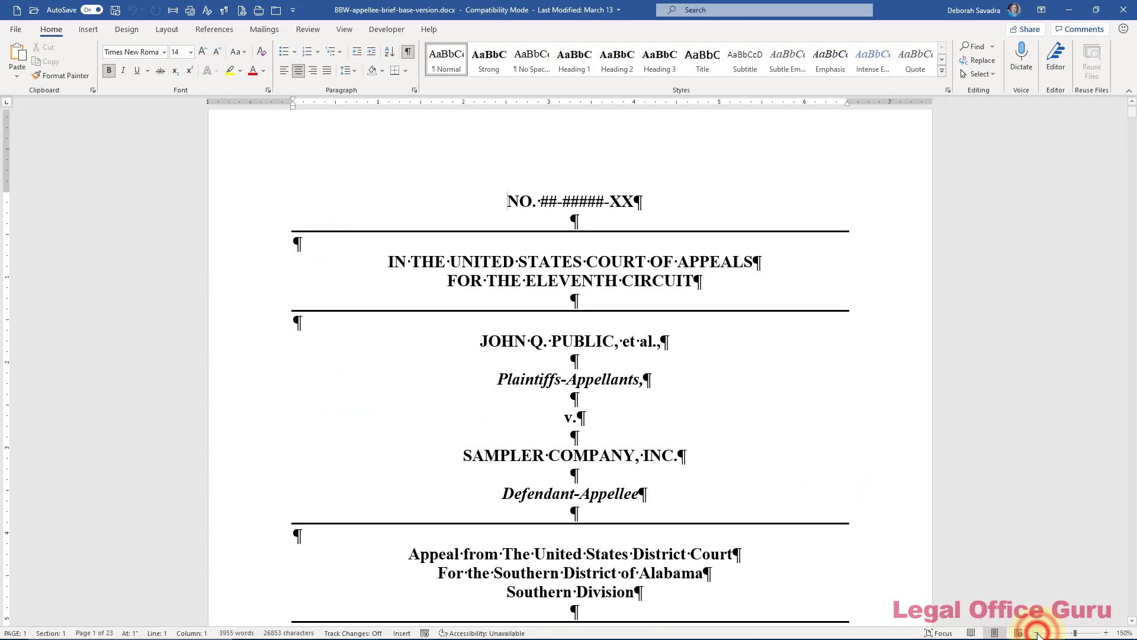
pyautogui.click(1037, 633)
pyautogui.click(1037, 633)
pyautogui.click(1036, 633)
pyautogui.click(1036, 633)
pyautogui.click(1037, 633)
pyautogui.click(1037, 633)
pyautogui.click(1037, 632)
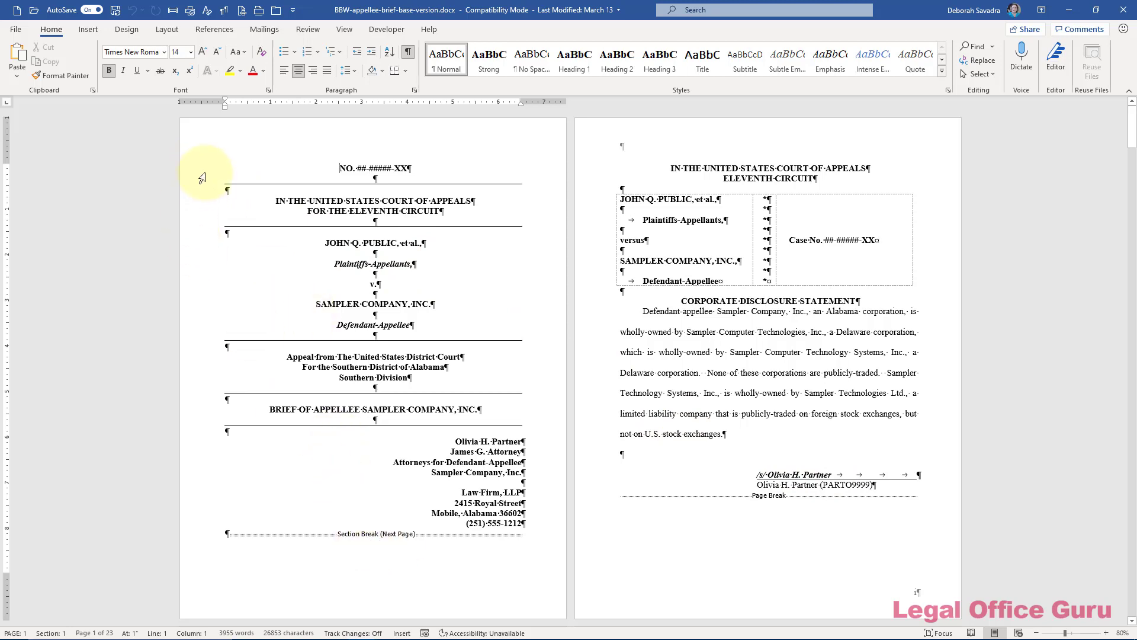
pyautogui.moveTo(200, 168); pyautogui.dragTo(548, 525)
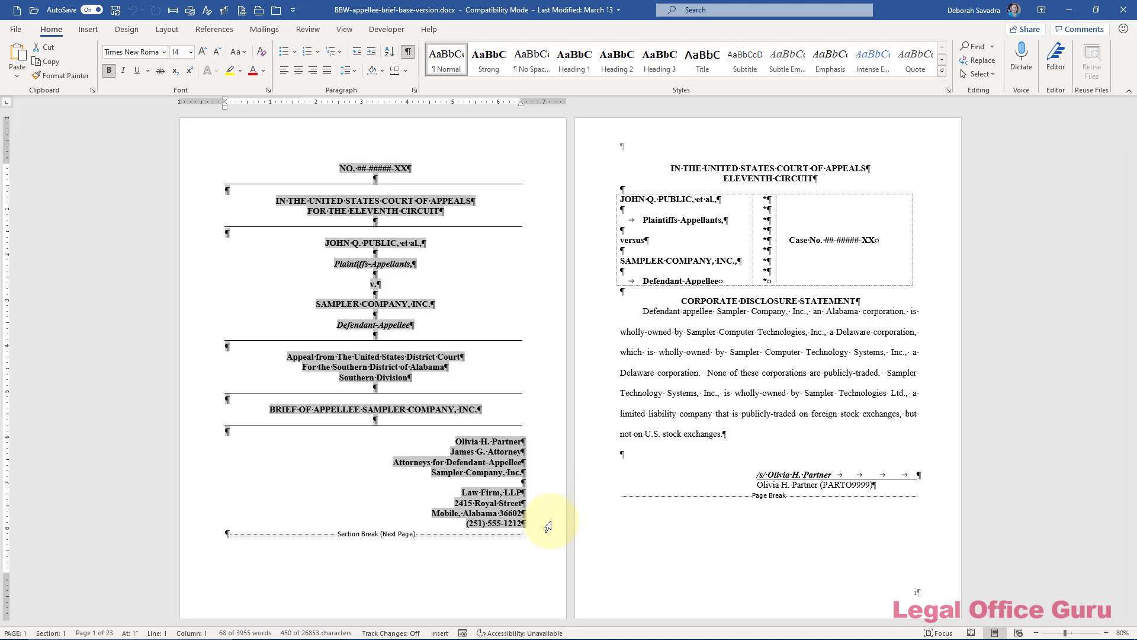
pyautogui.hotkey('ctrl', 'c')
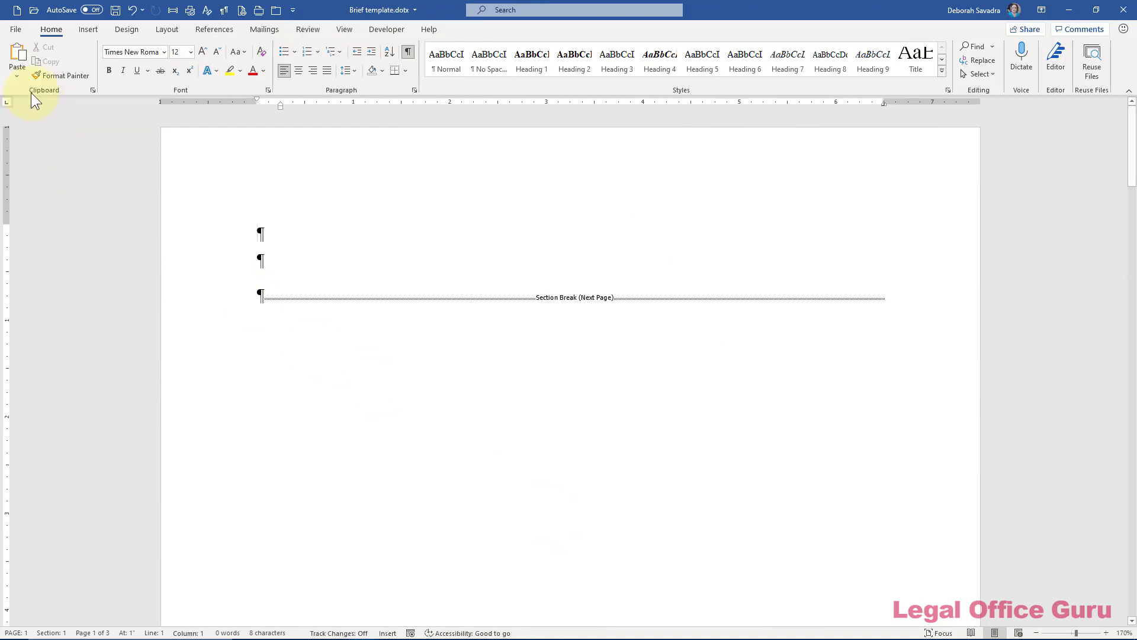
# Paste the copied cover page at the start of Brief template.dotx, keeping the source formatting.
pyautogui.click(17, 75)
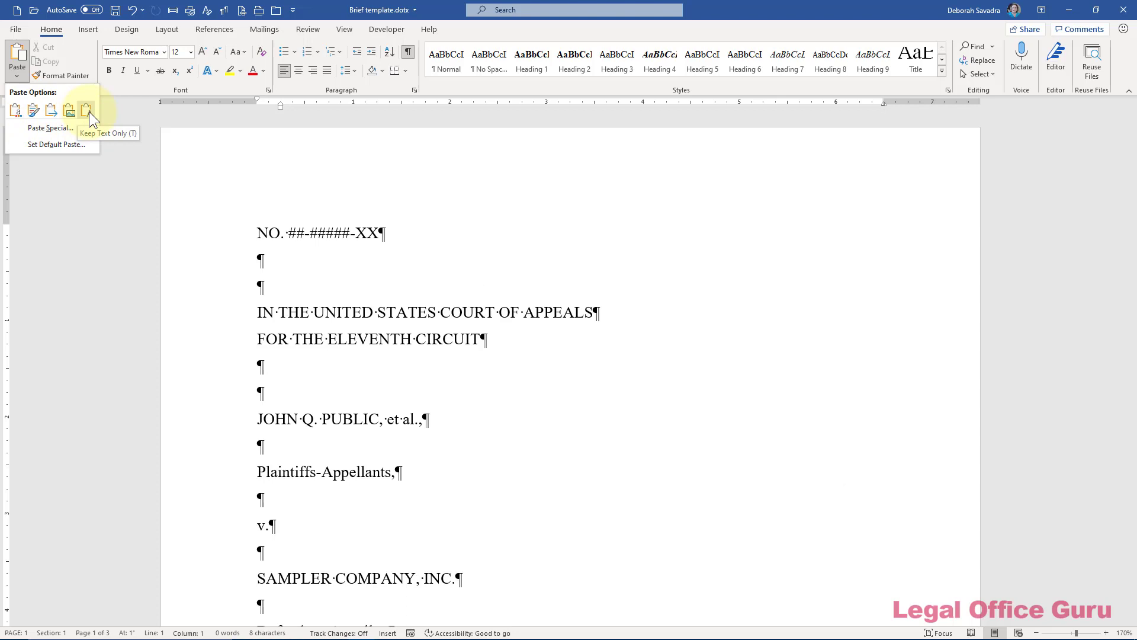
pyautogui.click(35, 114)
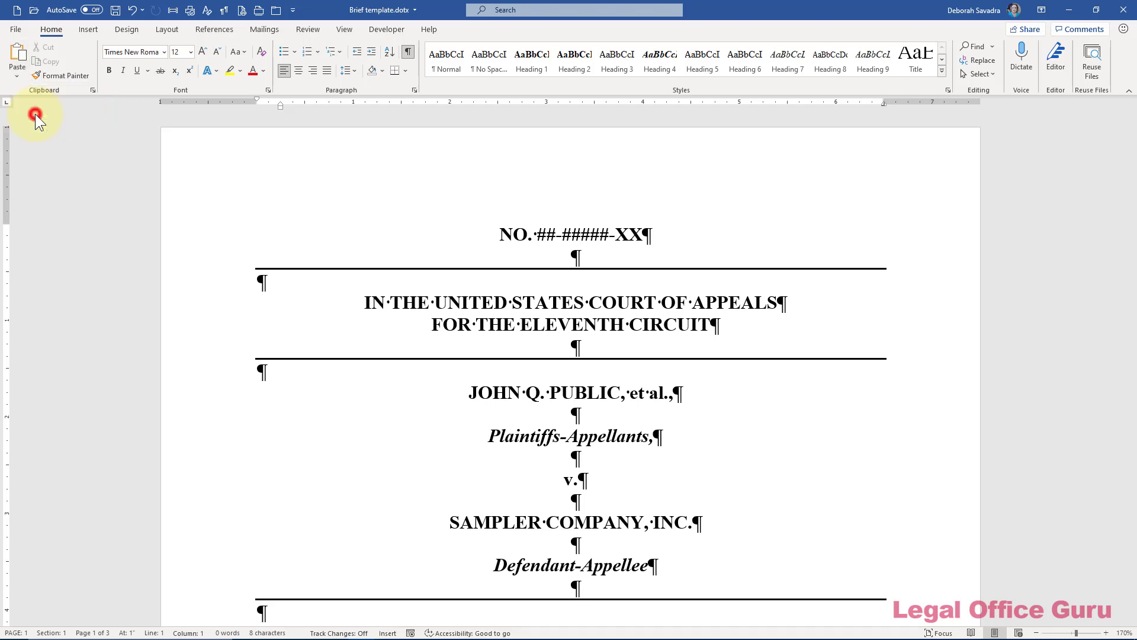
pyautogui.click(525, 145)
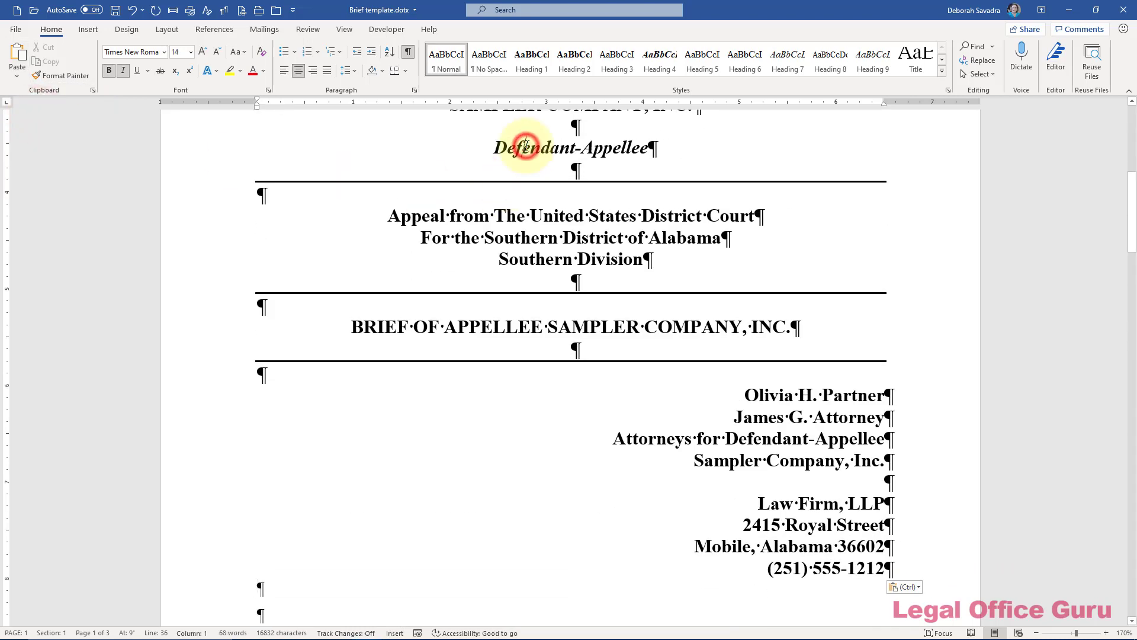
pyautogui.scroll(-2, 626, 227)
# Reduce the font size of the whole pasted cover page text to 12 pt.
pyautogui.scroll(7, 627, 226)
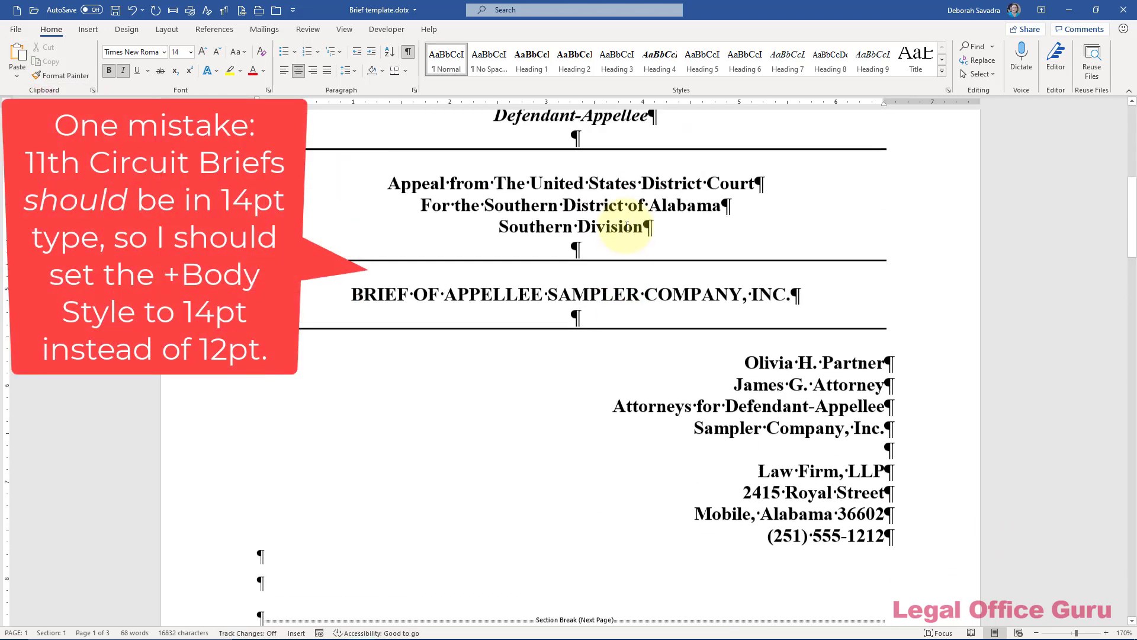
pyautogui.scroll(2, 341, 151)
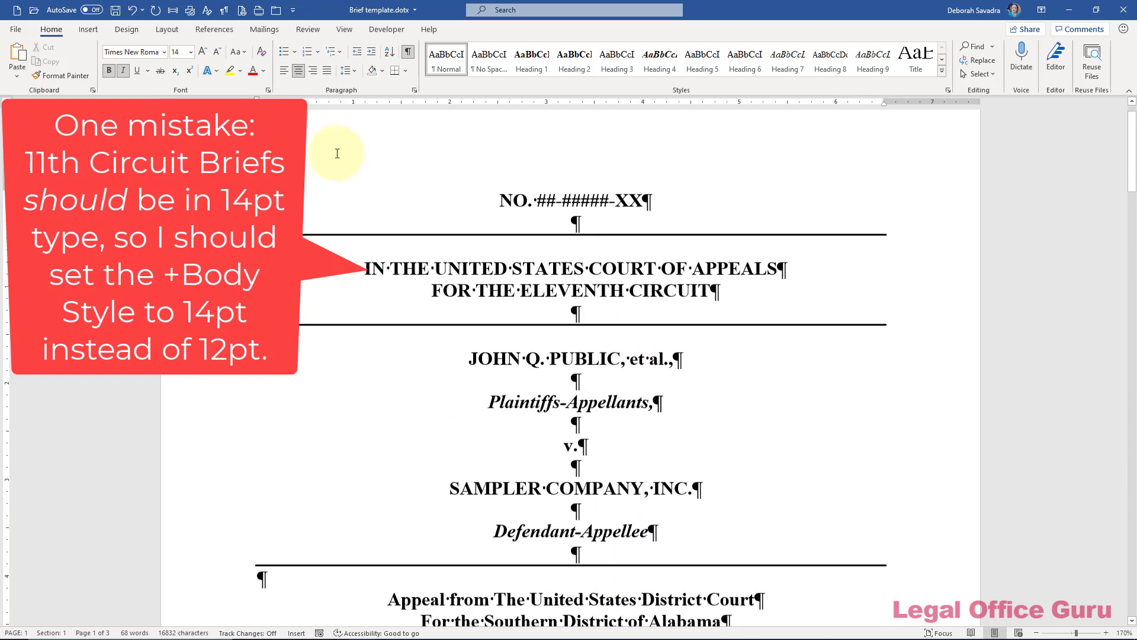
pyautogui.moveTo(218, 192); pyautogui.dragTo(894, 595)
pyautogui.hotkey('ctrl', 'shift', ',')
pyautogui.click(828, 416)
pyautogui.scroll(2, 809, 384)
pyautogui.scroll(4, 809, 384)
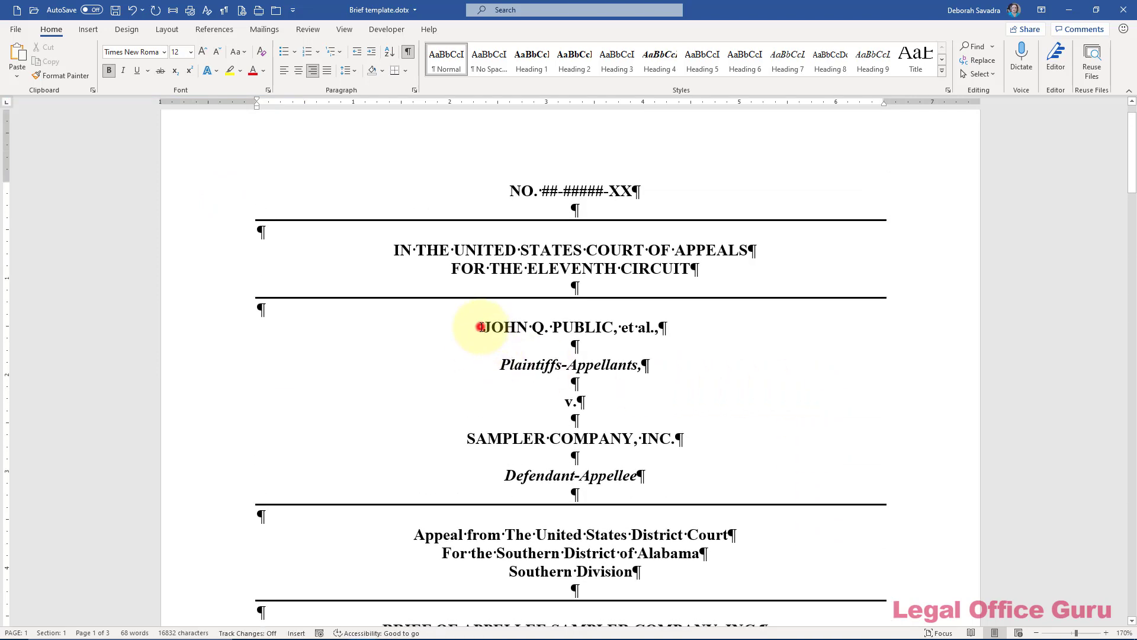
# Delete the plaintiff's name with "et al." and the defendant name "SAMPLER COMPANY, INC." from the cover page caption.
pyautogui.moveTo(481, 327); pyautogui.dragTo(648, 327)
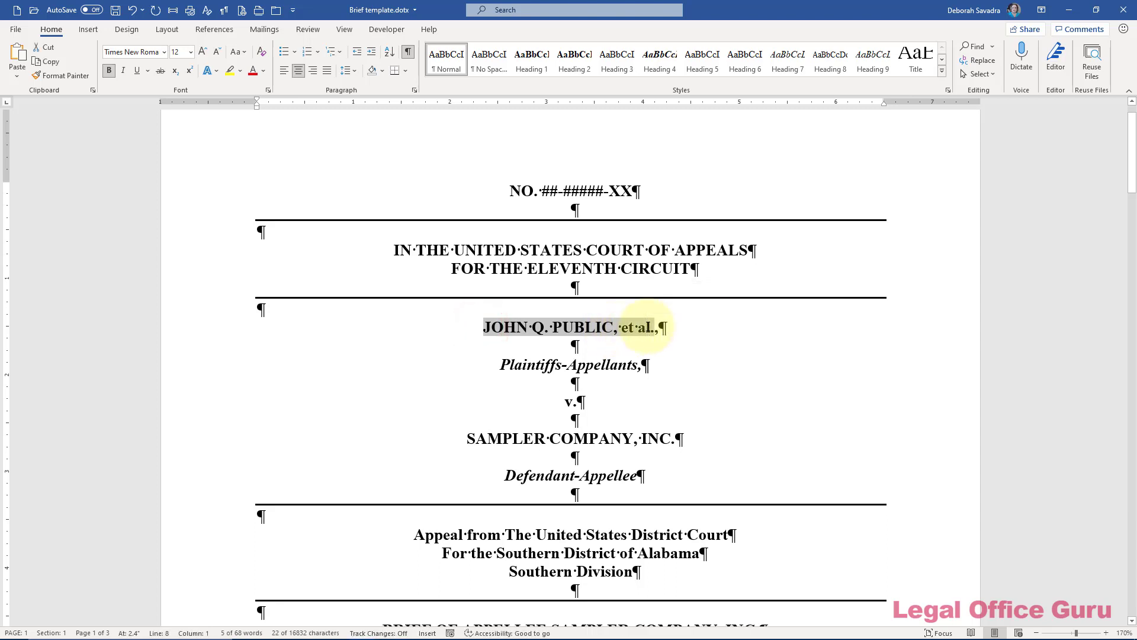
pyautogui.press('Delete')
pyautogui.moveTo(465, 438); pyautogui.dragTo(675, 439)
pyautogui.press('Delete')
pyautogui.scroll(-5, 681, 462)
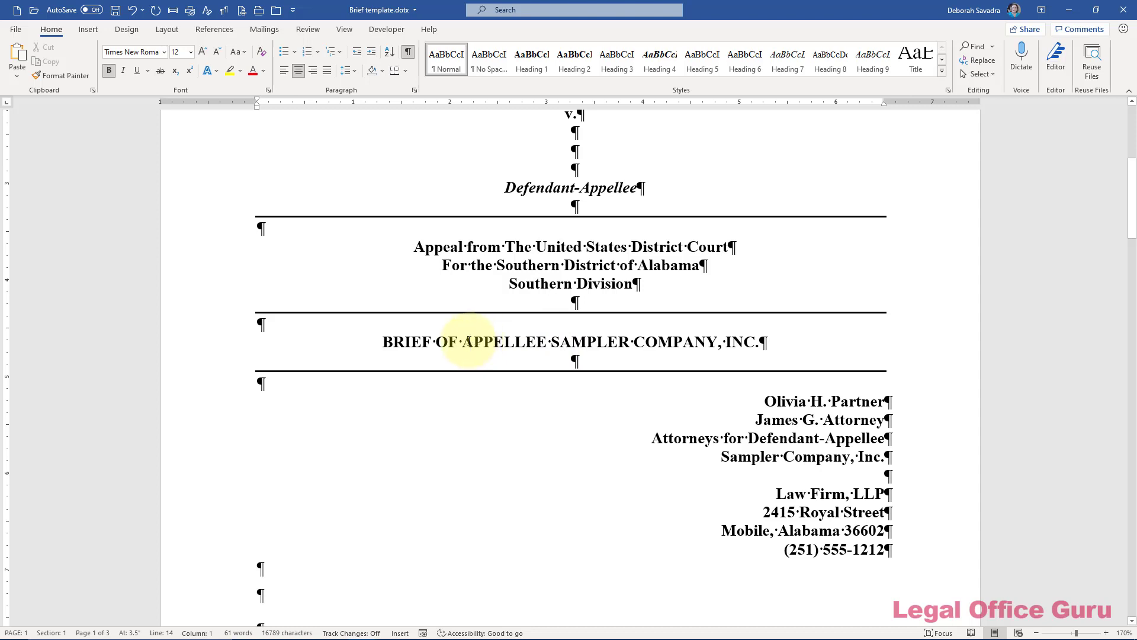
# Delete "APPELLEE SAMPLER COMPANY, INC." from the brief title, and "Defendant-Appellee" and "Sampler Company, Inc." from the attorney block on the cover page.
pyautogui.moveTo(466, 342); pyautogui.dragTo(753, 335)
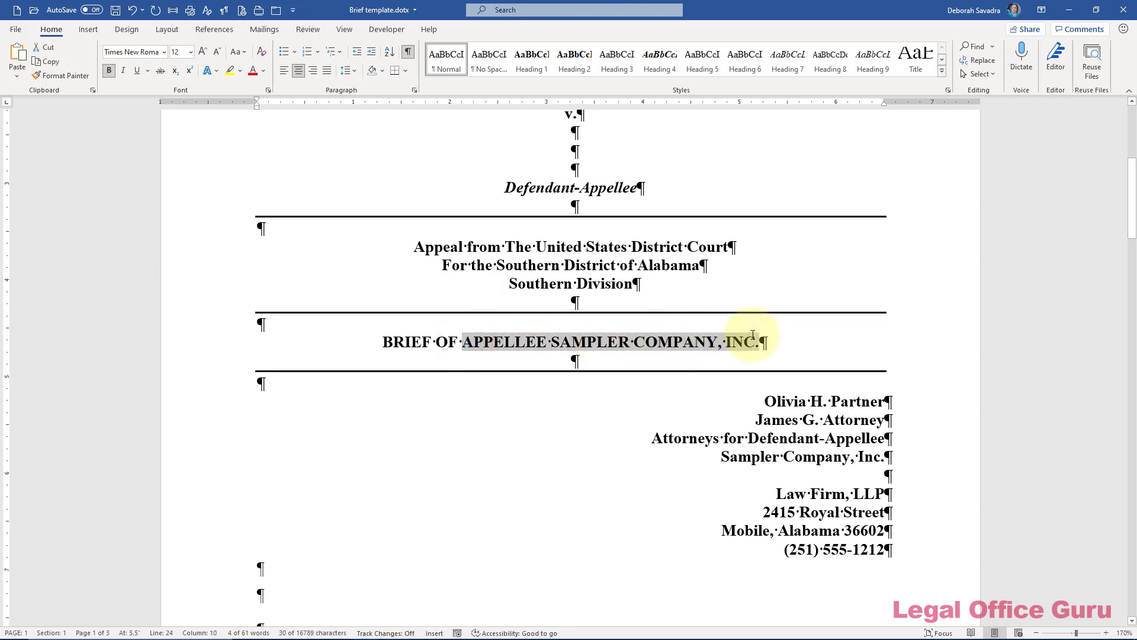
pyautogui.press('Delete')
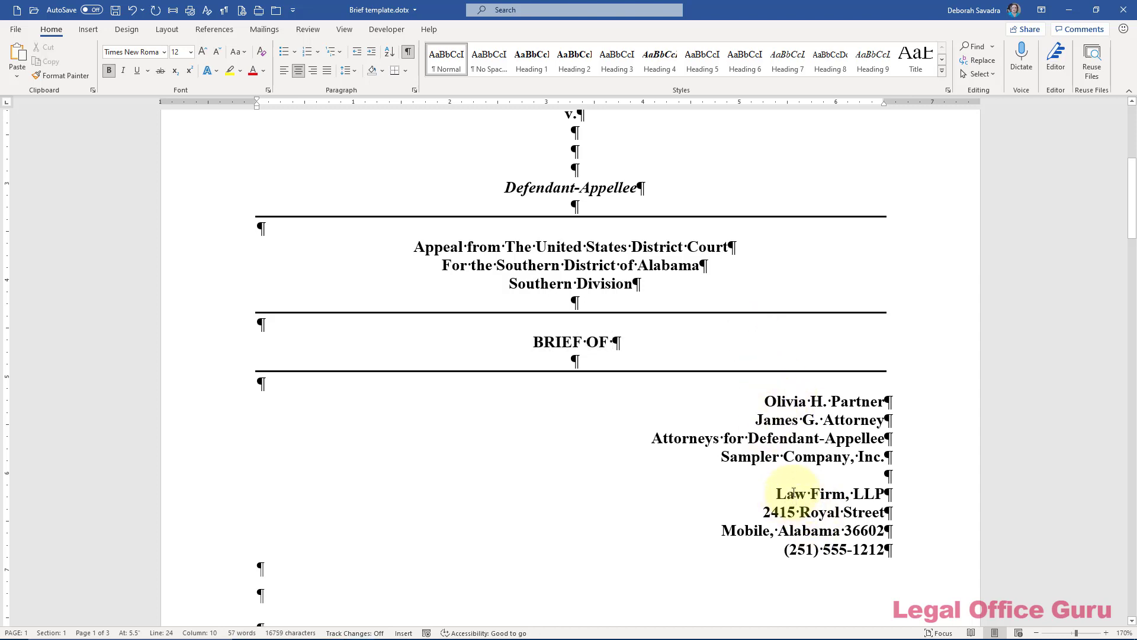
pyautogui.click(746, 438)
pyautogui.hotkey('shift', 'End')
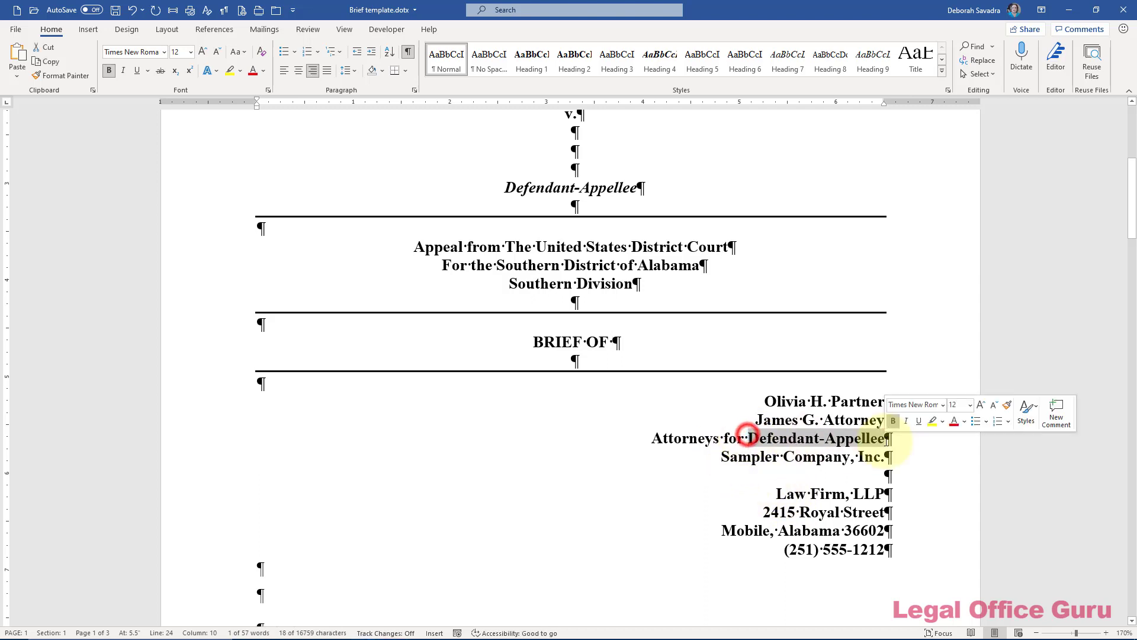
pyautogui.press('Delete')
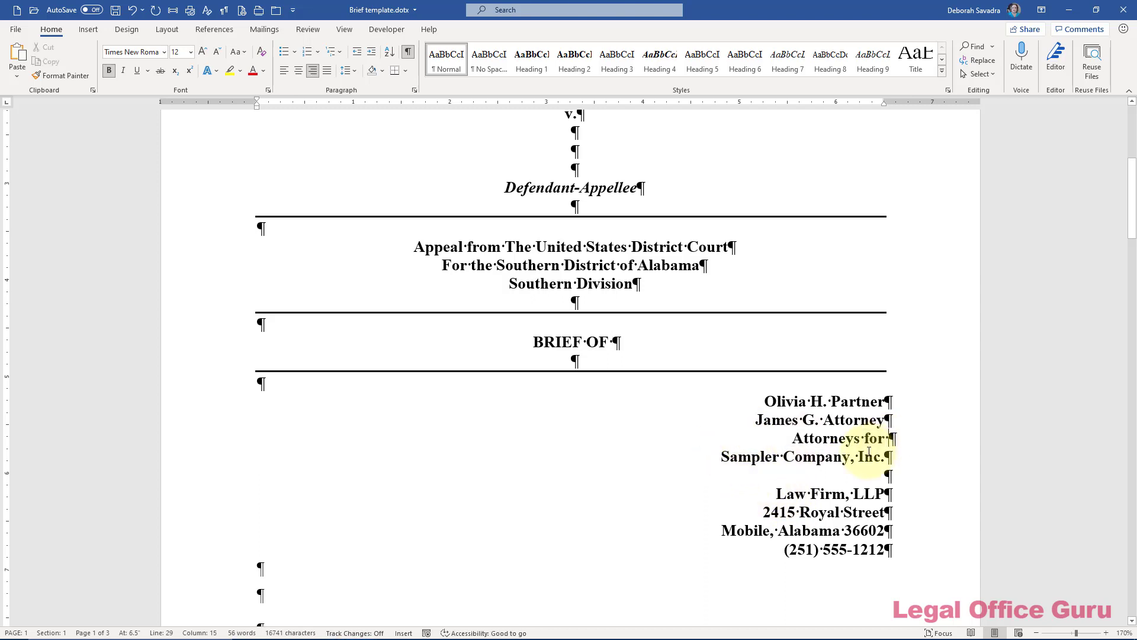
pyautogui.click(724, 458)
pyautogui.hotkey('shift', 'End')
pyautogui.press('Delete')
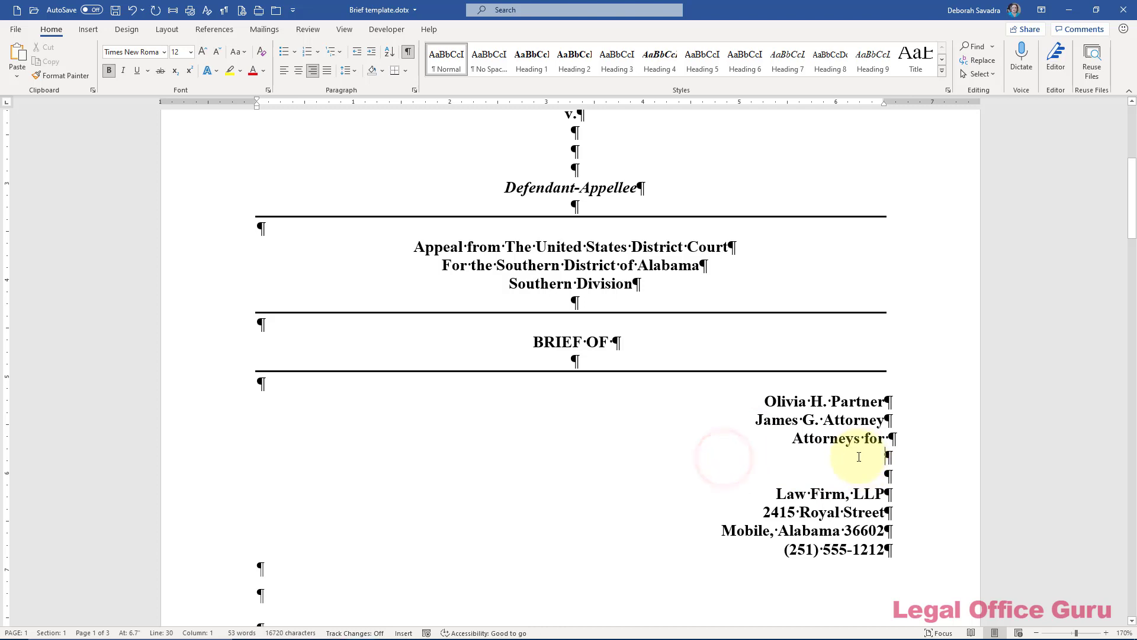
# Place the cursor at the start of the template's second section, then copy the caption page through the Table of Authorities in BBW-appellee-brief-base-version.docx.
pyautogui.scroll(-3, 790, 444)
pyautogui.scroll(-2, 782, 444)
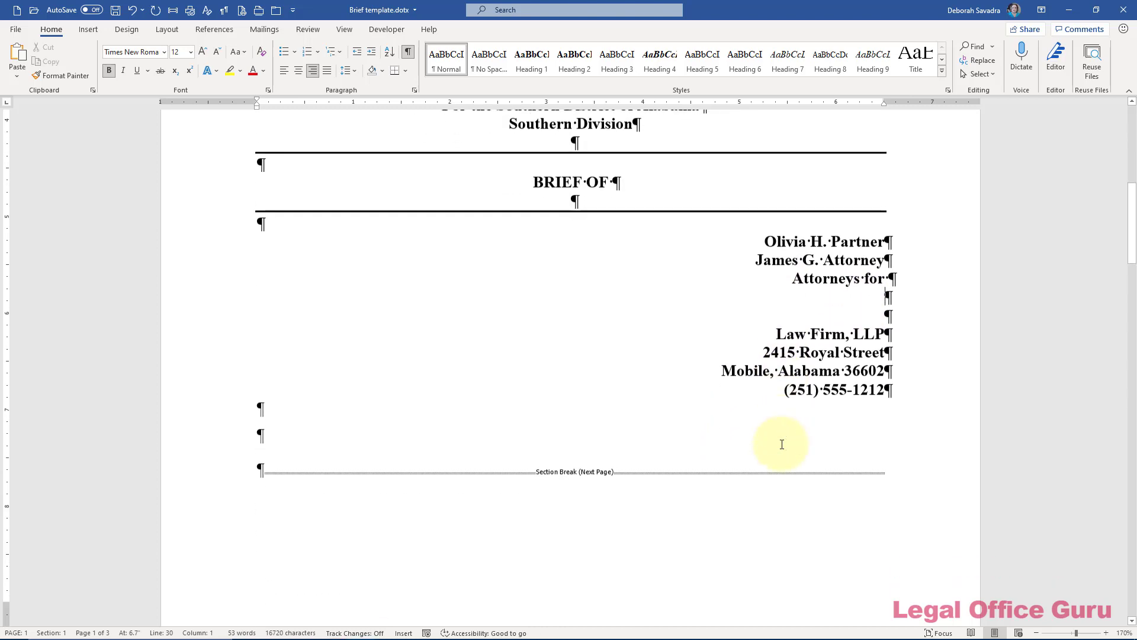
pyautogui.scroll(-8, 782, 444)
pyautogui.scroll(-6, 782, 444)
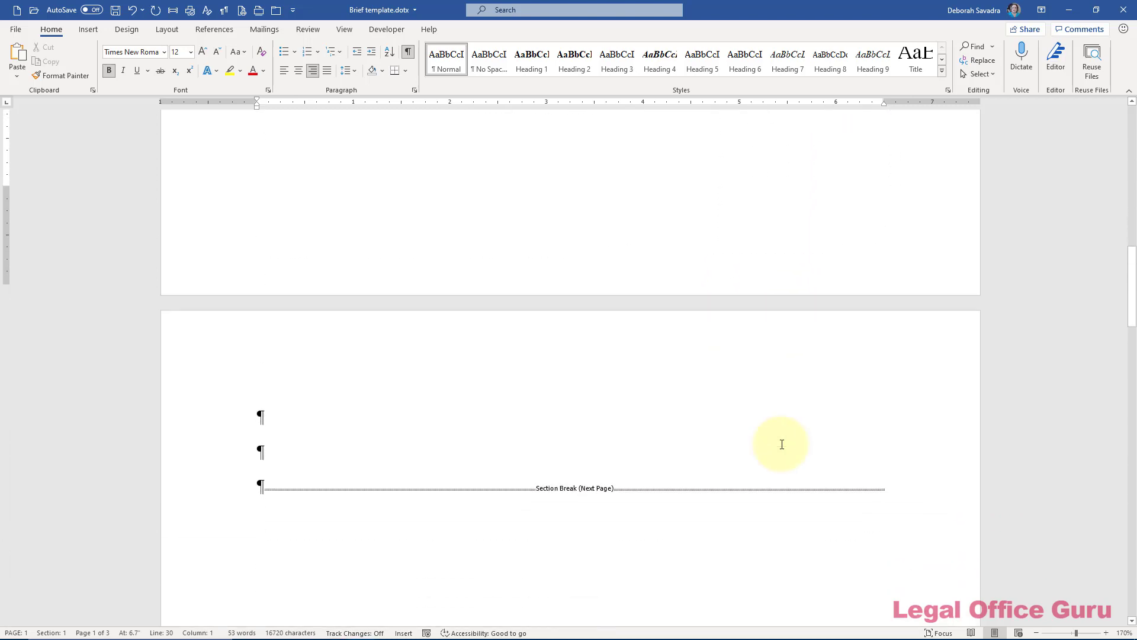
pyautogui.click(524, 378)
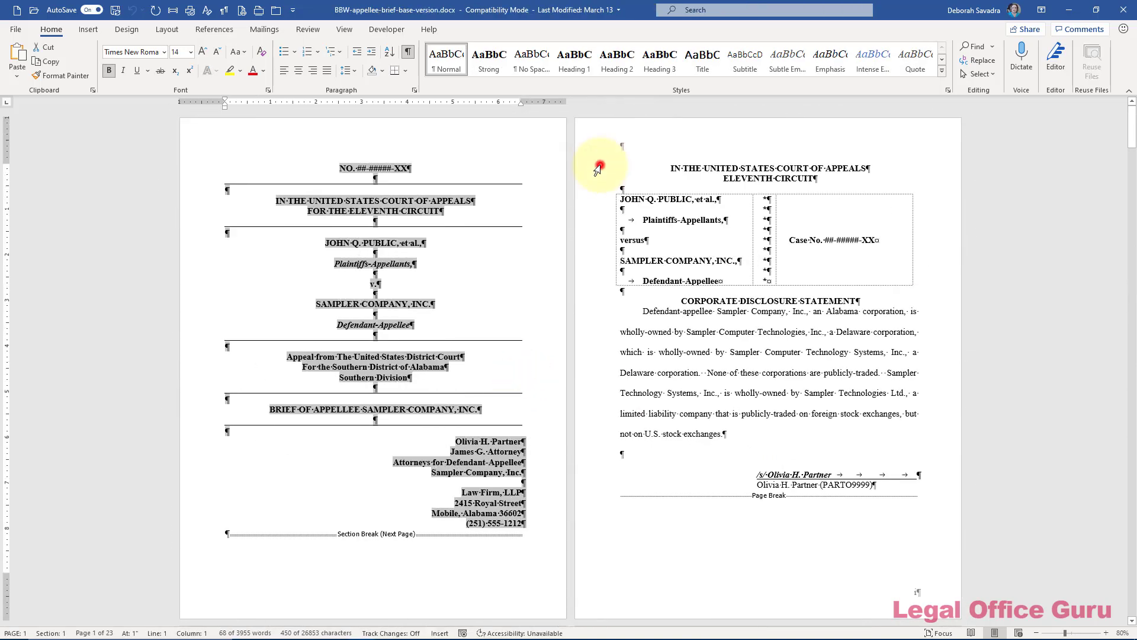
pyautogui.moveTo(601, 163)
pyautogui.mouseDown()
pyautogui.moveTo(629, 277)
pyautogui.moveTo(788, 395)
pyautogui.moveTo(815, 523)
pyautogui.mouseUp()
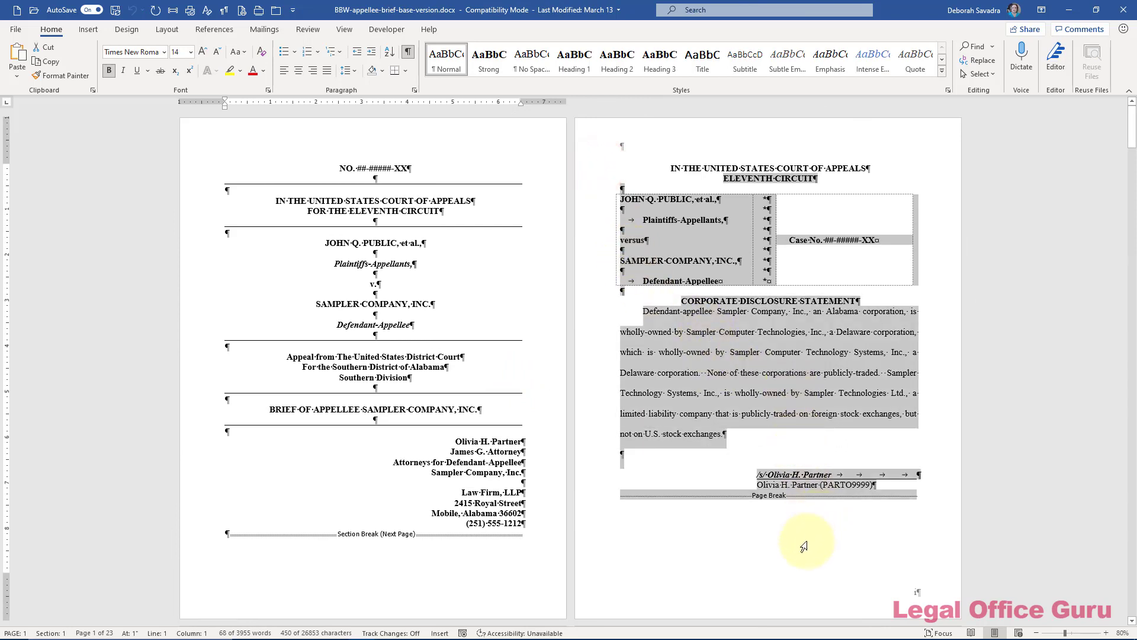
pyautogui.moveTo(803, 623)
pyautogui.mouseDown()
pyautogui.moveTo(801, 633)
pyautogui.moveTo(795, 617)
pyautogui.moveTo(501, 530)
pyautogui.moveTo(275, 523)
pyautogui.mouseUp()
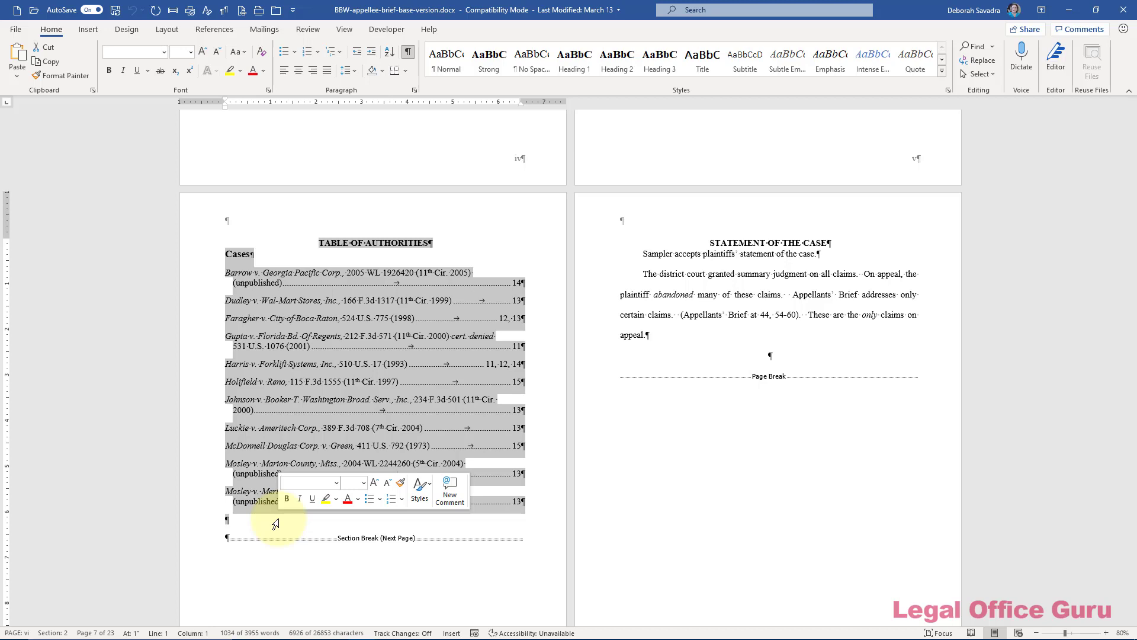
pyautogui.hotkey('ctrl', 'c')
# Switch back to Brief template.dotx and paste the copied front matter into the second section, using the destination styles.
pyautogui.hotkey('alt', 'Tab')
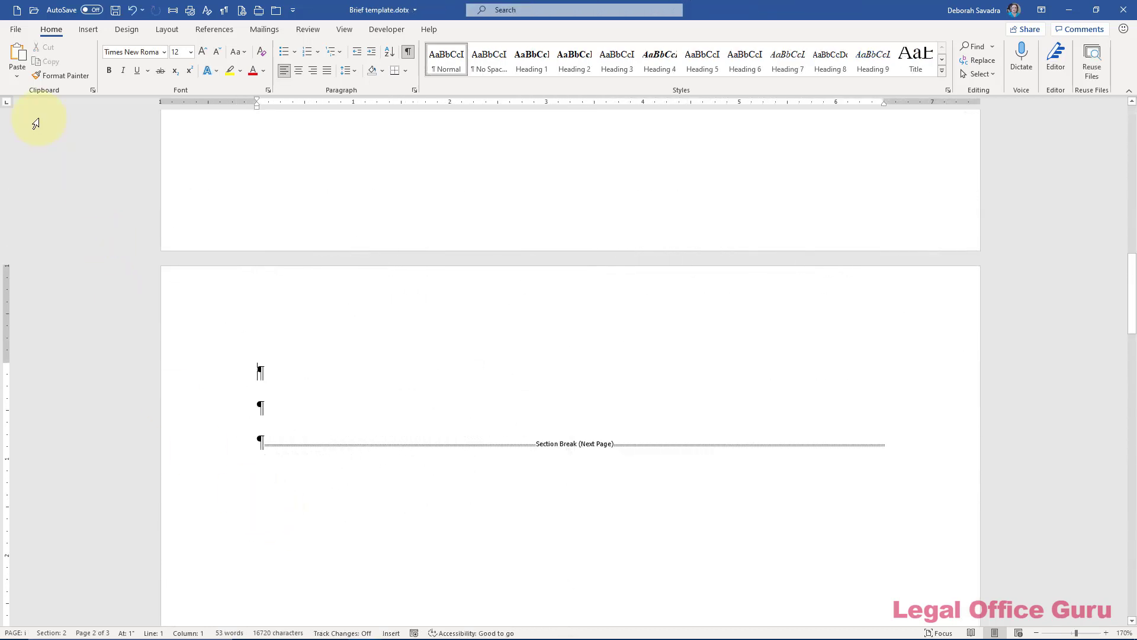
pyautogui.click(17, 76)
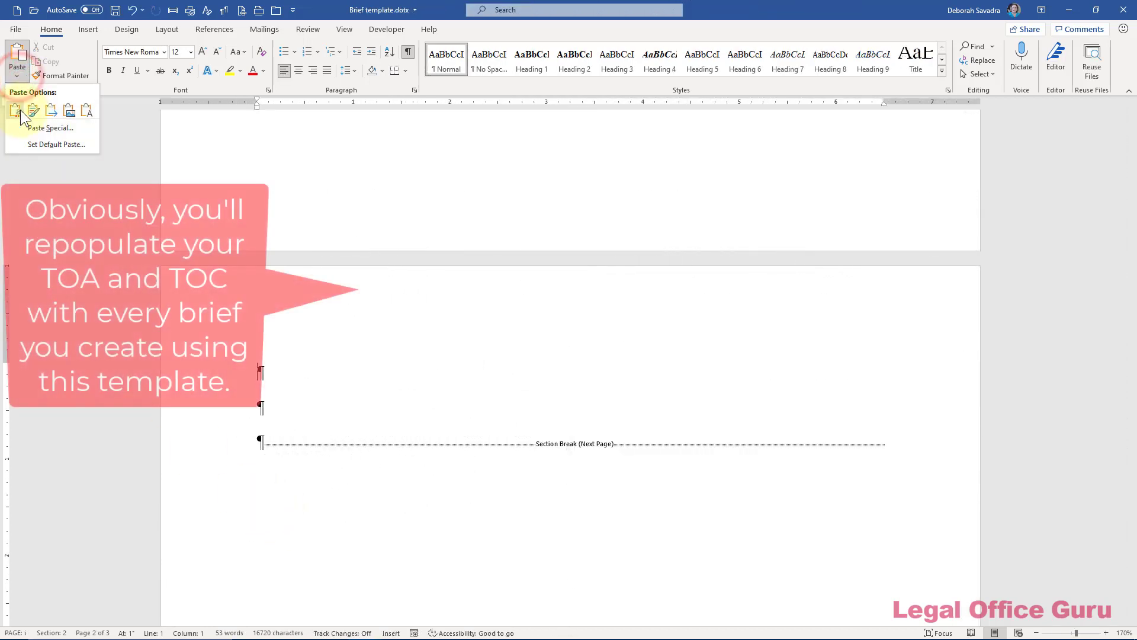
pyautogui.click(20, 111)
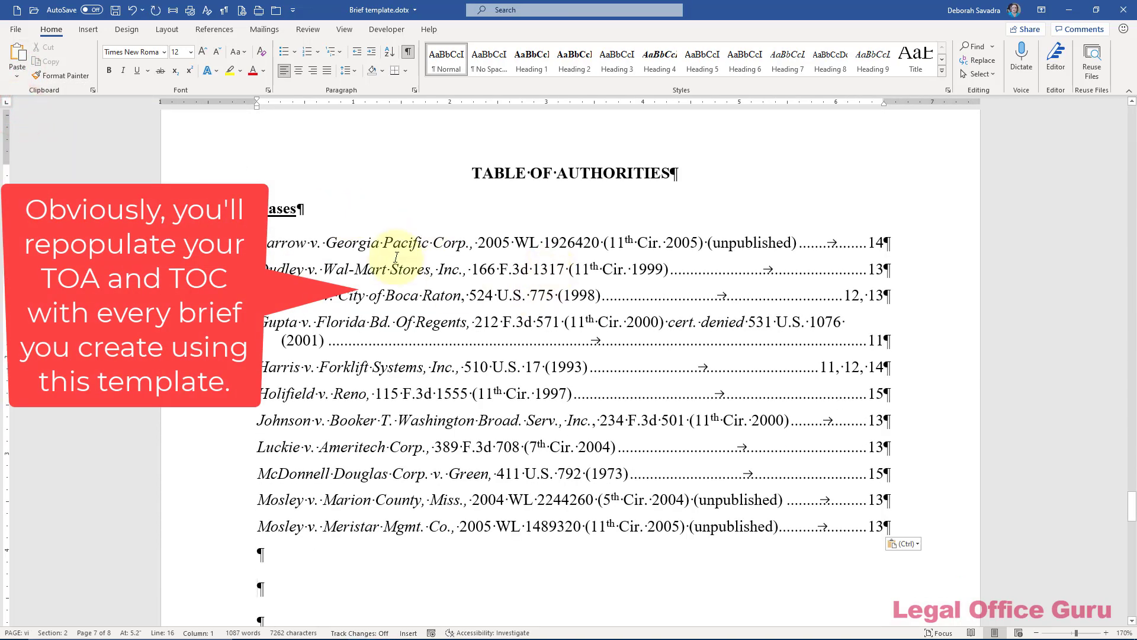
# In the Statement Regarding Oral Argument, replace "Defendant-appellee Sampler Company, Inc." with an underscore blank and delete the quoted short name "Sampler".
pyautogui.moveTo(273, 248); pyautogui.dragTo(323, 303)
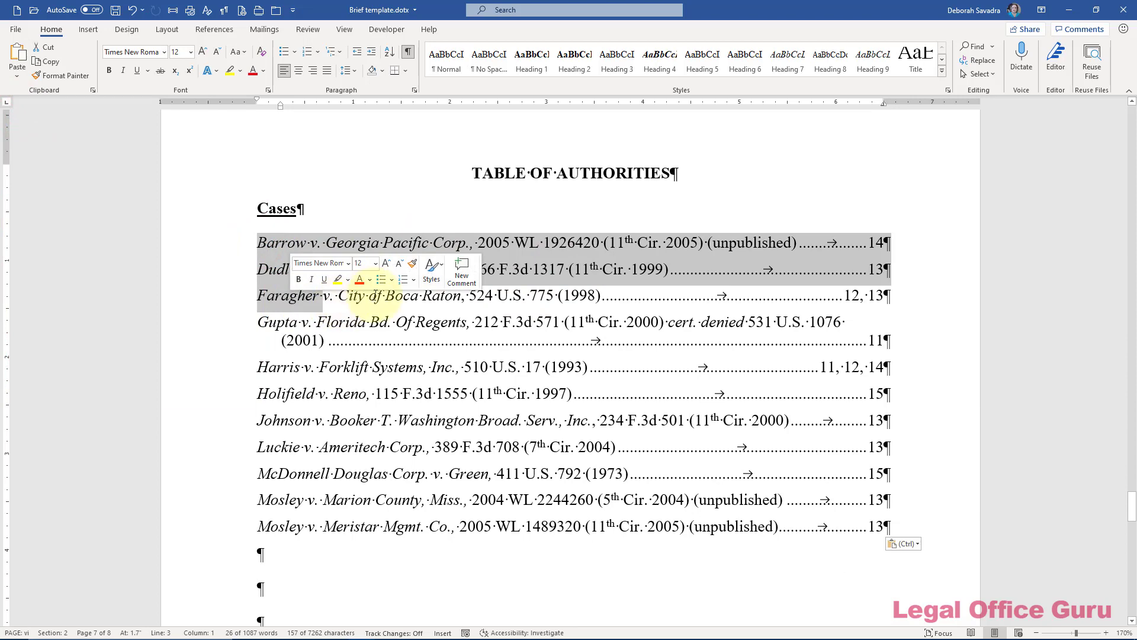
pyautogui.scroll(8, 440, 291)
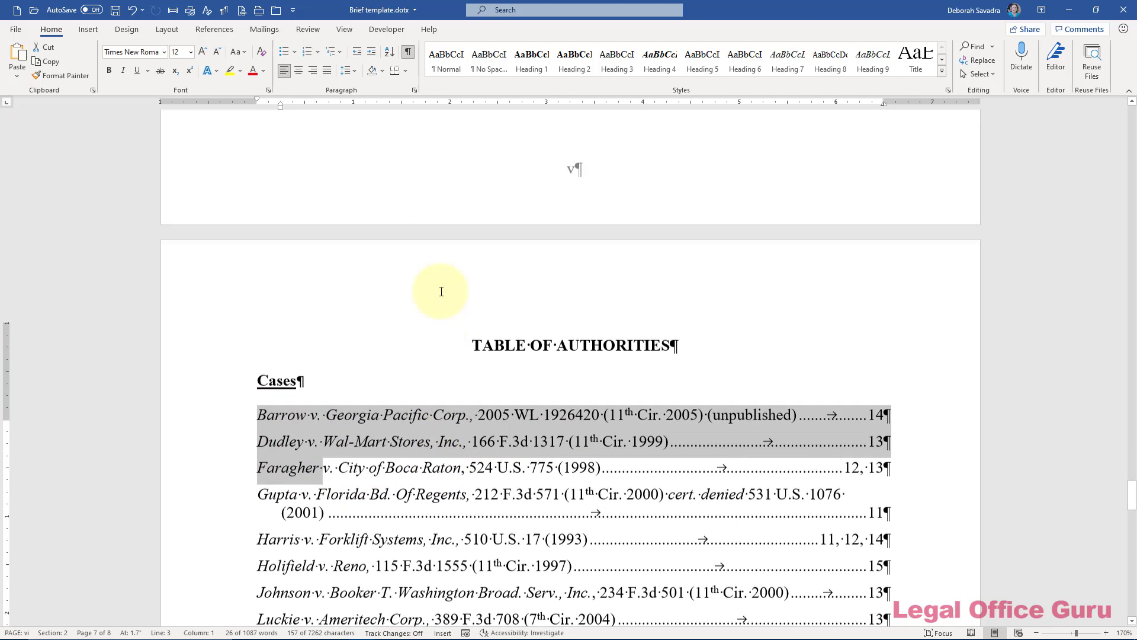
pyautogui.scroll(6, 440, 291)
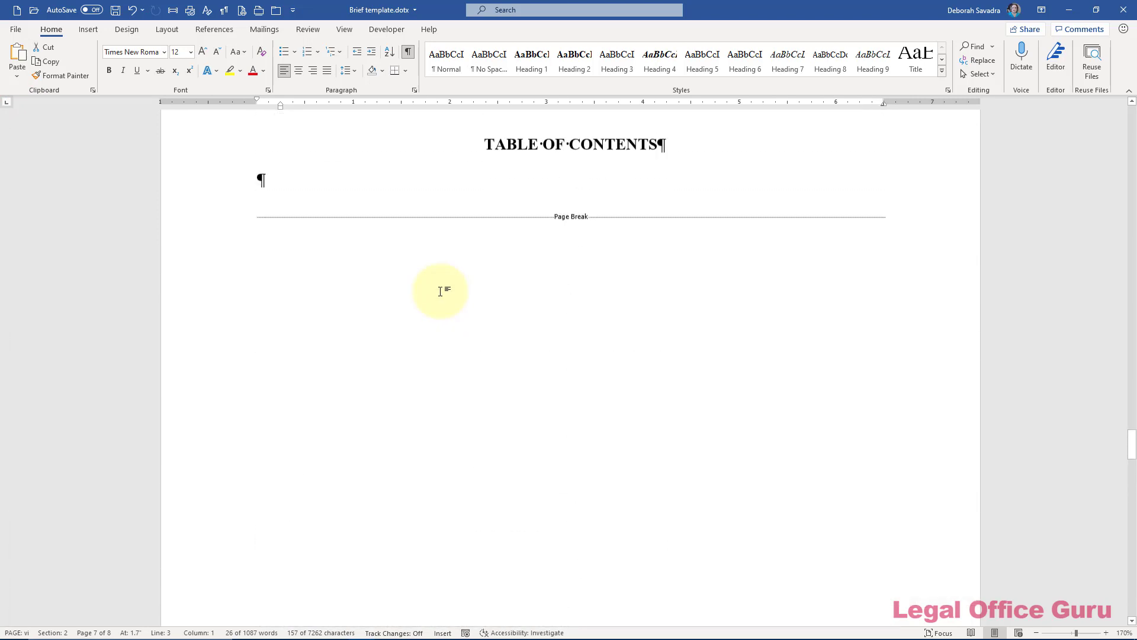
pyautogui.scroll(8, 440, 291)
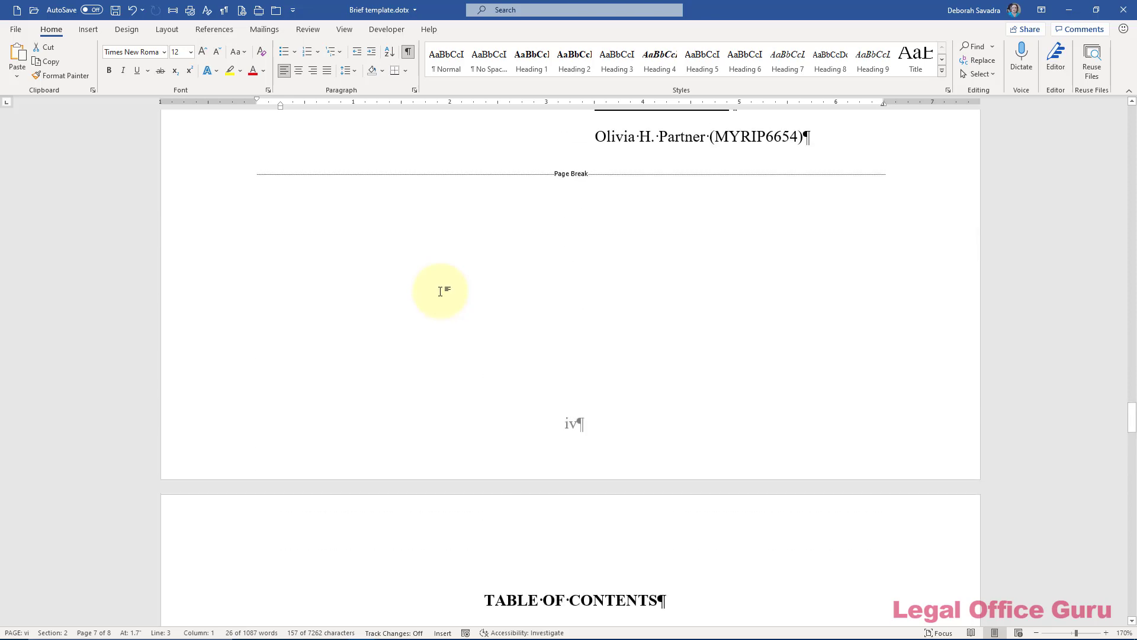
pyautogui.scroll(6, 441, 292)
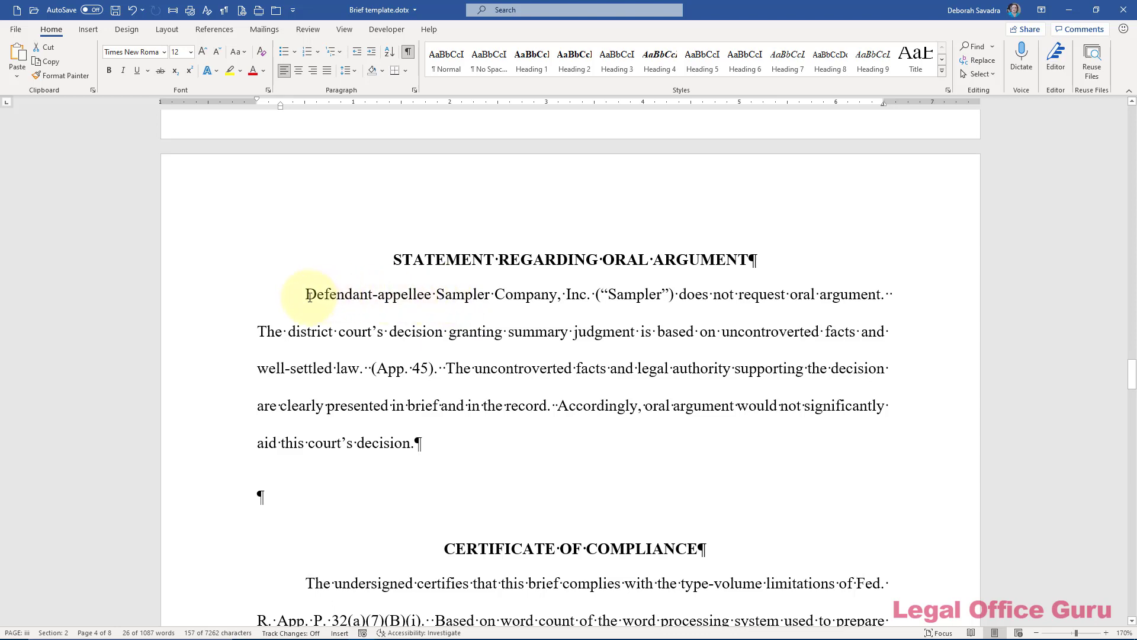
pyautogui.moveTo(307, 295); pyautogui.dragTo(586, 292)
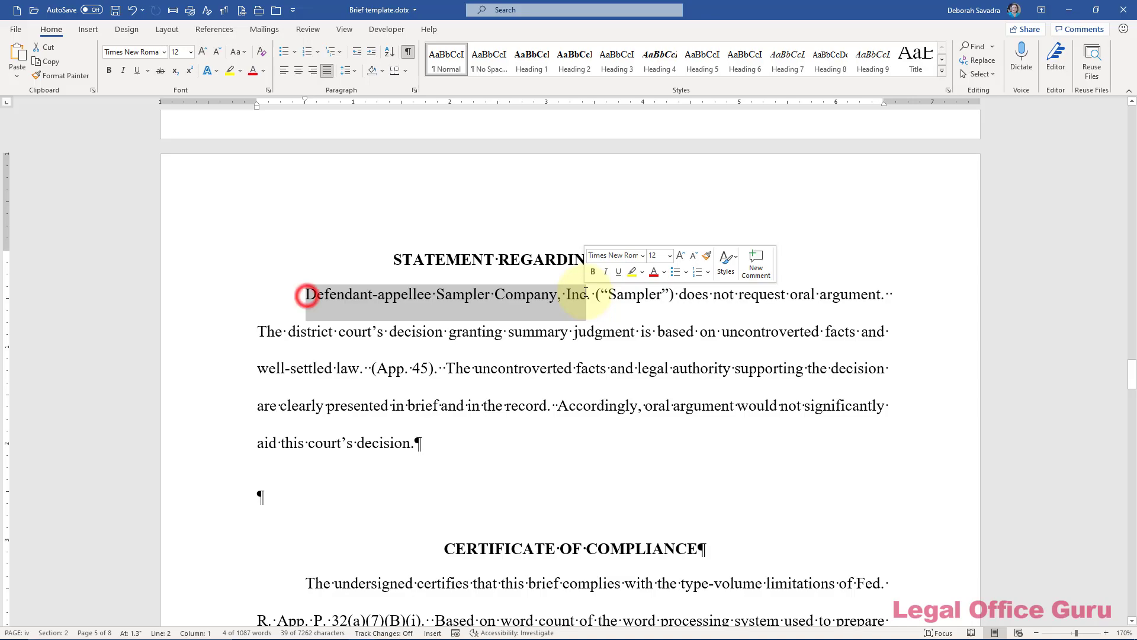
pyautogui.press('Delete')
pyautogui.press('Right')
pyautogui.press('Right')
pyautogui.press('Right')
pyautogui.press('Right')
pyautogui.press('Delete')
pyautogui.press('Delete')
pyautogui.press('Delete')
pyautogui.press('Delete')
pyautogui.press('Delete')
pyautogui.press('Delete')
pyautogui.press('Delete')
pyautogui.press('Left')
pyautogui.press('Left')
pyautogui.press('Left')
pyautogui.press('BackSpace')
pyautogui.write('________________')
pyautogui.press('Right')
pyautogui.press('Right')
pyautogui.press('Right')
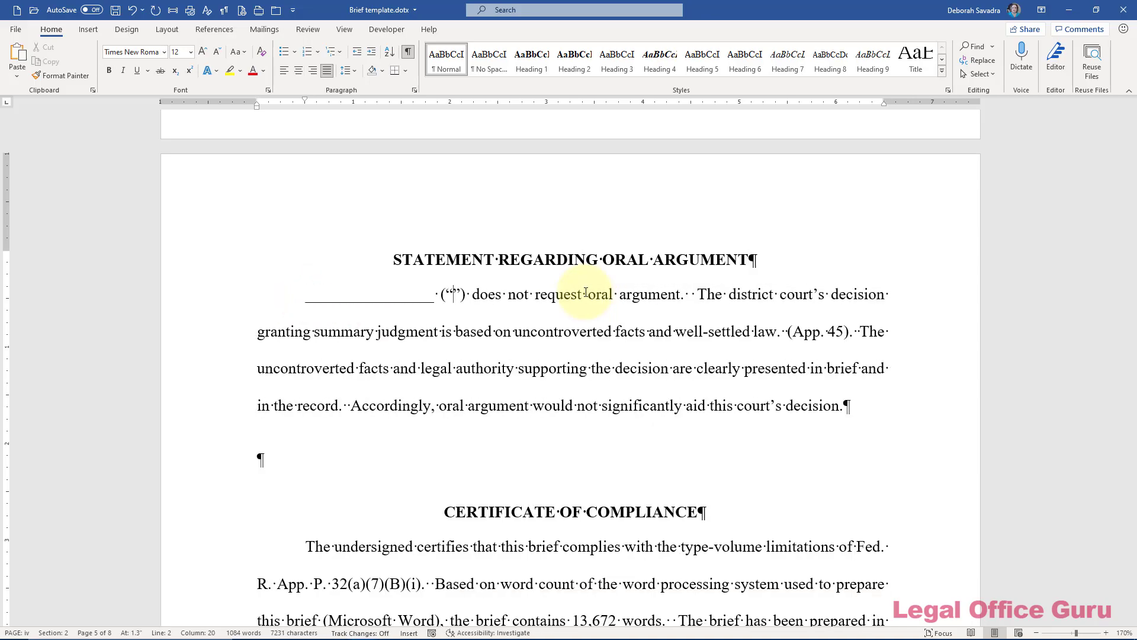
# Delete all the lorem ipsum placeholder text under the Certificate of Interested Persons heading.
pyautogui.scroll(20, 589, 426)
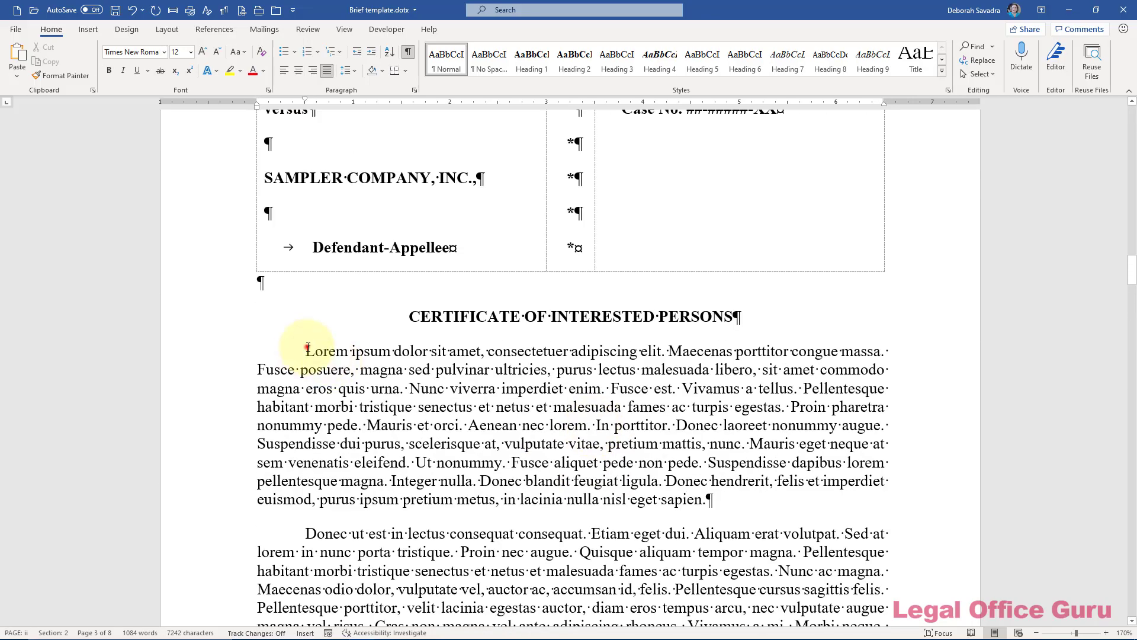
pyautogui.moveTo(307, 347); pyautogui.dragTo(944, 472)
pyautogui.press('Delete')
pyautogui.scroll(3, 564, 398)
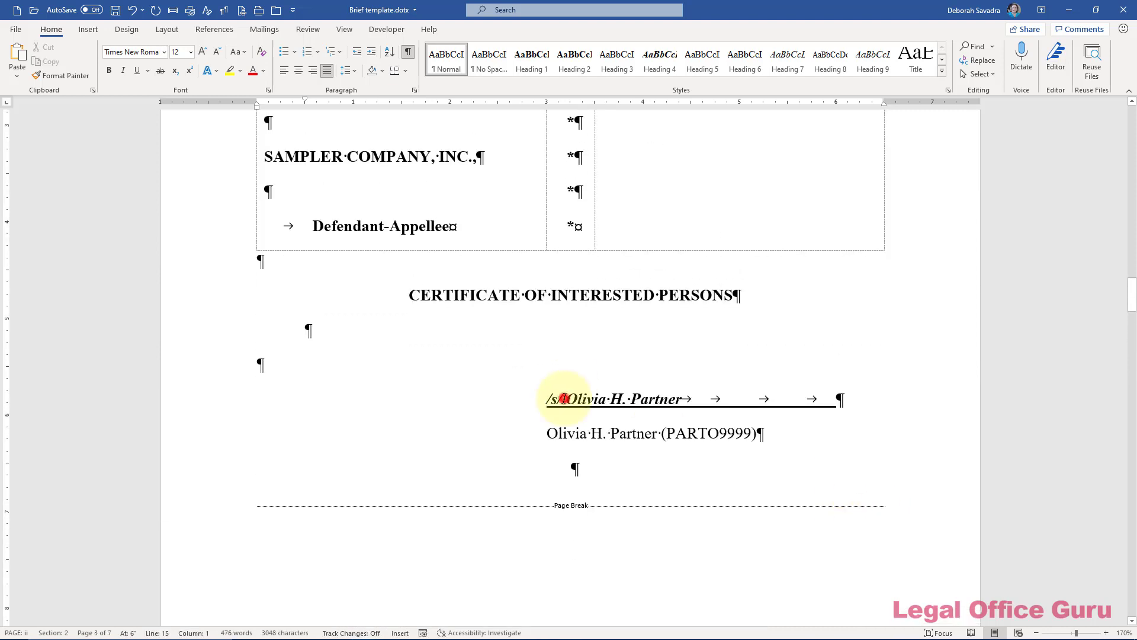
# Delete the attorney's name after "/s/" on the Certificate of Interested Persons signature line.
pyautogui.moveTo(564, 398); pyautogui.dragTo(682, 399)
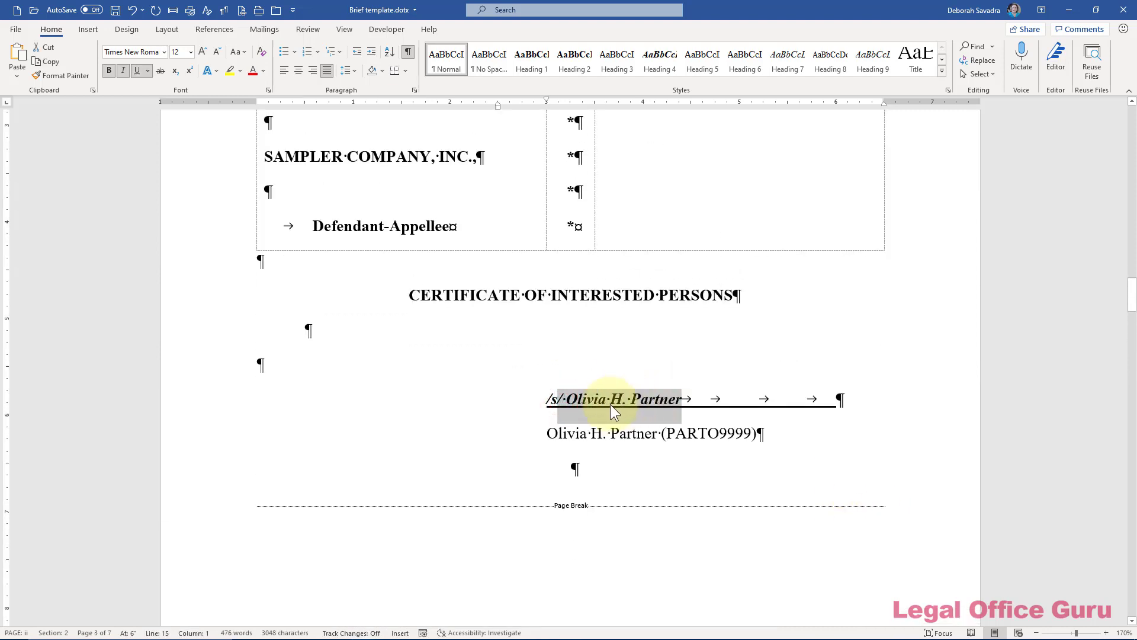
pyautogui.click(567, 396)
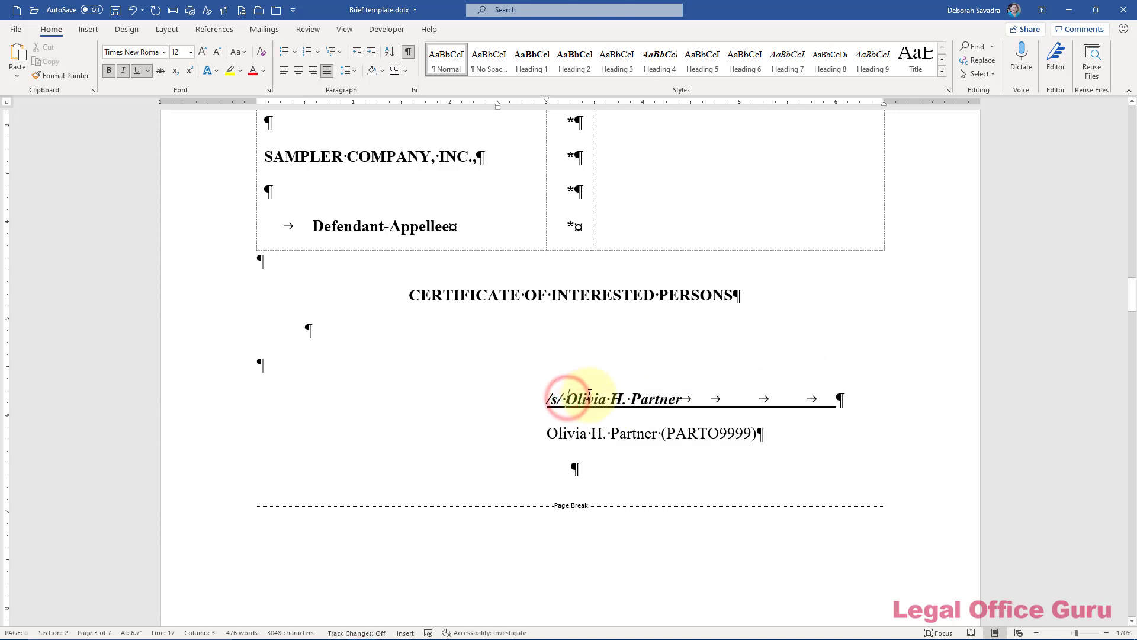
pyautogui.doubleClick(589, 394)
pyautogui.hotkey('ctrl', 'shift', 'Right')
pyautogui.hotkey('ctrl', 'shift', 'Right')
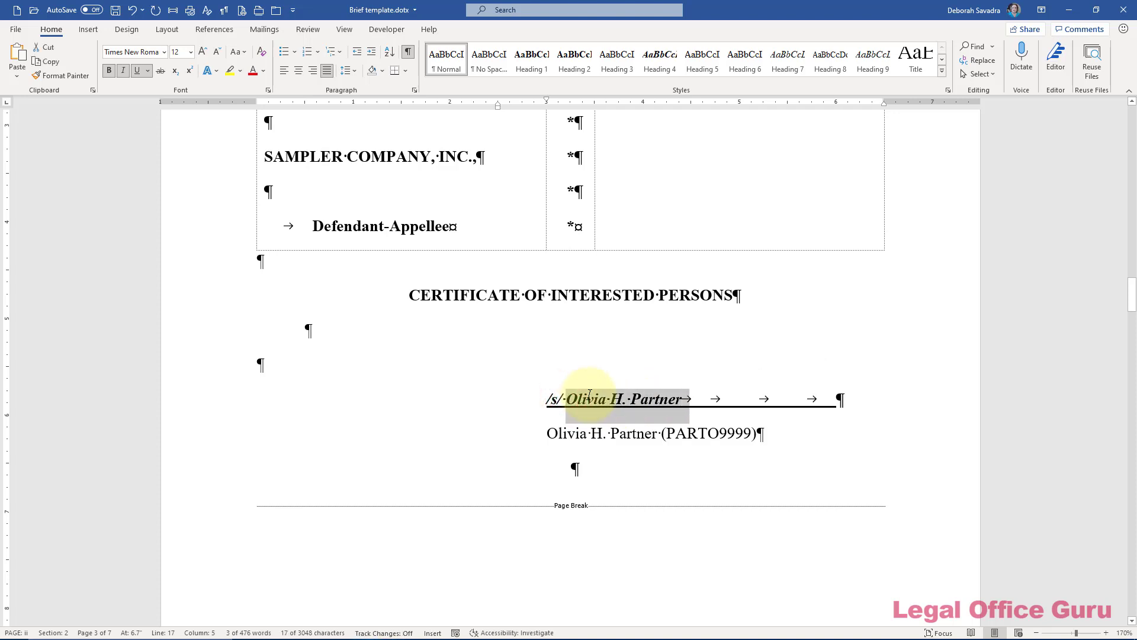
pyautogui.press('Delete')
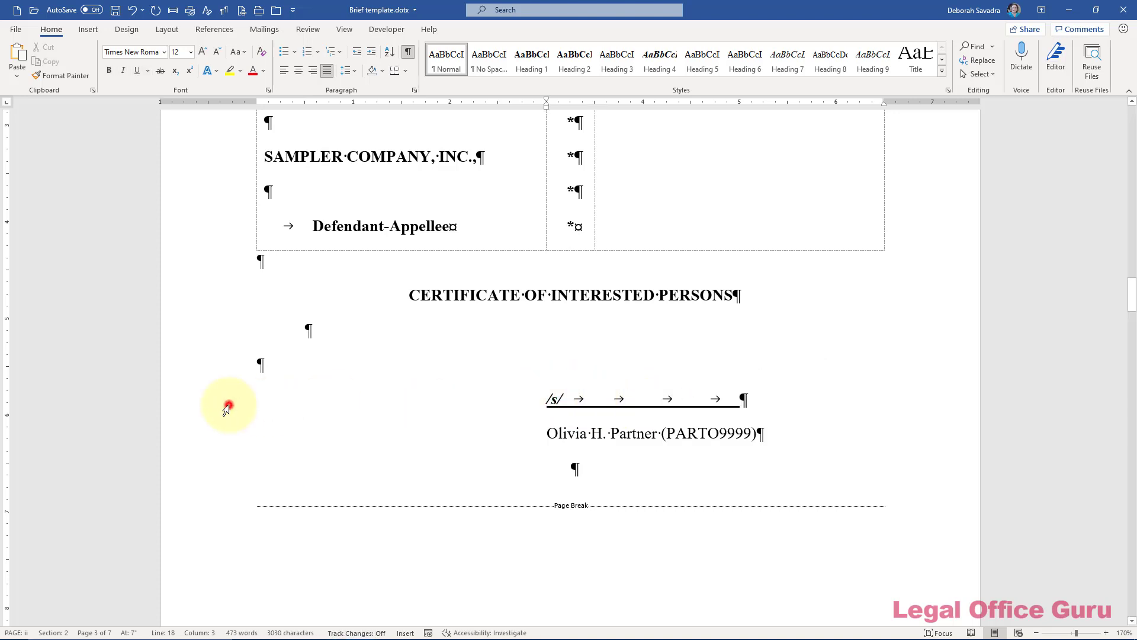
# Set the paragraph spacing after to 0 pt for the signature line and the printed name line below it.
pyautogui.moveTo(223, 406); pyautogui.dragTo(228, 429)
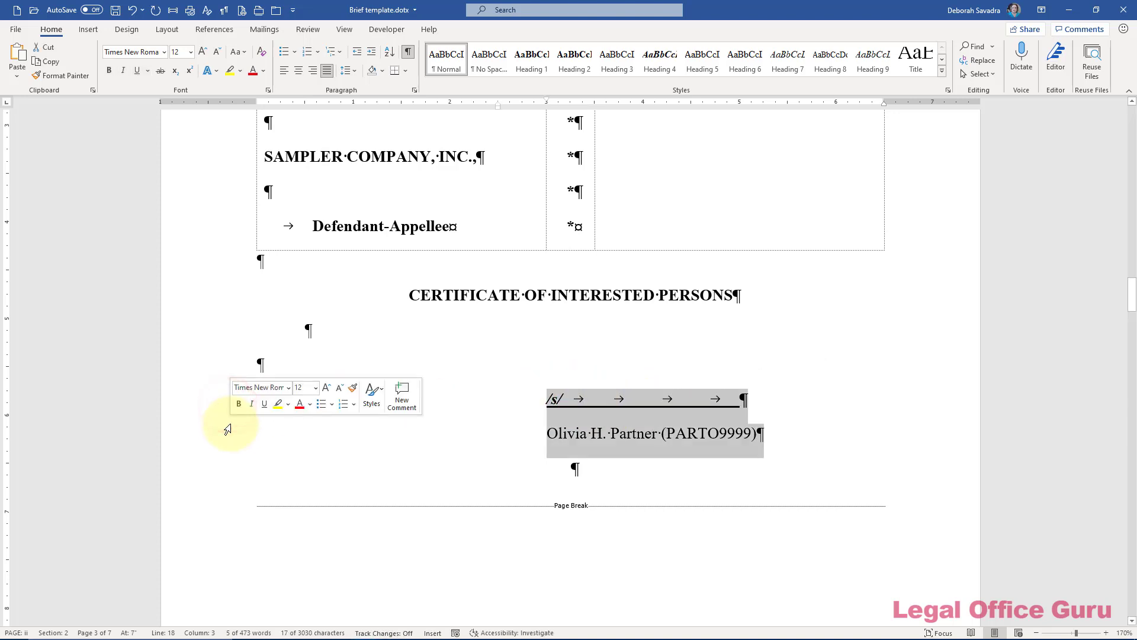
pyautogui.click(414, 90)
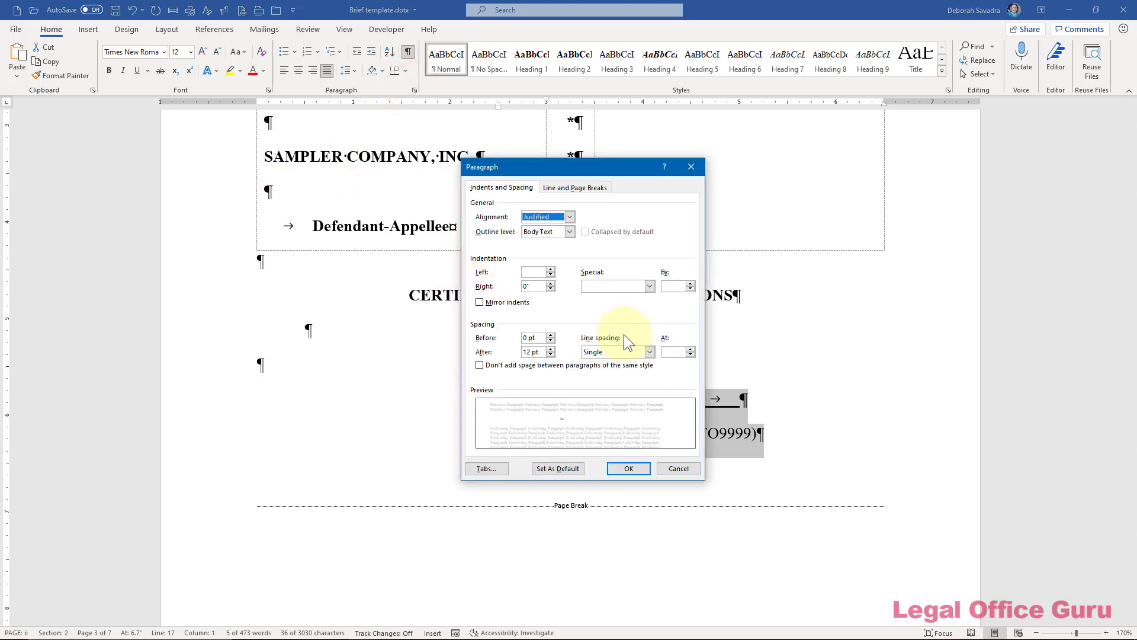
pyautogui.click(551, 354)
pyautogui.click(551, 355)
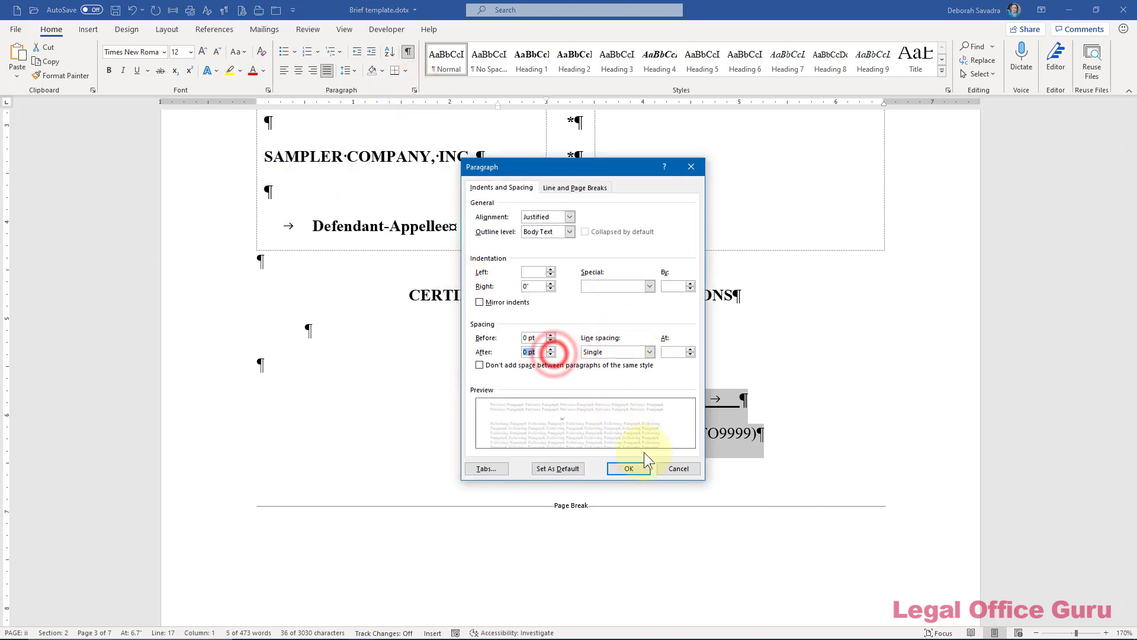
pyautogui.click(630, 468)
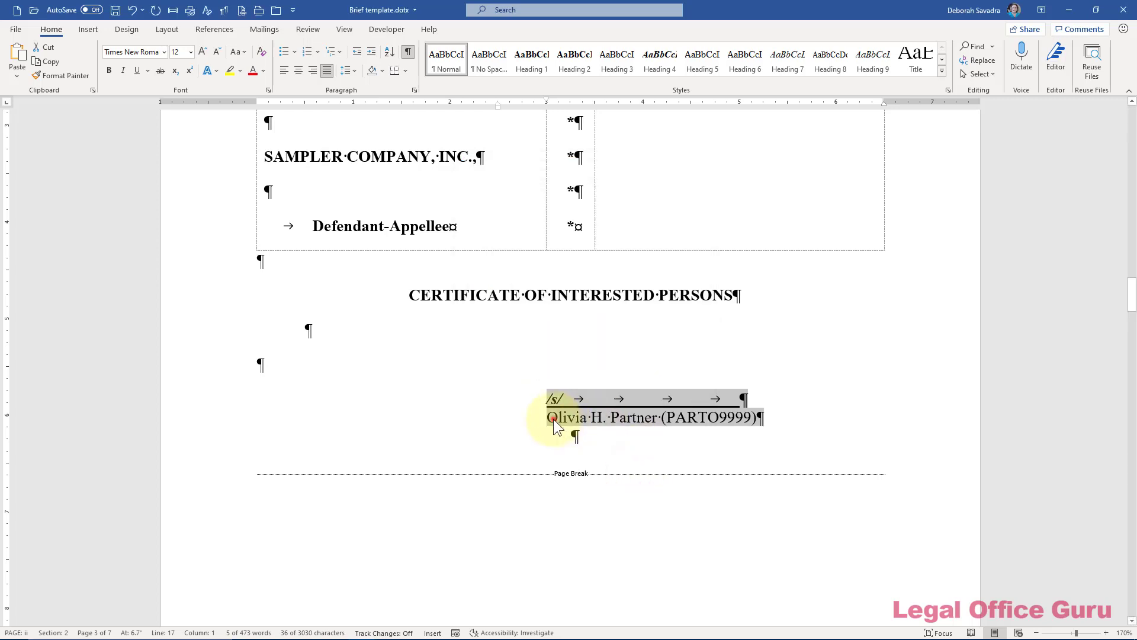
# Delete the attorney's printed name and the attorney code inside the parentheses below the signature line.
pyautogui.click(553, 418)
pyautogui.doubleClick(553, 415)
pyautogui.hotkey('ctrl', 'shift', 'Right')
pyautogui.hotkey('ctrl', 'shift', 'Right')
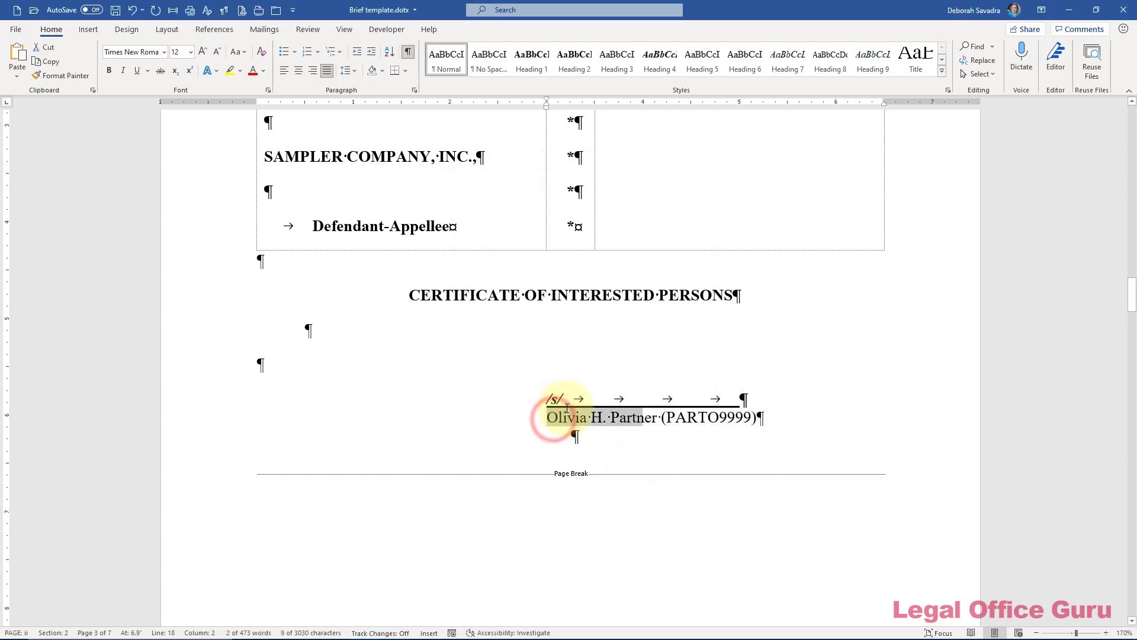
pyautogui.press('Delete')
pyautogui.hotkey('ctrl', 'shift', 'Right')
pyautogui.hotkey('ctrl', 'shift', 'Right')
pyautogui.press('Delete')
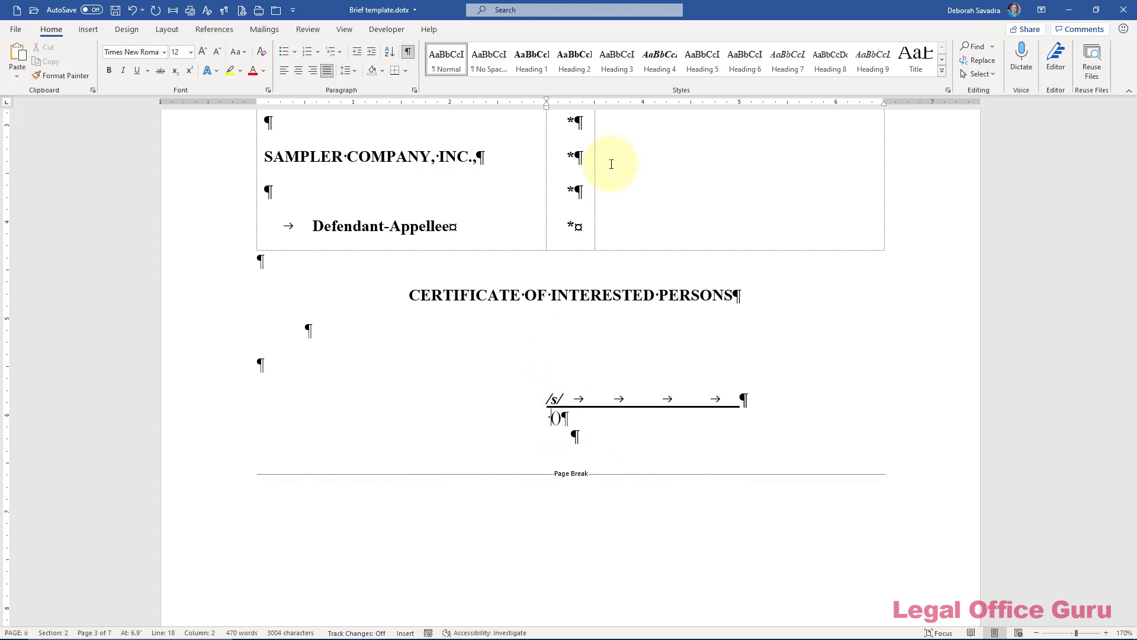
# Set the paragraph spacing after to 0 pt for the whole case caption table above the Certificate of Interested Persons.
pyautogui.scroll(4, 591, 298)
pyautogui.click(252, 157)
pyautogui.click(415, 90)
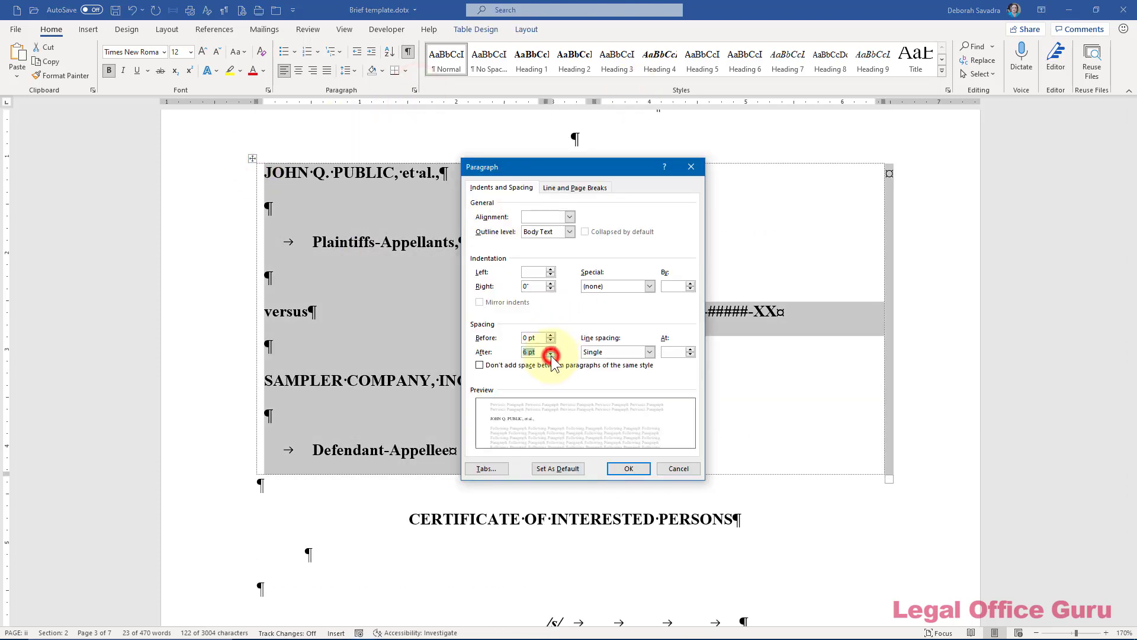
pyautogui.click(550, 355)
pyautogui.click(624, 471)
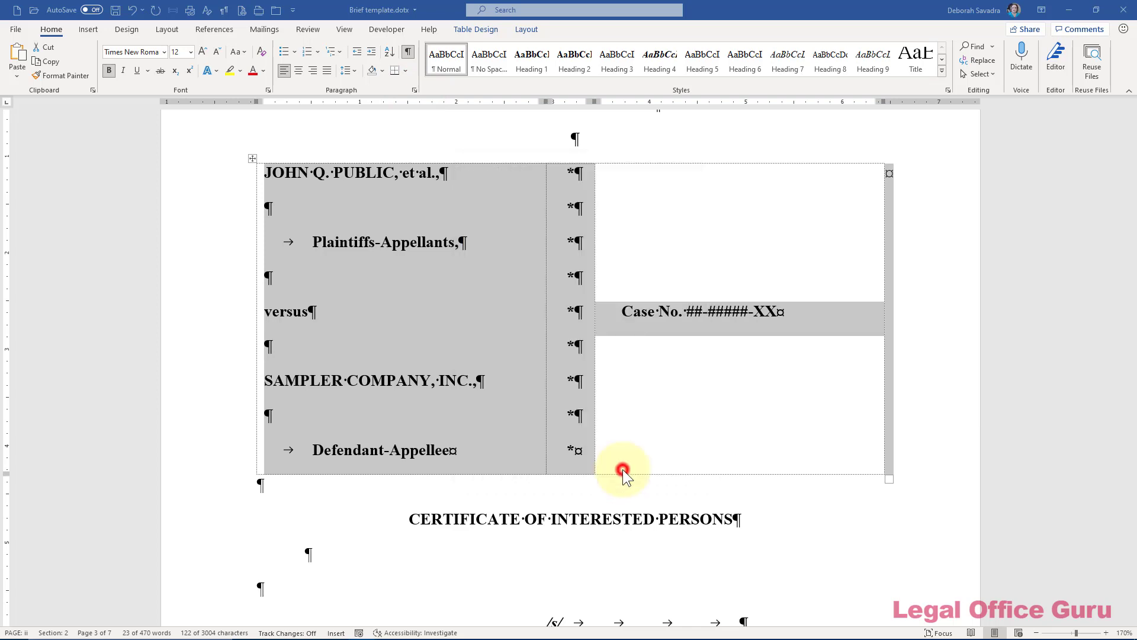
pyautogui.scroll(3, 627, 439)
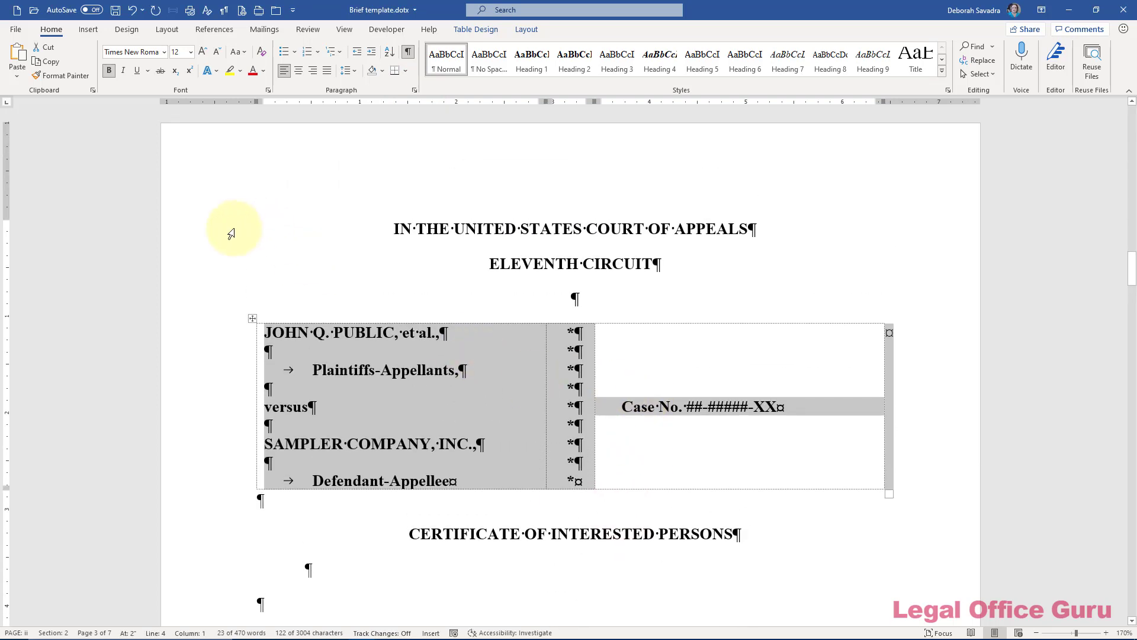
# Set the paragraph spacing after to 0 pt for the court heading lines and the blank line above the case caption table.
pyautogui.moveTo(231, 231); pyautogui.dragTo(263, 305)
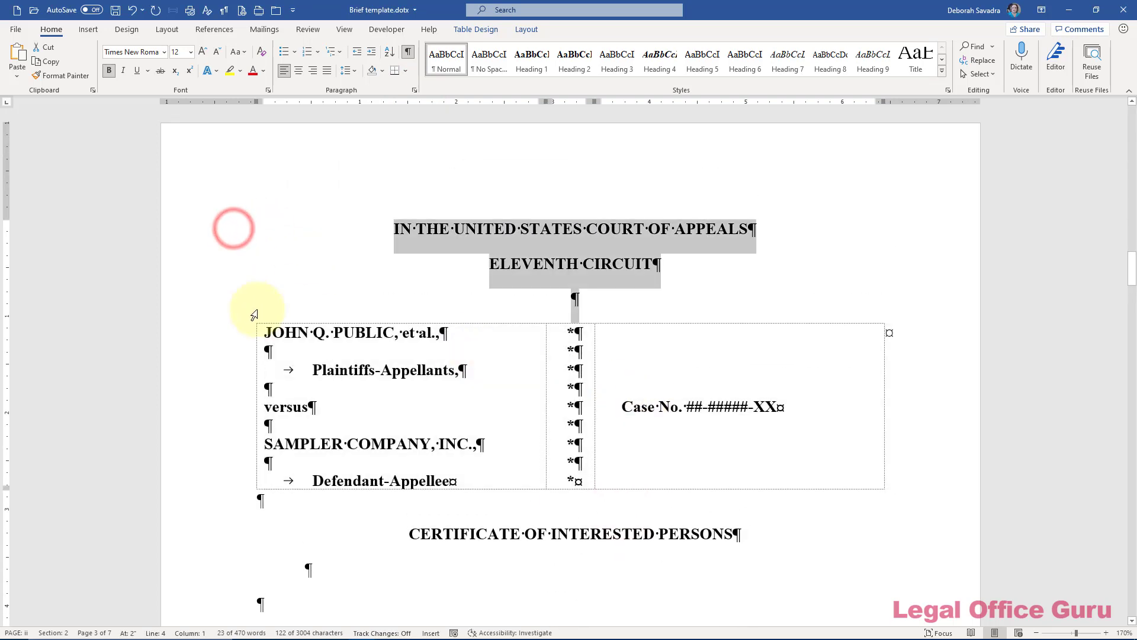
pyautogui.click(415, 91)
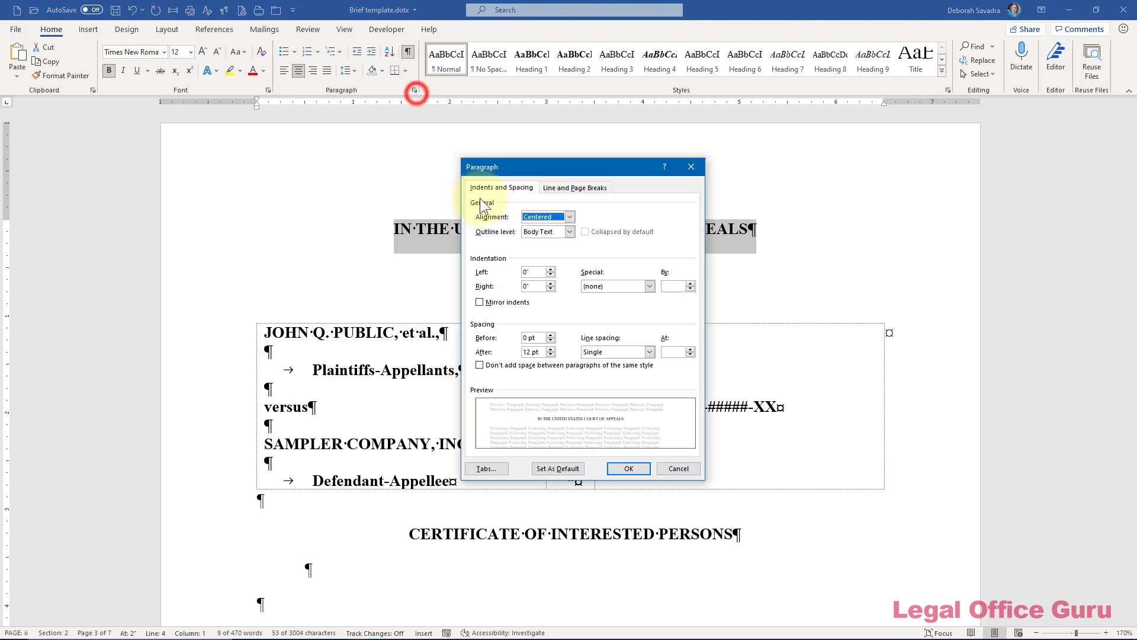
pyautogui.click(552, 354)
pyautogui.click(552, 355)
pyautogui.click(623, 469)
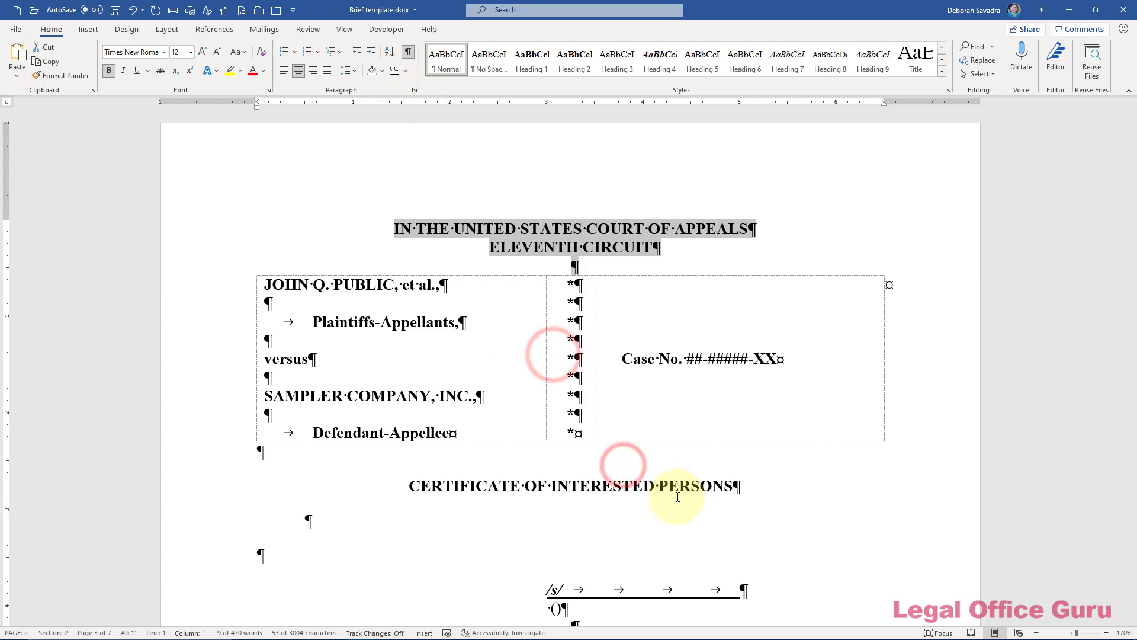
# Delete the plaintiff's name before ", et al." and the defendant company's name from the case caption table, keeping the punctuation.
pyautogui.moveTo(265, 284); pyautogui.dragTo(328, 293)
pyautogui.press('Delete')
pyautogui.moveTo(265, 396); pyautogui.dragTo(472, 396)
pyautogui.press('Delete')
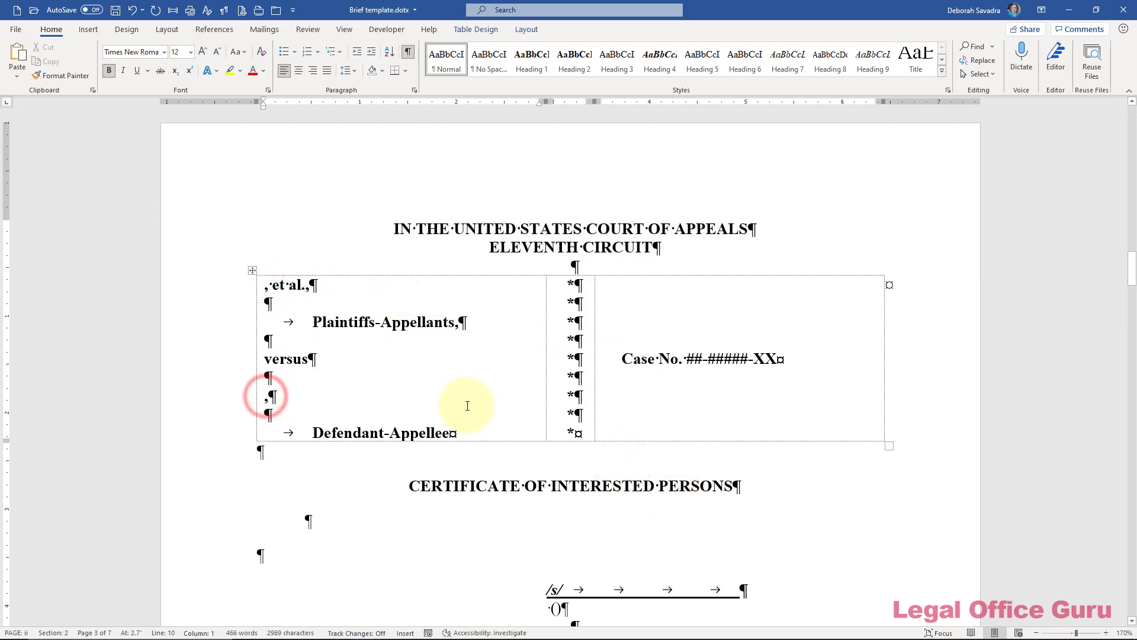
# Replace the word count 13,672 in the Certificate of Compliance with a NumWords document information field using the #,##0 numeric format.
pyautogui.scroll(3, 495, 406)
pyautogui.scroll(-15, 495, 407)
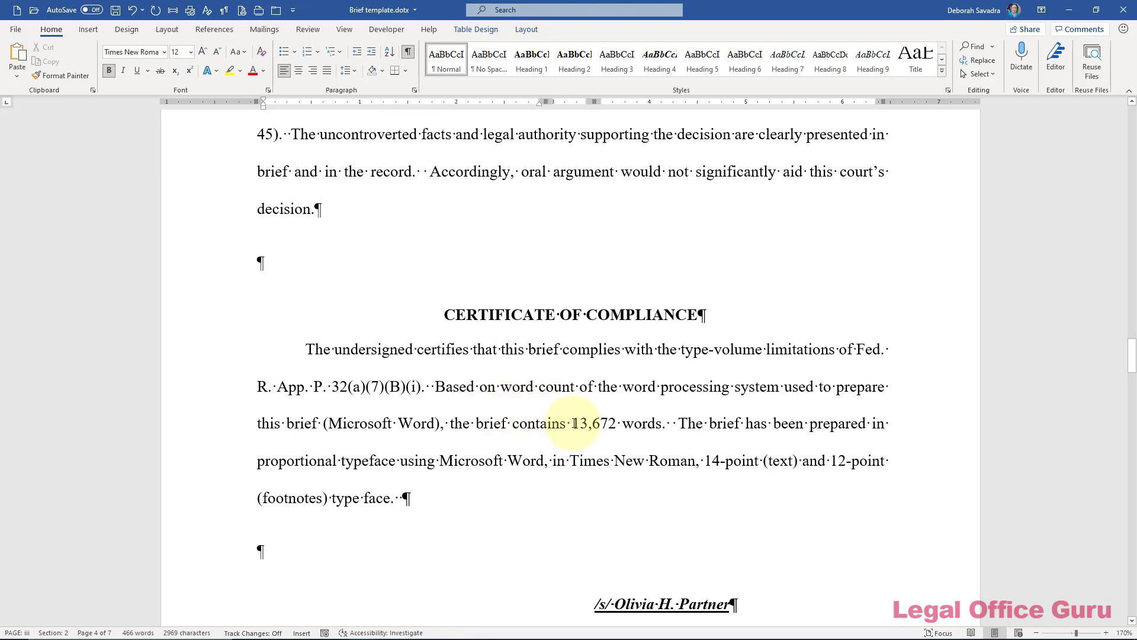
pyautogui.moveTo(572, 423); pyautogui.dragTo(604, 421)
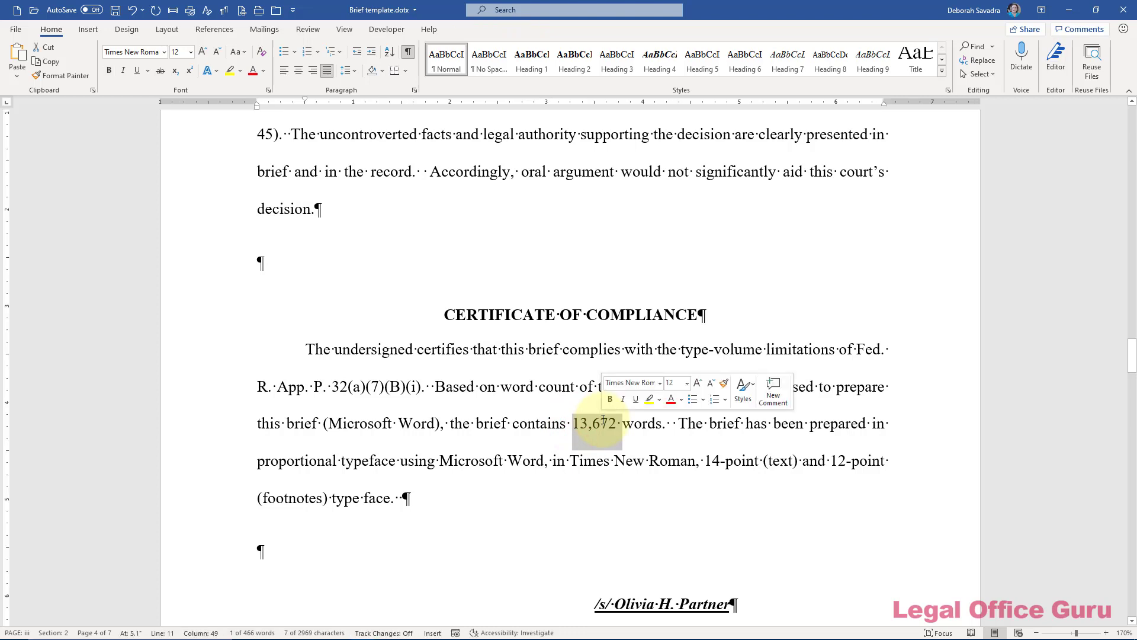
pyautogui.hotkey('shift', 'Left')
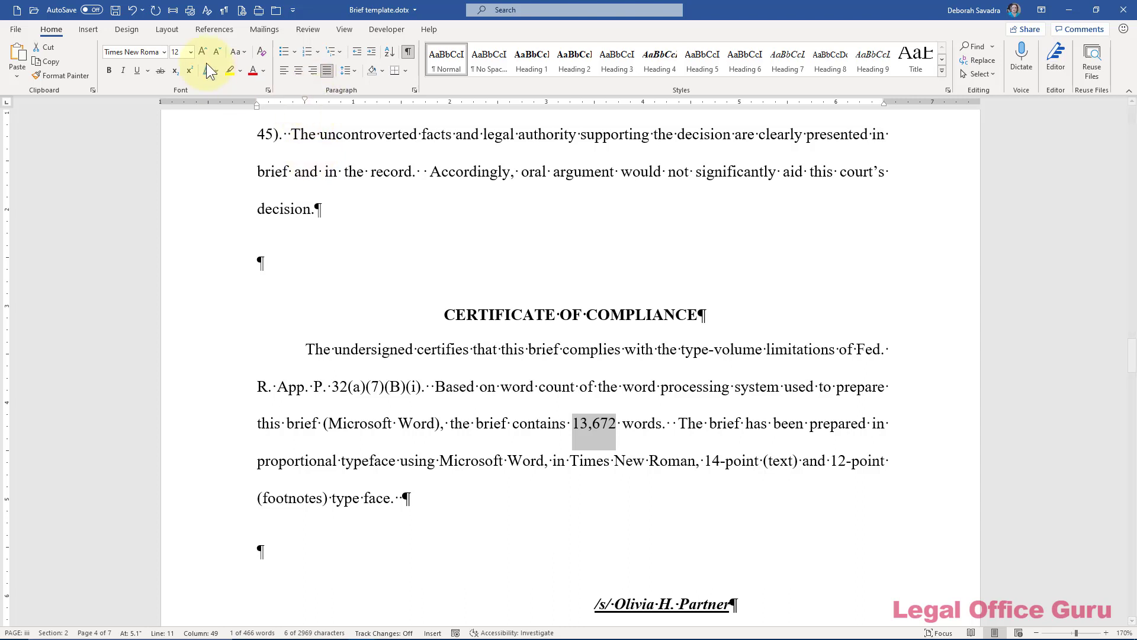
pyautogui.click(95, 33)
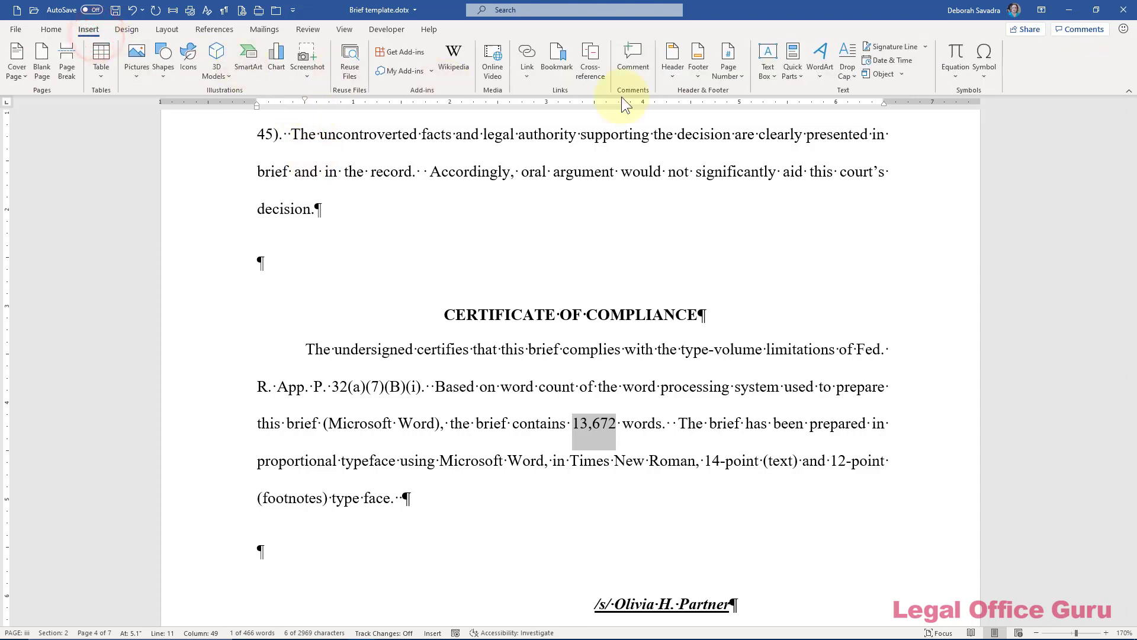
pyautogui.click(787, 76)
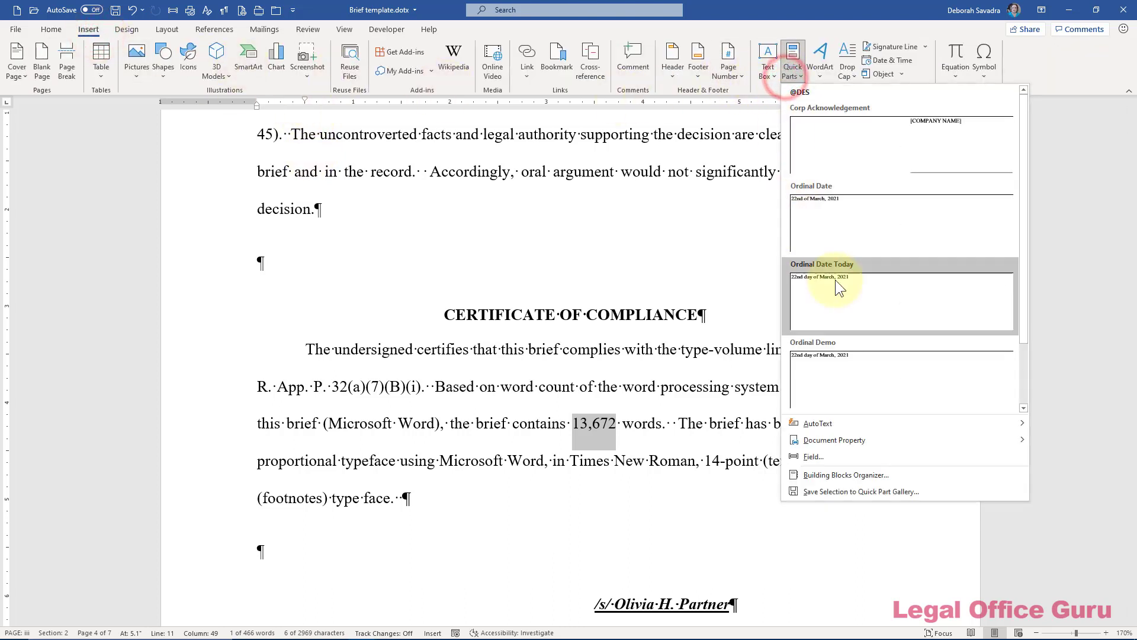
pyautogui.click(820, 457)
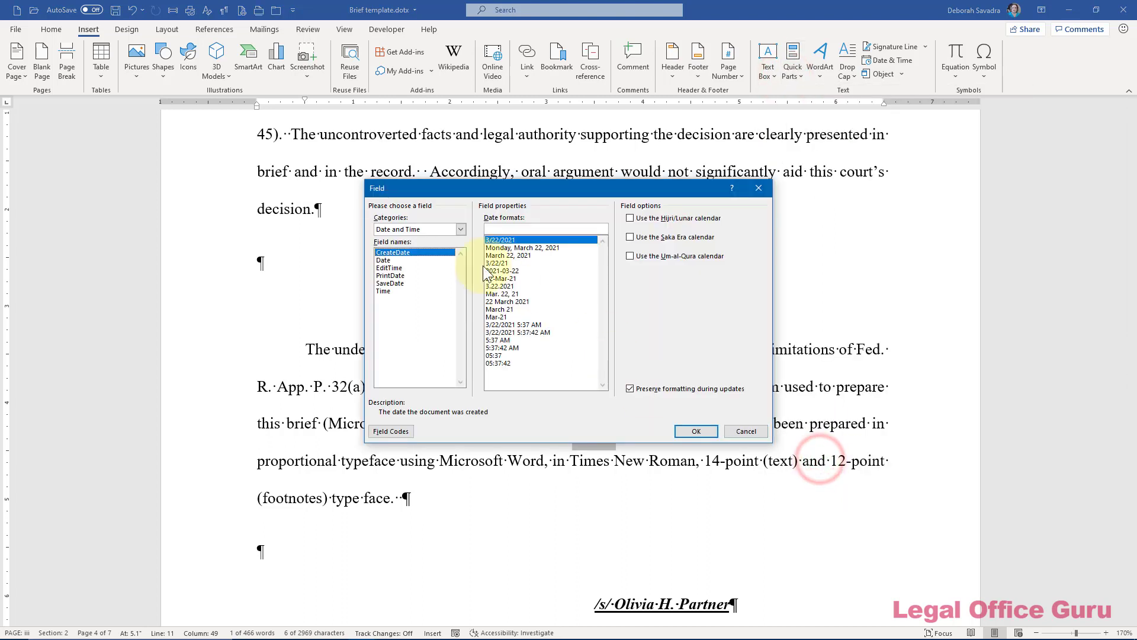
pyautogui.click(460, 230)
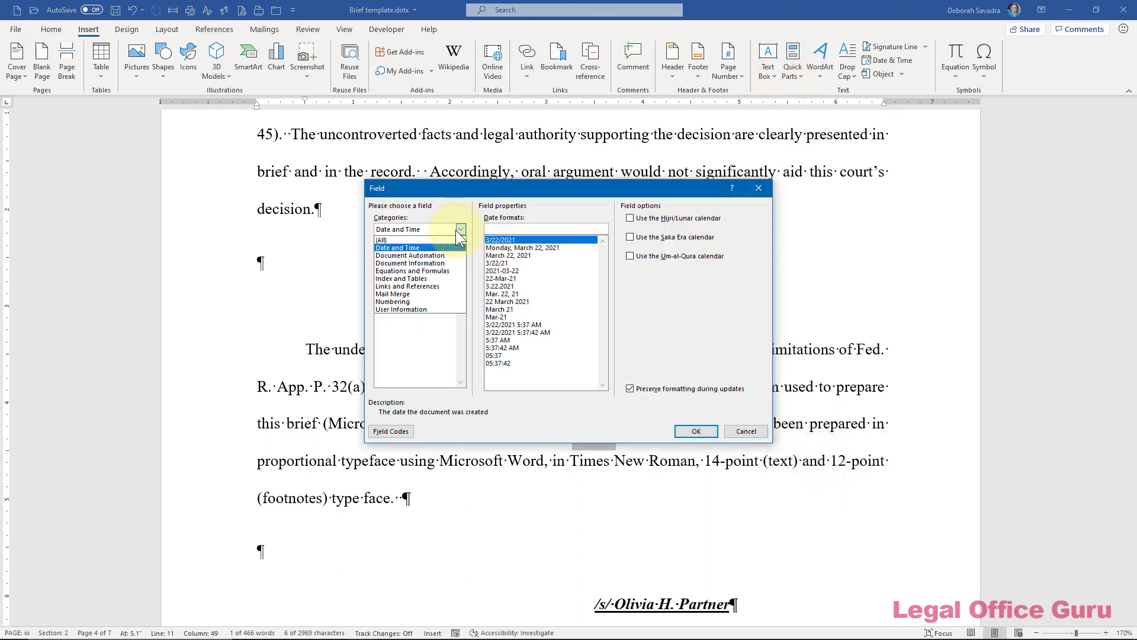
pyautogui.click(441, 263)
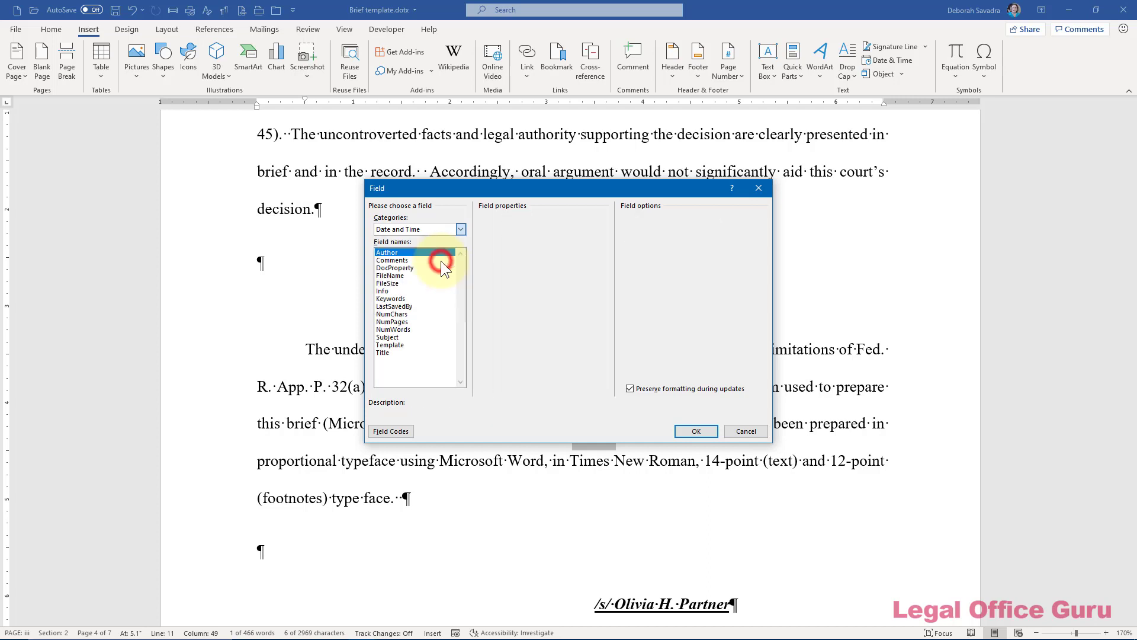
pyautogui.click(403, 330)
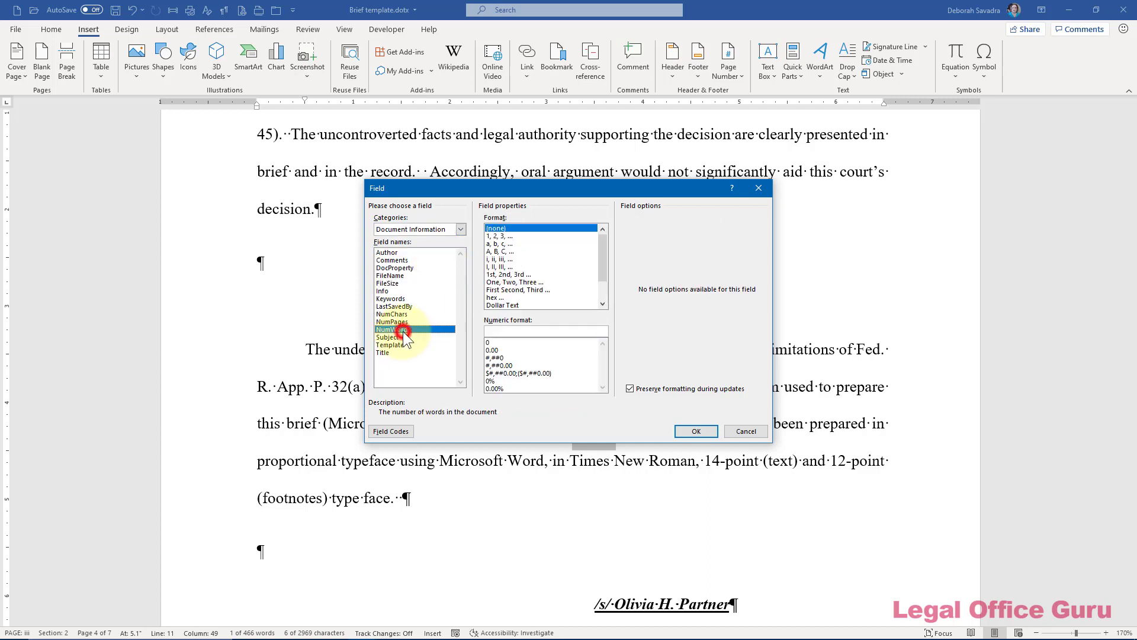
pyautogui.click(499, 357)
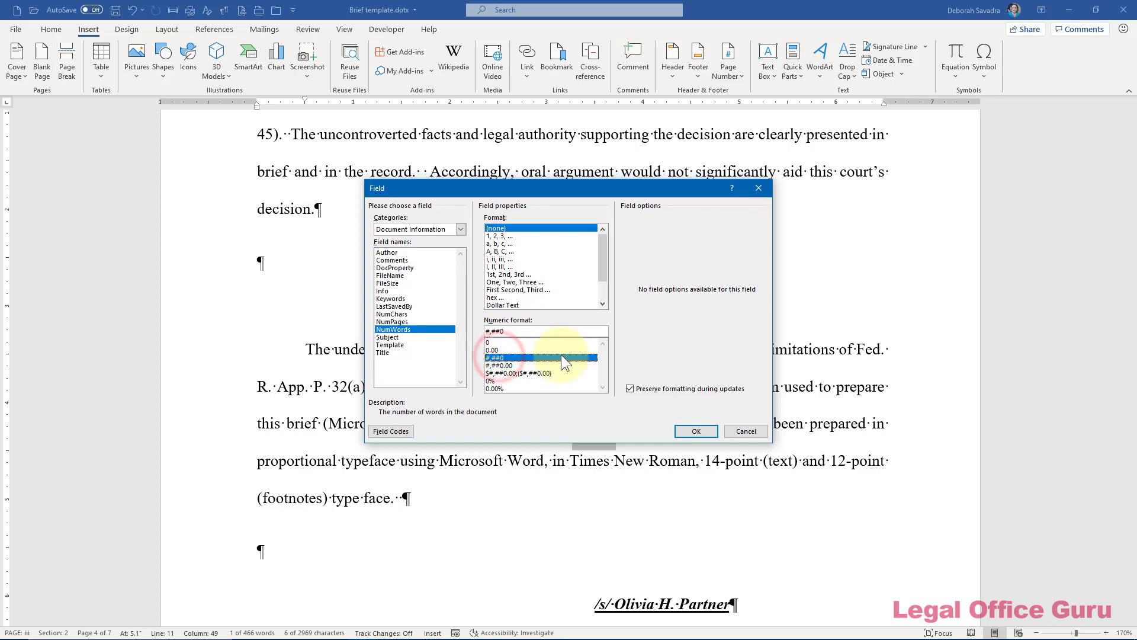
pyautogui.click(701, 430)
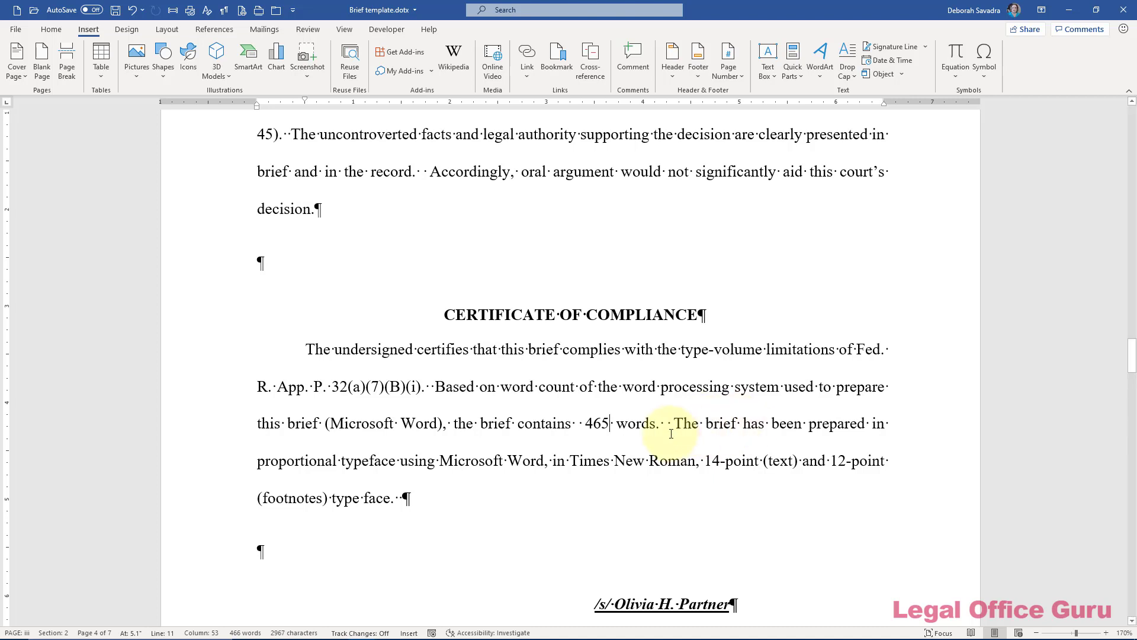
# Replace the word count field in the Certificate of Compliance with a fill-in blank made of underscores.
pyautogui.hotkey('ctrl', 'z')
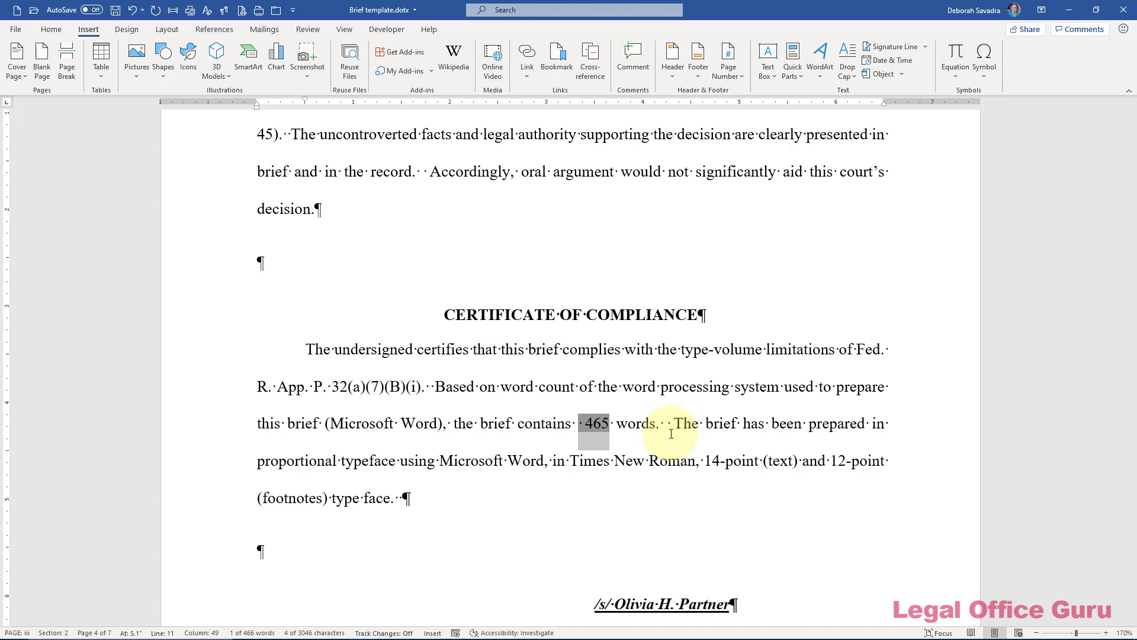
pyautogui.press('Delete')
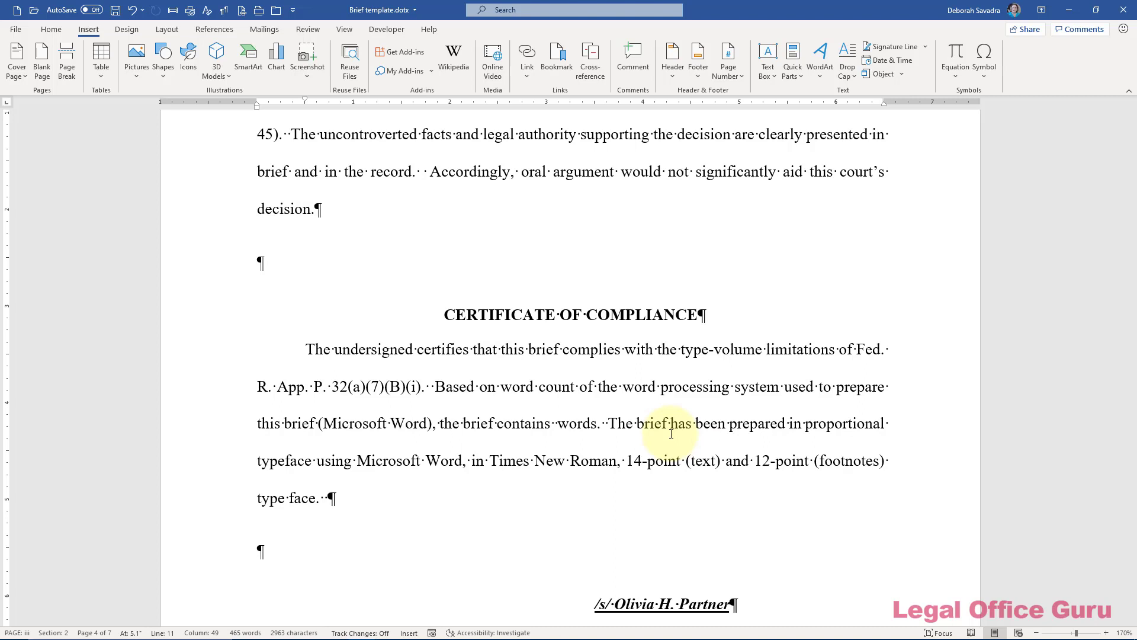
pyautogui.write('________')
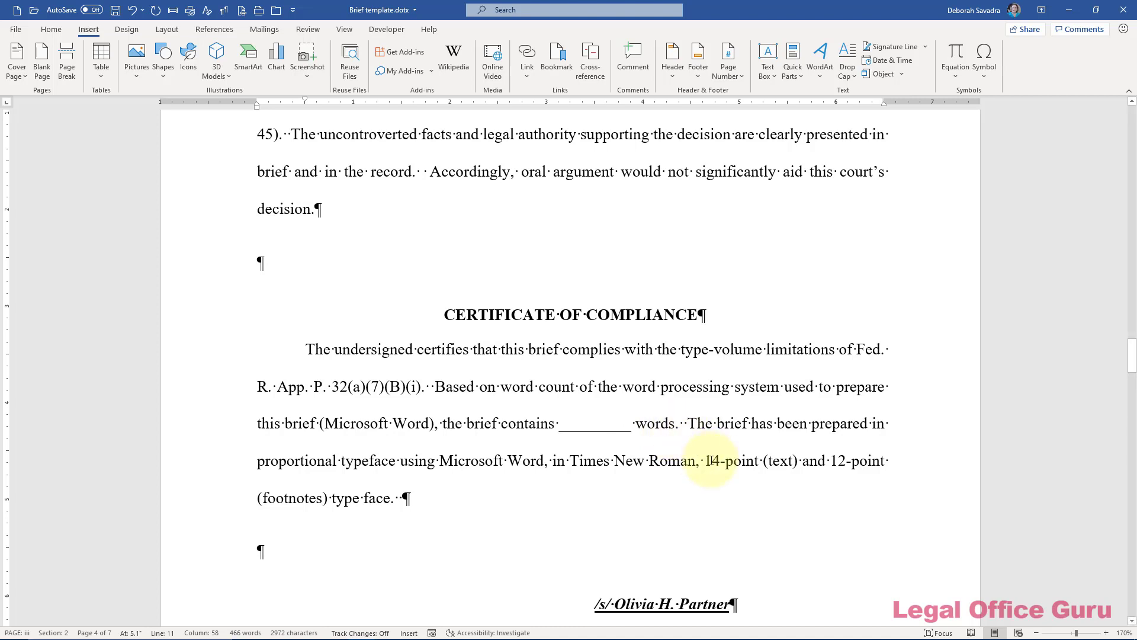
# Set the paragraph spacing after to 0 pt for the signature and printed name lines under the Certificate of Compliance.
pyautogui.scroll(-3, 711, 461)
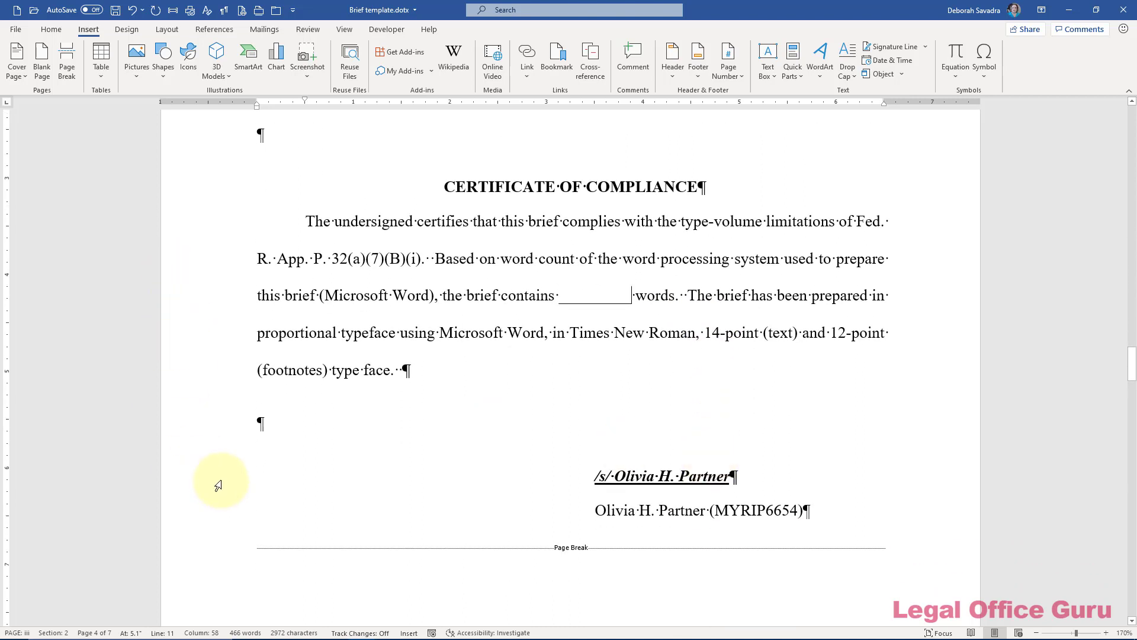
pyautogui.moveTo(223, 477); pyautogui.dragTo(228, 528)
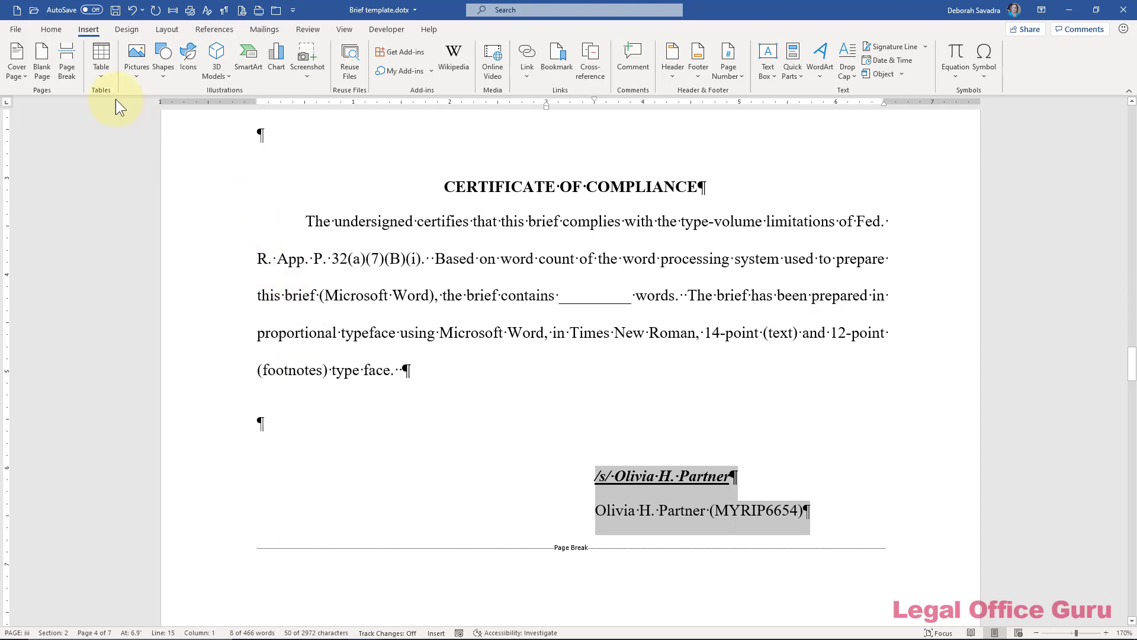
pyautogui.click(45, 30)
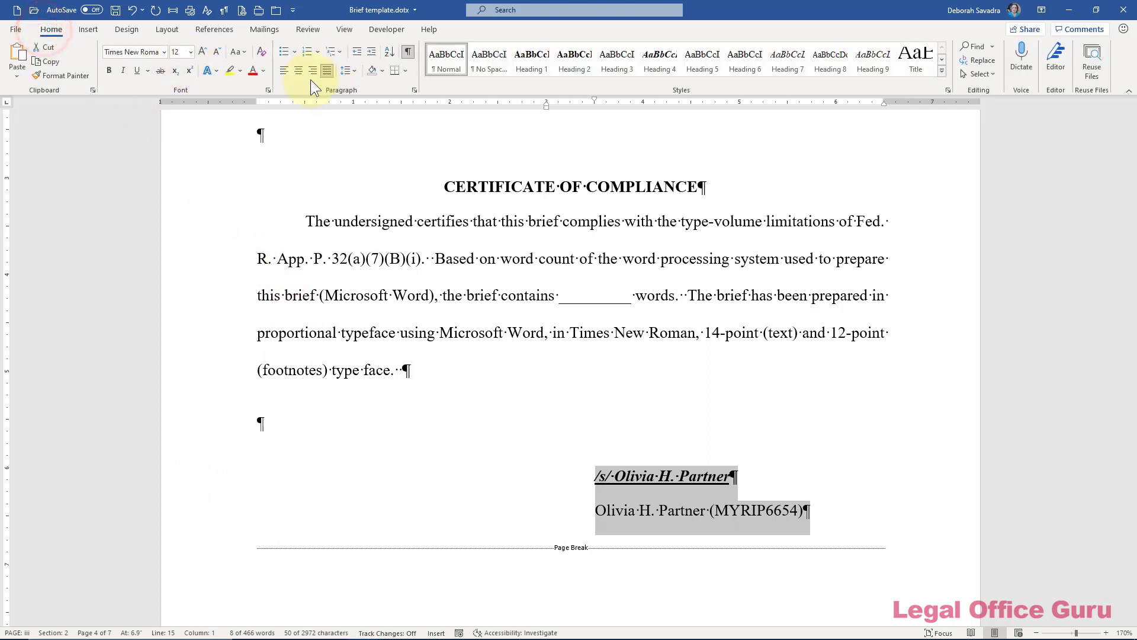
pyautogui.click(414, 90)
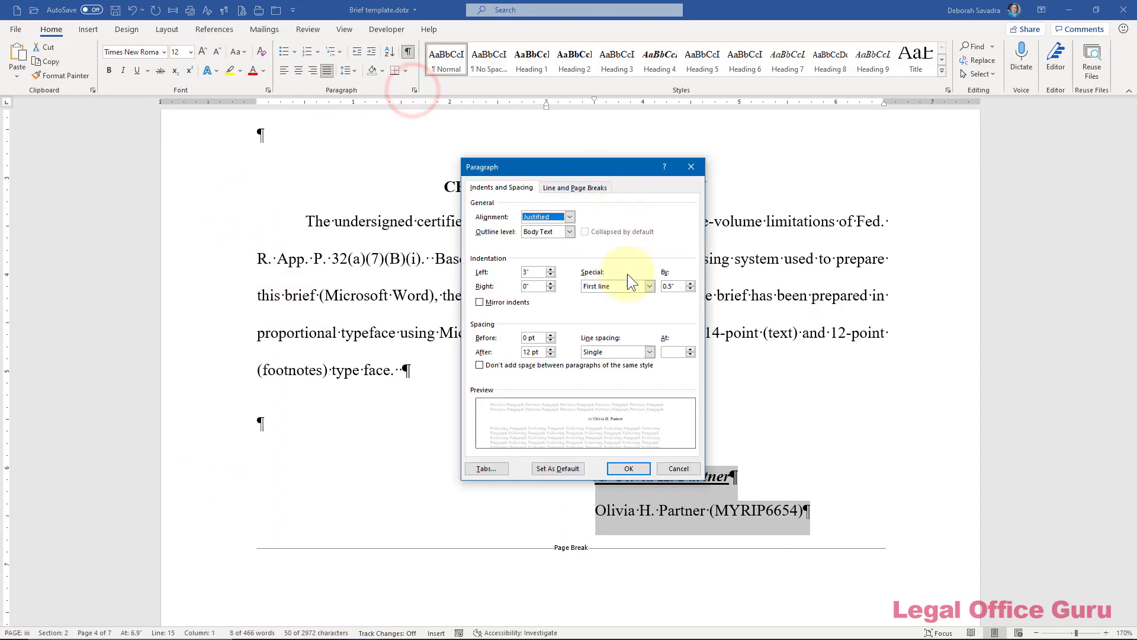
pyautogui.click(551, 354)
pyautogui.click(550, 354)
pyautogui.click(621, 469)
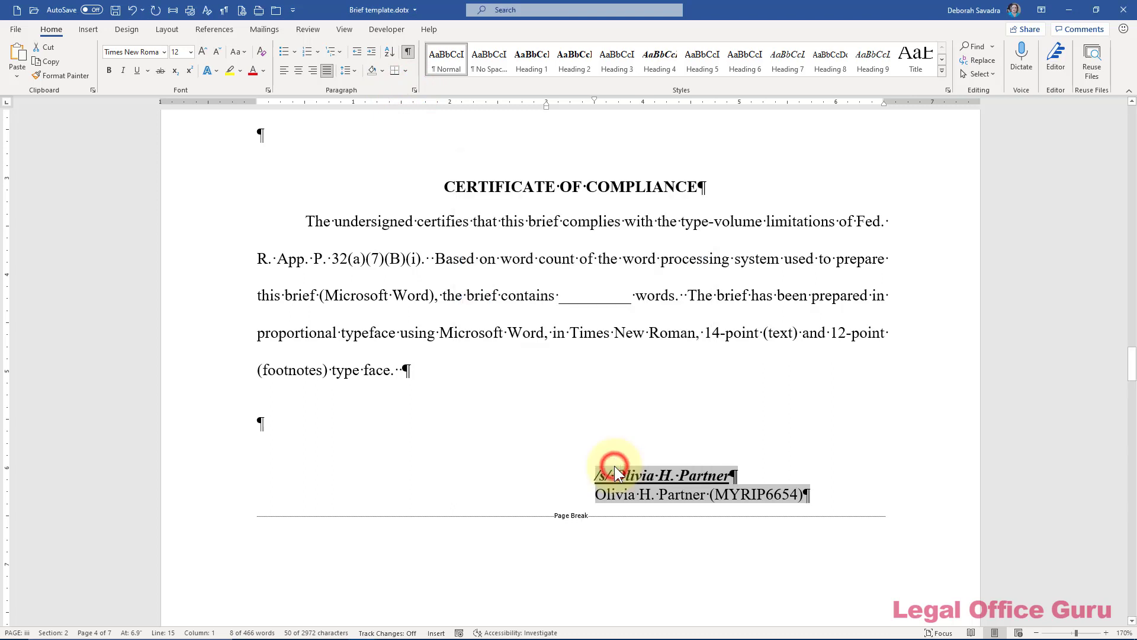
# Replace the attorney's name after "/s/" on the Certificate of Compliance signature line with two tabs to extend the underline.
pyautogui.click(611, 474)
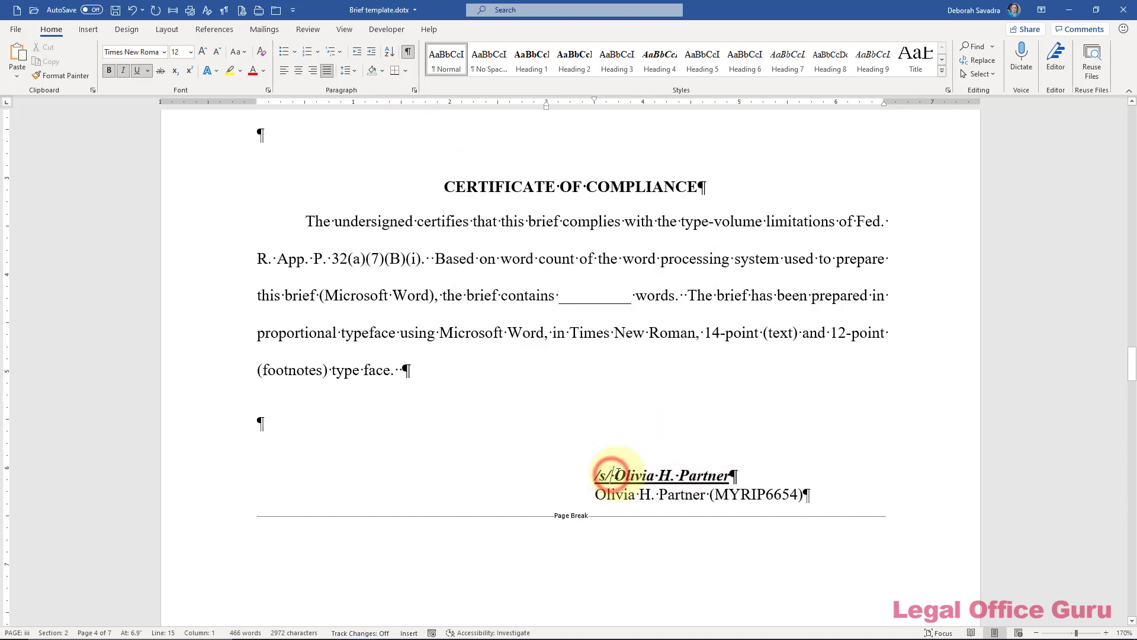
pyautogui.moveTo(618, 474); pyautogui.dragTo(721, 474)
pyautogui.press('Delete')
pyautogui.press('Tab')
pyautogui.press('Tab')
# Delete the attorney's printed name and the code inside the parentheses below the Certificate of Compliance signature line.
pyautogui.moveTo(595, 494); pyautogui.dragTo(705, 494)
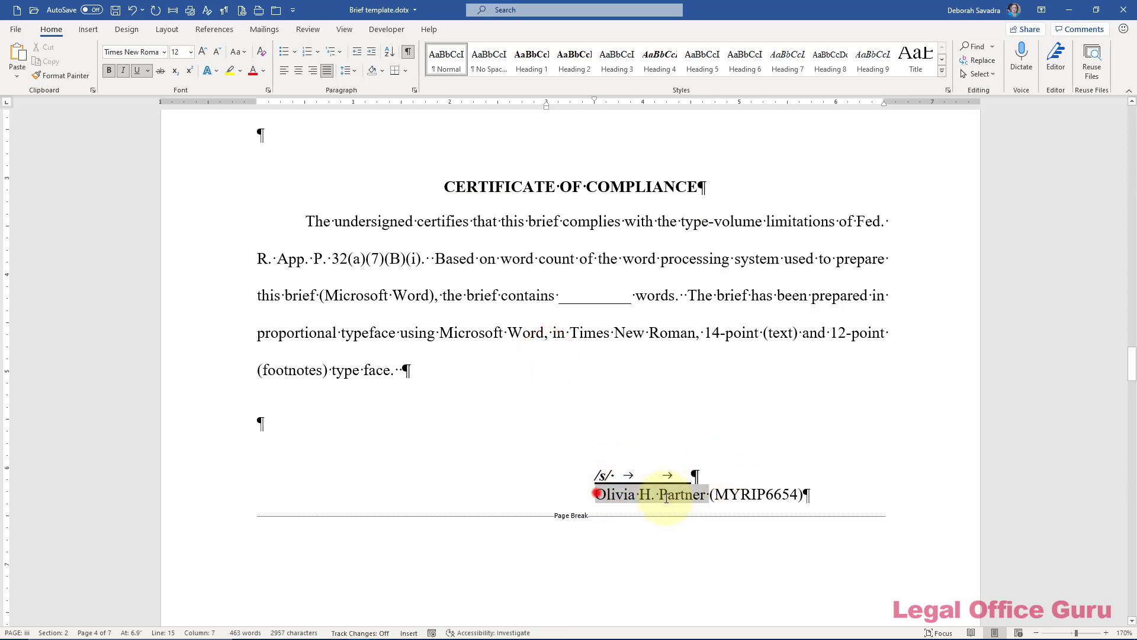
pyautogui.press('Delete')
pyautogui.hotkey('shift', 'End')
pyautogui.press('Delete')
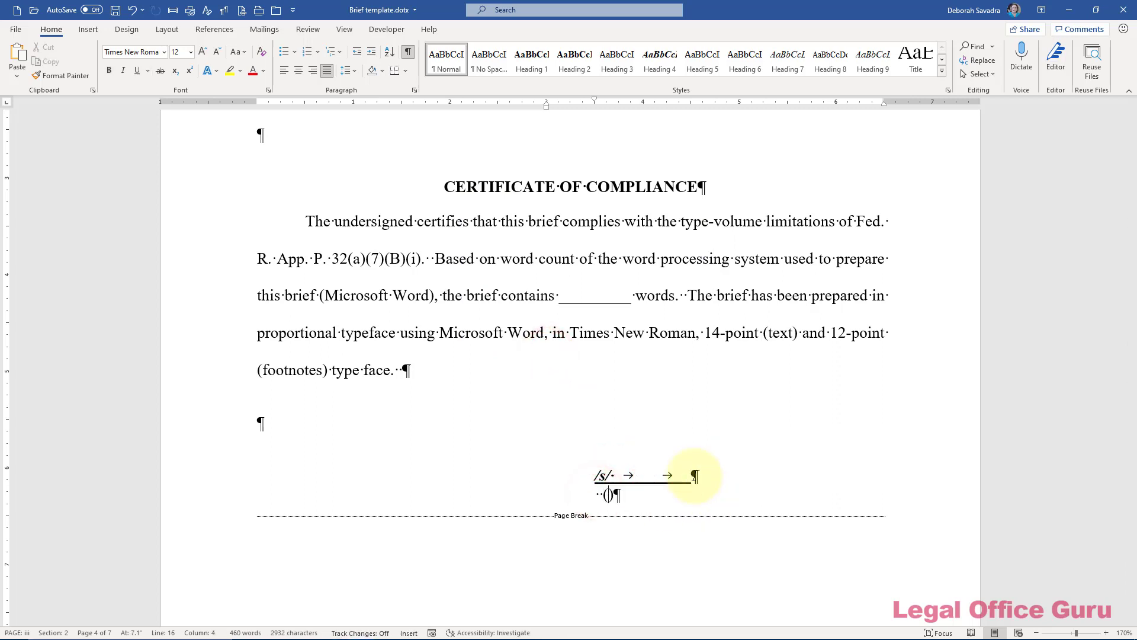
# Delete all the case entries listed under the Cases heading in the Table of Authorities.
pyautogui.scroll(-10, 653, 458)
pyautogui.click(586, 303)
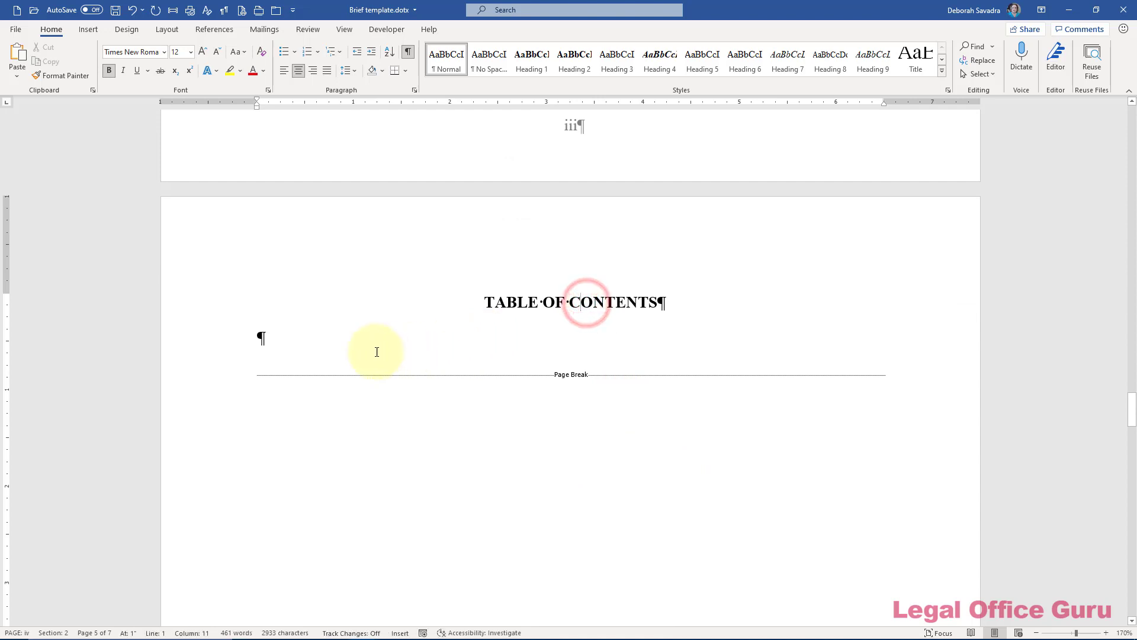
pyautogui.click(349, 343)
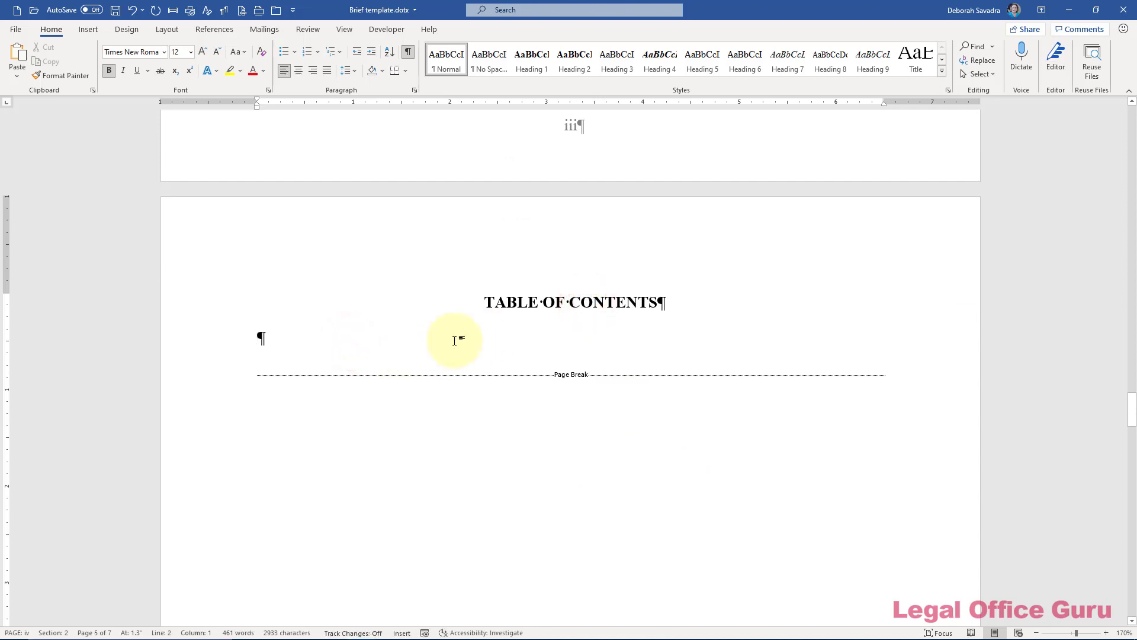
pyautogui.scroll(-2, 503, 330)
pyautogui.scroll(-10, 503, 330)
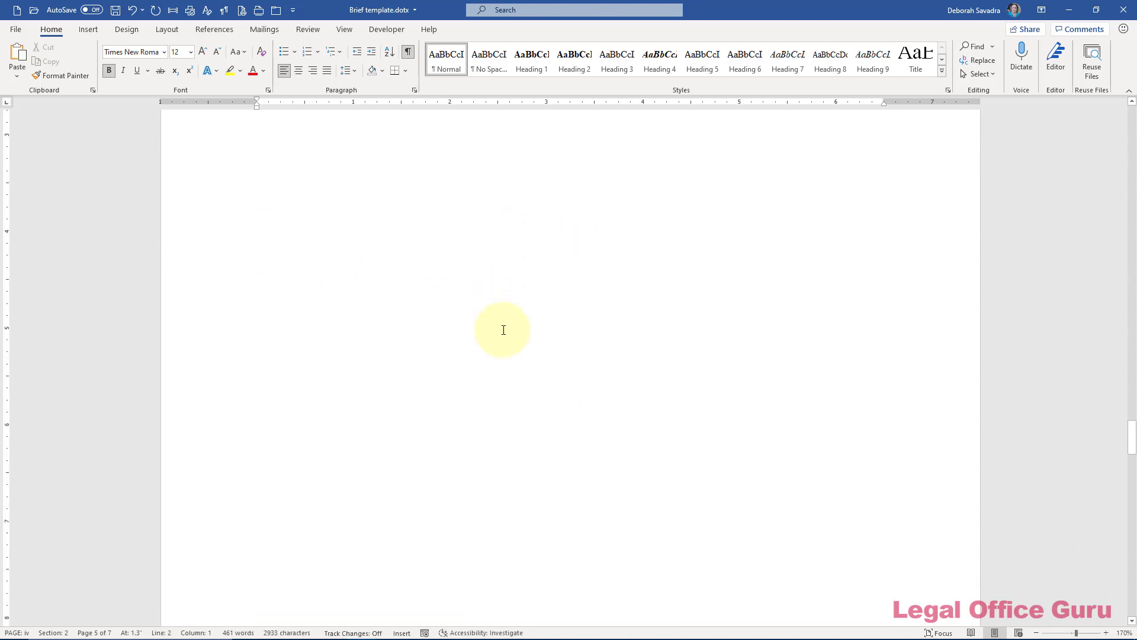
pyautogui.scroll(-7, 503, 330)
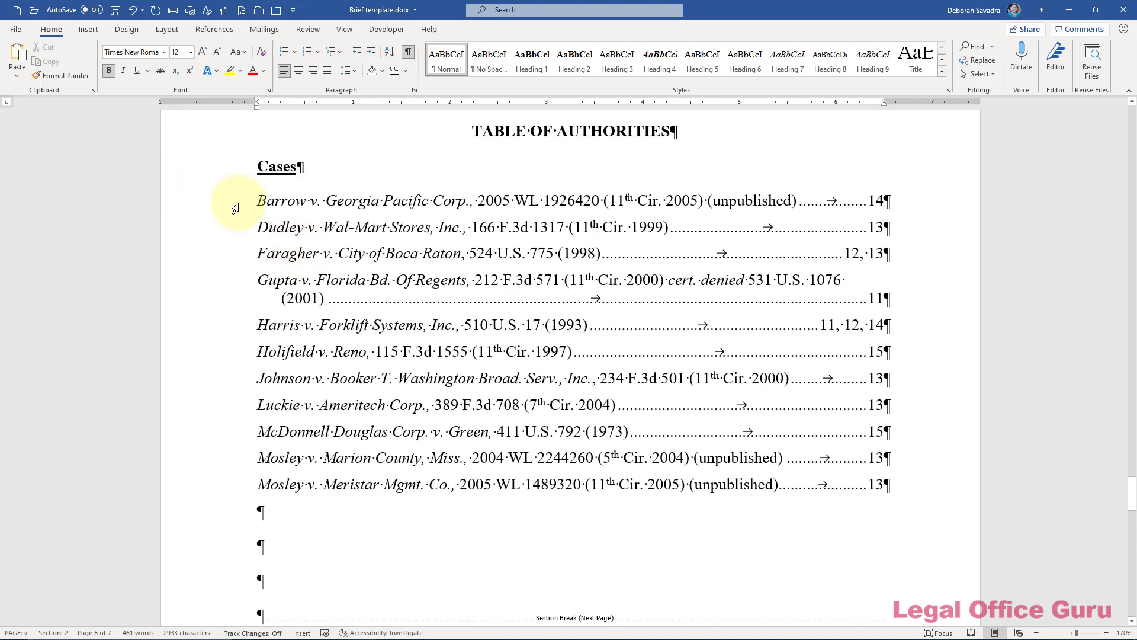
pyautogui.moveTo(241, 202); pyautogui.dragTo(285, 480)
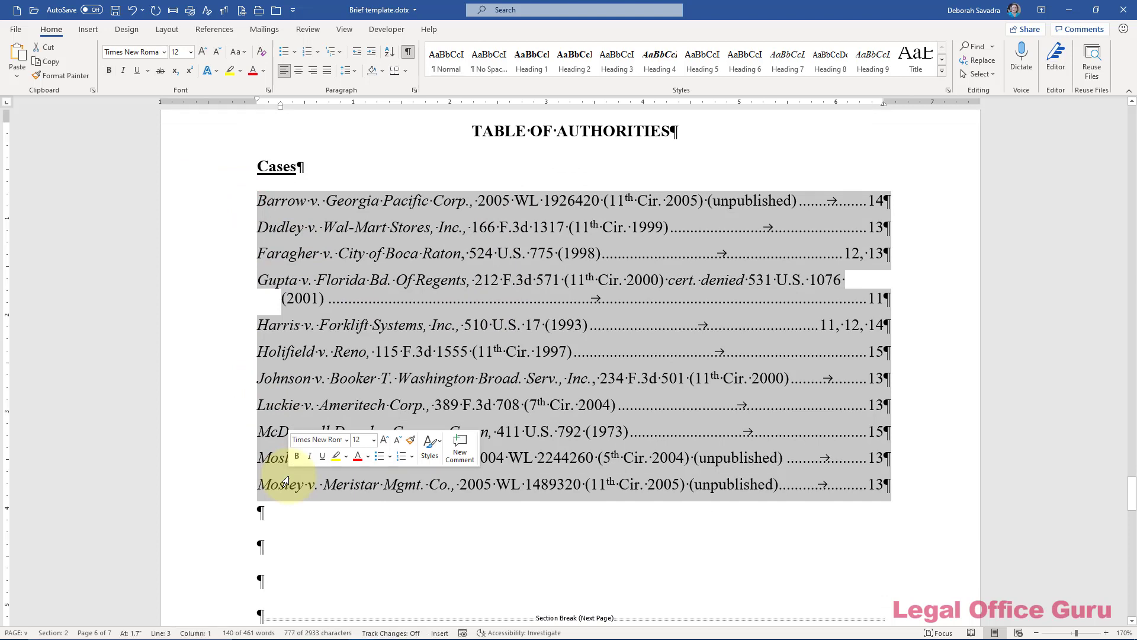
pyautogui.press('Delete')
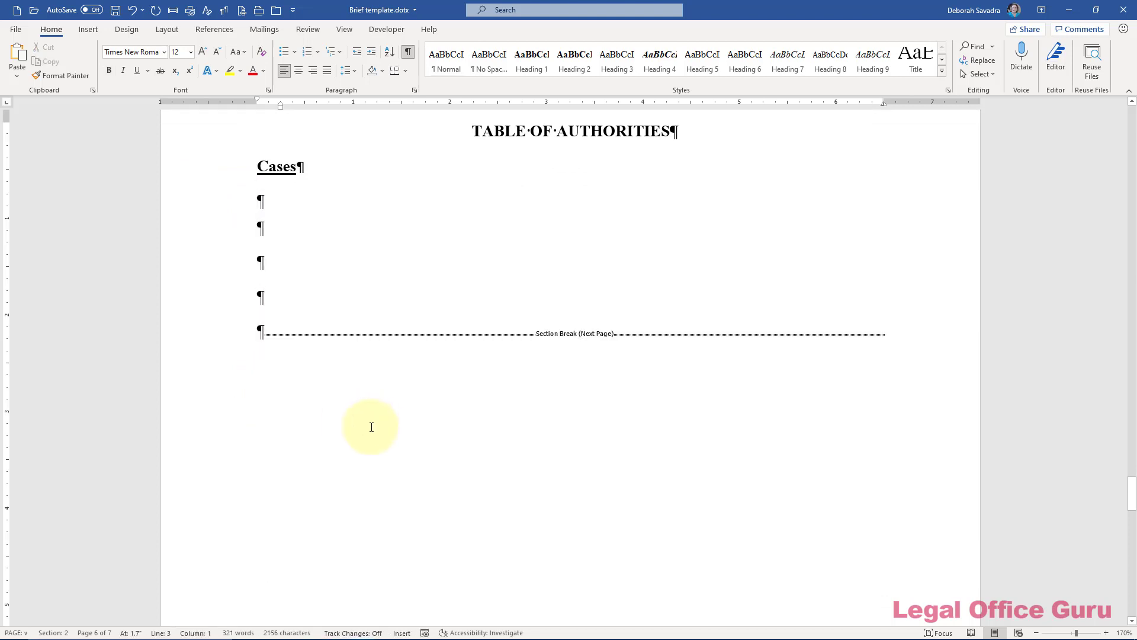
# Delete the Cases heading and two of the extra empty paragraphs under the Table of Authorities title.
pyautogui.click(241, 172)
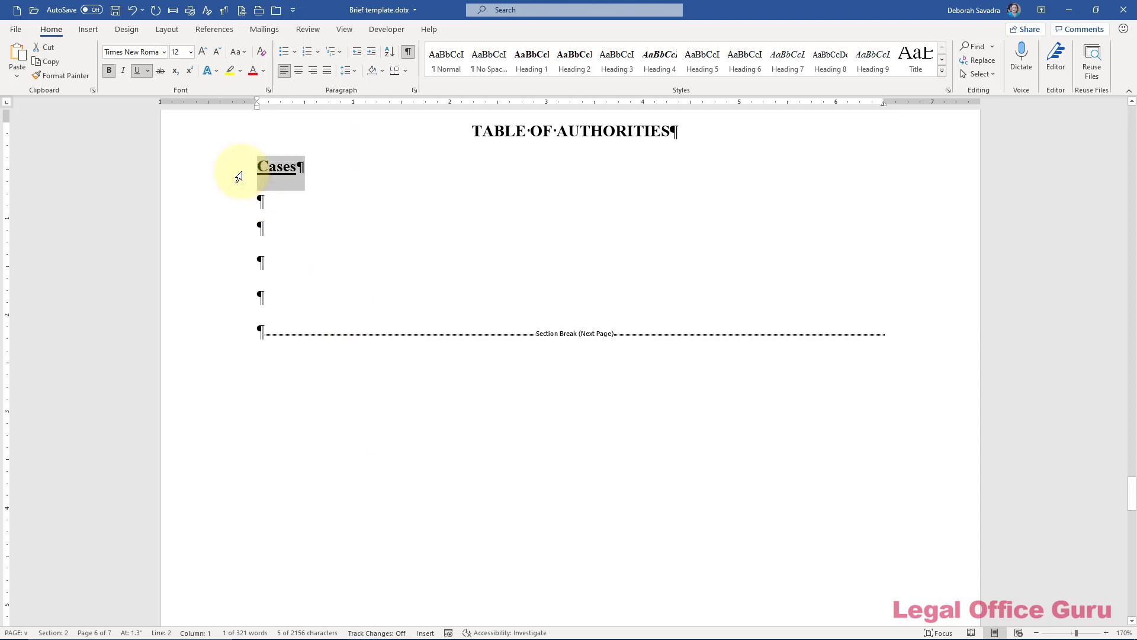
pyautogui.press('Delete')
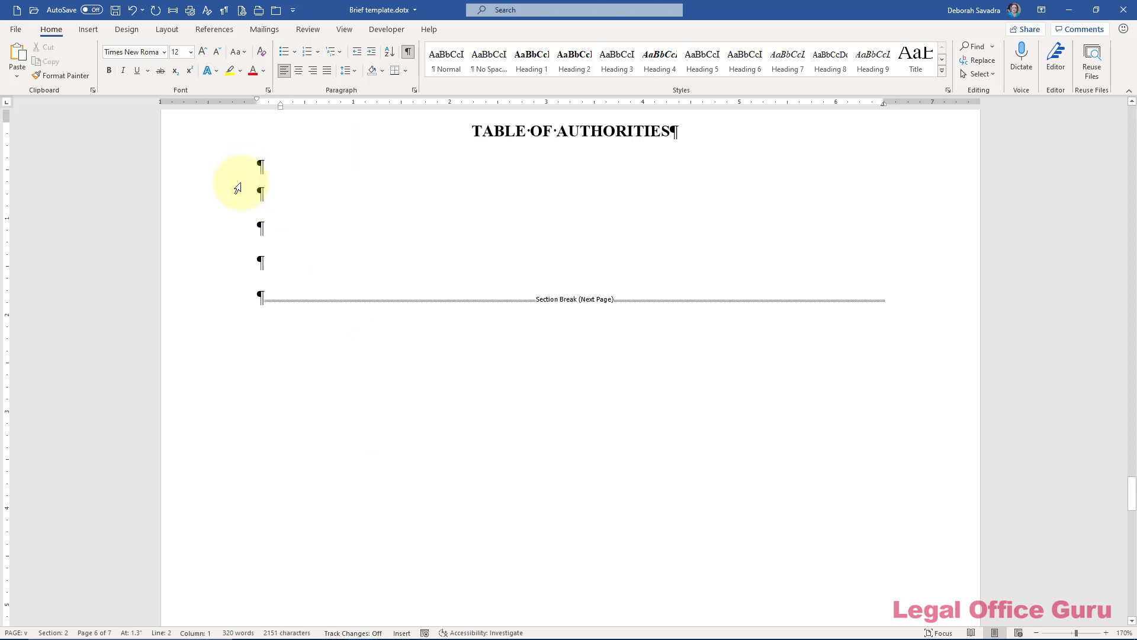
pyautogui.press('Delete')
pyautogui.press('Delete')
pyautogui.scroll(-16, 238, 188)
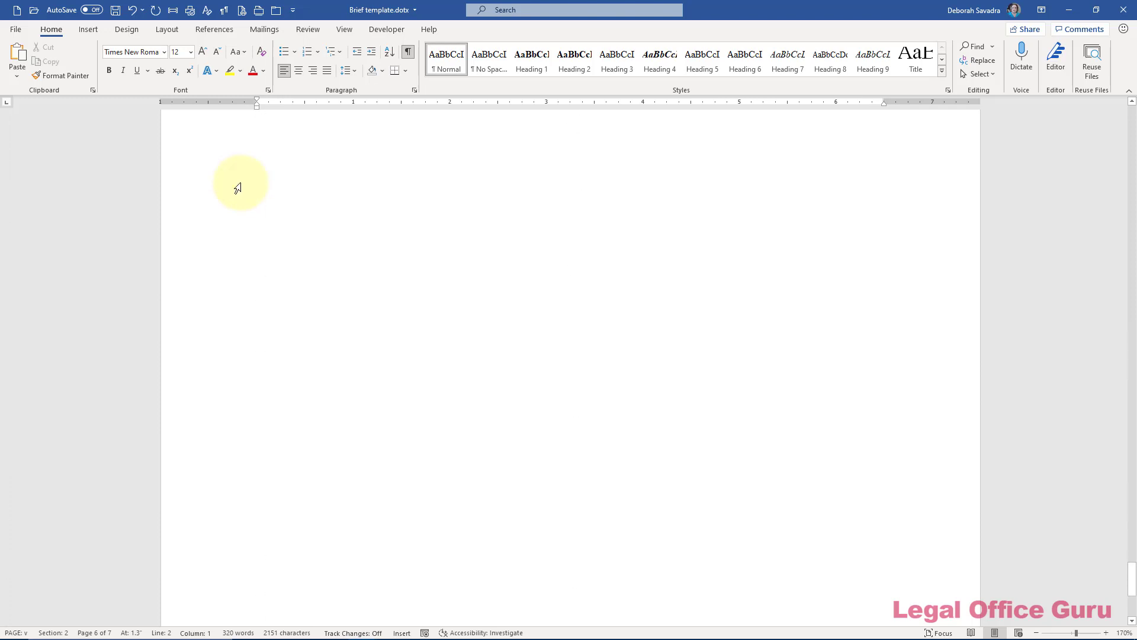
# Add three blank paragraphs at the start of the empty last page, followed by a page break.
pyautogui.click(288, 188)
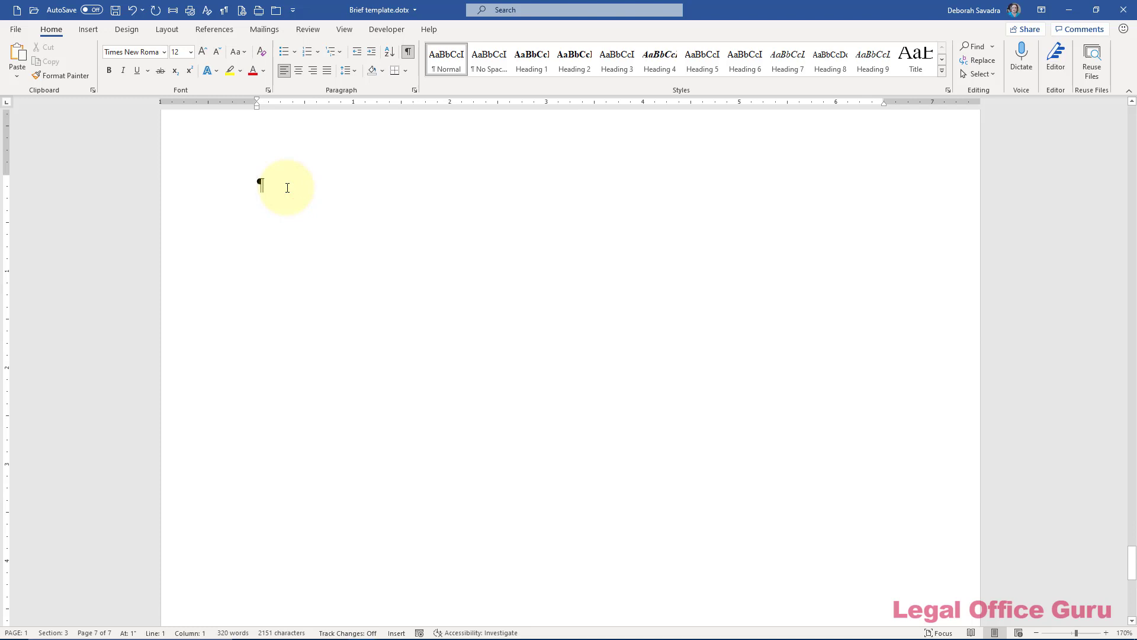
pyautogui.press('Return')
pyautogui.press('Return')
pyautogui.press('Return')
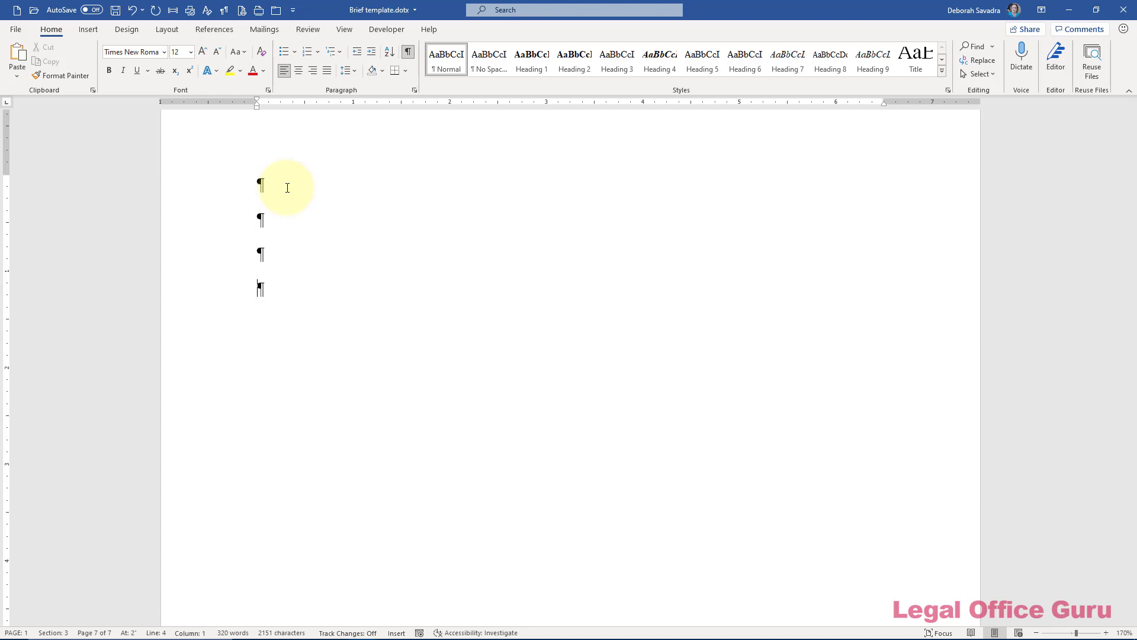
pyautogui.hotkey('ctrl', 'Return')
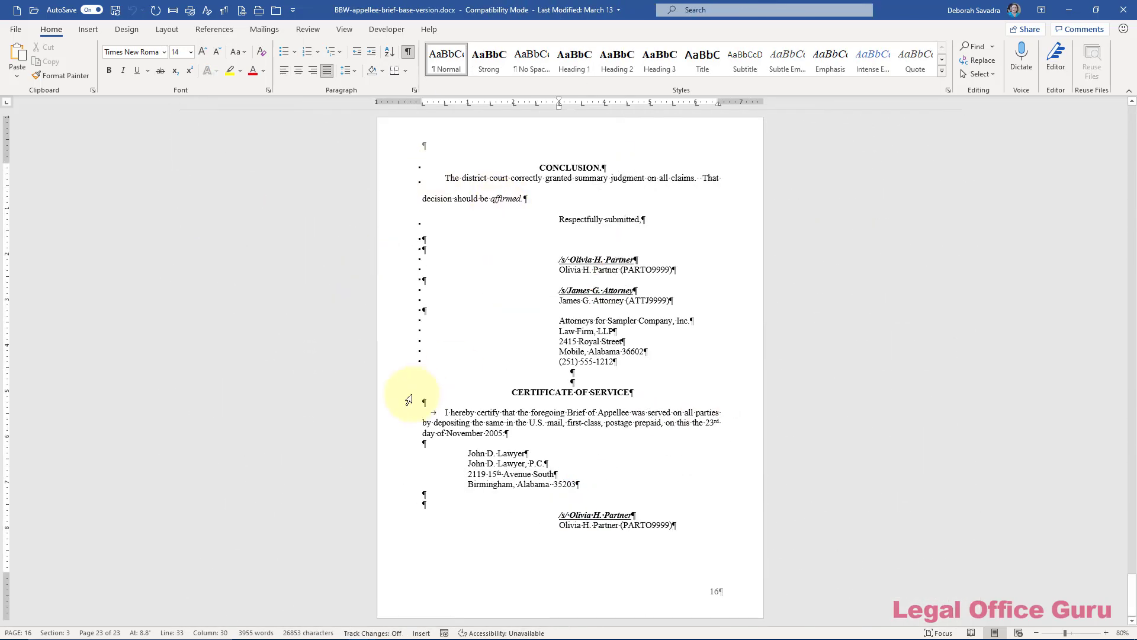
# Copy the Certificate of Service from BBW-appellee-brief-base-version.docx onto the template's new page and set its paragraph spacing after to 0 pt.
pyautogui.moveTo(409, 394); pyautogui.dragTo(425, 535)
pyautogui.hotkey('ctrl', 'c')
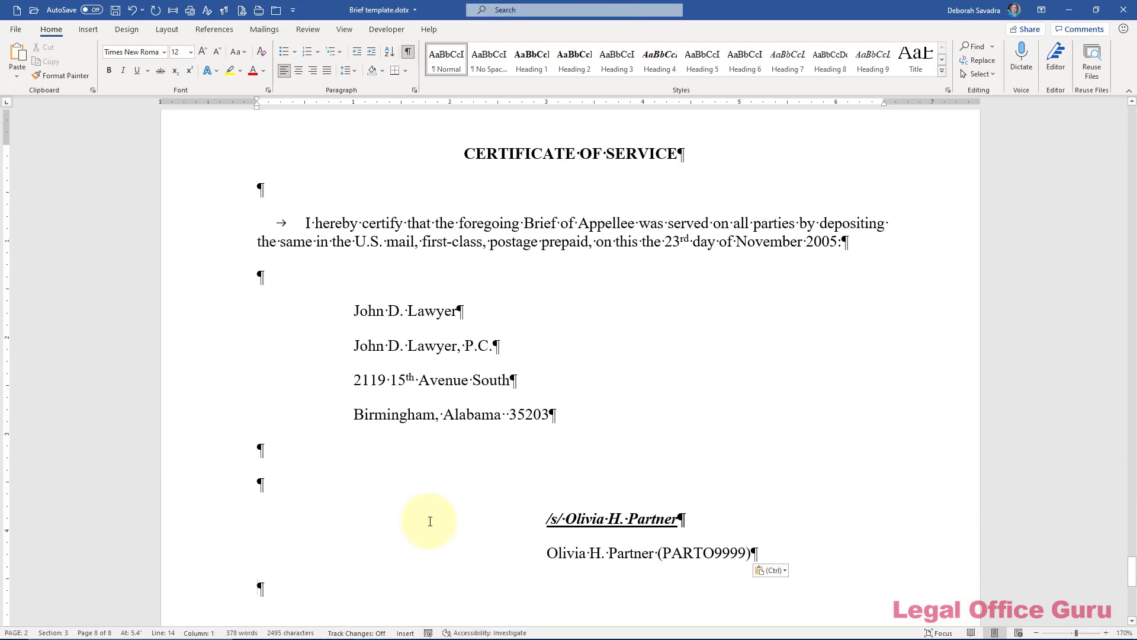
pyautogui.moveTo(224, 157); pyautogui.dragTo(269, 598)
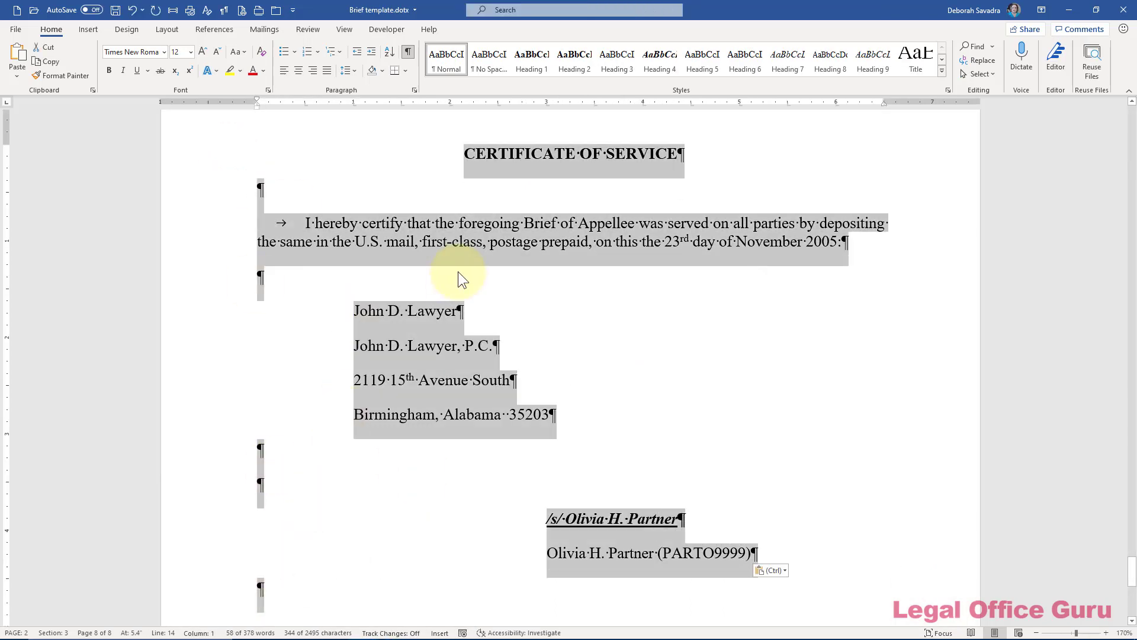
pyautogui.click(414, 90)
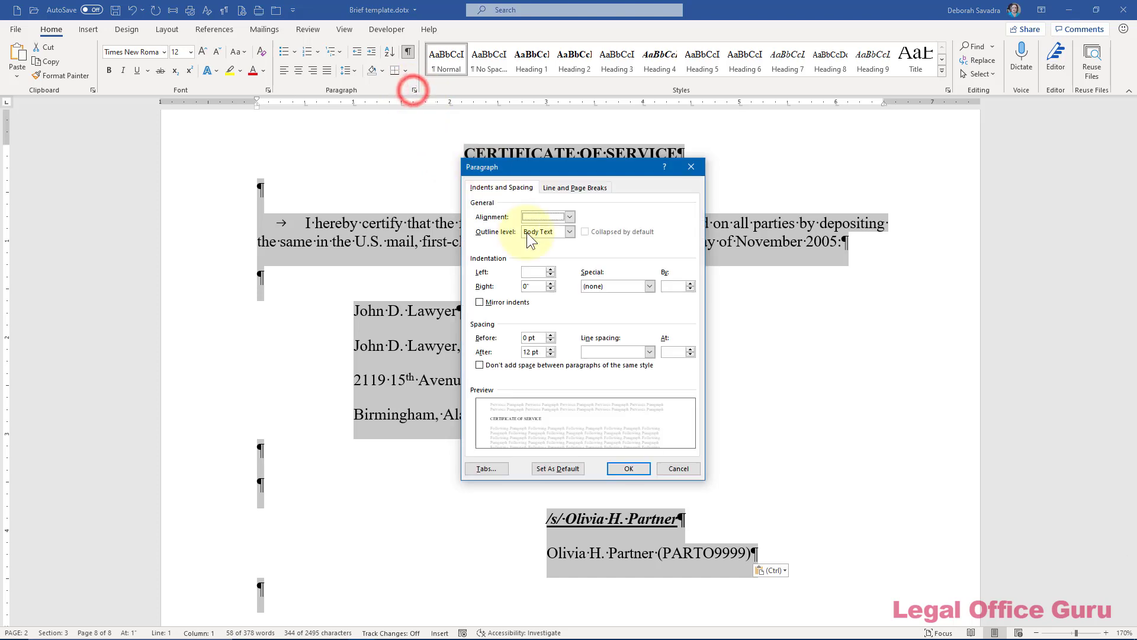
pyautogui.doubleClick(550, 355)
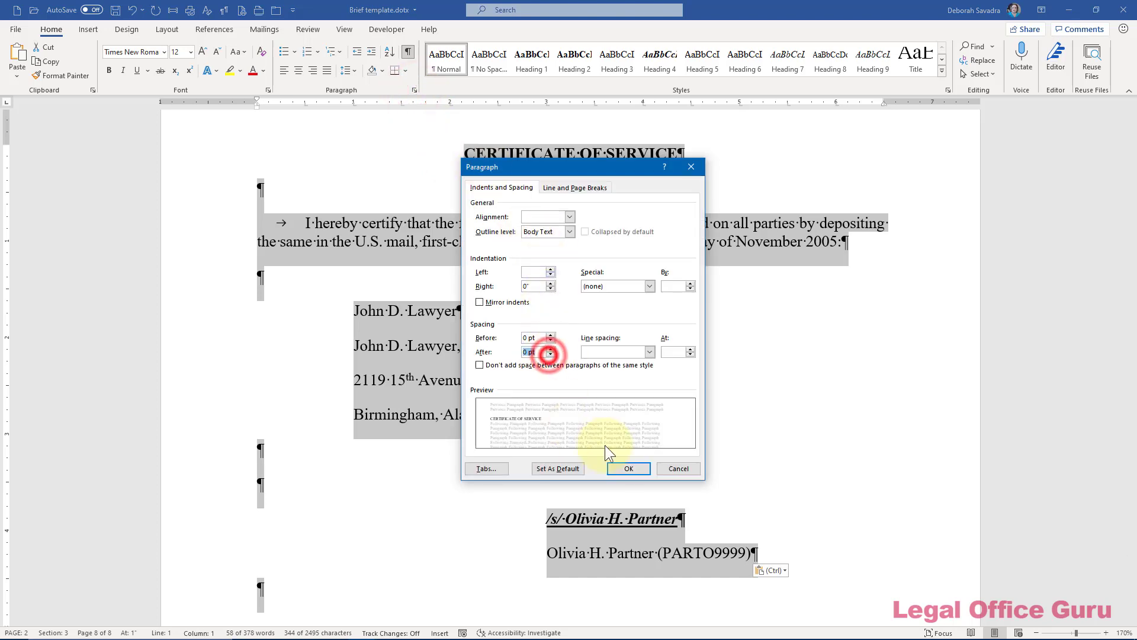
pyautogui.click(625, 469)
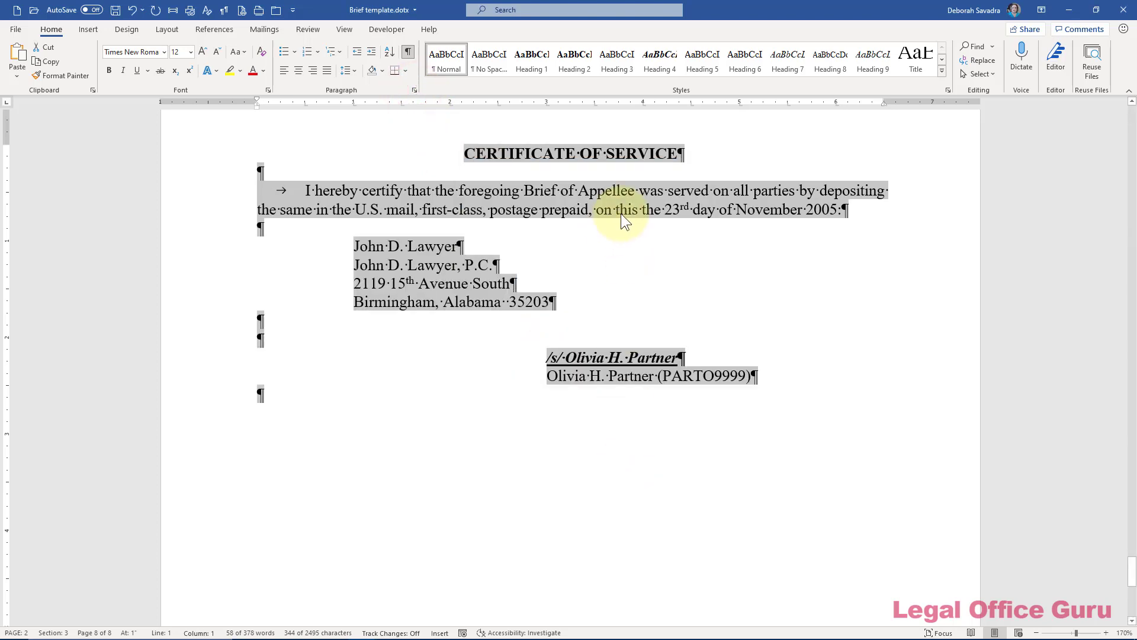
pyautogui.click(620, 212)
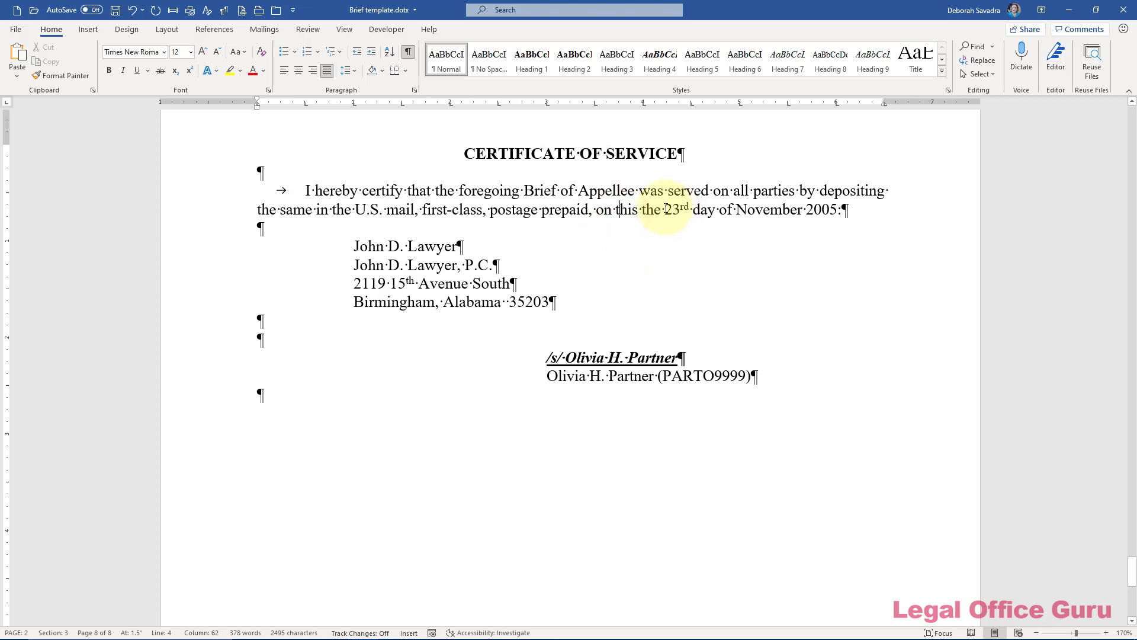
# Replace the service date in the Certificate of Service paragraph with the Ordinal Date quick part.
pyautogui.moveTo(666, 209); pyautogui.dragTo(829, 207)
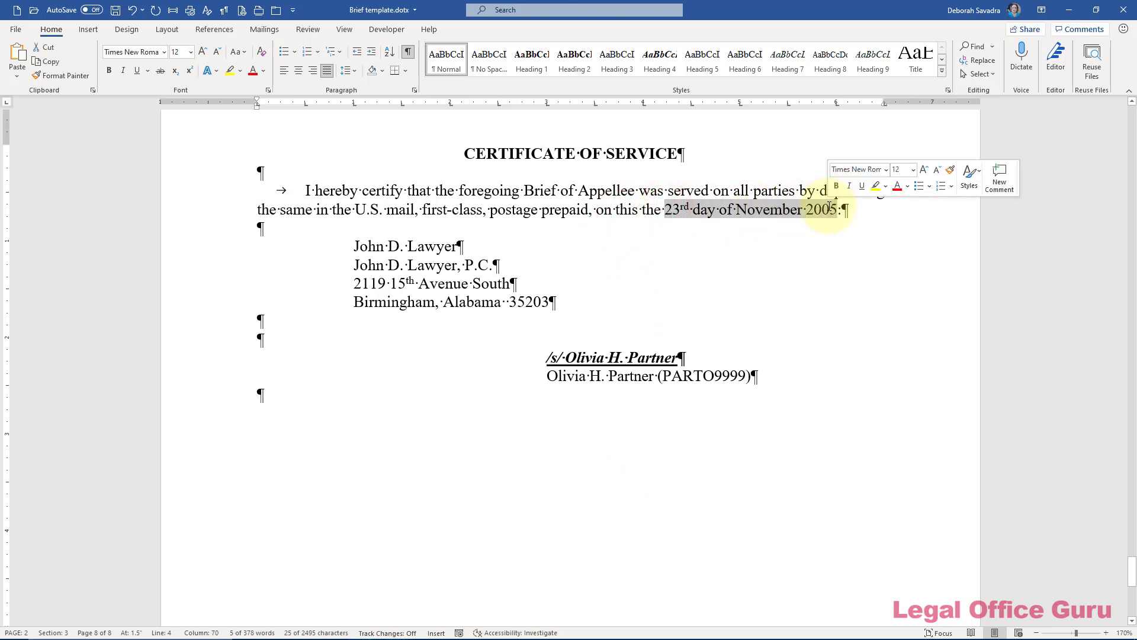
pyautogui.press('Delete')
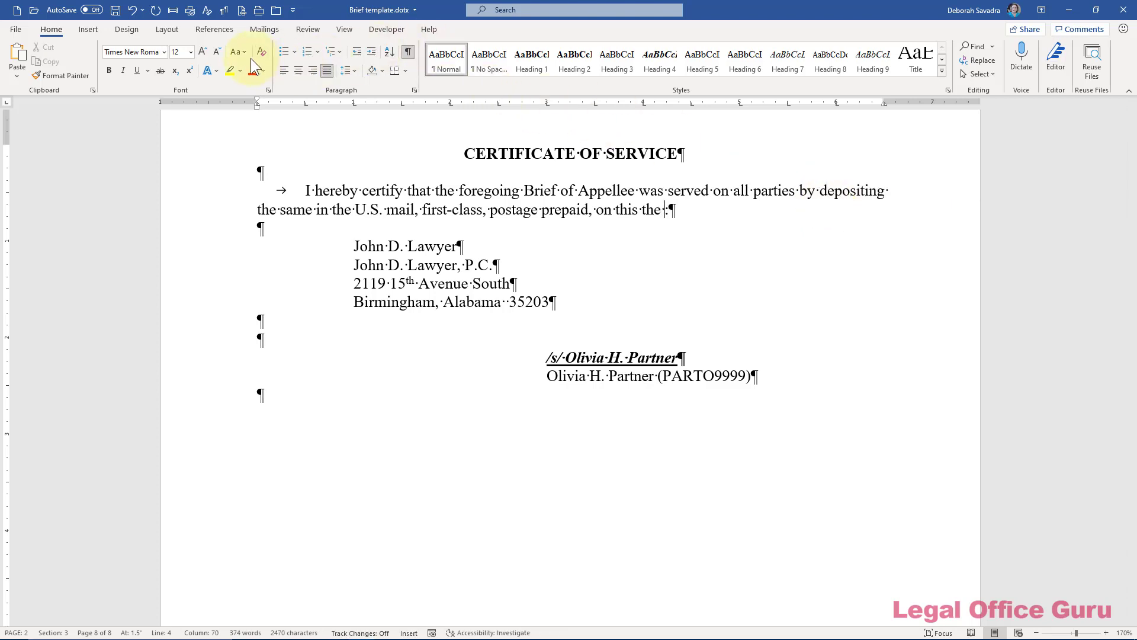
pyautogui.click(89, 29)
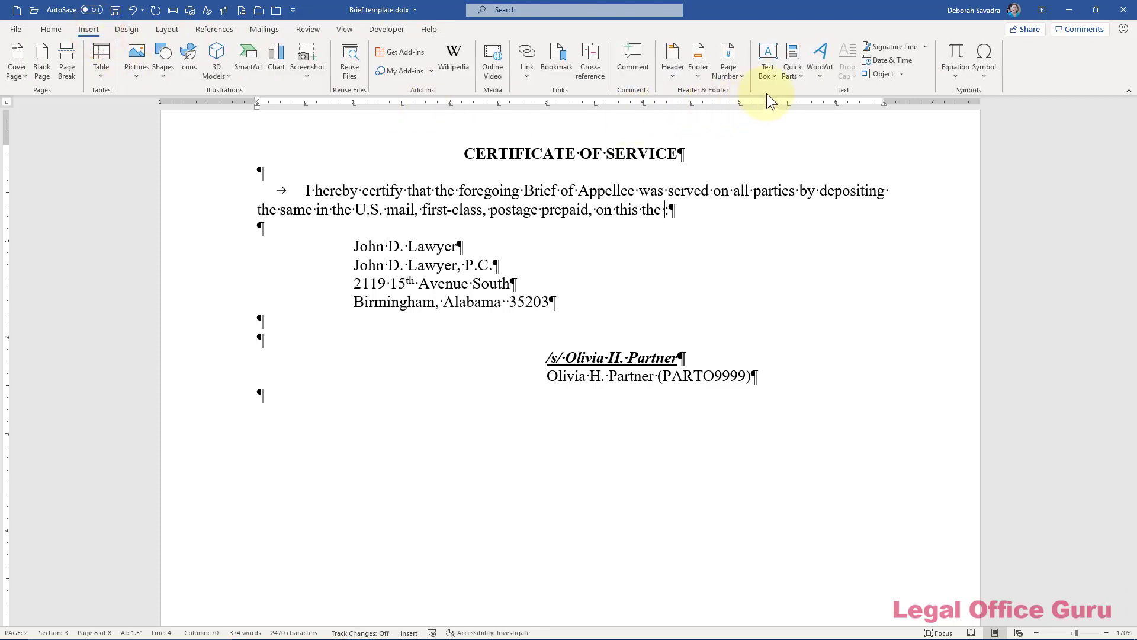
pyautogui.click(802, 76)
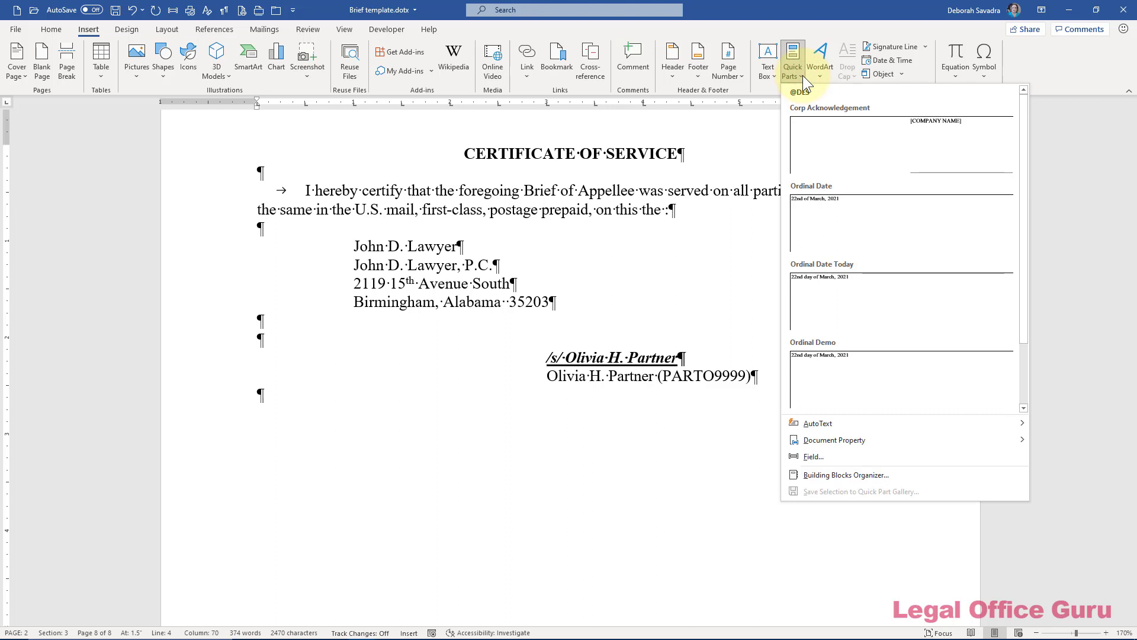
pyautogui.click(833, 226)
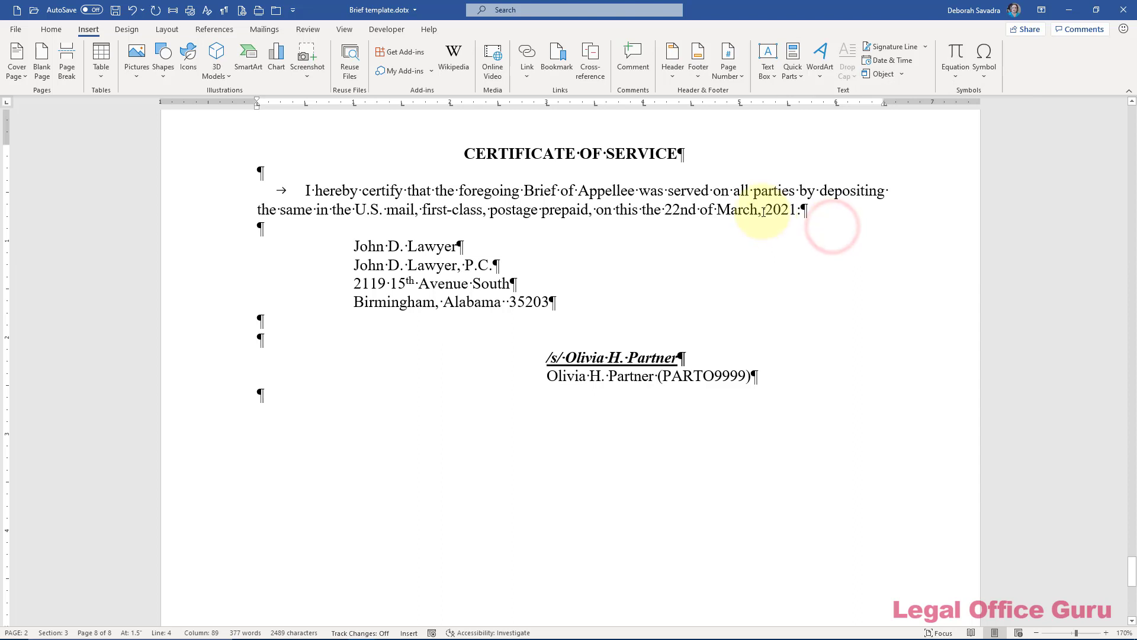
pyautogui.click(687, 210)
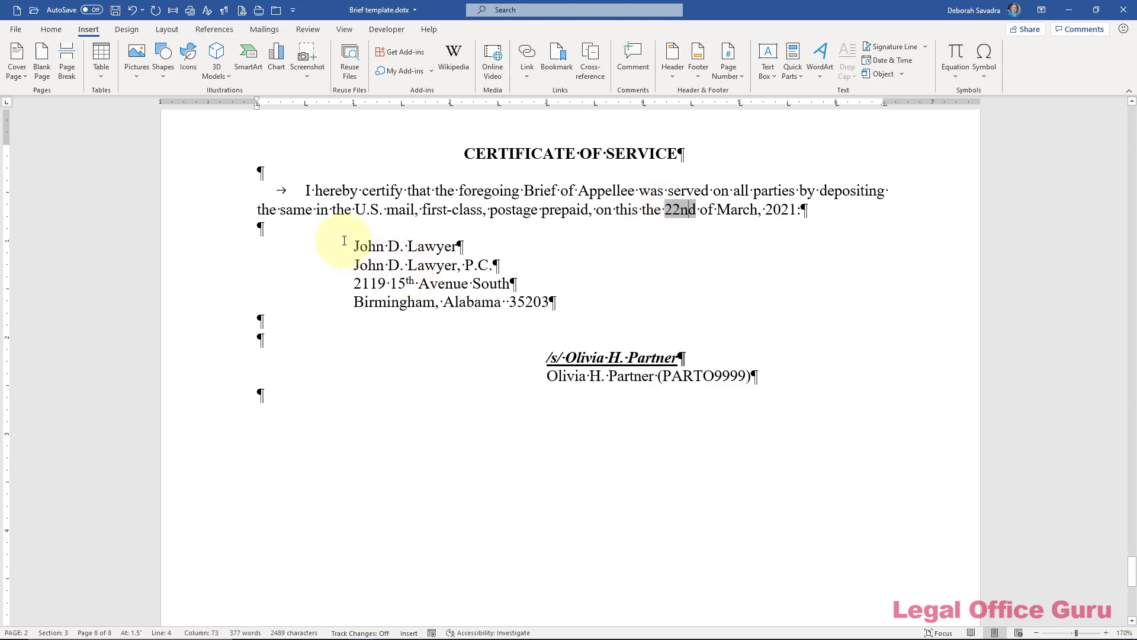
# Replace the served attorney's name and address block in the Certificate of Service with a table of two columns and two rows.
pyautogui.moveTo(354, 245); pyautogui.dragTo(523, 318)
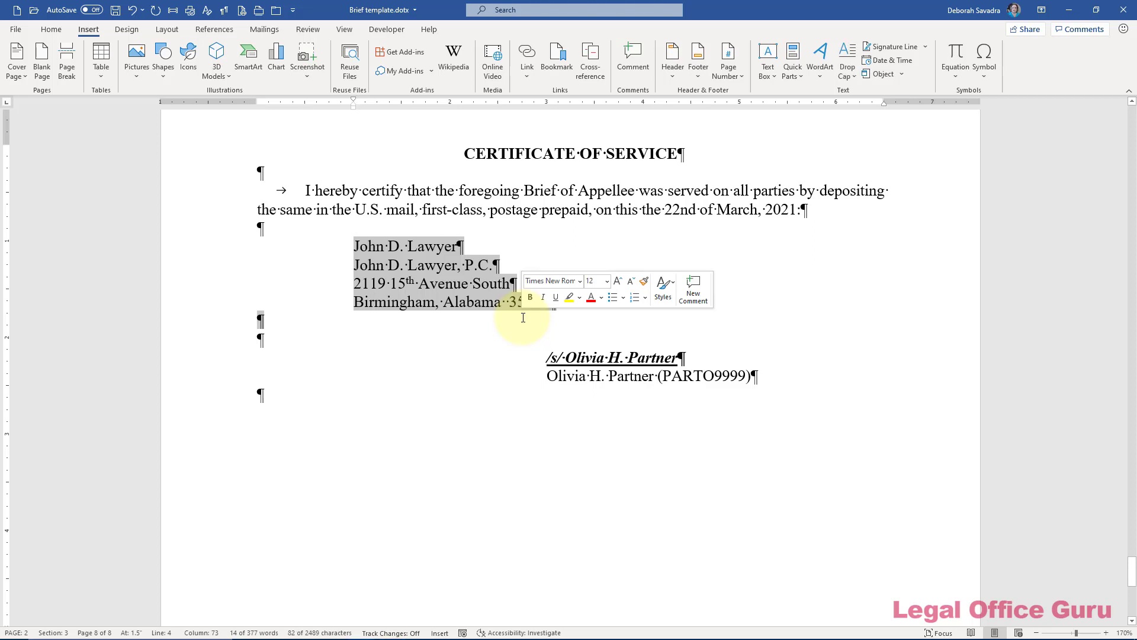
pyautogui.press('Delete')
pyautogui.press('Return')
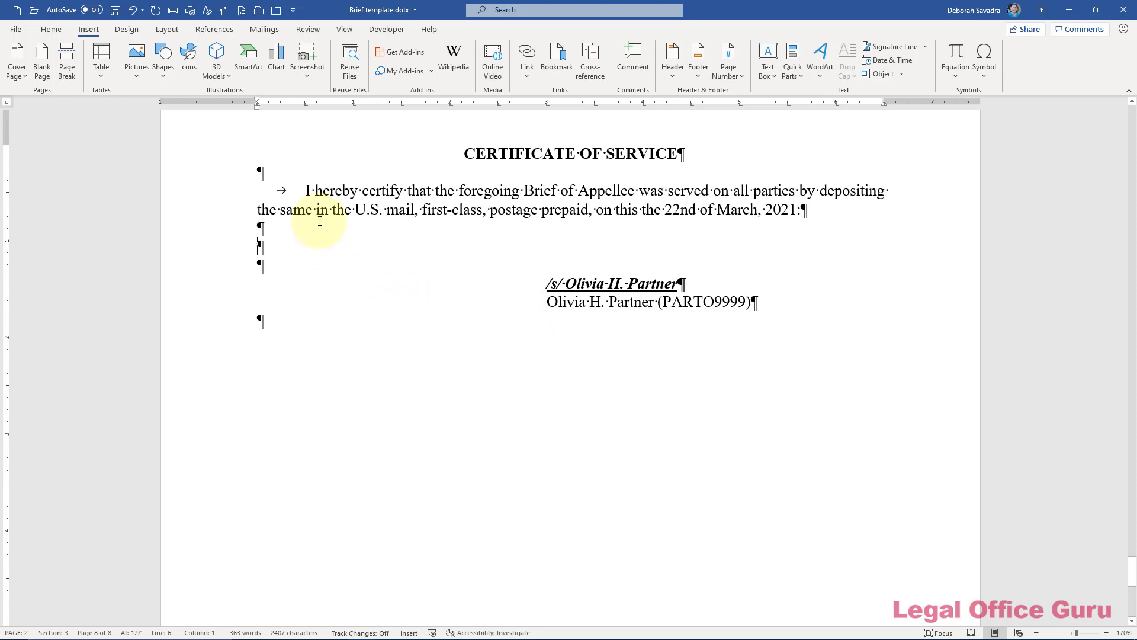
pyautogui.click(102, 76)
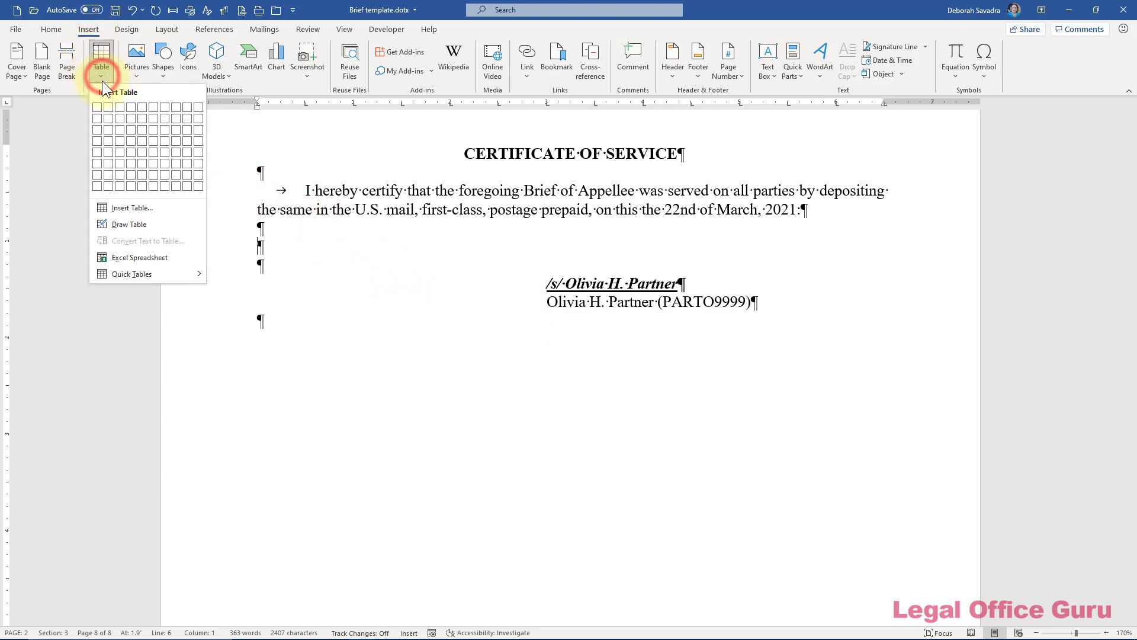
pyautogui.click(108, 118)
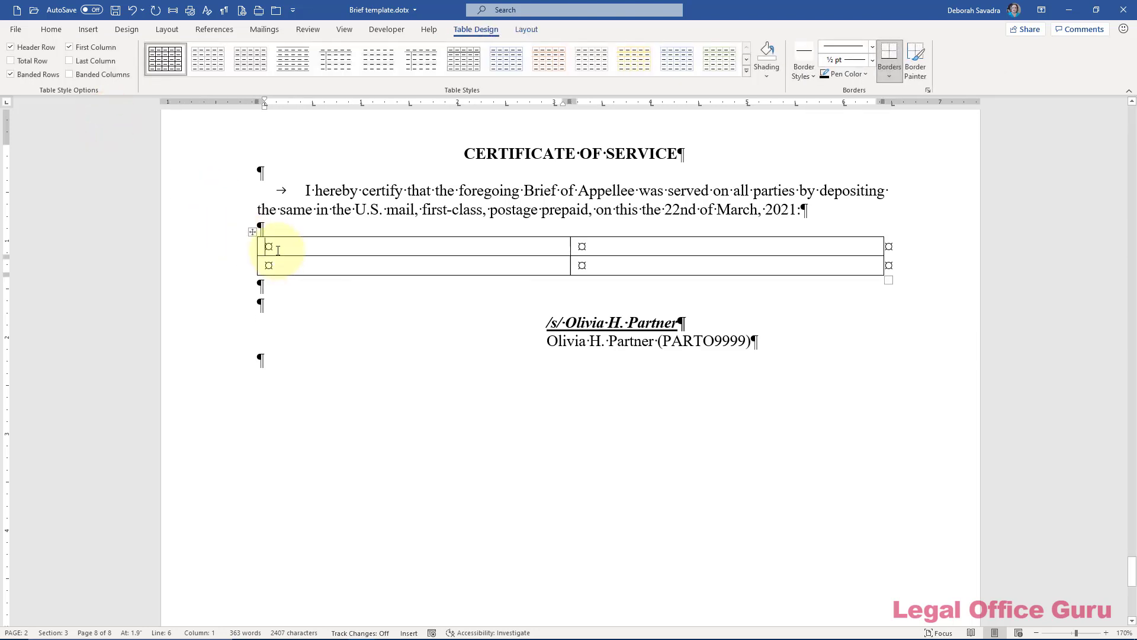
# Remove all borders from the Certificate of Service table.
pyautogui.click(252, 233)
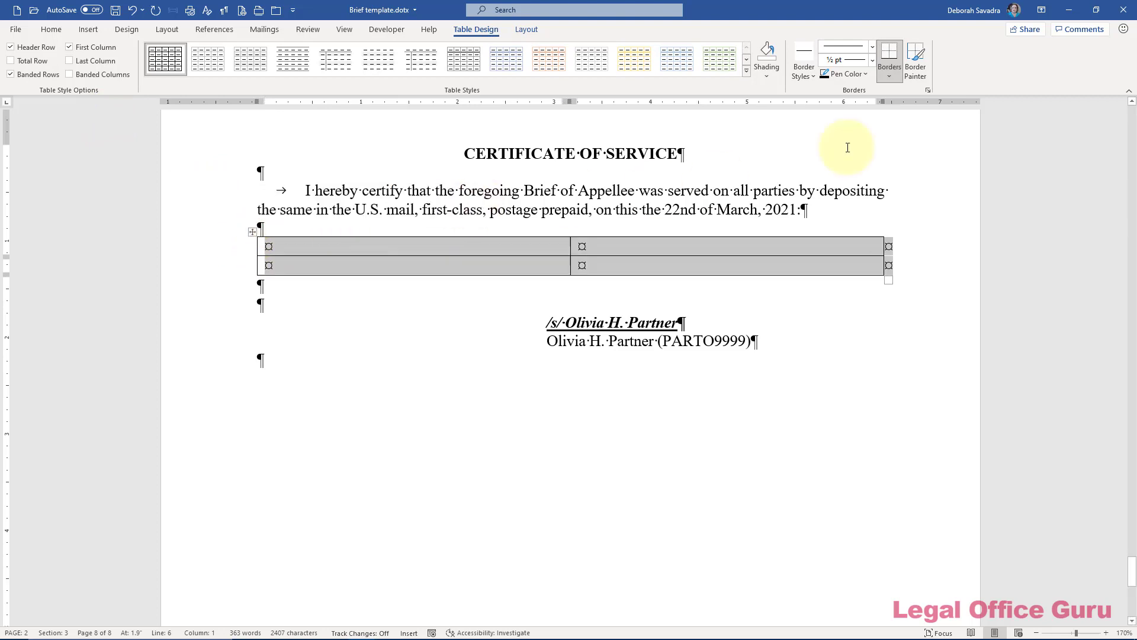
pyautogui.click(891, 80)
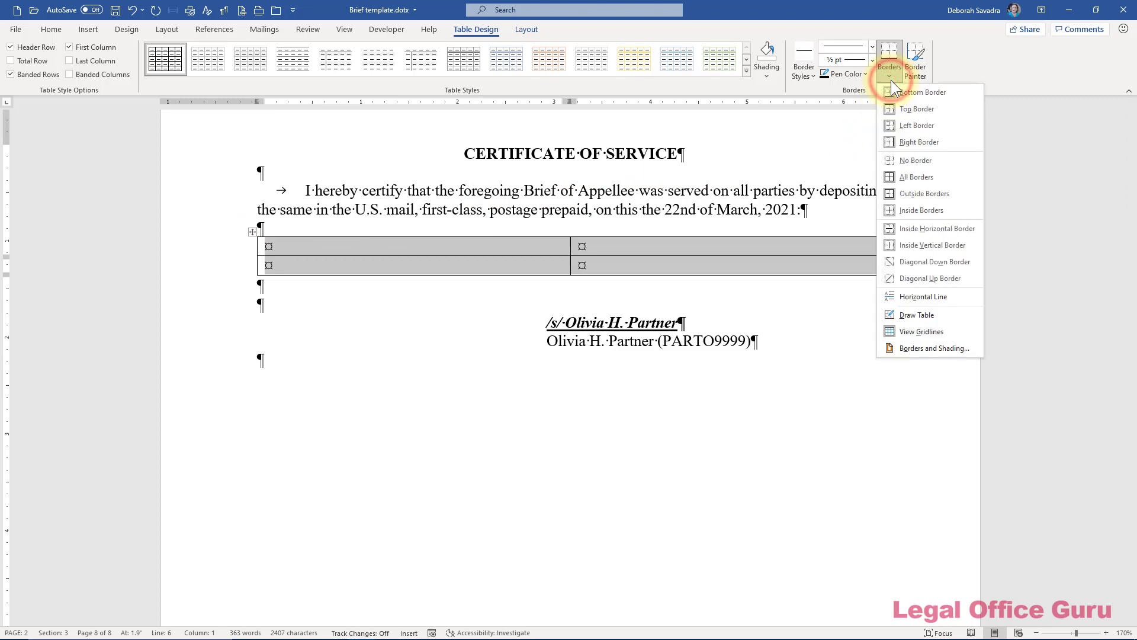
pyautogui.click(925, 166)
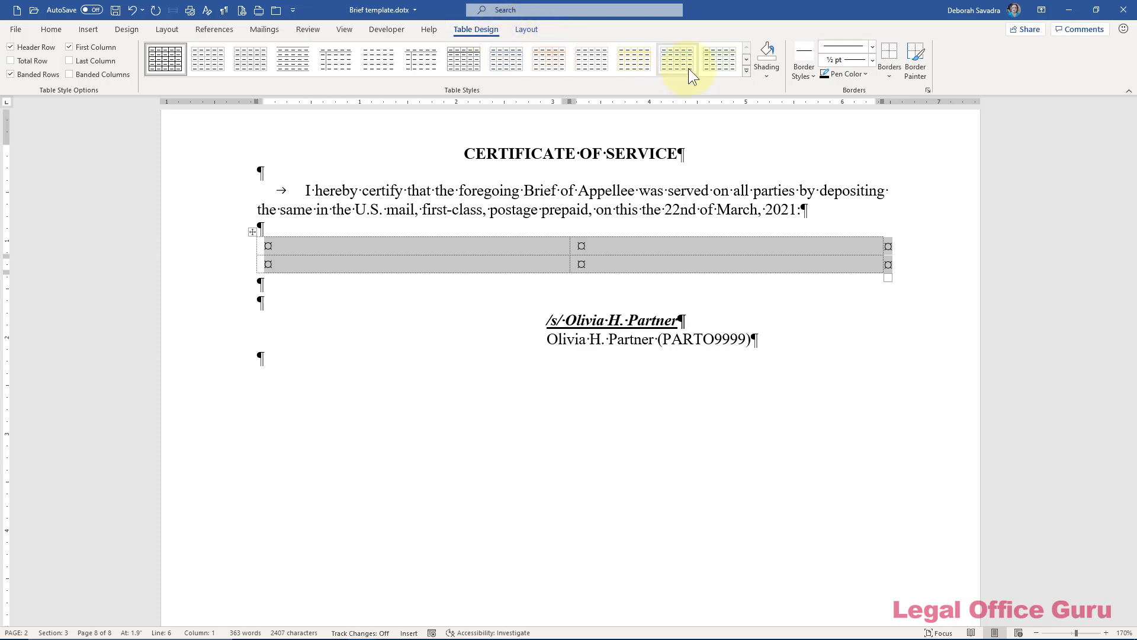
pyautogui.click(889, 77)
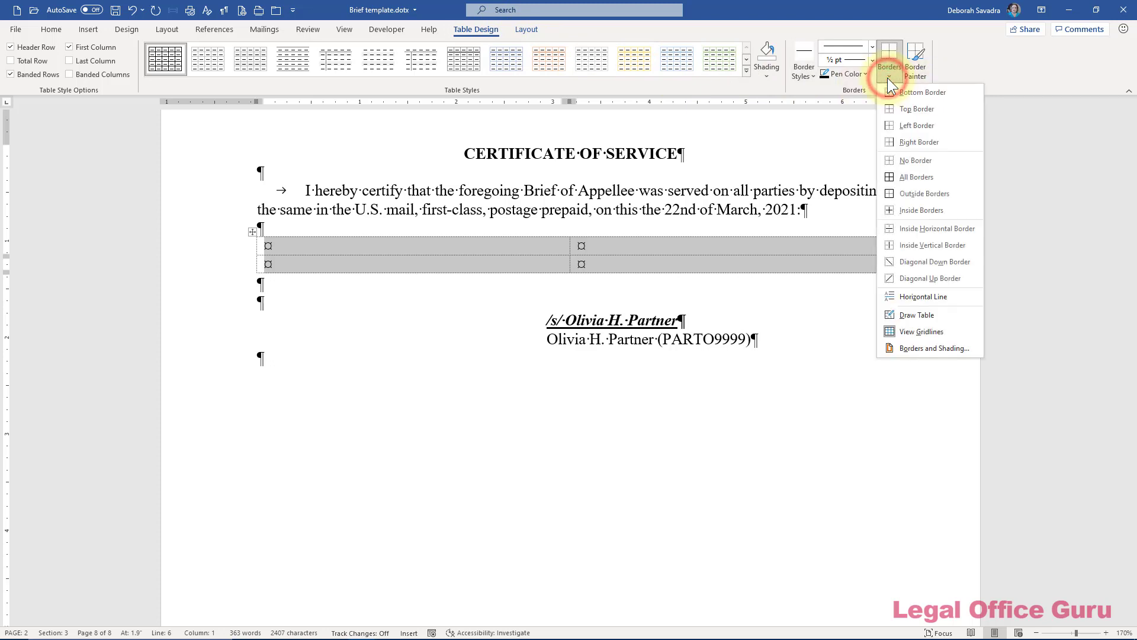
pyautogui.click(918, 156)
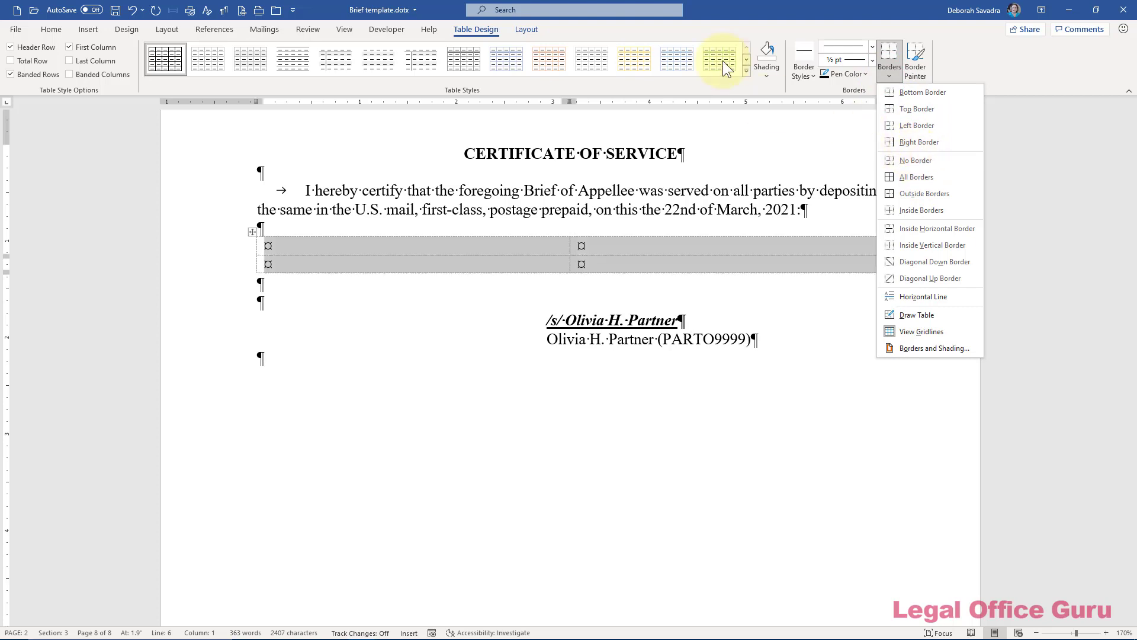
# Indent the Certificate of Service table about 0.5" from the left.
pyautogui.click(534, 33)
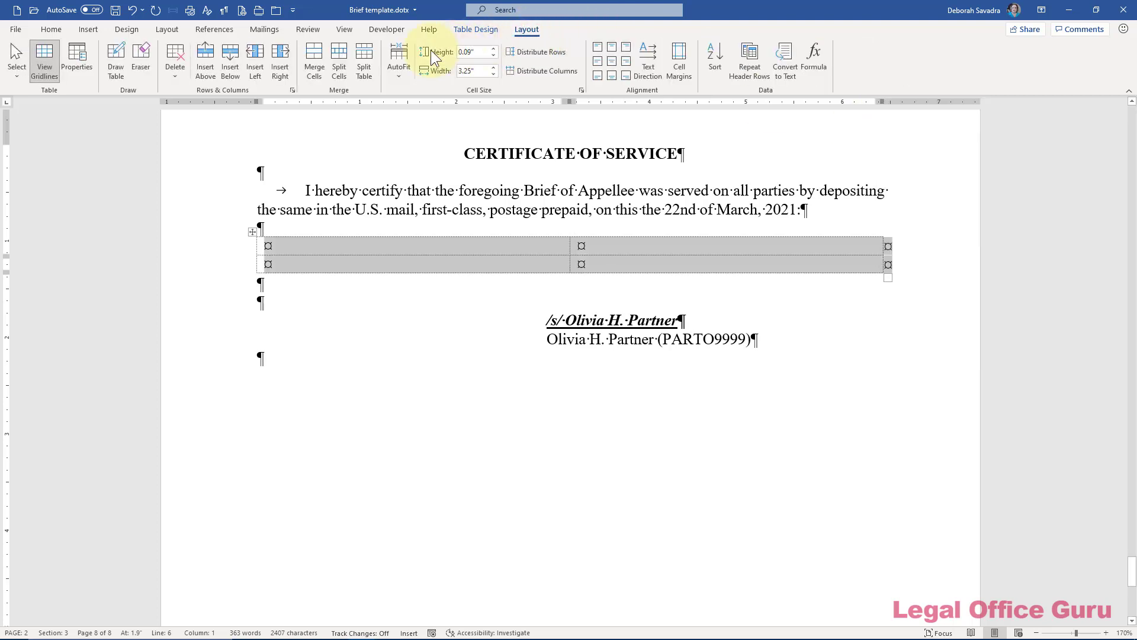
pyautogui.click(84, 69)
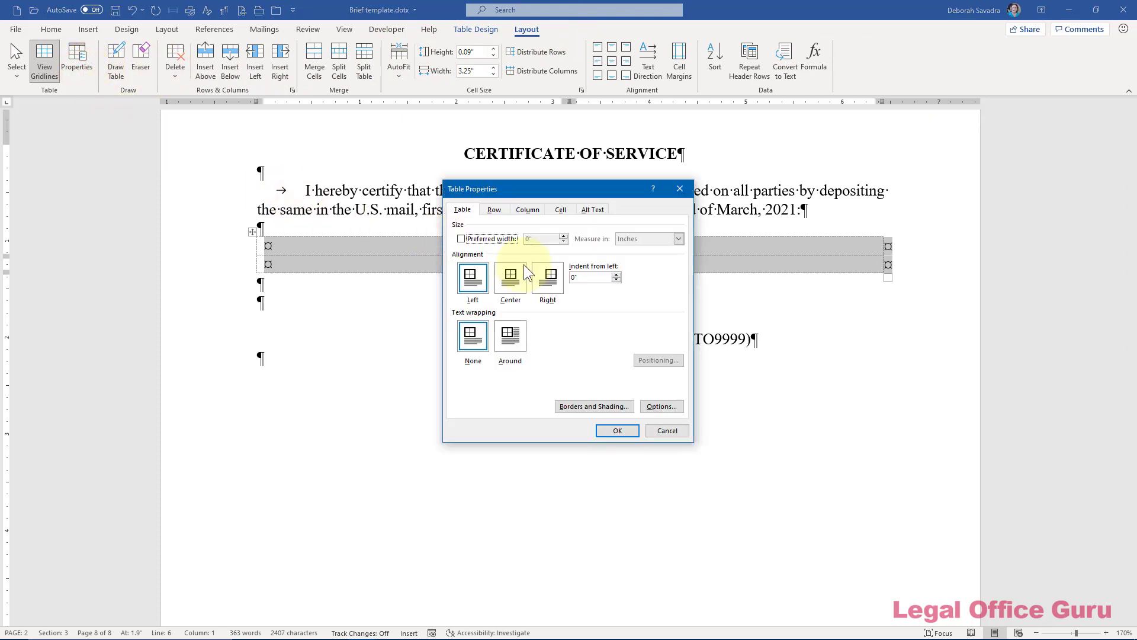
pyautogui.click(616, 275)
pyautogui.click(617, 274)
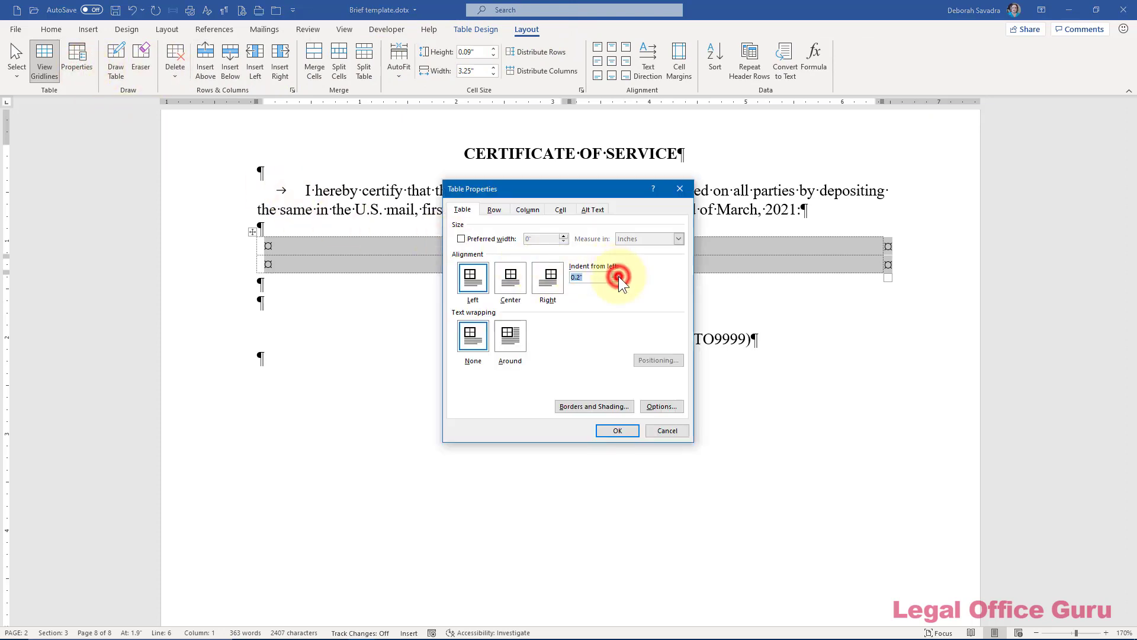
pyautogui.click(618, 429)
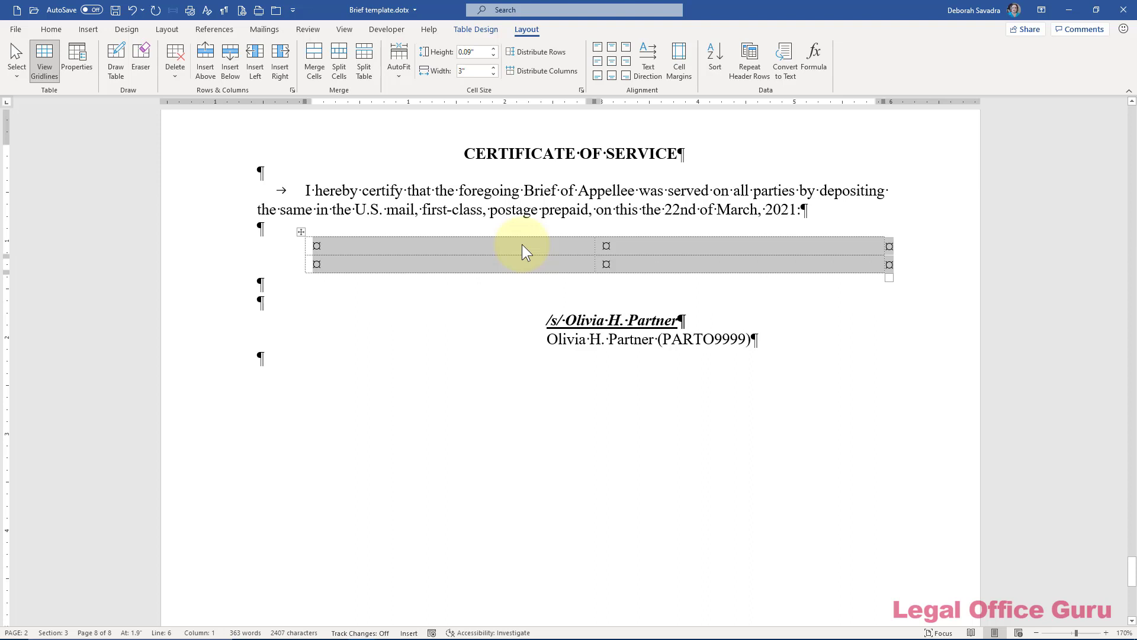
# Turn off automatic resizing to fit contents for the table and set its default bottom cell margin to 0.15".
pyautogui.click(680, 69)
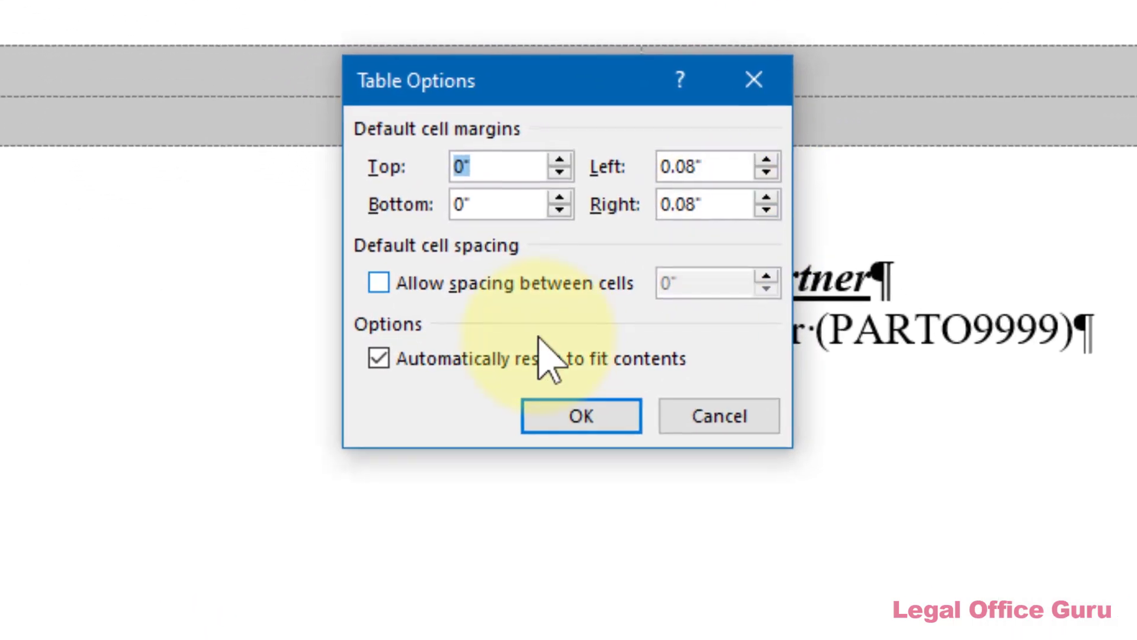
pyautogui.click(379, 358)
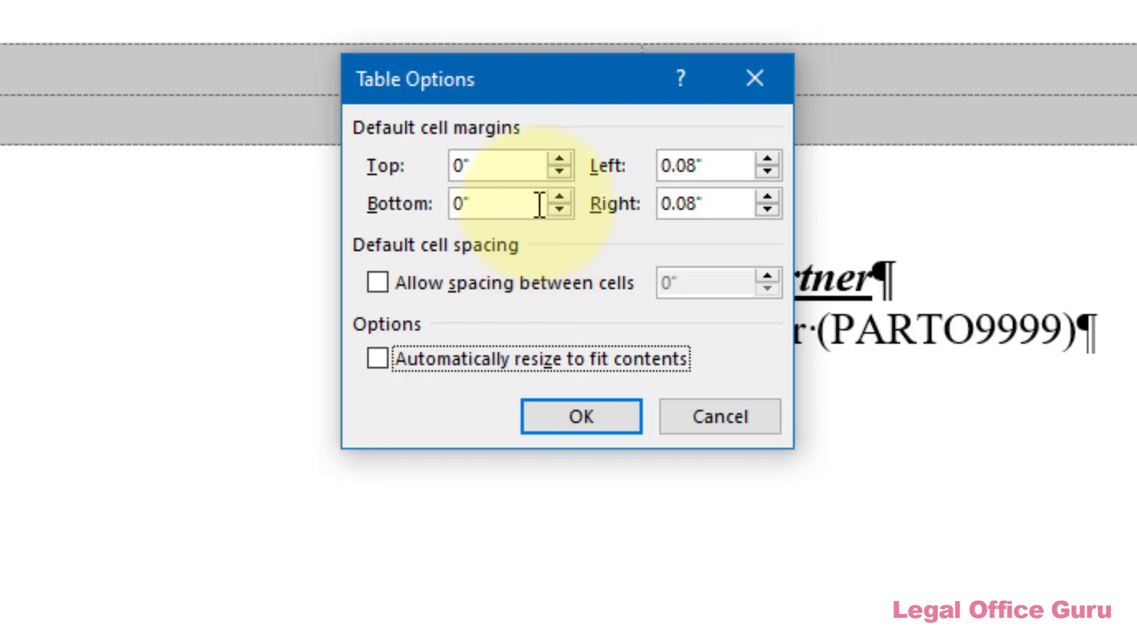
pyautogui.click(559, 197)
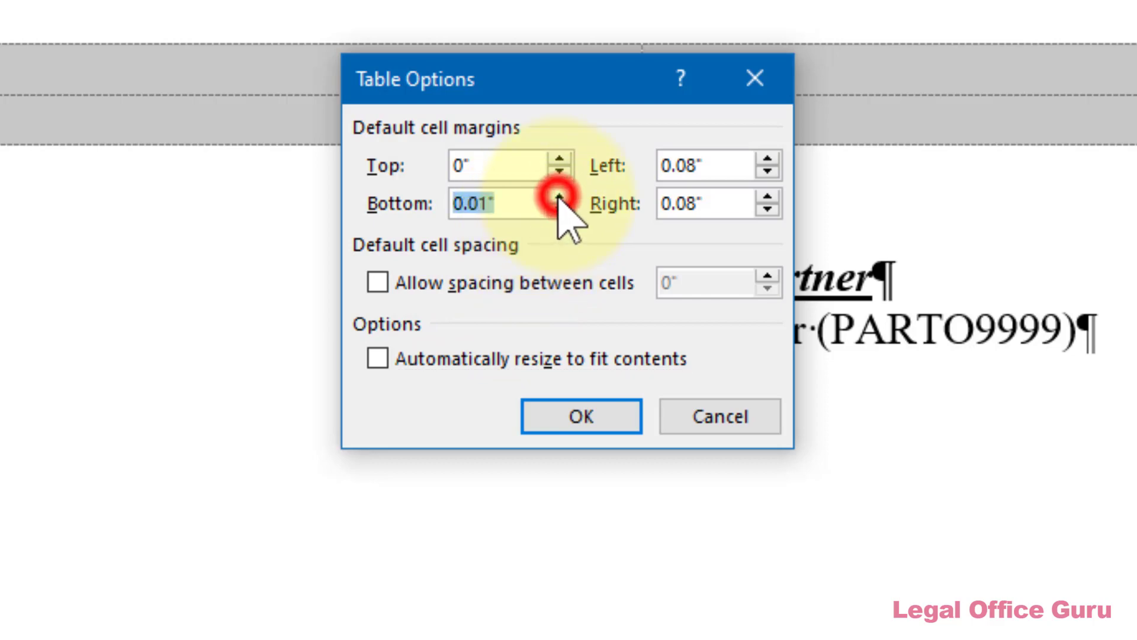
pyautogui.click(559, 197)
pyautogui.click(559, 197)
pyautogui.click(560, 197)
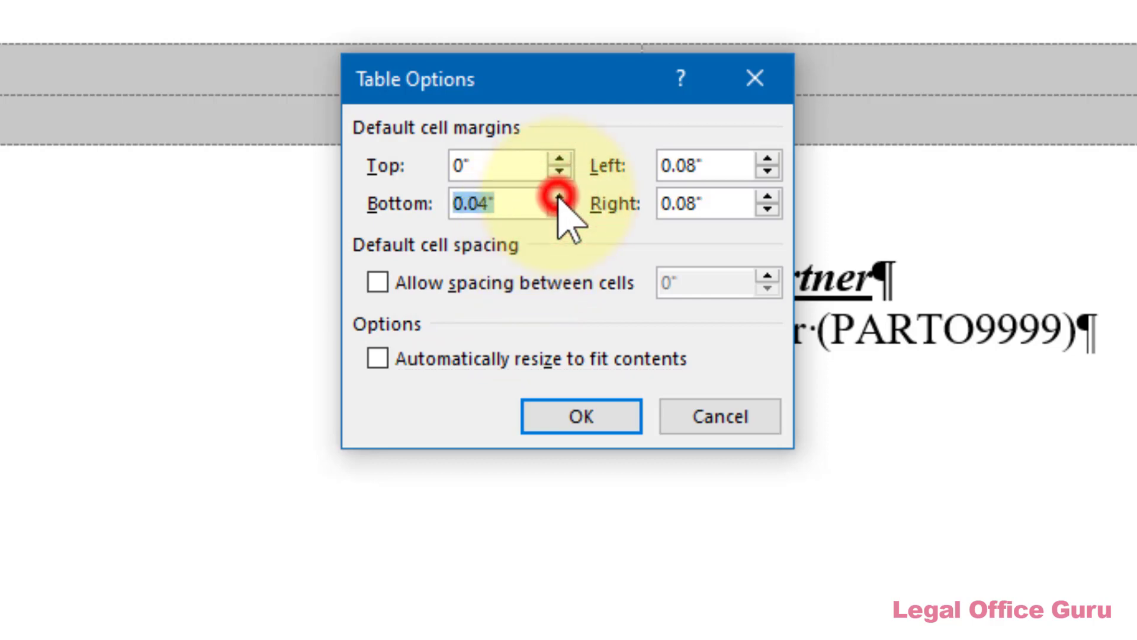
pyautogui.doubleClick(560, 197)
pyautogui.doubleClick(559, 197)
pyautogui.click(559, 198)
pyautogui.doubleClick(559, 197)
pyautogui.doubleClick(559, 197)
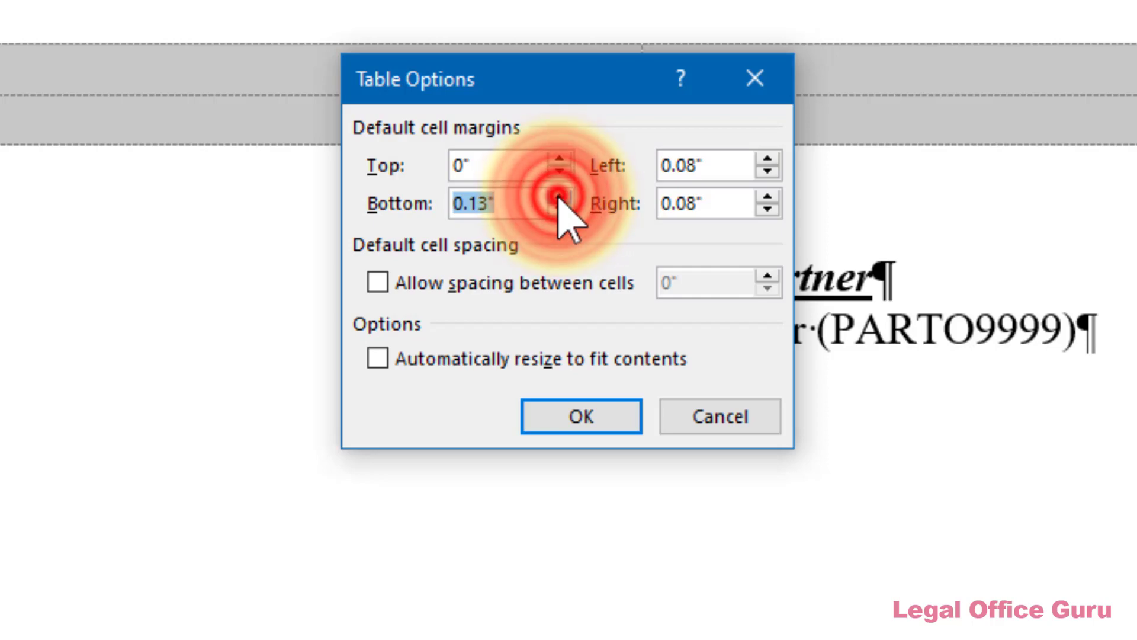
pyautogui.click(559, 197)
pyautogui.click(559, 197)
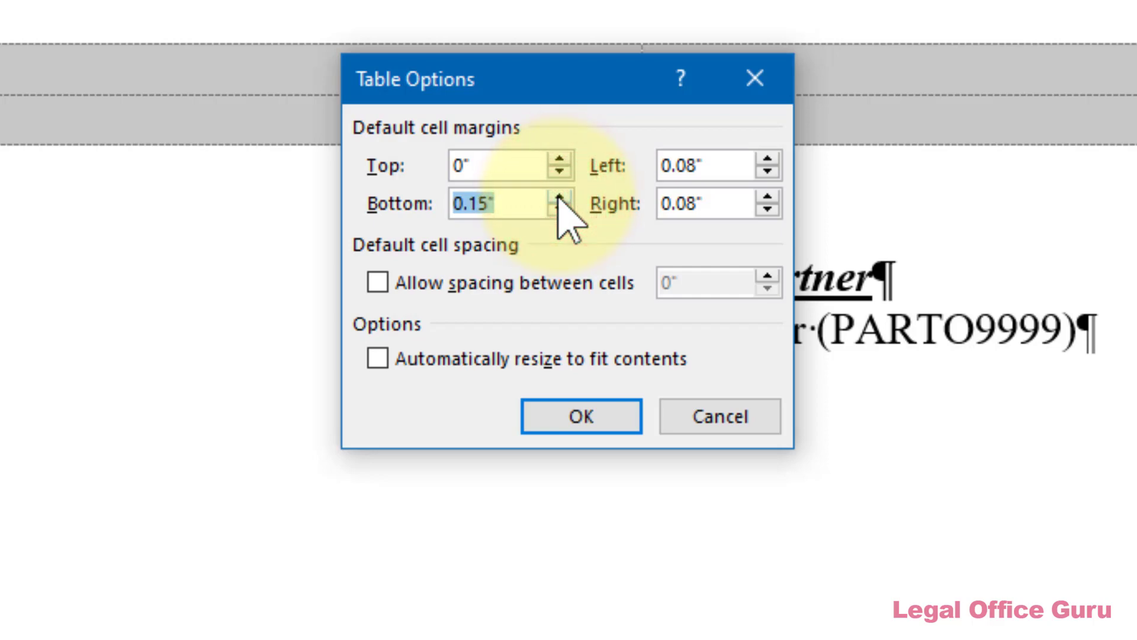
pyautogui.click(580, 413)
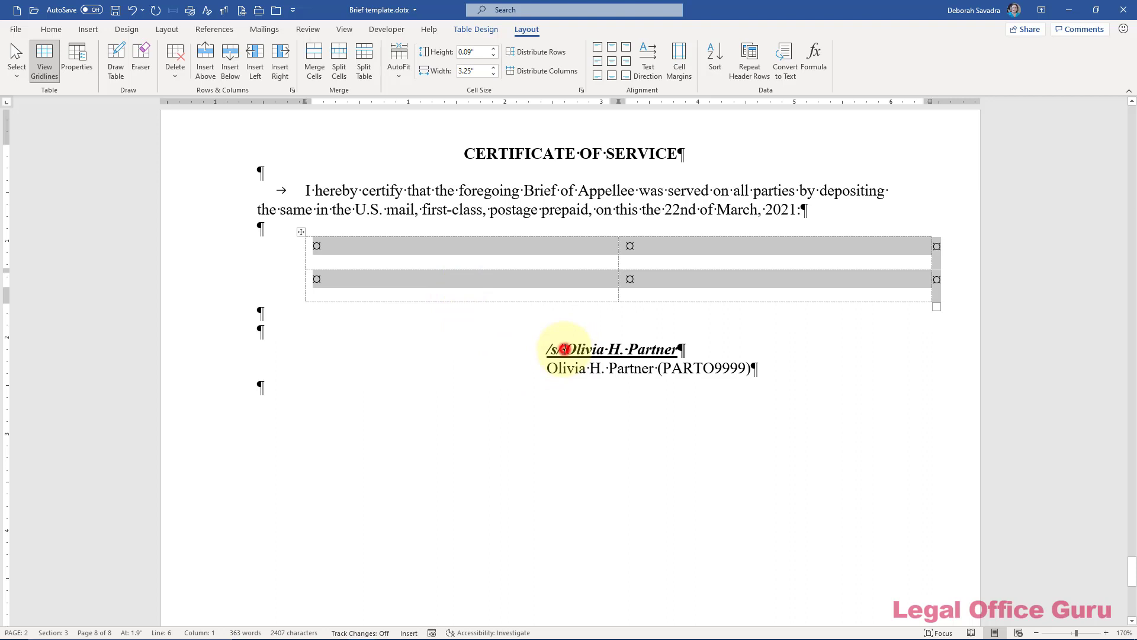
# Replace the signer's name after "/s/" in the Certificate of Service with two tabs, and clear the name and attorney code below it.
pyautogui.moveTo(563, 350); pyautogui.dragTo(677, 350)
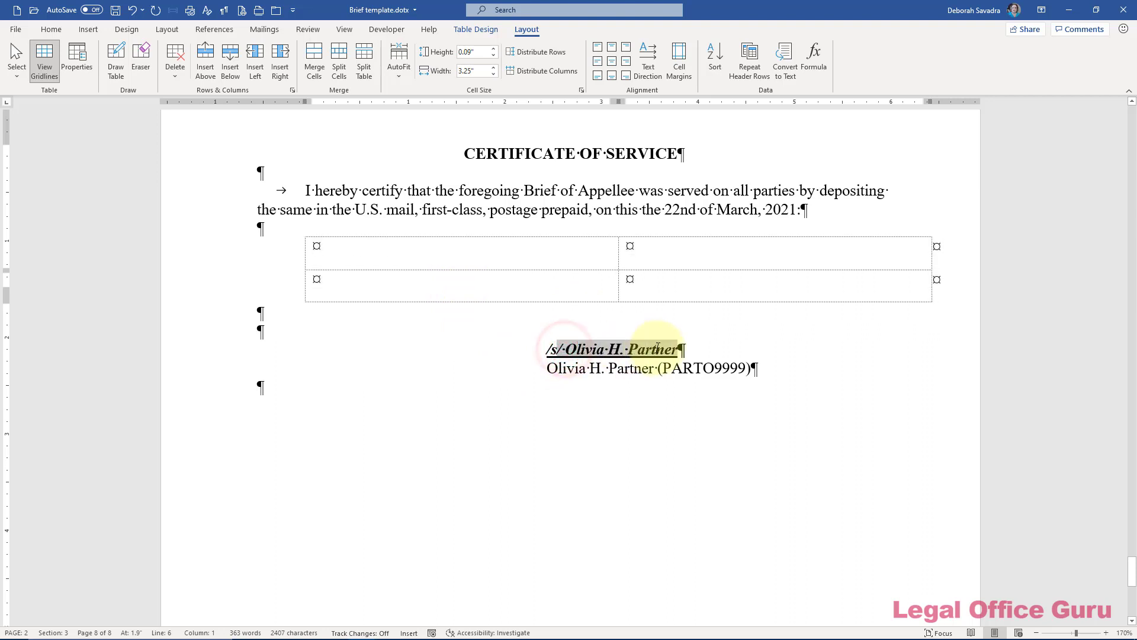
pyautogui.click(566, 350)
pyautogui.hotkey('shift', 'End')
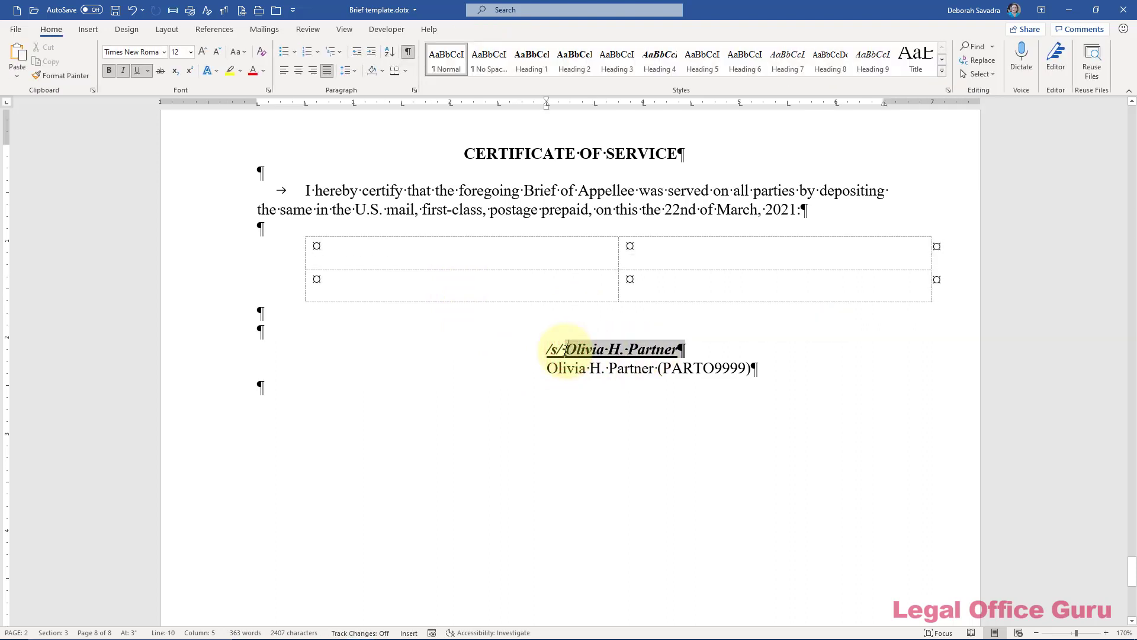
pyautogui.press('Tab')
pyautogui.press('Tab')
pyautogui.moveTo(617, 368)
pyautogui.mouseDown()
pyautogui.moveTo(538, 371)
pyautogui.moveTo(650, 369)
pyautogui.mouseUp()
pyautogui.press('Delete')
pyautogui.press('Delete')
# Review the template's pages in print preview for leftover case-specific text and inconsistent spacing.
pyautogui.scroll(2, 640, 330)
pyautogui.scroll(-4, 634, 342)
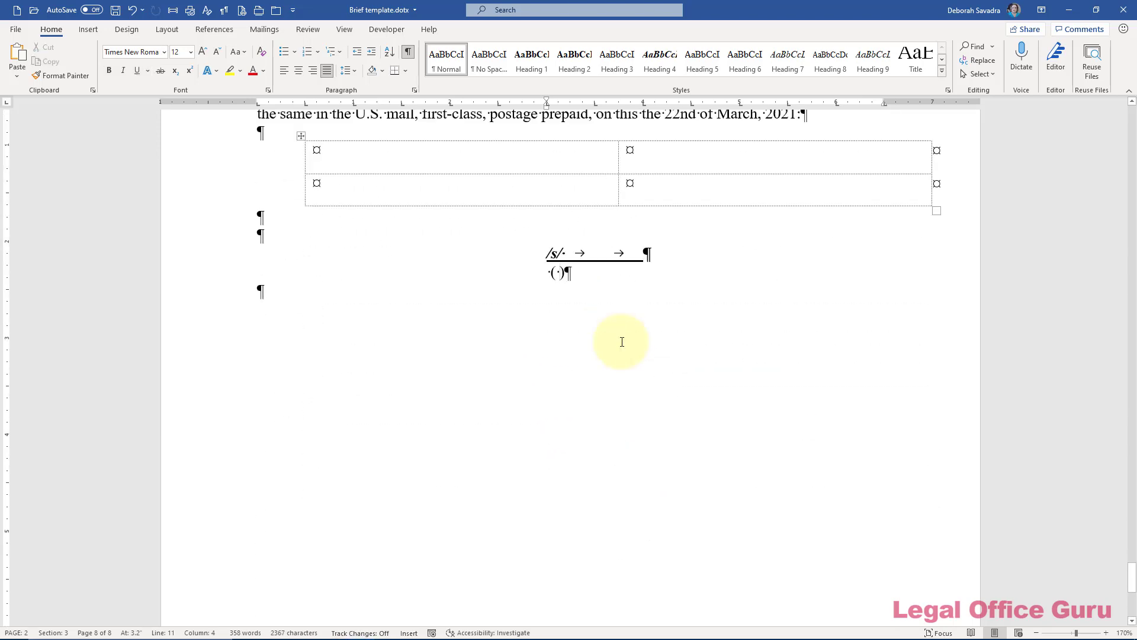
pyautogui.scroll(7, 622, 342)
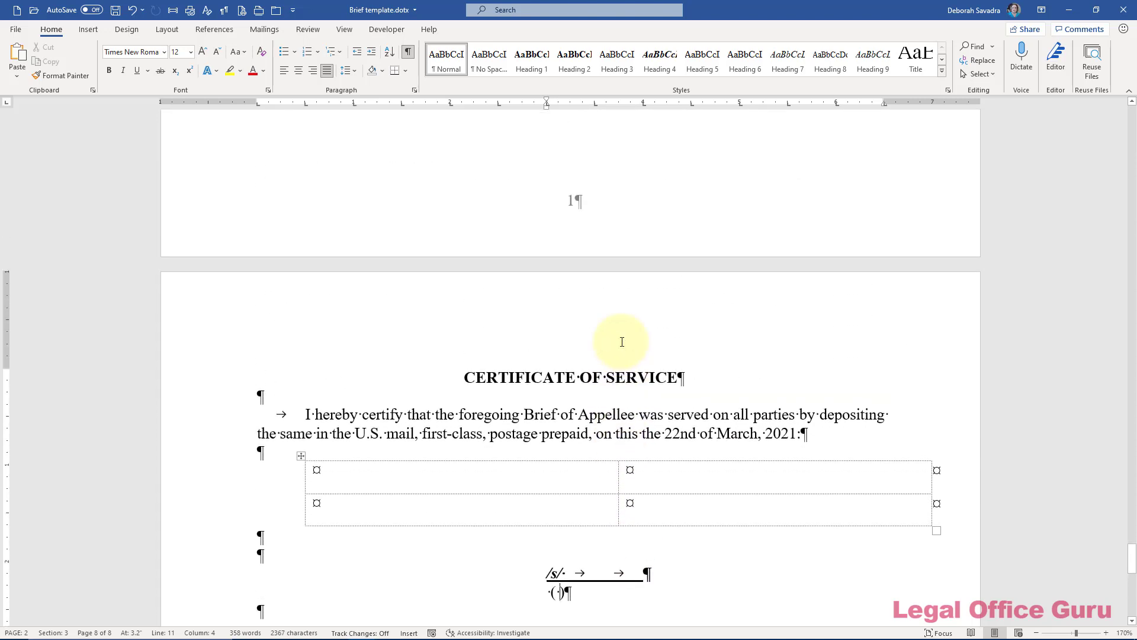
pyautogui.scroll(8, 622, 342)
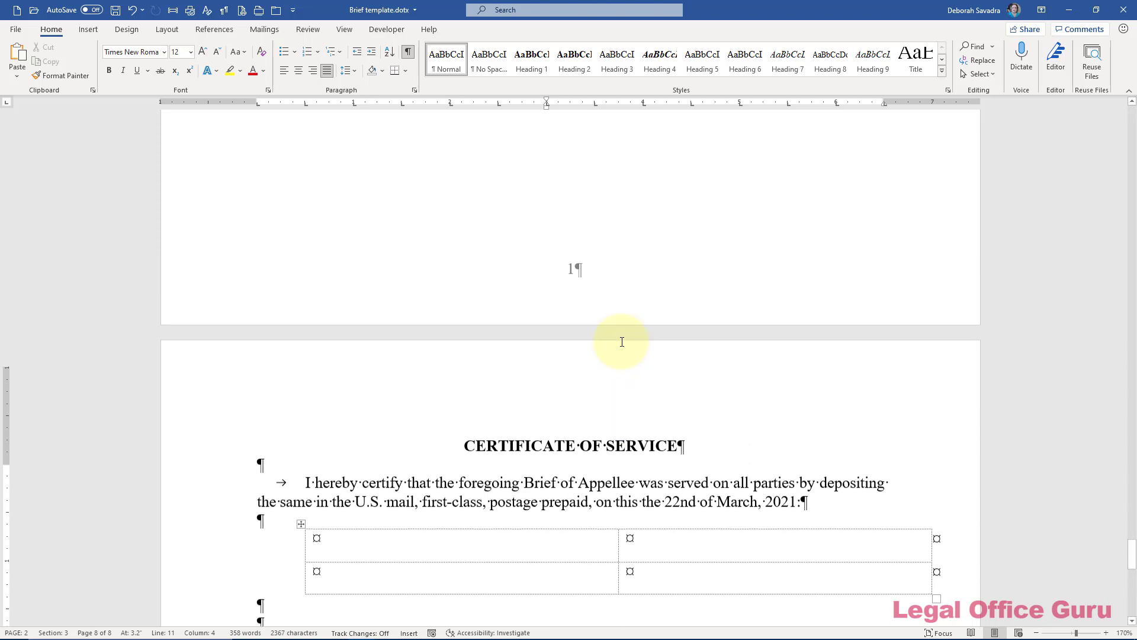
pyautogui.scroll(2, 622, 342)
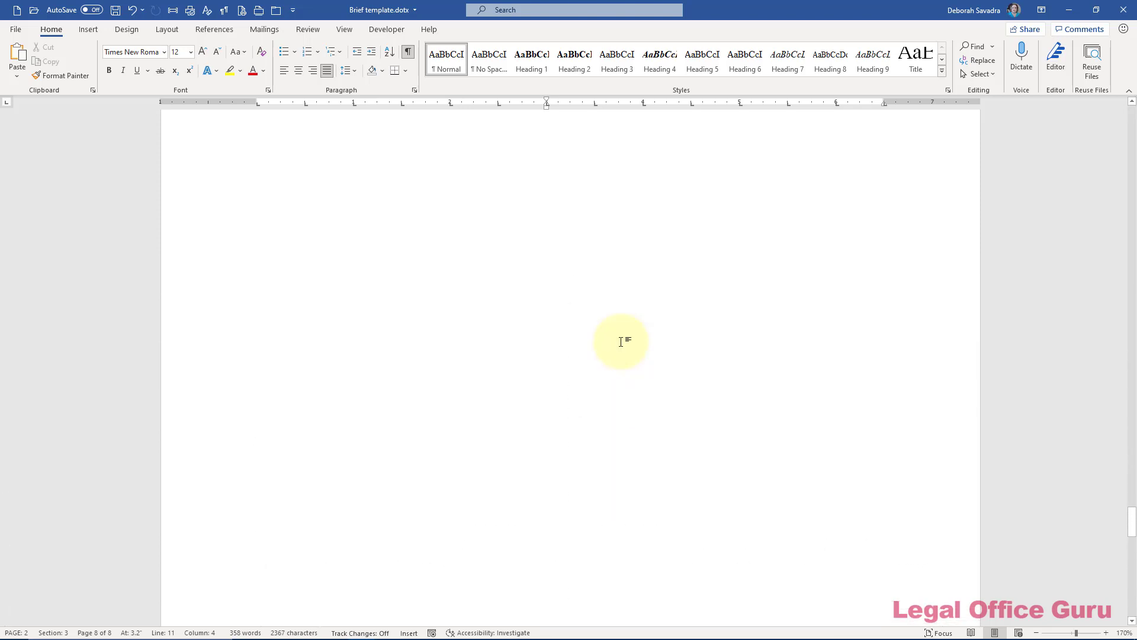
pyautogui.scroll(2, 622, 342)
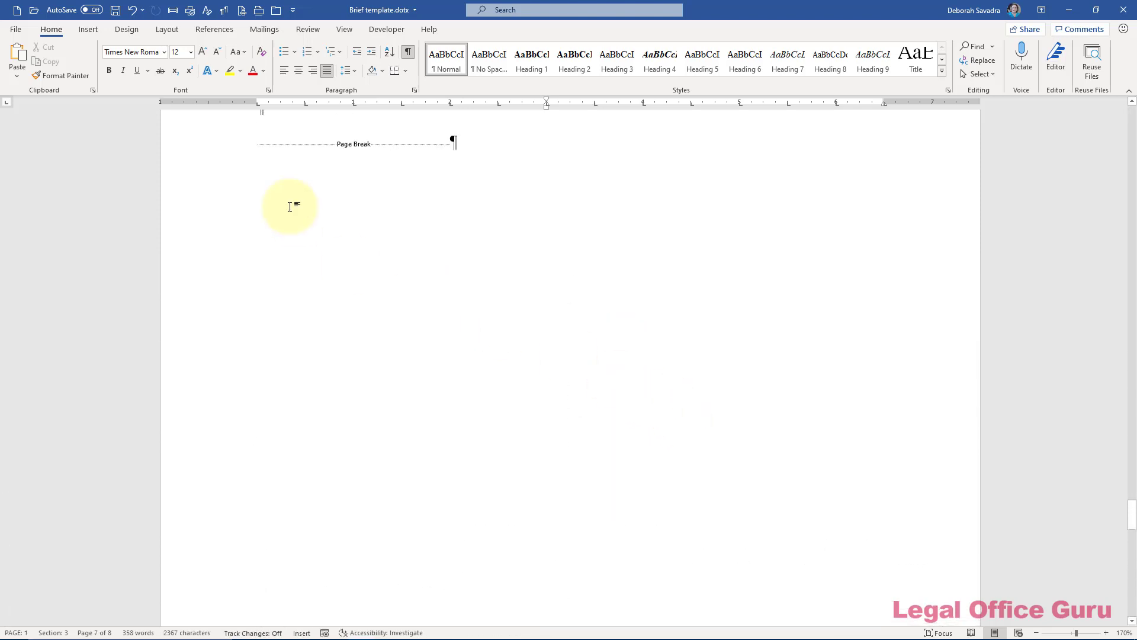
pyautogui.click(243, 11)
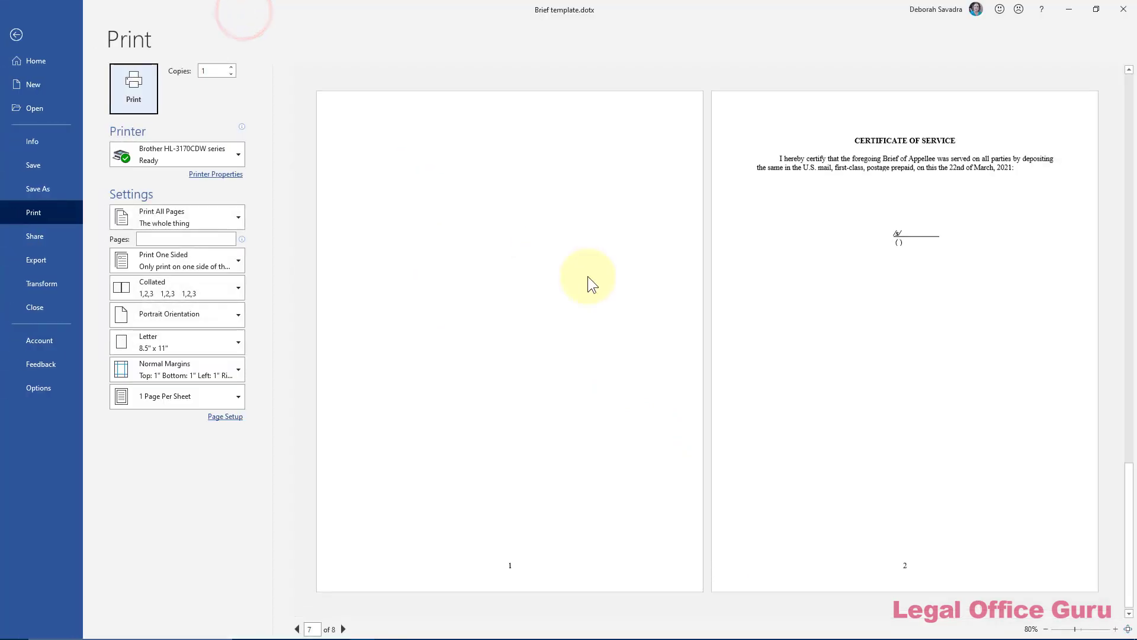
pyautogui.scroll(5, 690, 314)
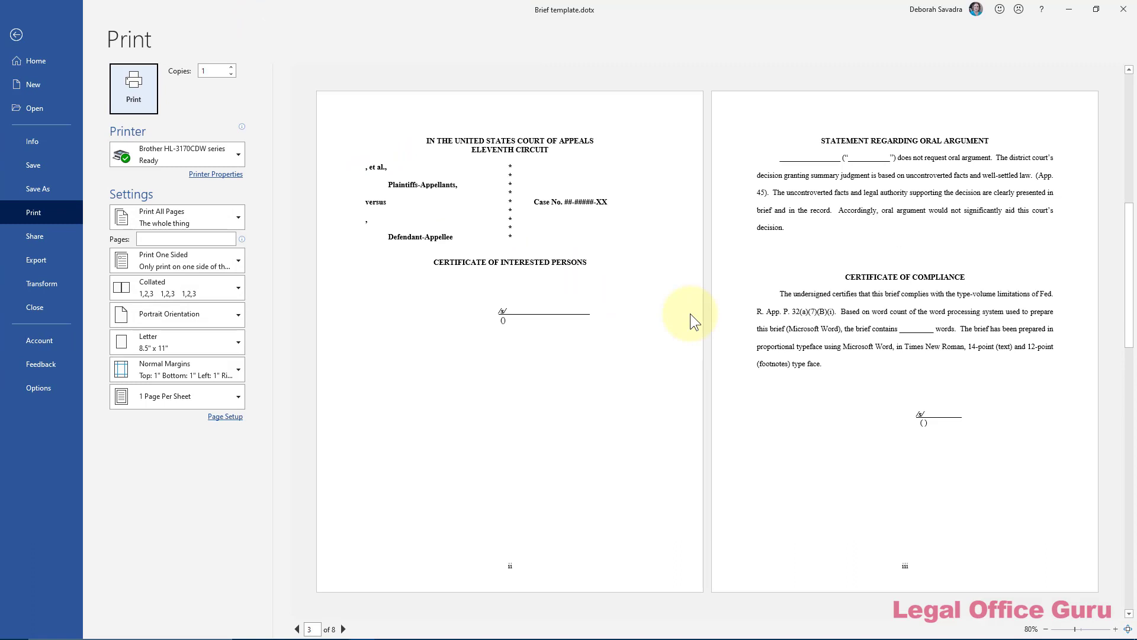
pyautogui.scroll(-4, 691, 314)
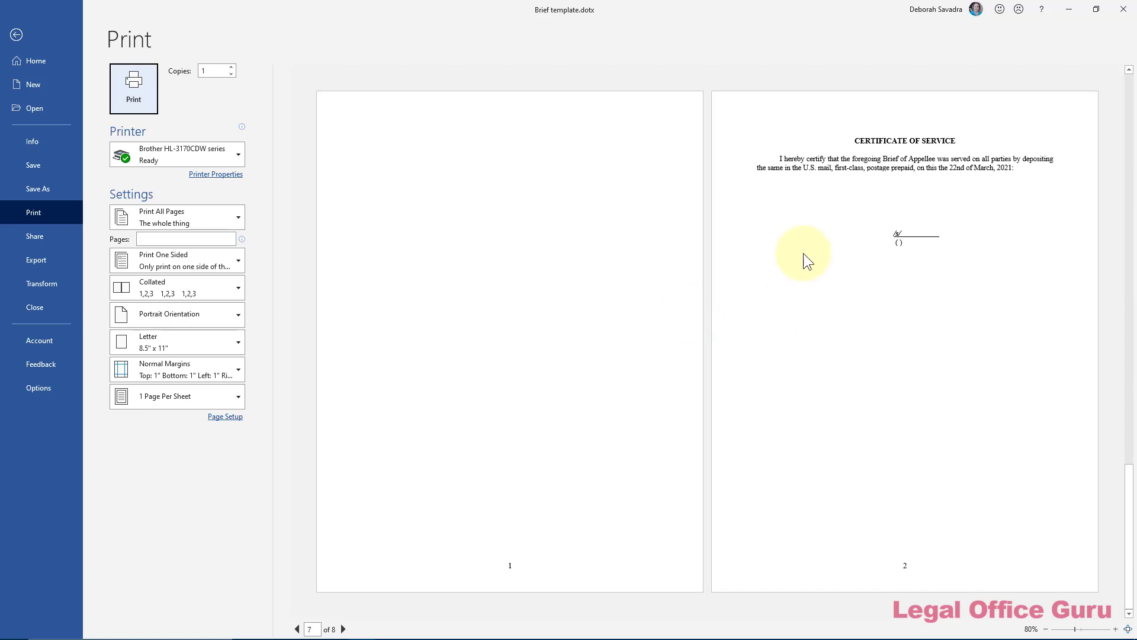
pyautogui.scroll(6, 804, 255)
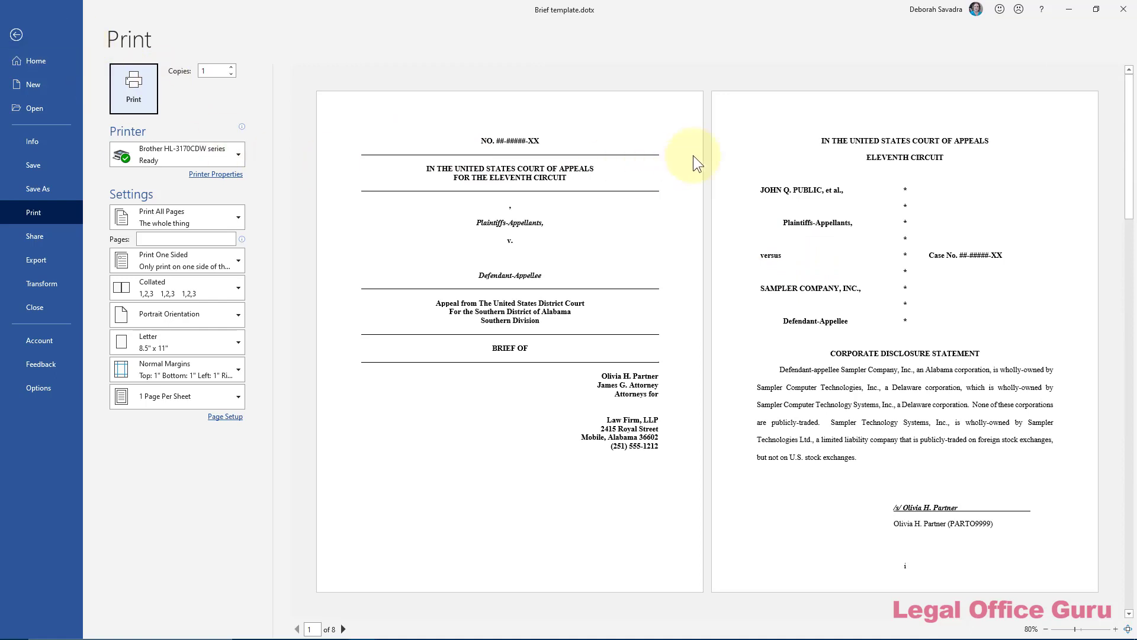
pyautogui.click(859, 150)
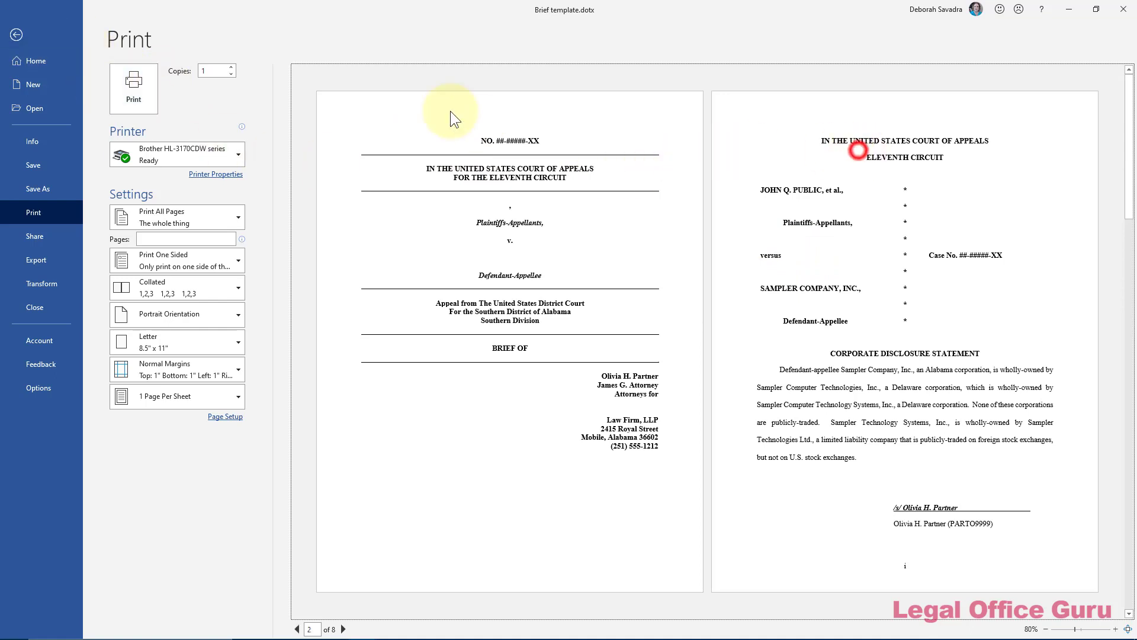
pyautogui.click(16, 35)
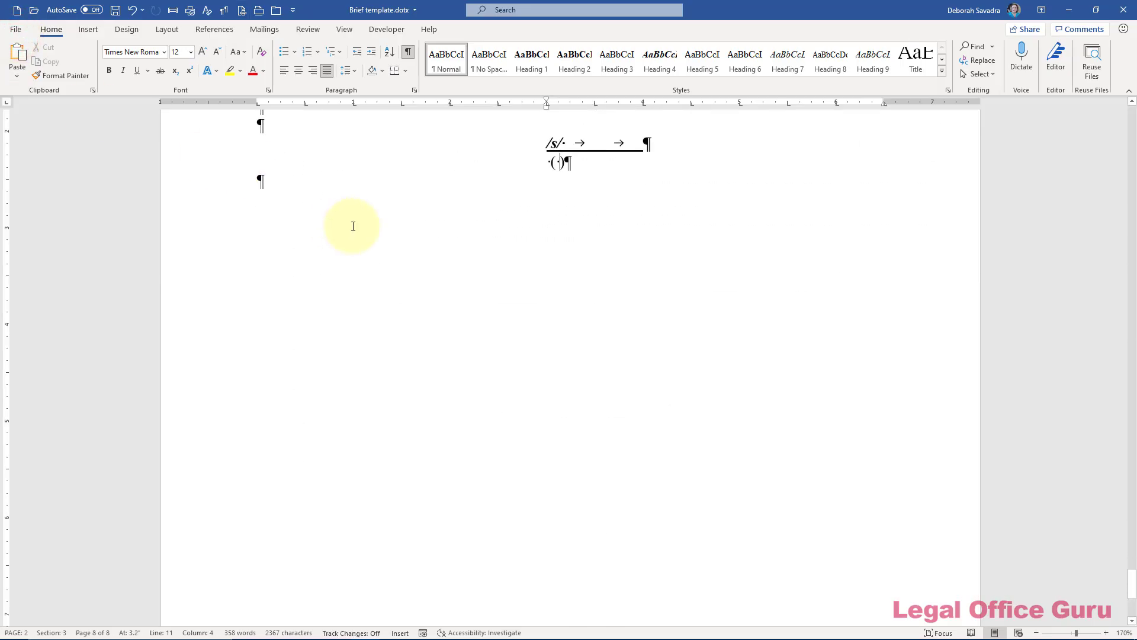
# Remove the space after paragraphs from the court heading and case caption table on the Corporate Disclosure Statement page.
pyautogui.hotkey('ctrl', 'Home')
pyautogui.scroll(-8, 401, 257)
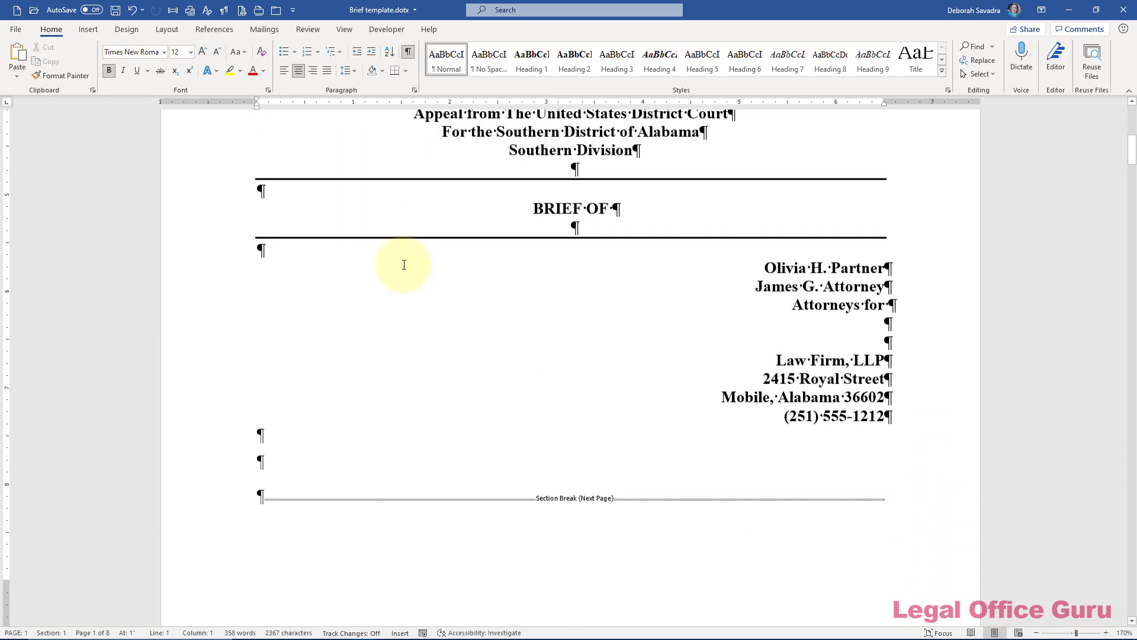
pyautogui.scroll(-10, 404, 265)
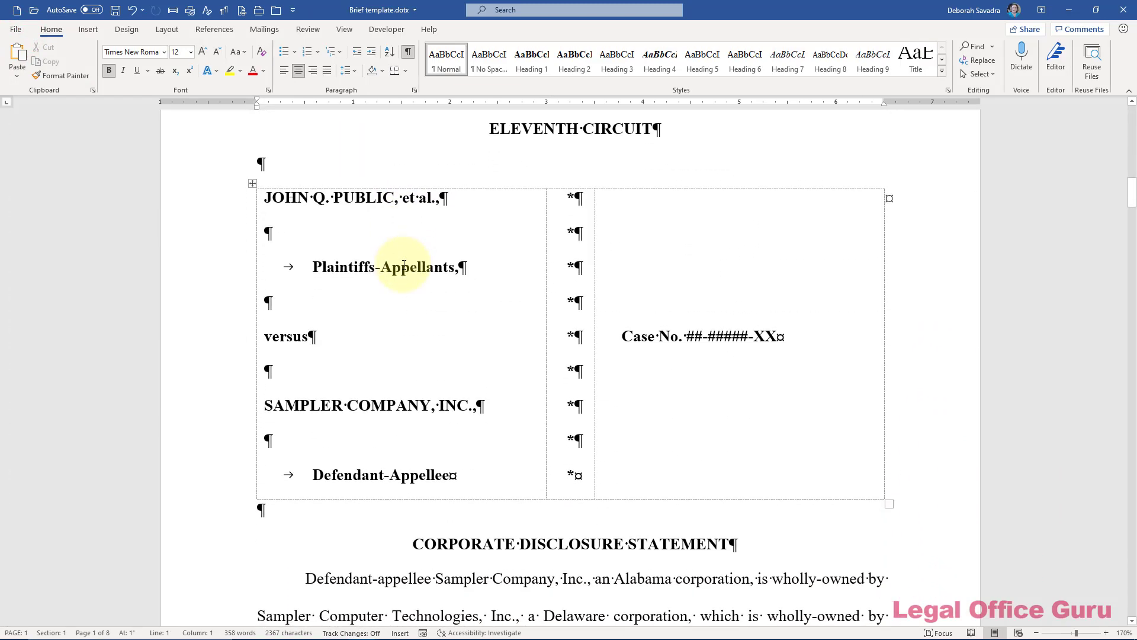
pyautogui.scroll(3, 404, 265)
pyautogui.moveTo(208, 196); pyautogui.dragTo(347, 592)
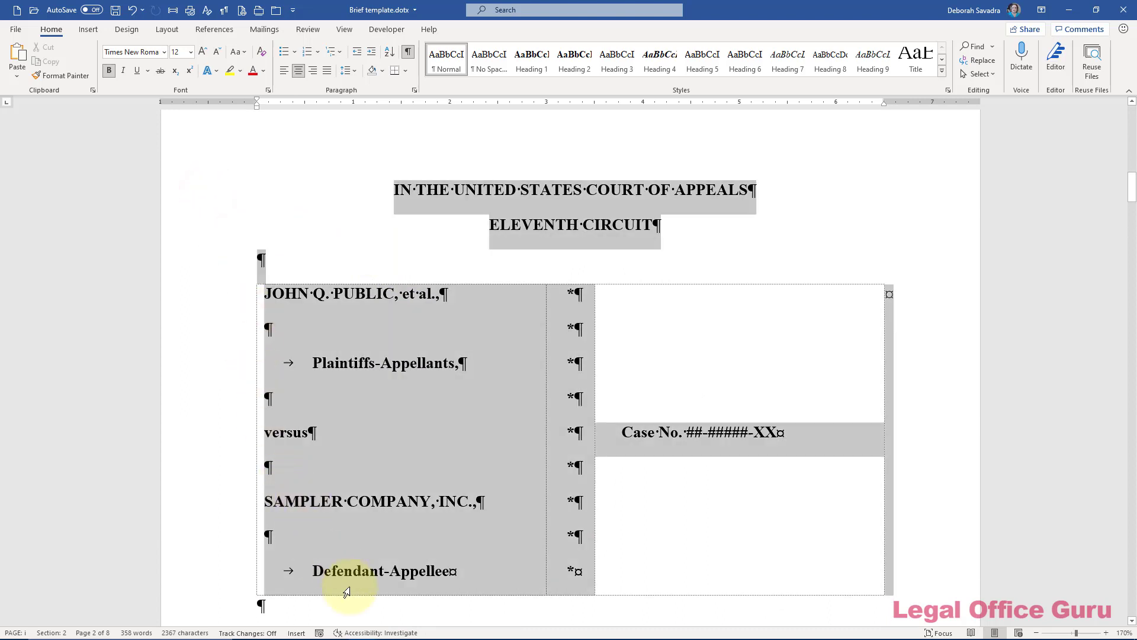
pyautogui.click(414, 91)
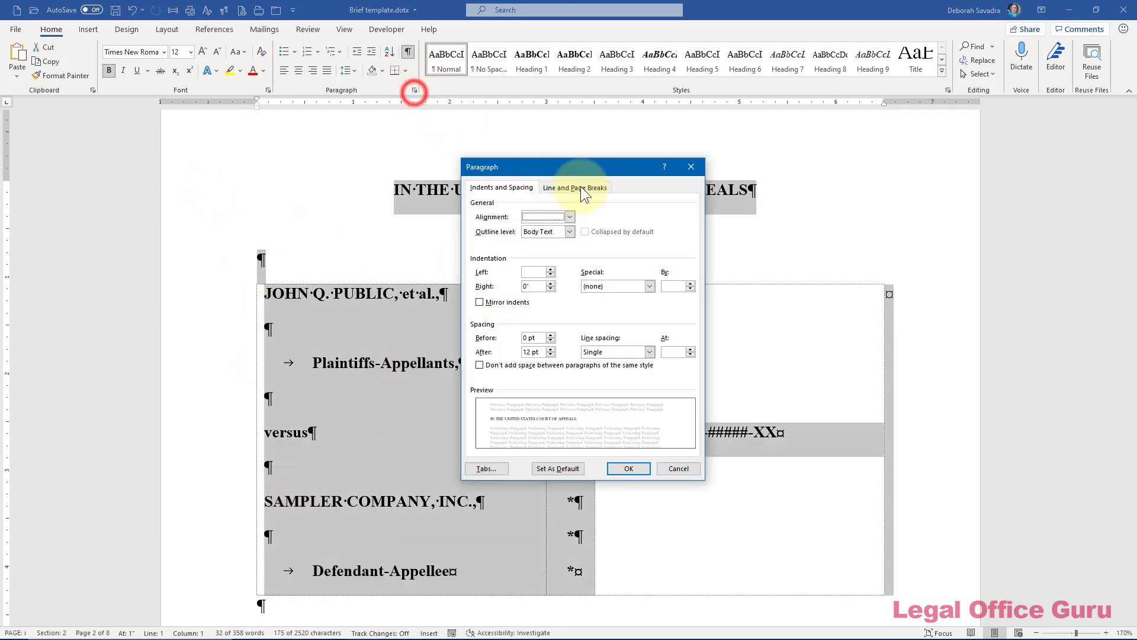
pyautogui.click(550, 350)
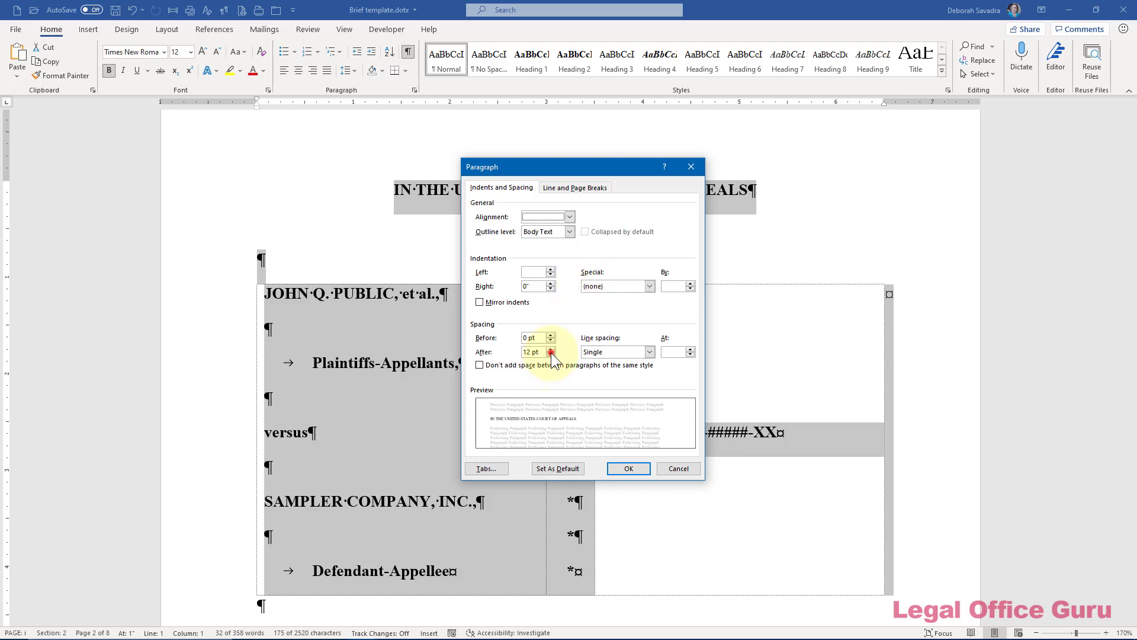
pyautogui.click(550, 354)
pyautogui.click(629, 468)
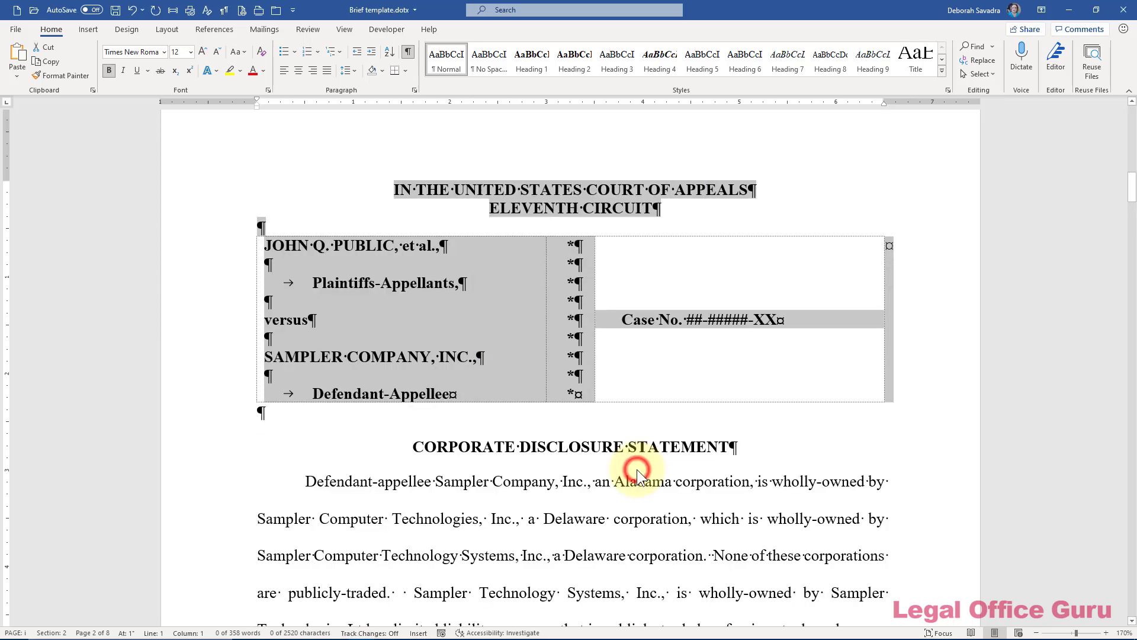
# Delete the plaintiff's name and the defendant company's name from the caption above the Corporate Disclosure Statement, keeping the commas and "et al.".
pyautogui.click(265, 242)
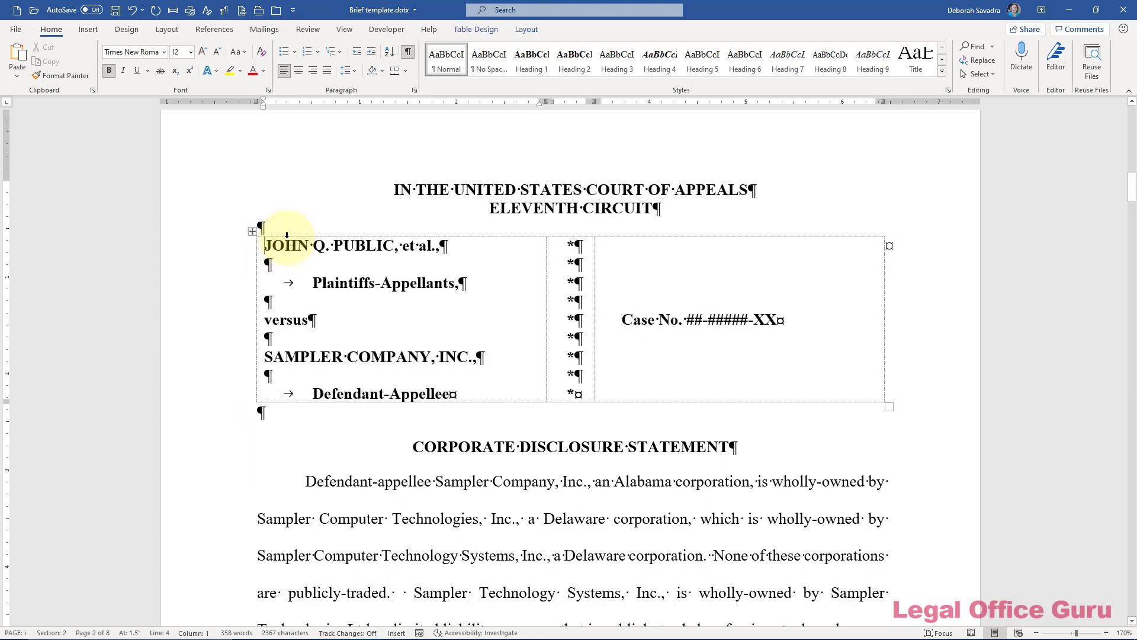
pyautogui.hotkey('ctrl', 'shift', 'Right')
pyautogui.hotkey('ctrl', 'shift', 'Right')
pyautogui.hotkey('ctrl', 'shift', 'Right')
pyautogui.hotkey('ctrl', 'shift', 'Right')
pyautogui.press('Delete')
pyautogui.press('Down')
pyautogui.press('Down')
pyautogui.press('Down')
pyautogui.press('Down')
pyautogui.press('Down')
pyautogui.press('Down')
pyautogui.hotkey('ctrl', 'shift', 'Right')
pyautogui.hotkey('ctrl', 'shift', 'Right')
pyautogui.hotkey('ctrl', 'shift', 'Right')
pyautogui.hotkey('ctrl', 'shift', 'Right')
pyautogui.hotkey('ctrl', 'shift', 'Right')
pyautogui.press('Delete')
# Replace the defendant-appellee's company name and "an Alabama corporation" in the Corporate Disclosure Statement with underscore blanks.
pyautogui.click(434, 481)
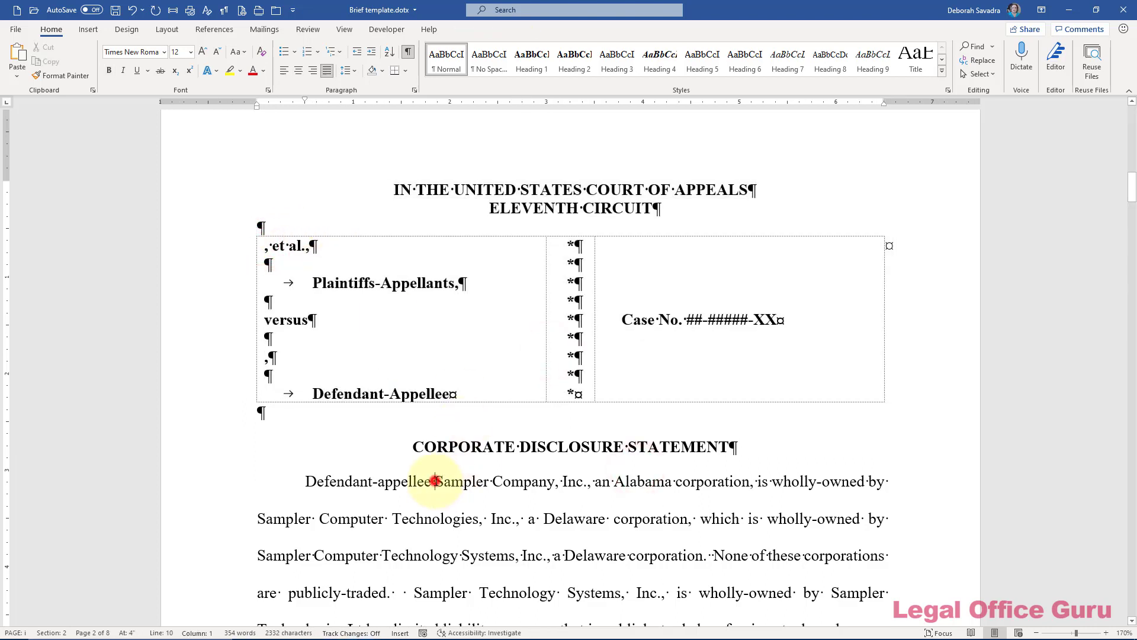
pyautogui.hotkey('ctrl', 'shift', 'Right')
pyautogui.hotkey('ctrl', 'shift', 'Right')
pyautogui.hotkey('ctrl', 'shift', 'Right')
pyautogui.hotkey('ctrl', 'shift', 'Right')
pyautogui.hotkey('ctrl', 'shift', 'Right')
pyautogui.press('Delete')
pyautogui.write('___________________')
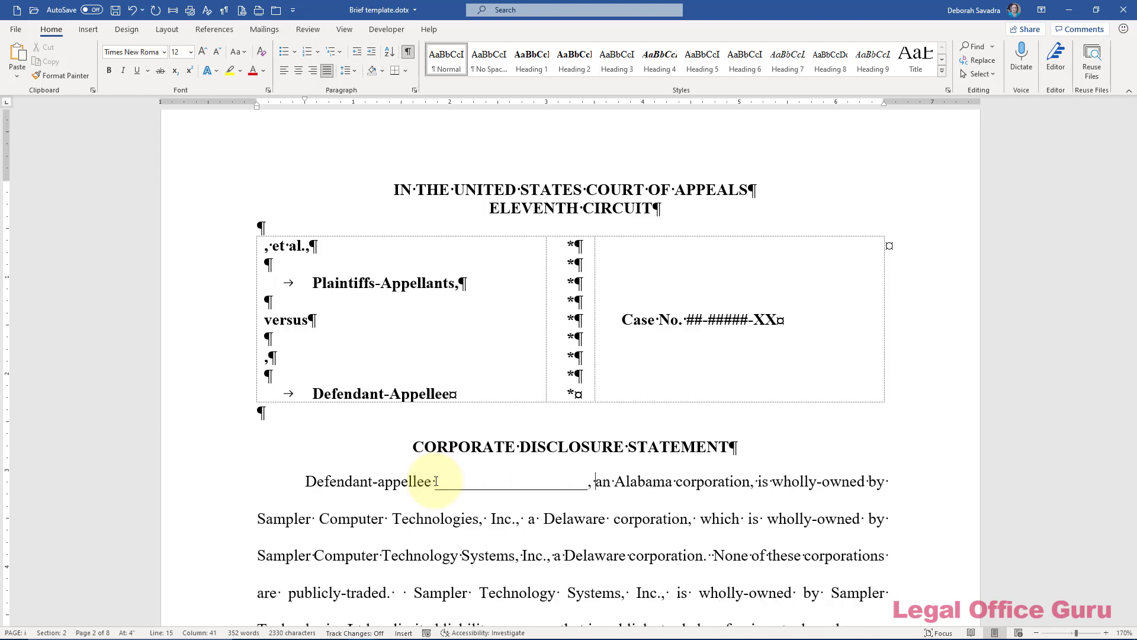
pyautogui.hotkey('ctrl', 'shift', 'Right')
pyautogui.hotkey('ctrl', 'shift', 'Right')
pyautogui.hotkey('ctrl', 'shift', 'Right')
pyautogui.write('________________')
# Delete the entire body text of the Corporate Disclosure Statement, keeping its empty paragraph.
pyautogui.scroll(-3, 435, 481)
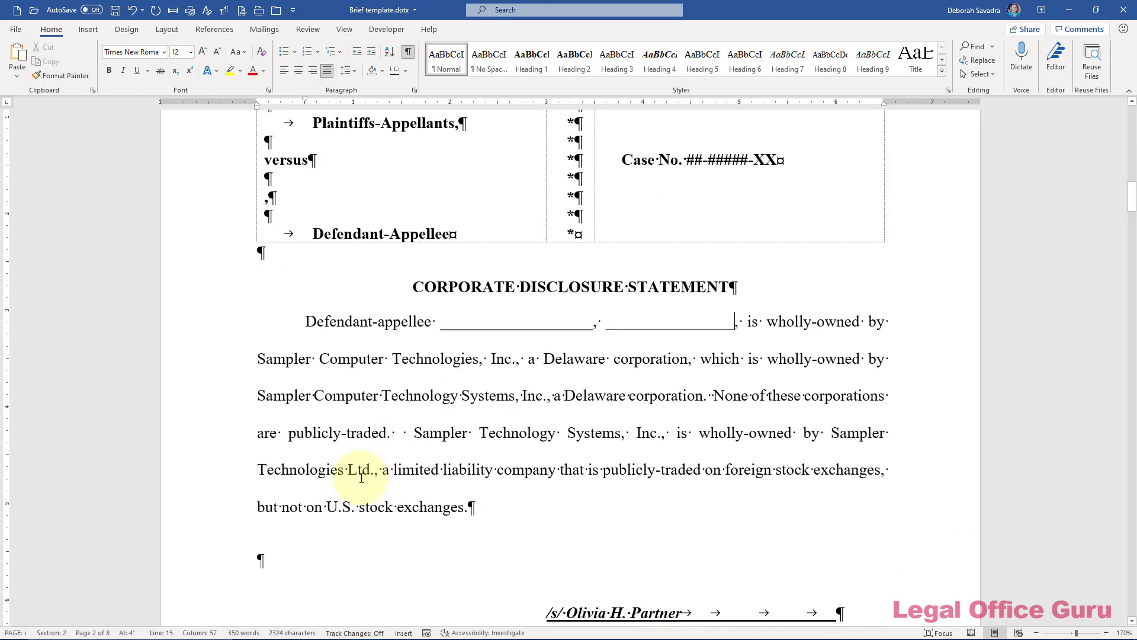
pyautogui.moveTo(306, 323); pyautogui.dragTo(454, 506)
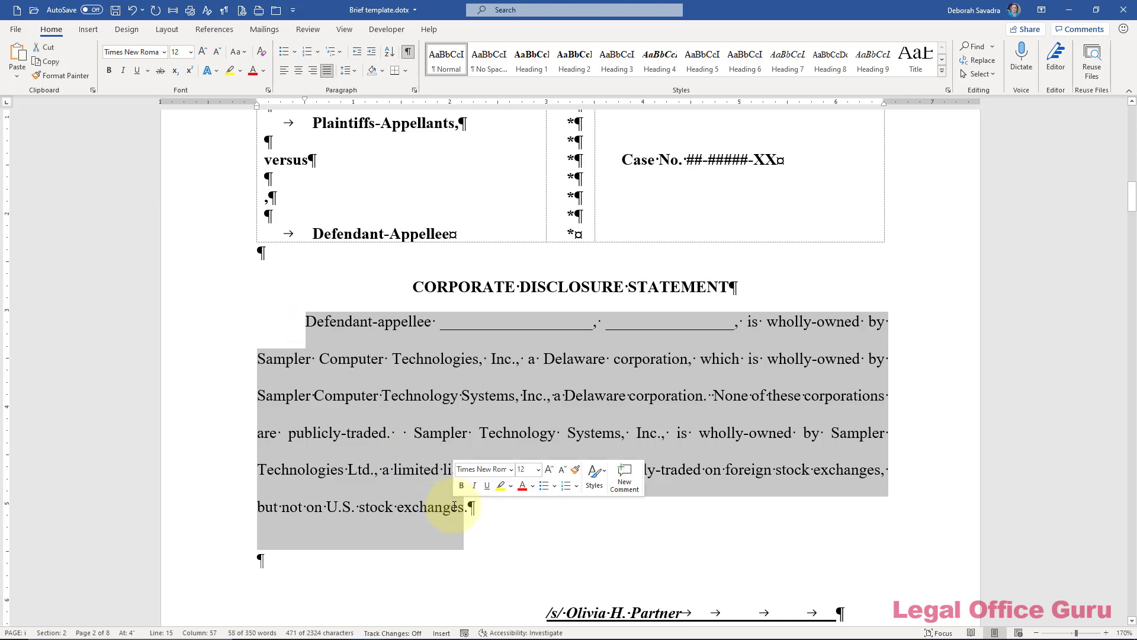
pyautogui.hotkey('shift', 'Left')
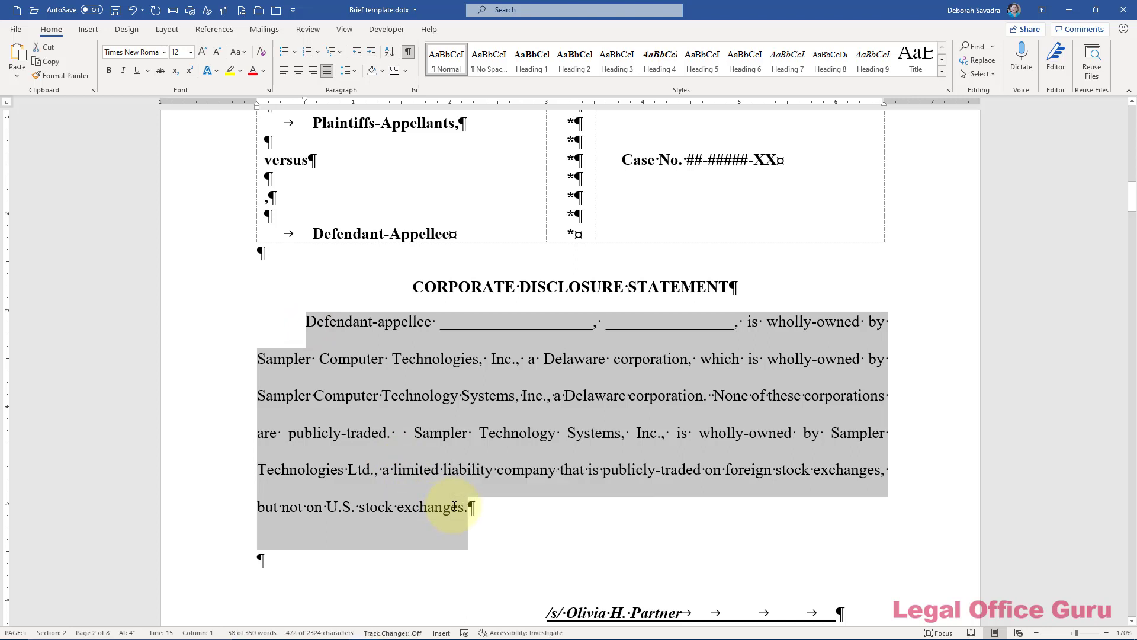
pyautogui.press('Delete')
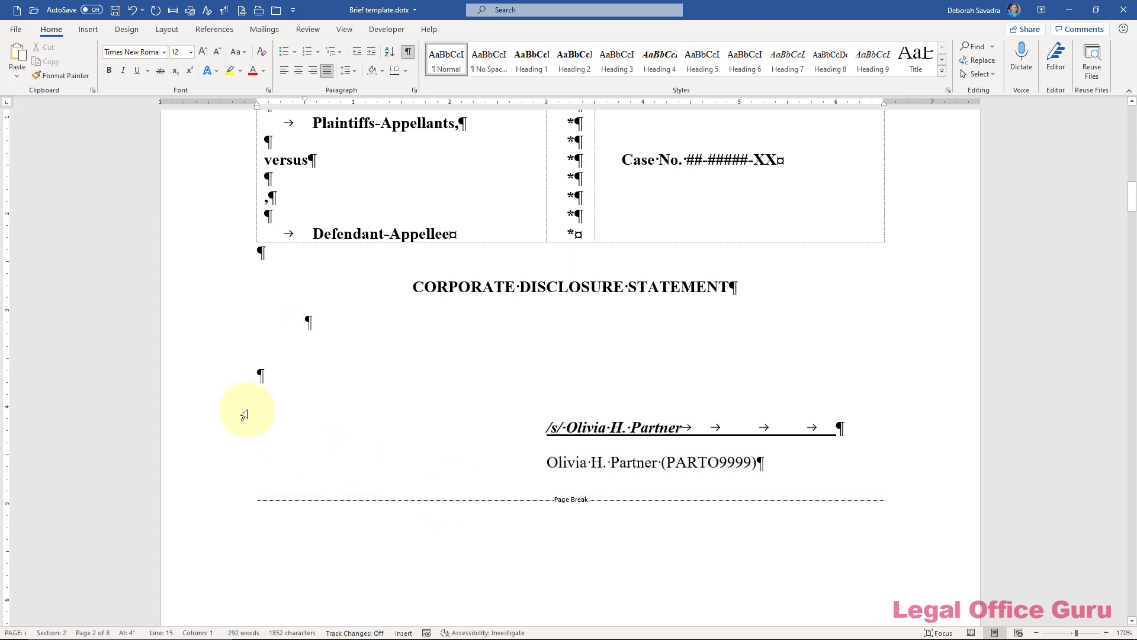
# Remove the space after paragraphs from the two signature lines under the Corporate Disclosure Statement.
pyautogui.click(235, 414)
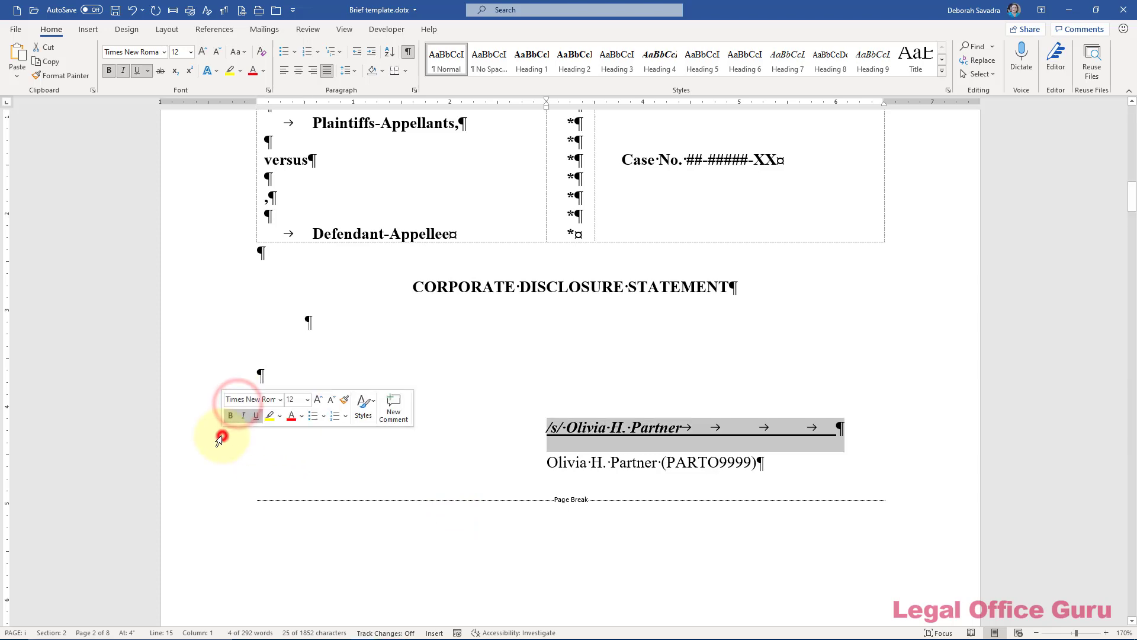
pyautogui.moveTo(224, 434); pyautogui.dragTo(224, 468)
pyautogui.click(414, 90)
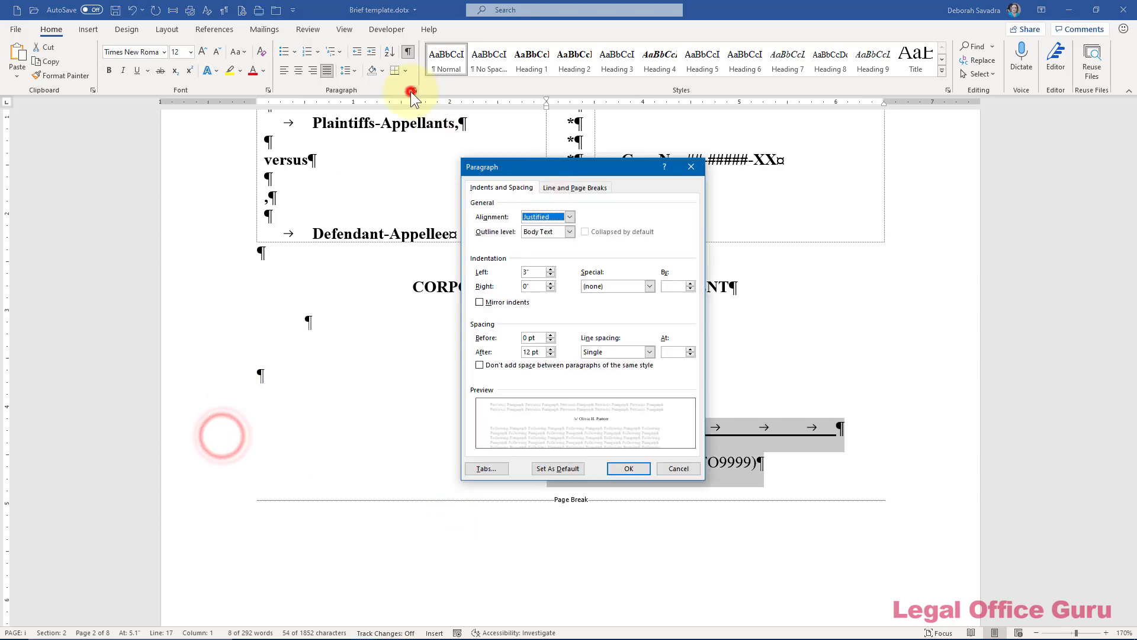
pyautogui.click(629, 468)
# Review all template pages in print preview and save the template.
pyautogui.scroll(3, 751, 376)
pyautogui.click(752, 376)
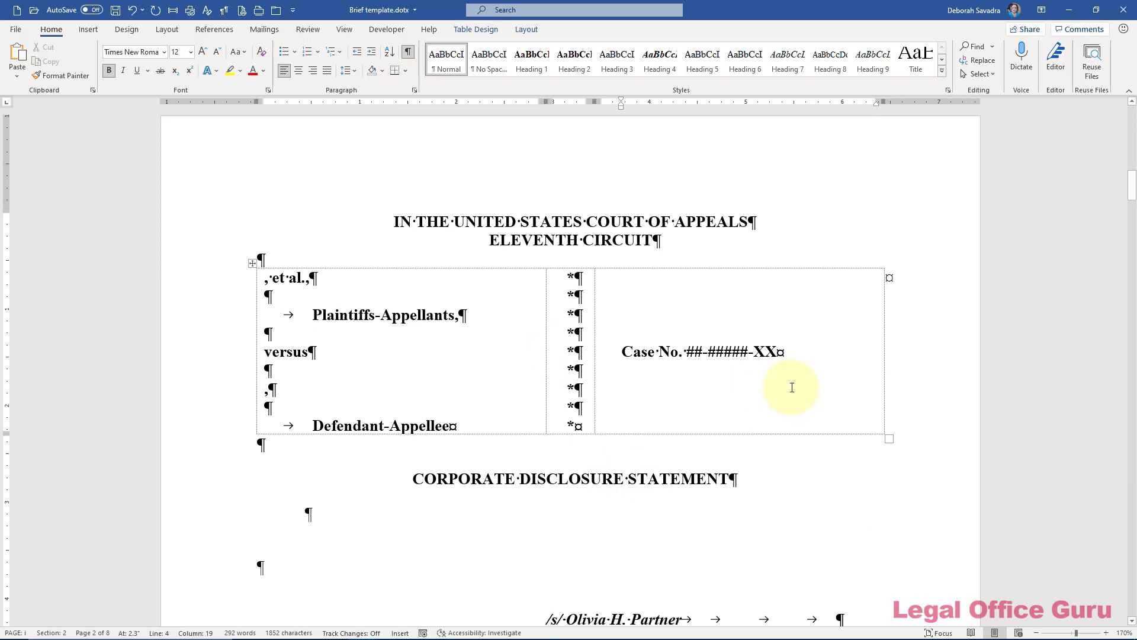
pyautogui.click(241, 12)
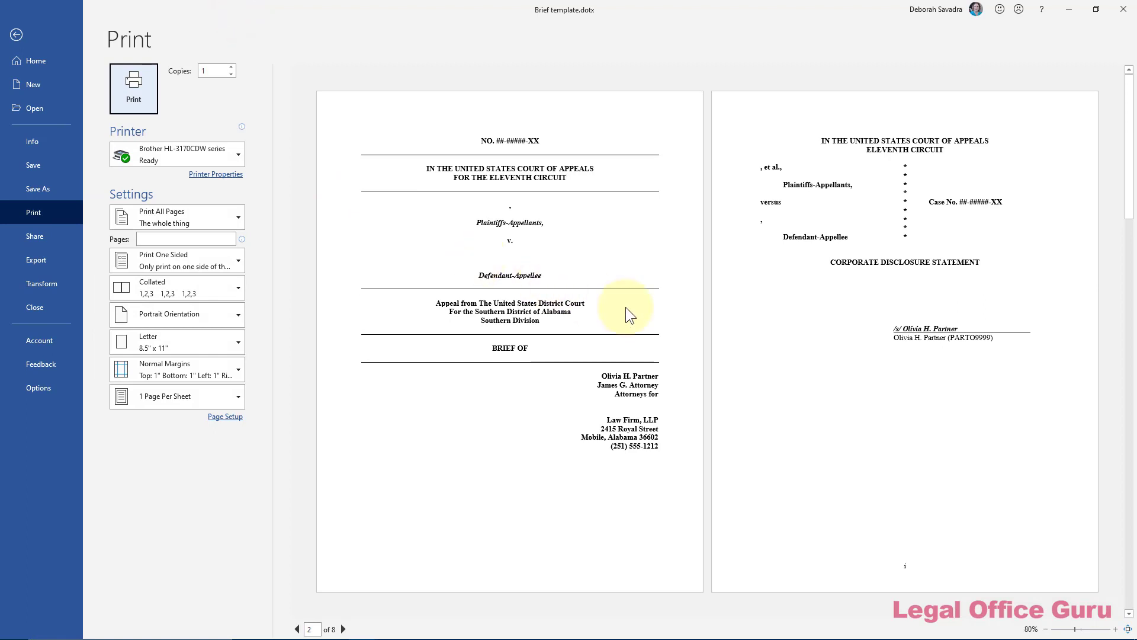
pyautogui.scroll(-3, 626, 308)
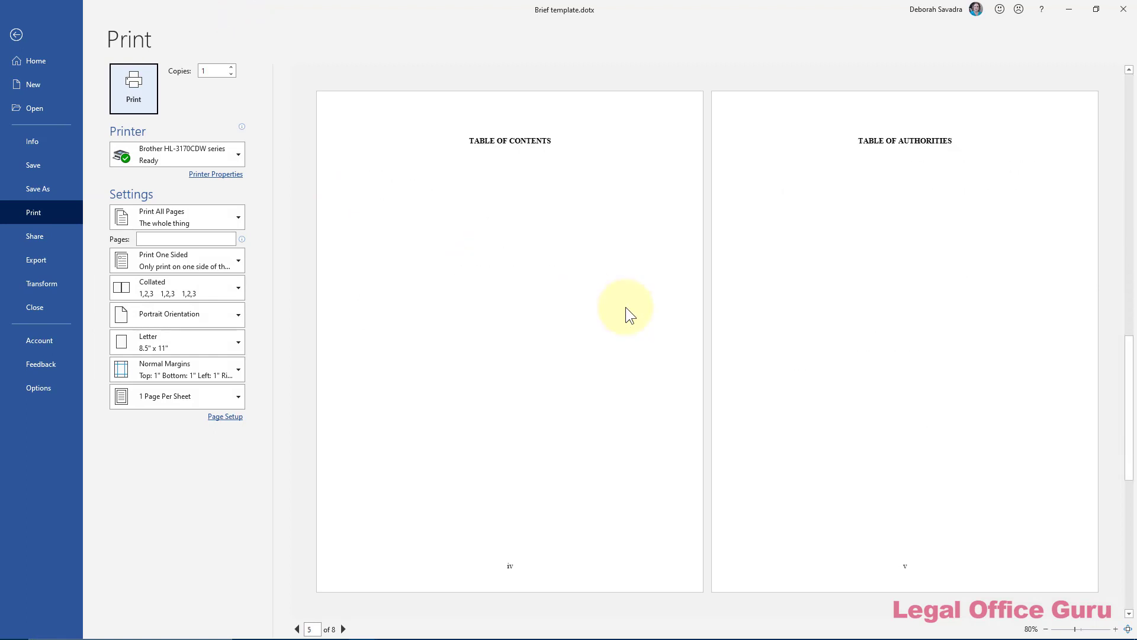
pyautogui.scroll(-2, 625, 308)
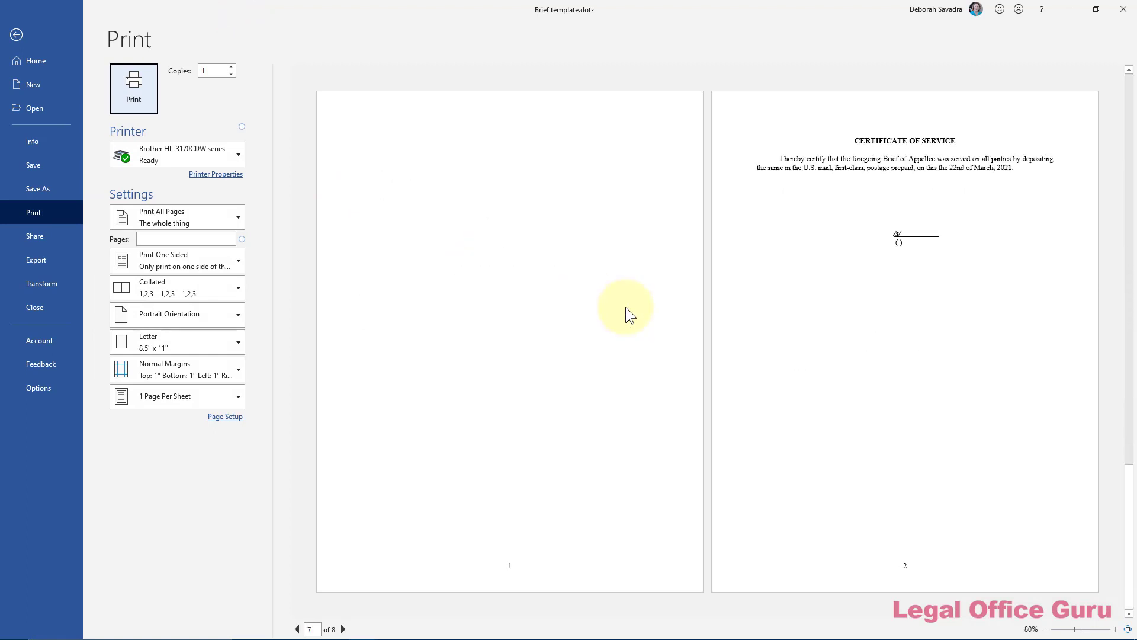
pyautogui.scroll(2, 630, 315)
pyautogui.scroll(-2, 629, 315)
pyautogui.scroll(6, 626, 307)
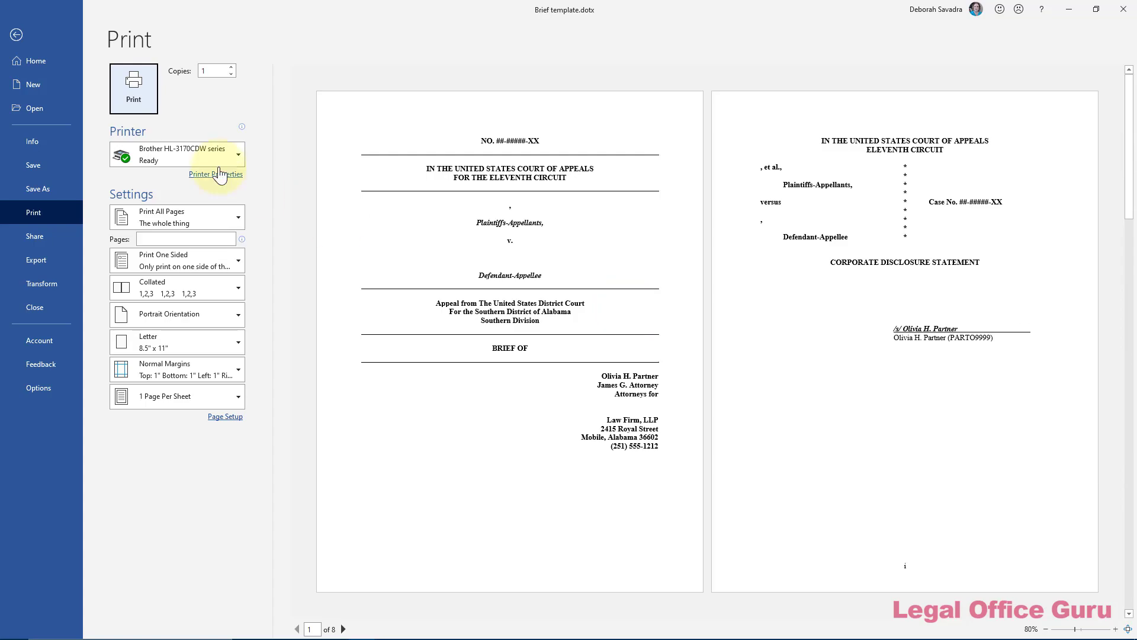
pyautogui.click(16, 35)
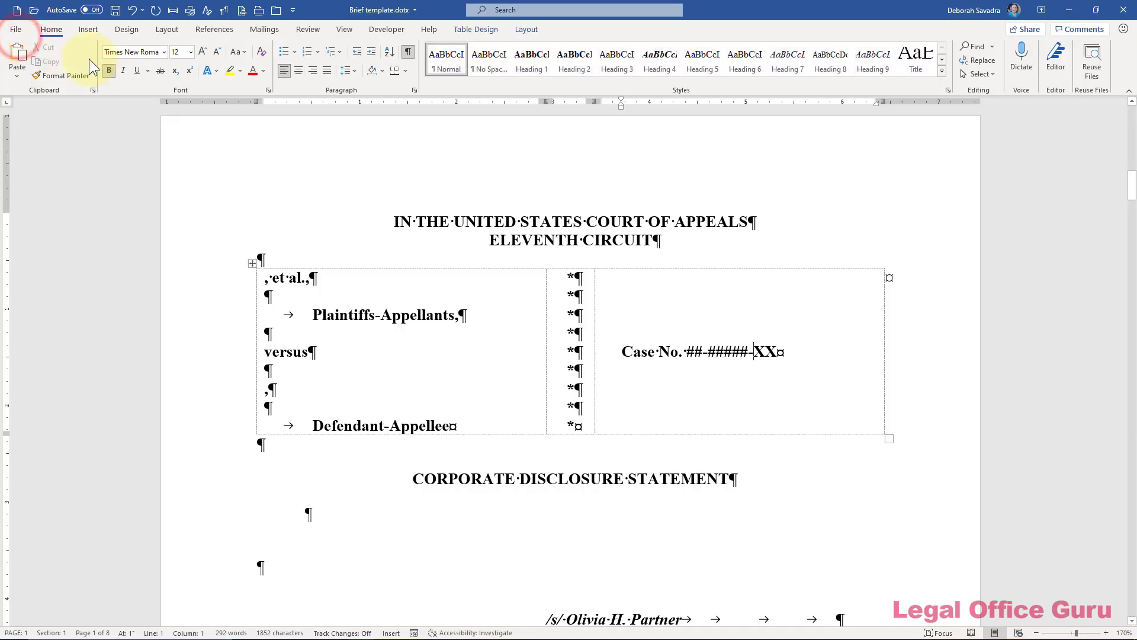
pyautogui.click(114, 11)
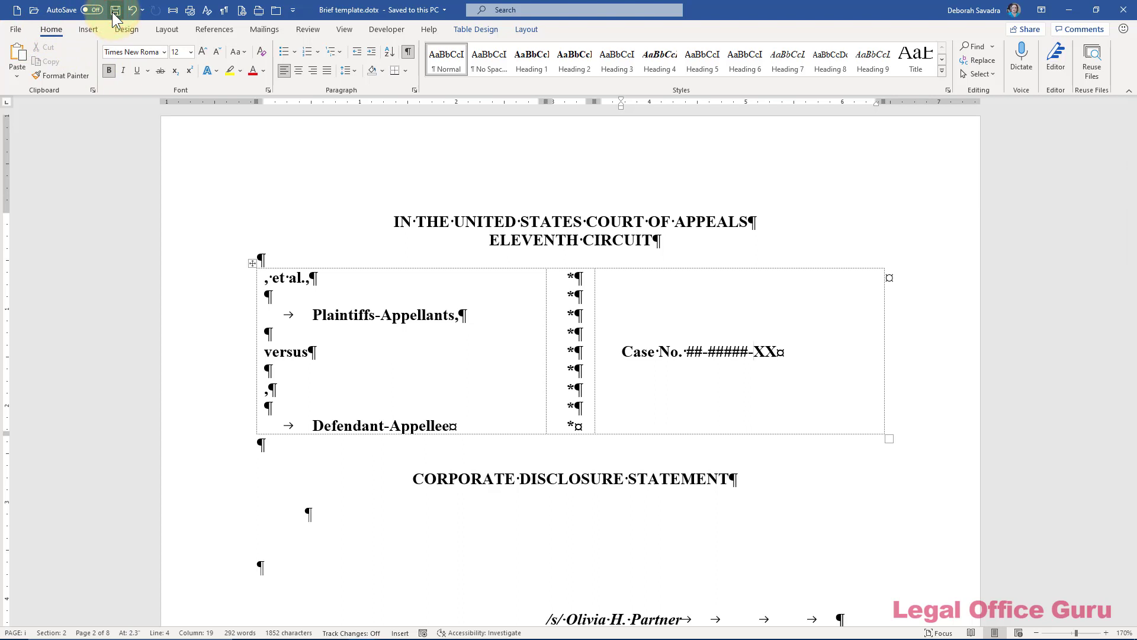
# Close the open template and base brief, and create a new document from the personal Brief template.
pyautogui.click(279, 11)
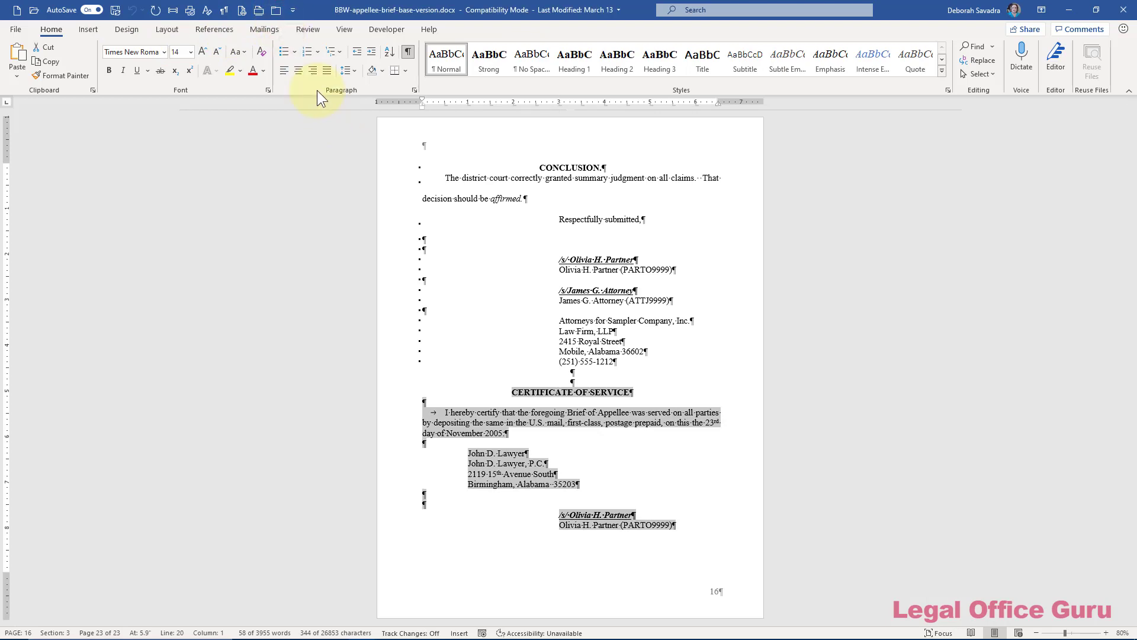
pyautogui.click(276, 12)
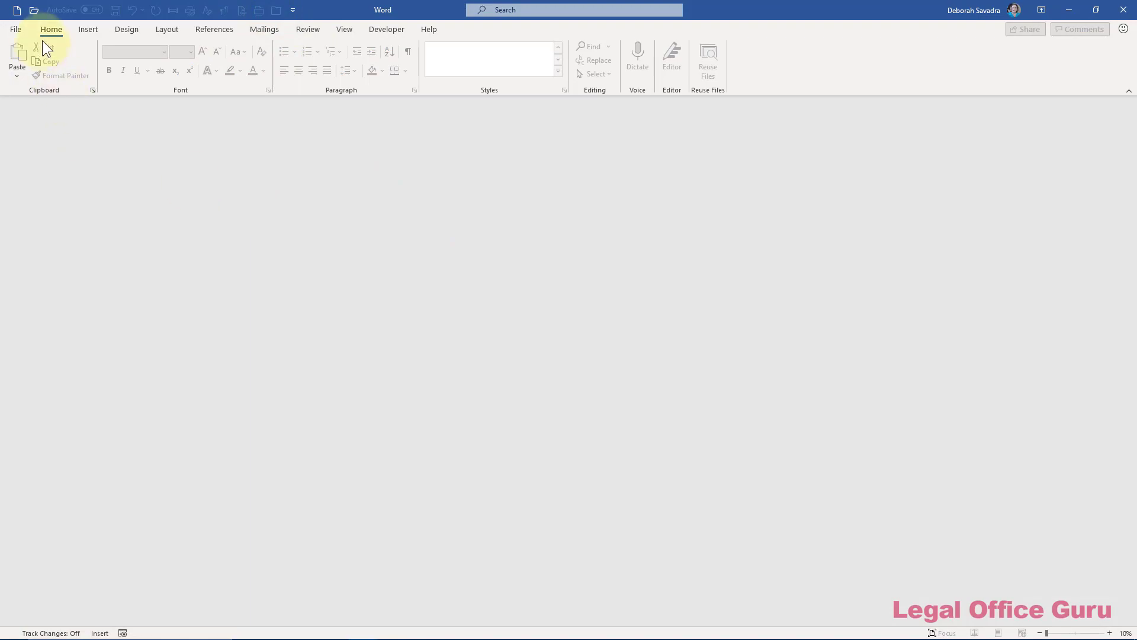
pyautogui.click(16, 30)
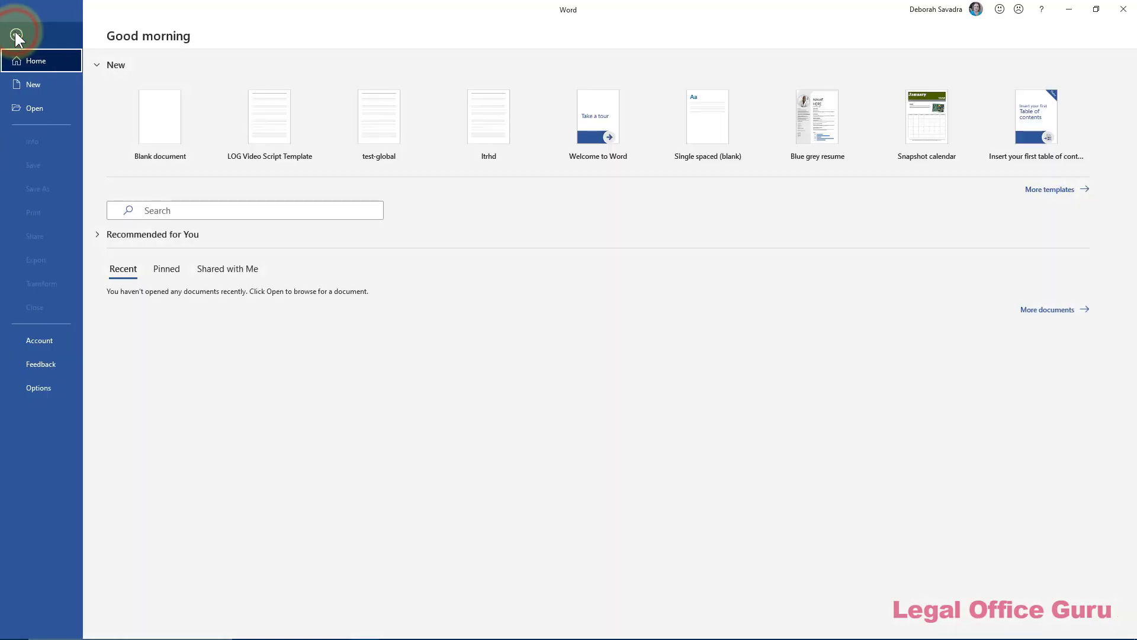
pyautogui.click(30, 81)
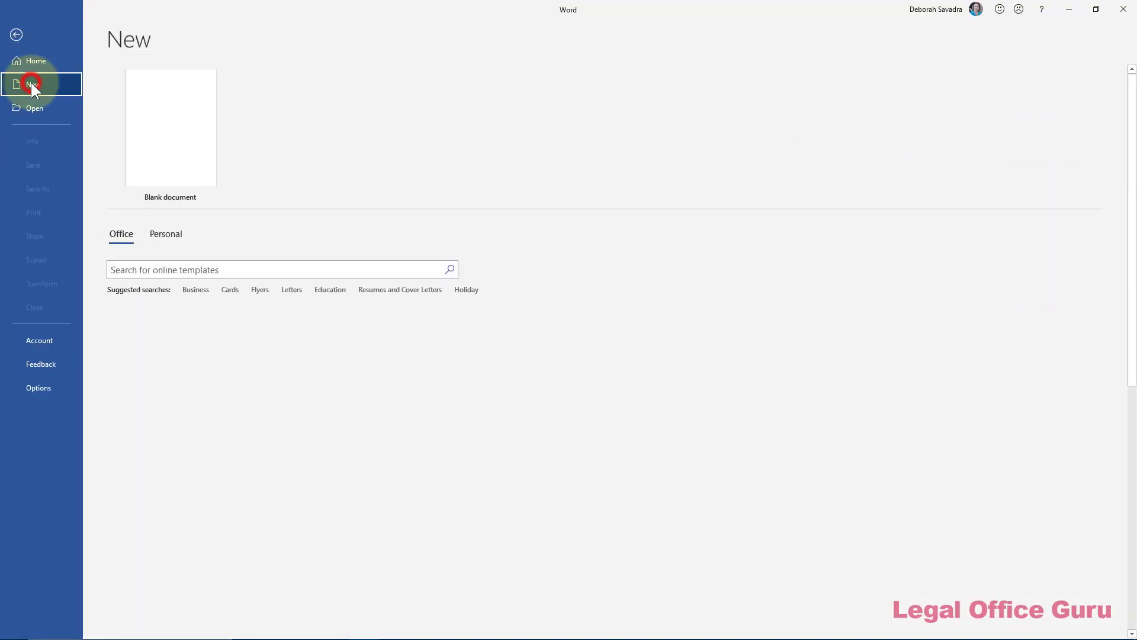
pyautogui.click(156, 233)
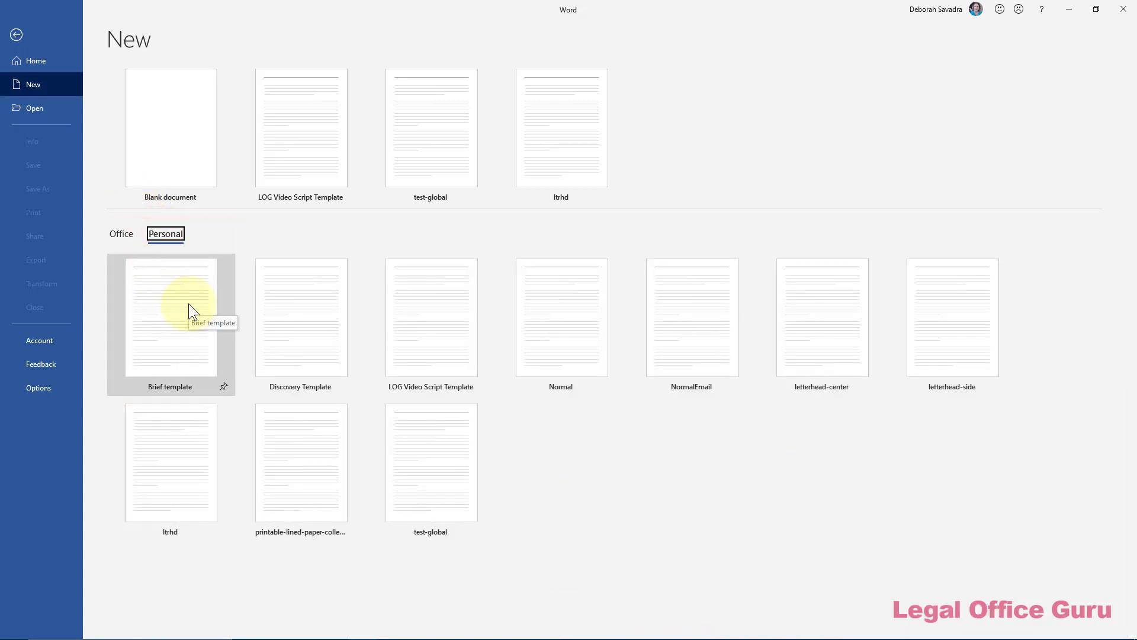
pyautogui.click(188, 303)
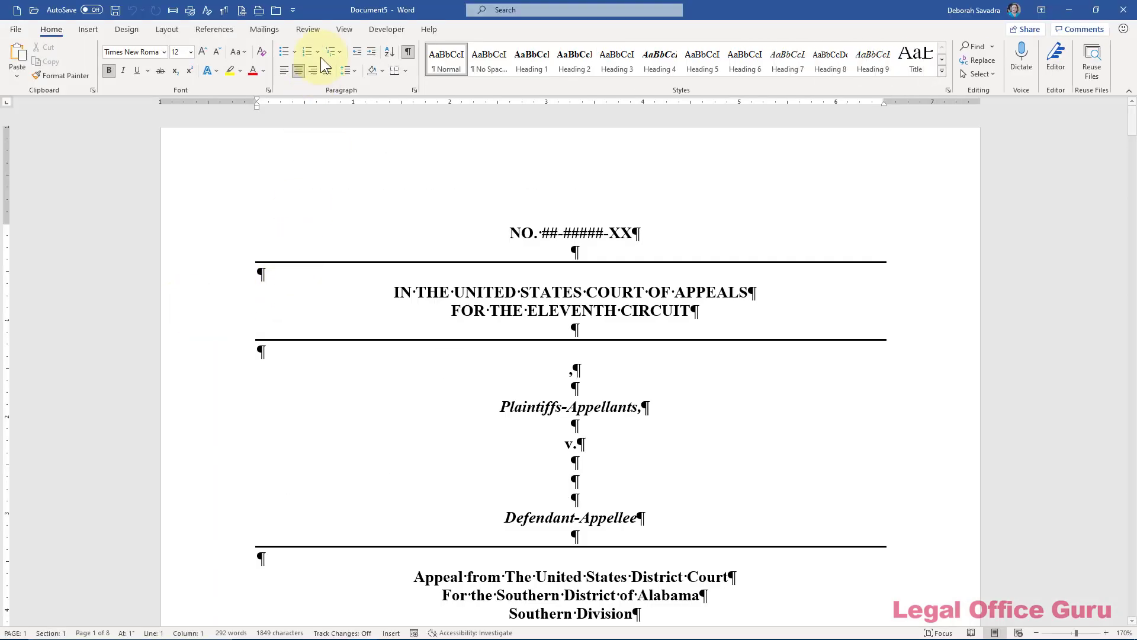
pyautogui.scroll(-2, 531, 308)
pyautogui.scroll(-4, 532, 307)
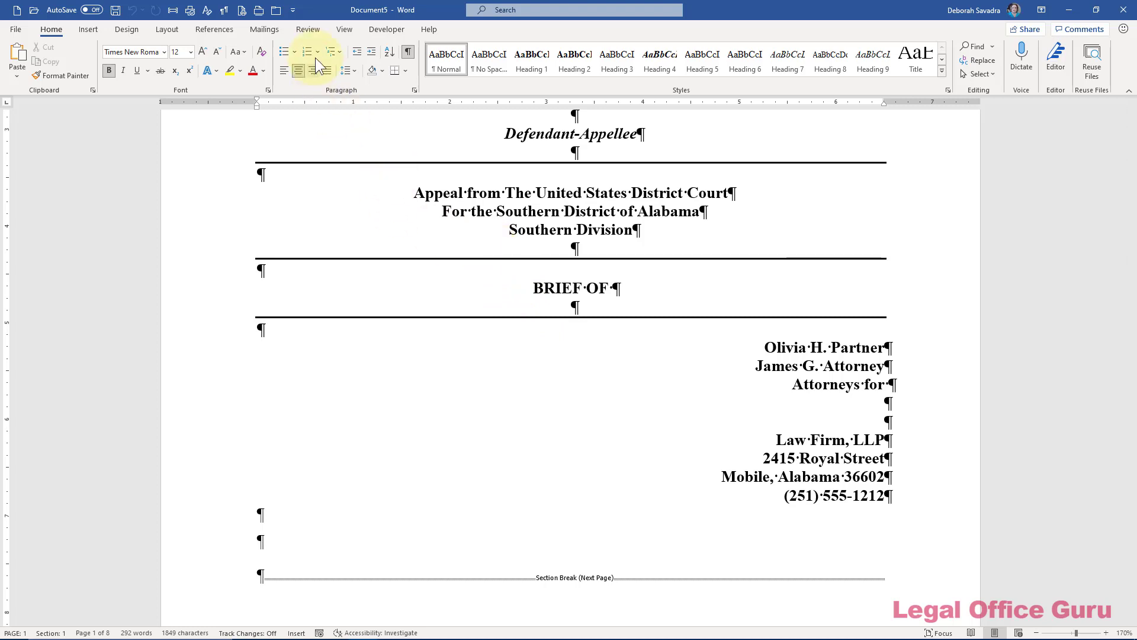
# Close the test document and create another one from the personal Brief template.
pyautogui.click(276, 11)
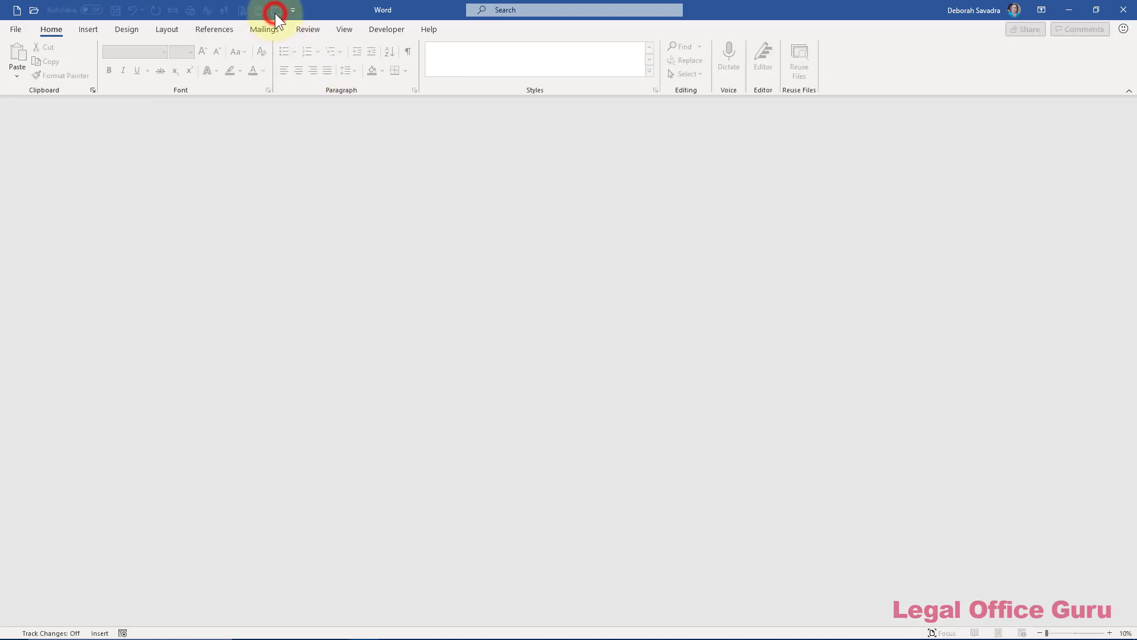
pyautogui.click(10, 33)
pyautogui.click(42, 86)
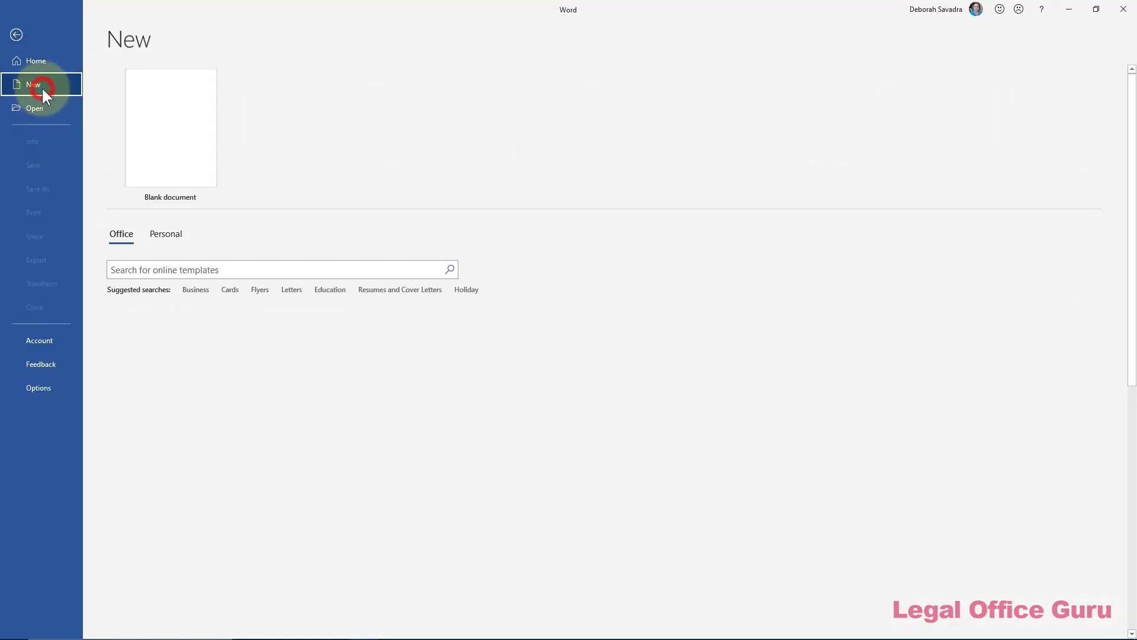
pyautogui.click(176, 239)
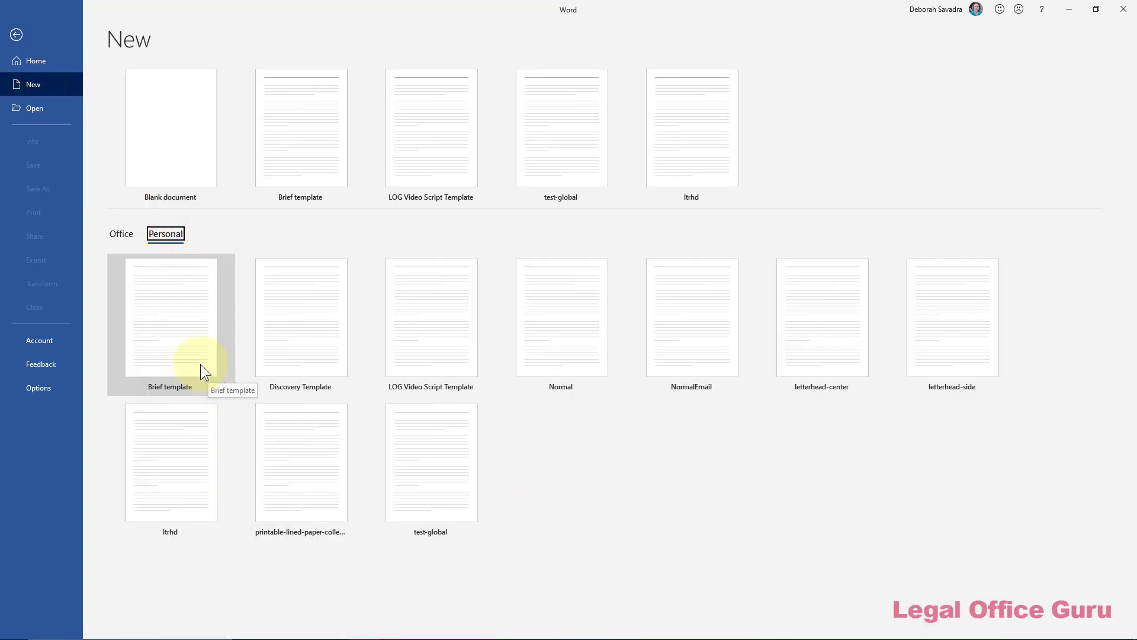
pyautogui.click(200, 363)
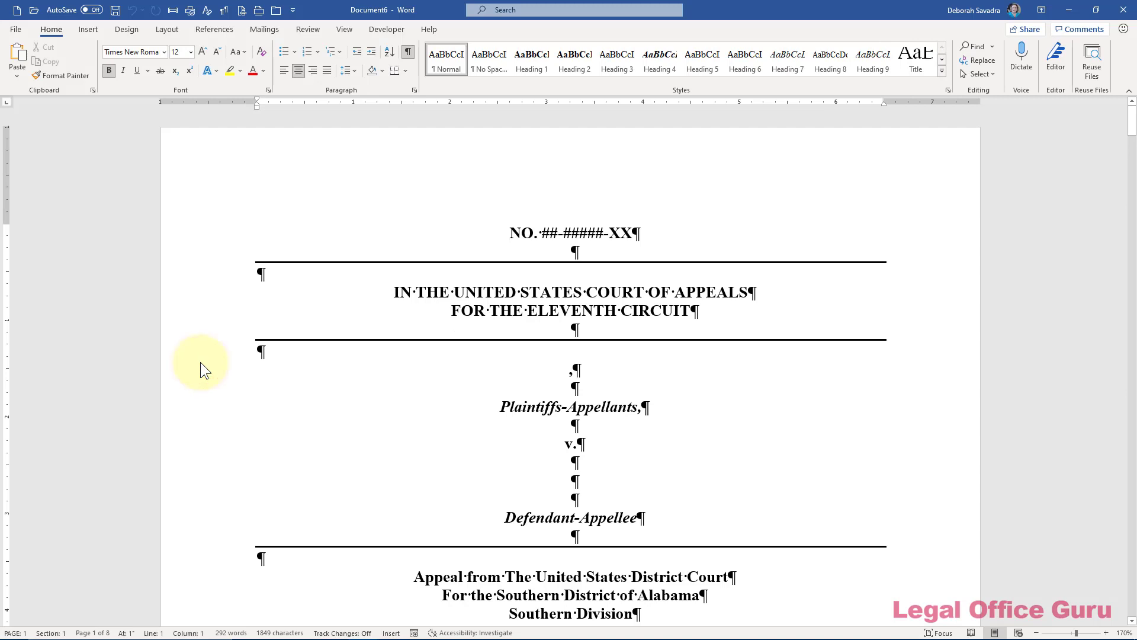
# Close the test document and open Brief template.dotx itself for editing from the Custom Office Templates folder in File Explorer.
pyautogui.click(276, 12)
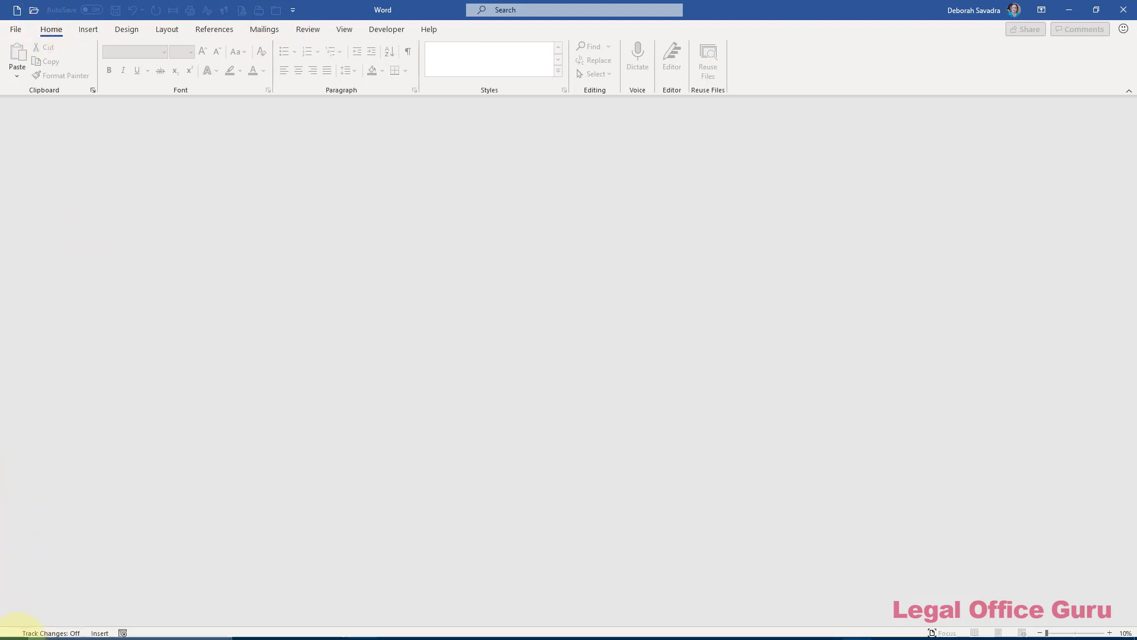
pyautogui.click(18, 631)
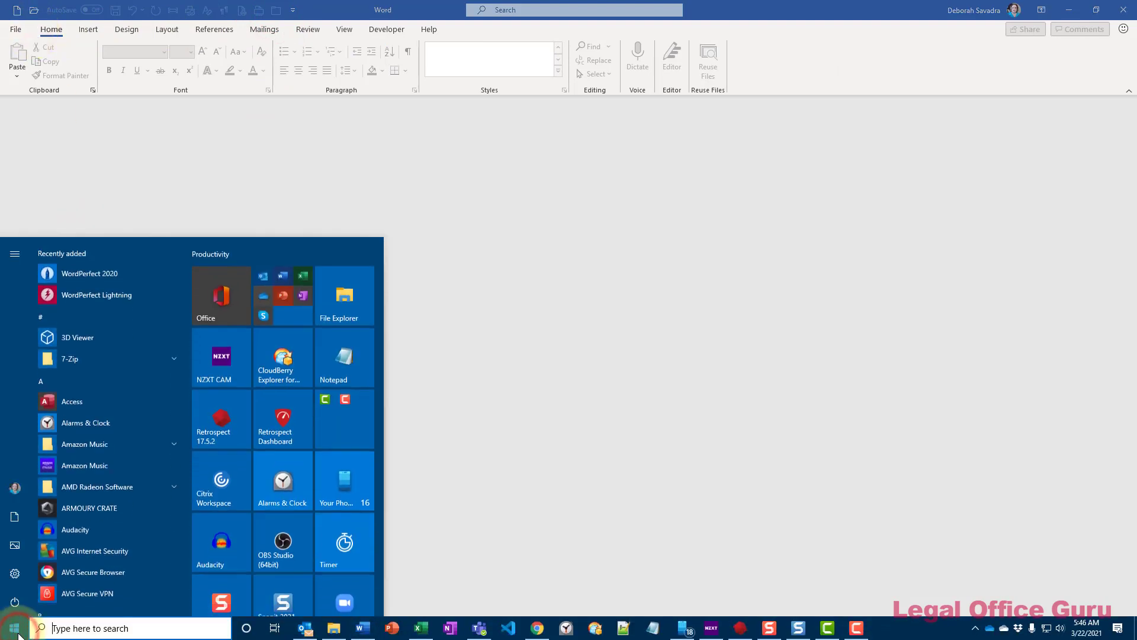
pyautogui.click(341, 325)
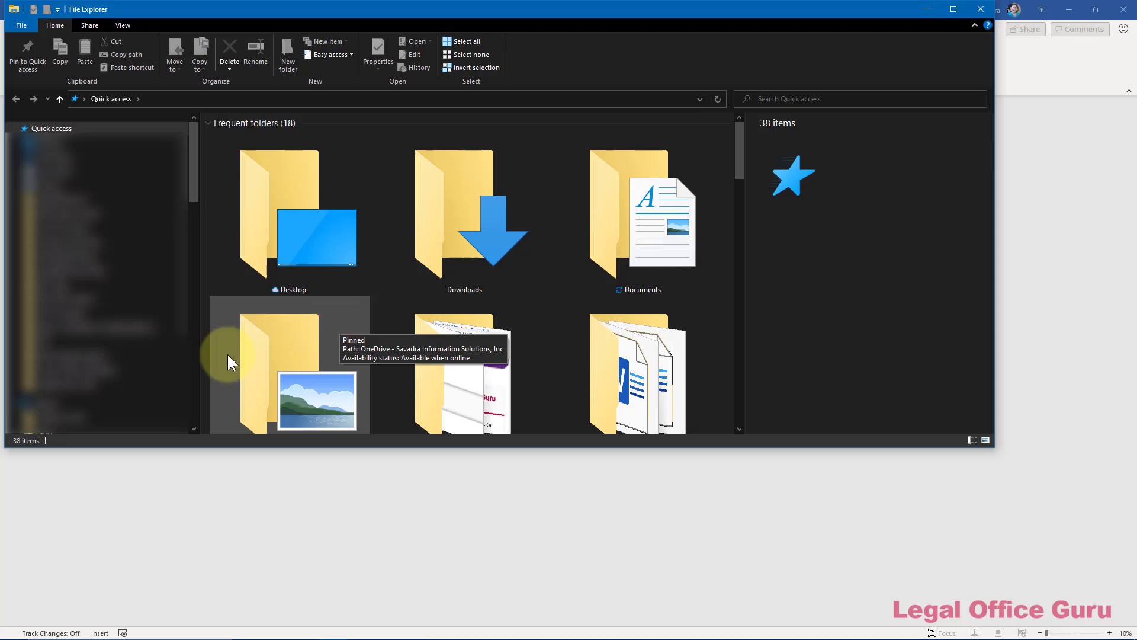
pyautogui.click(108, 370)
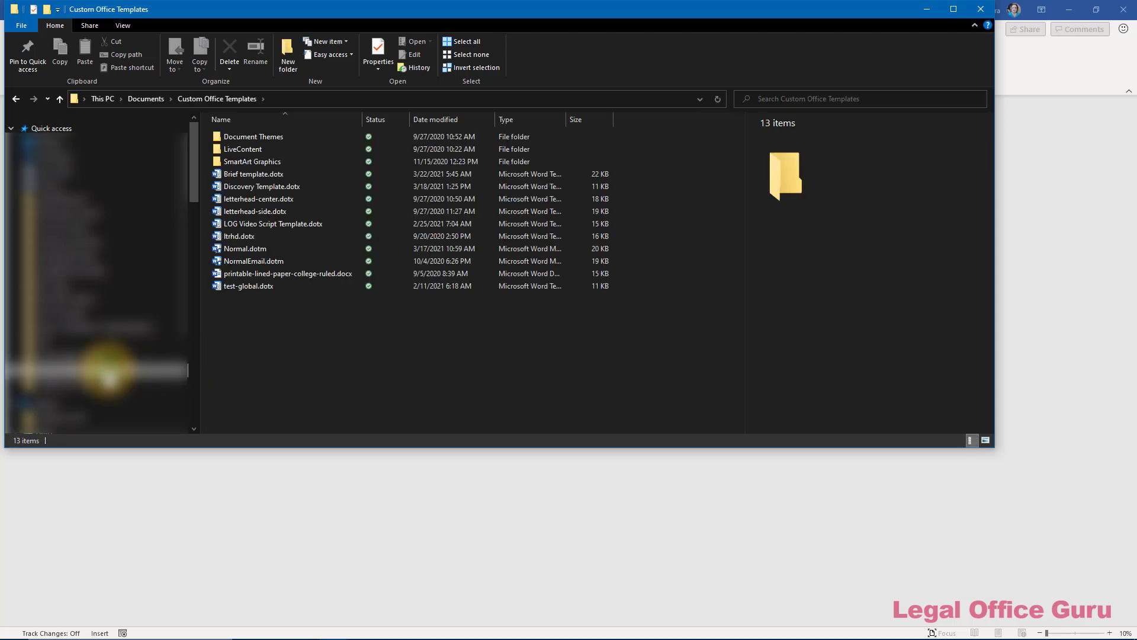
pyautogui.rightClick(271, 174)
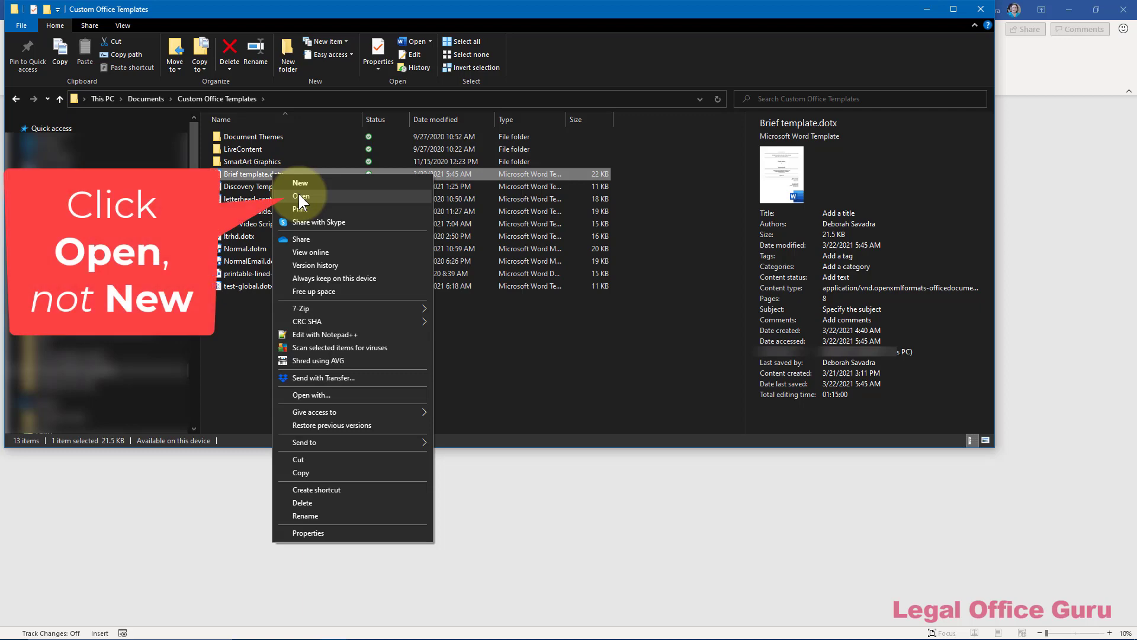
pyautogui.click(300, 195)
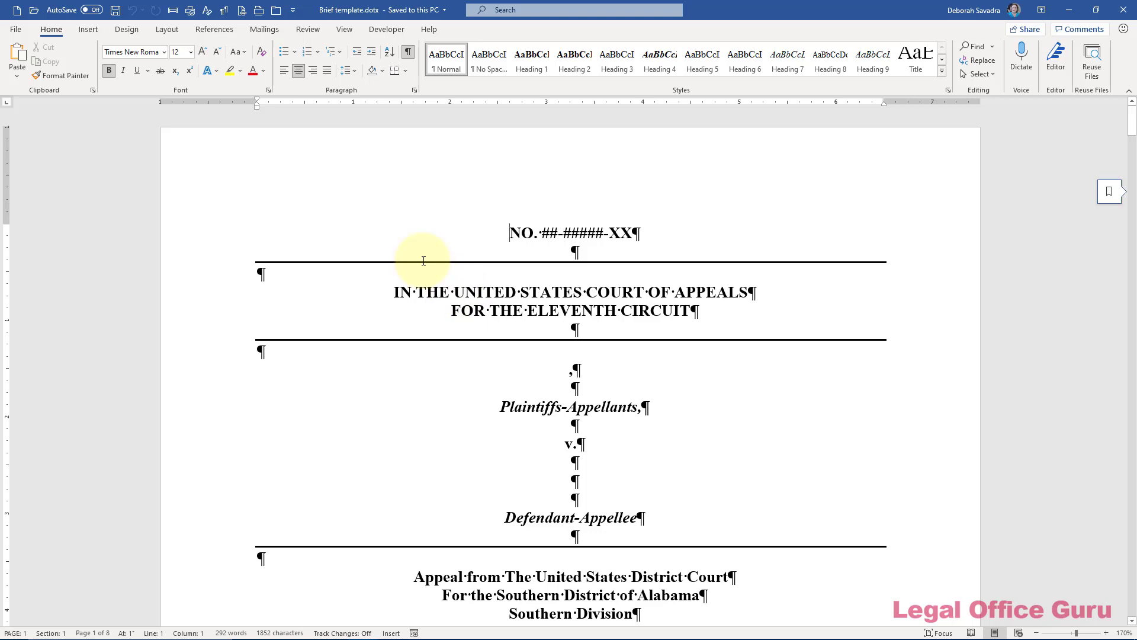
# Review the file actions for Brief template.dotx in File Explorer and return to the open template in Word.
pyautogui.hotkey('alt', 'Tab')
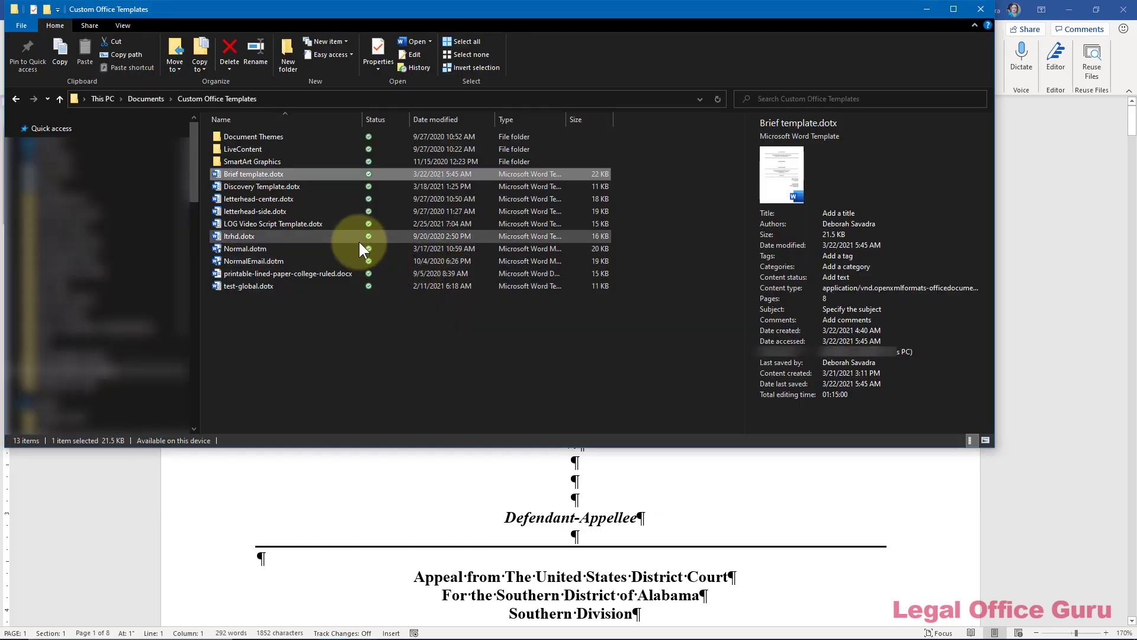
pyautogui.rightClick(272, 175)
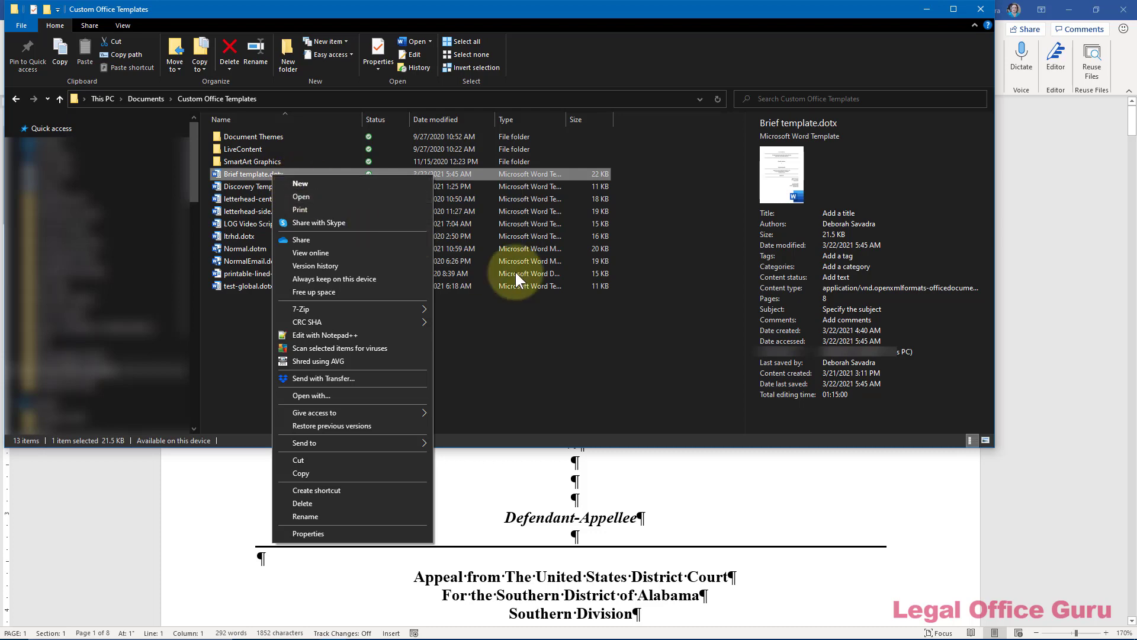
pyautogui.click(552, 342)
pyautogui.click(597, 506)
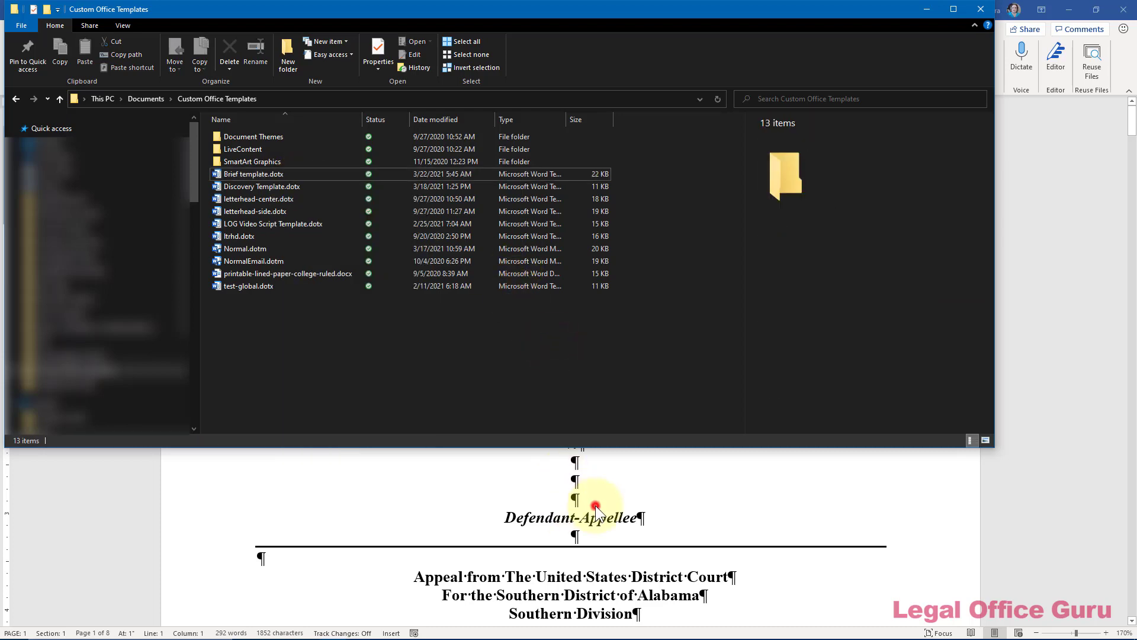
# Apply the Heading 1 style to the Corporate Disclosure Statement and Certificate of Interested Persons titles.
pyautogui.scroll(-15, 597, 334)
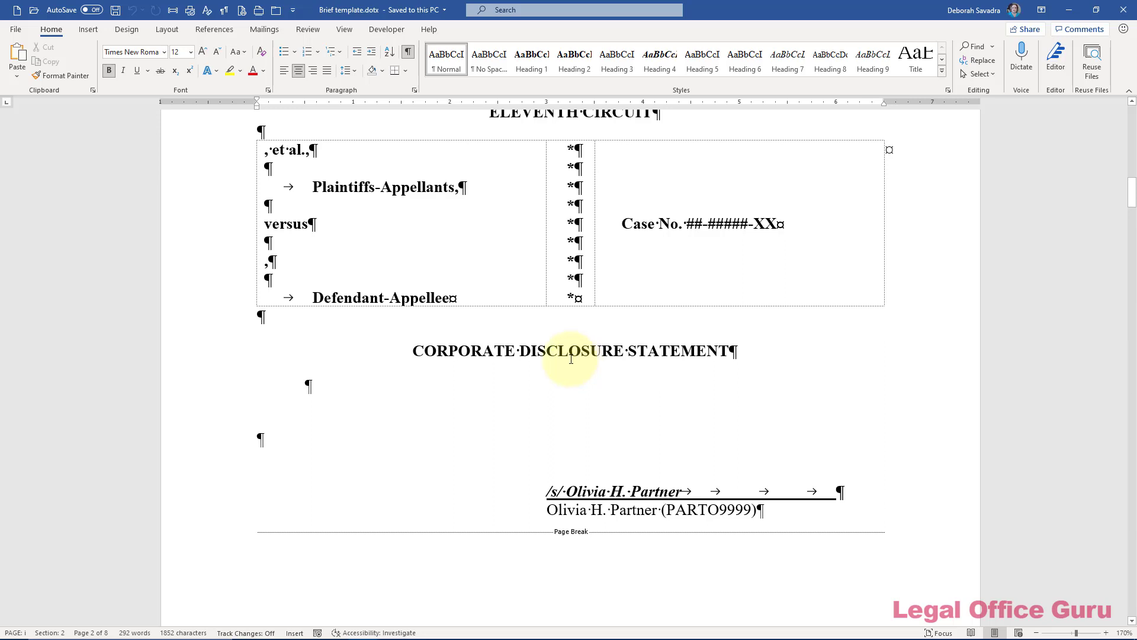
pyautogui.click(209, 354)
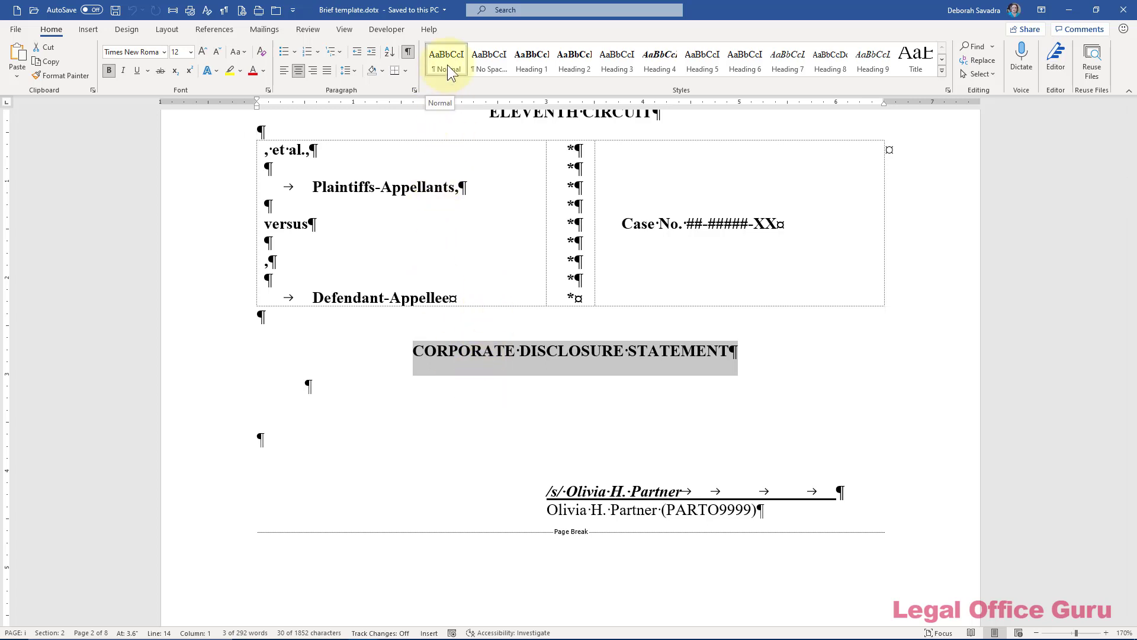
pyautogui.click(535, 58)
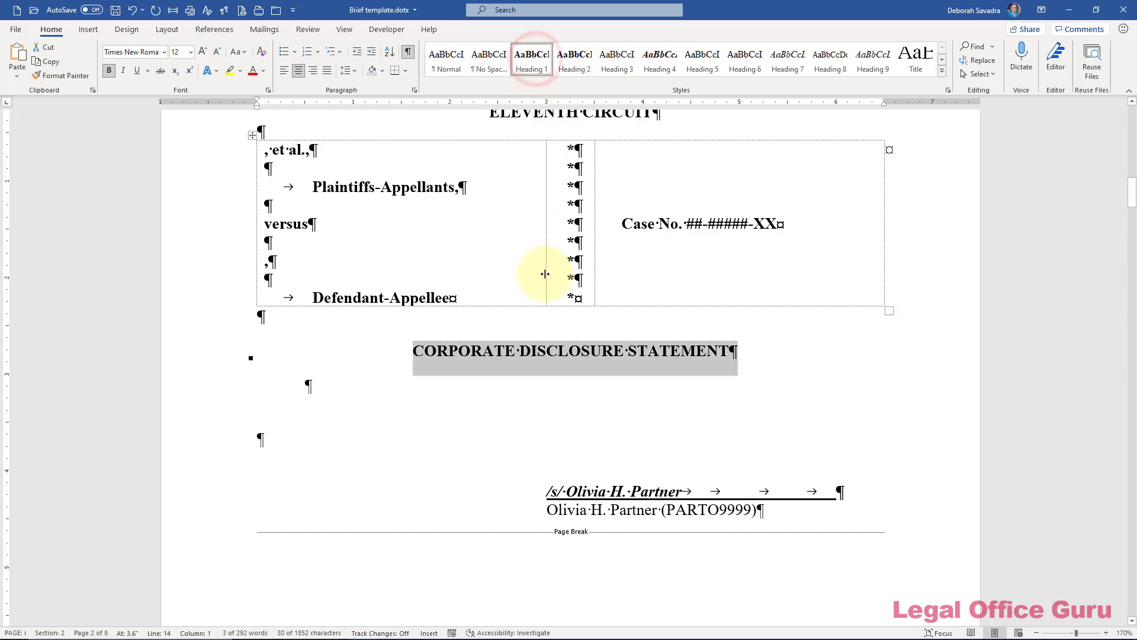
pyautogui.scroll(-10, 590, 364)
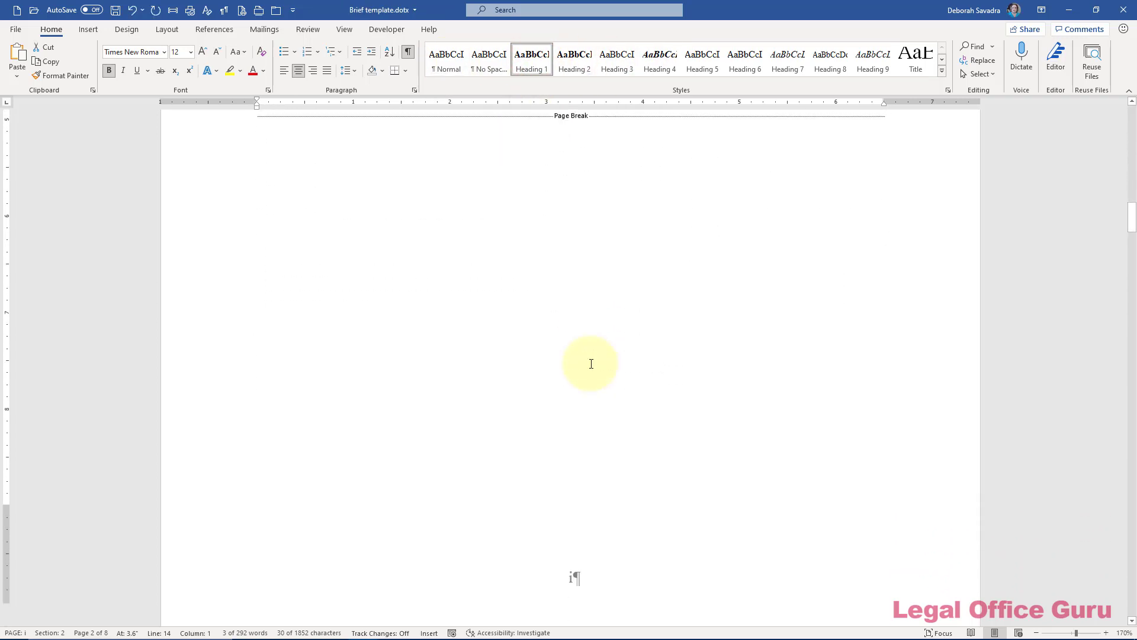
pyautogui.scroll(-6, 590, 364)
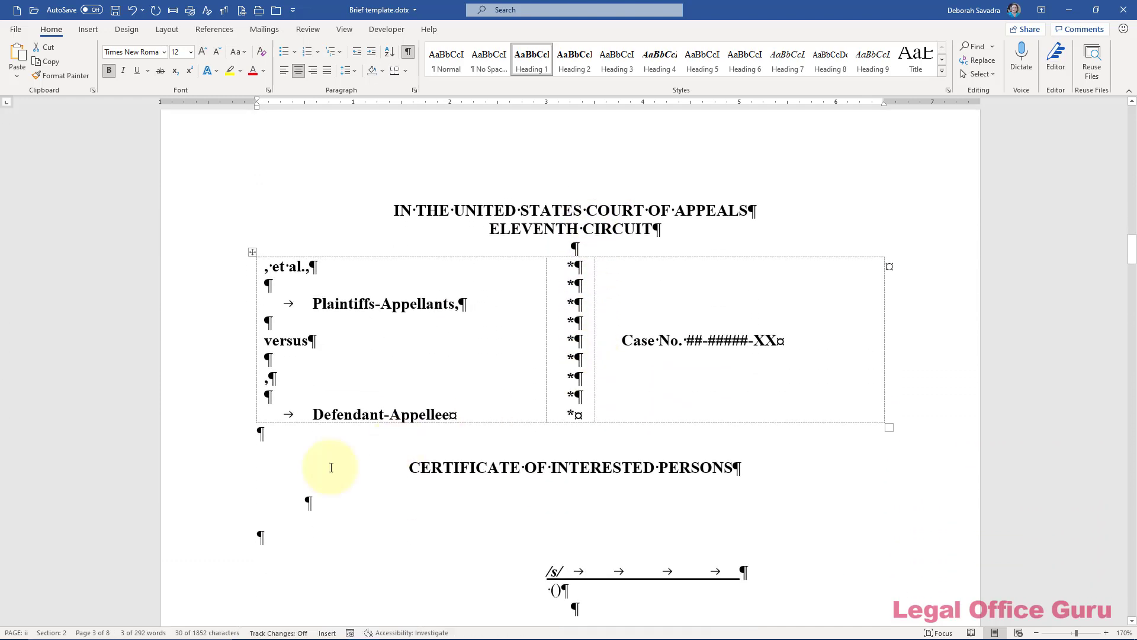
pyautogui.click(218, 464)
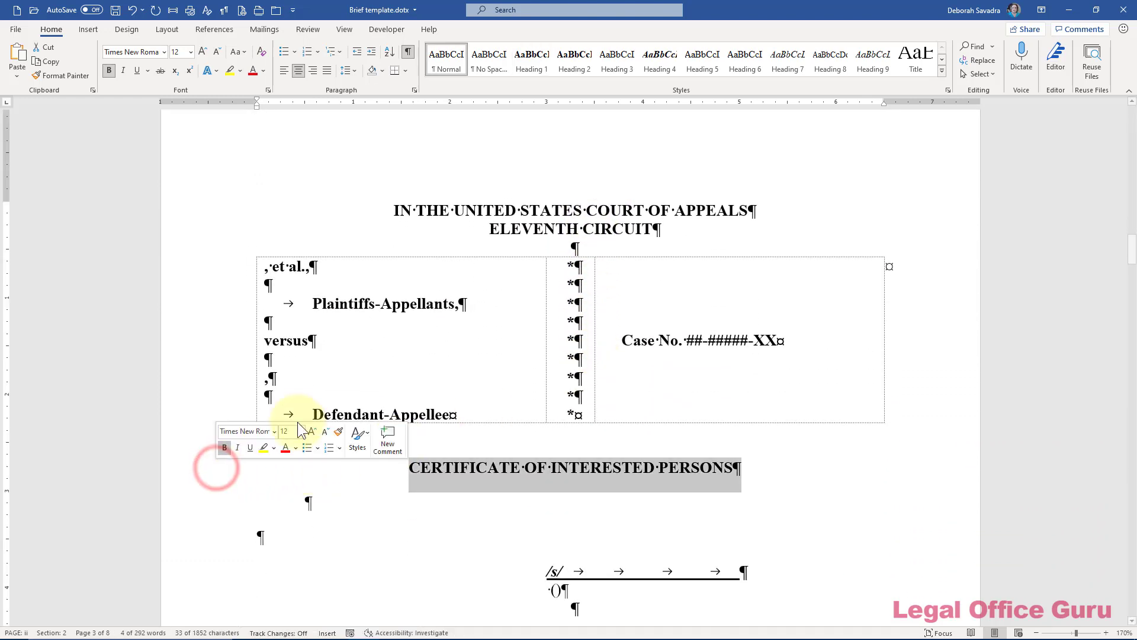
pyautogui.click(531, 61)
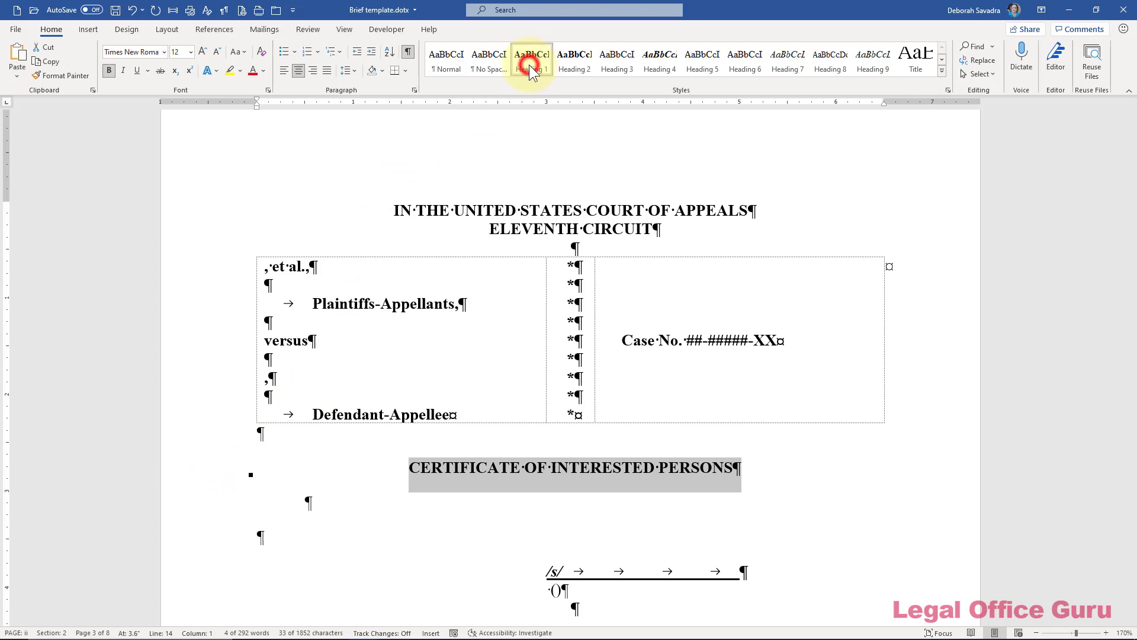
# Apply the Heading 1 style to the Statement Regarding Oral Argument and Certificate of Compliance titles.
pyautogui.scroll(-10, 563, 373)
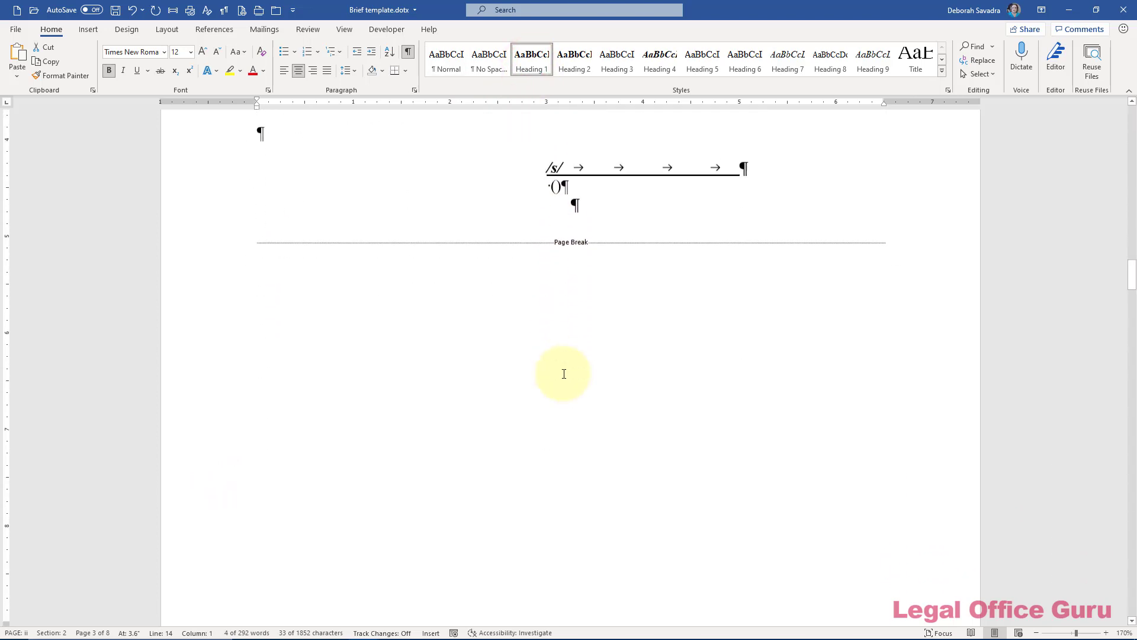
pyautogui.scroll(-10, 564, 373)
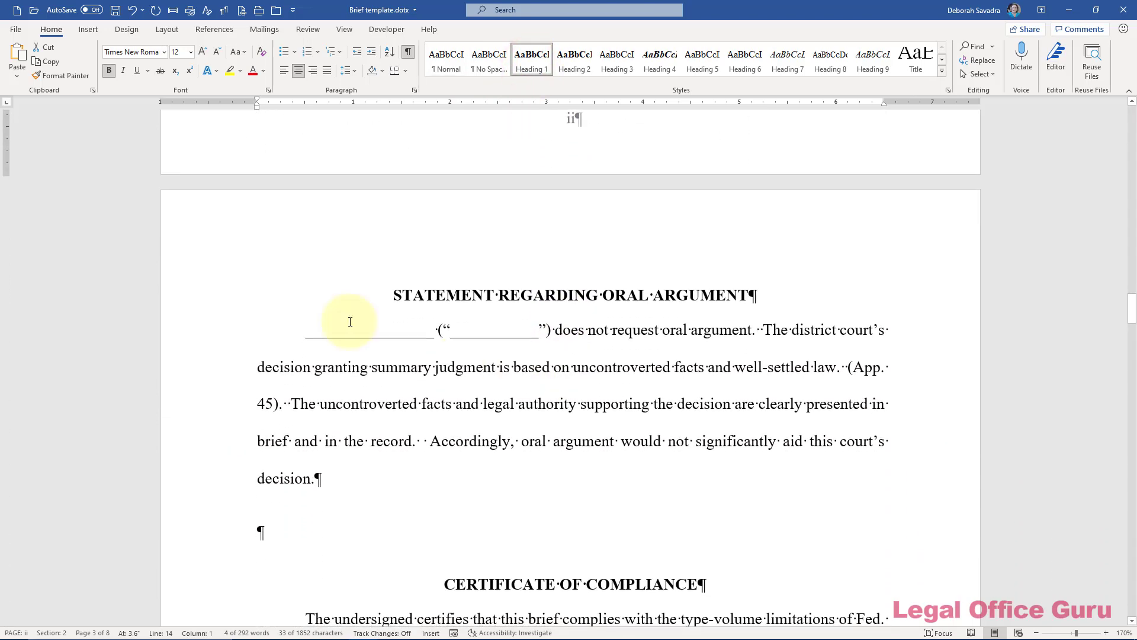
pyautogui.click(252, 296)
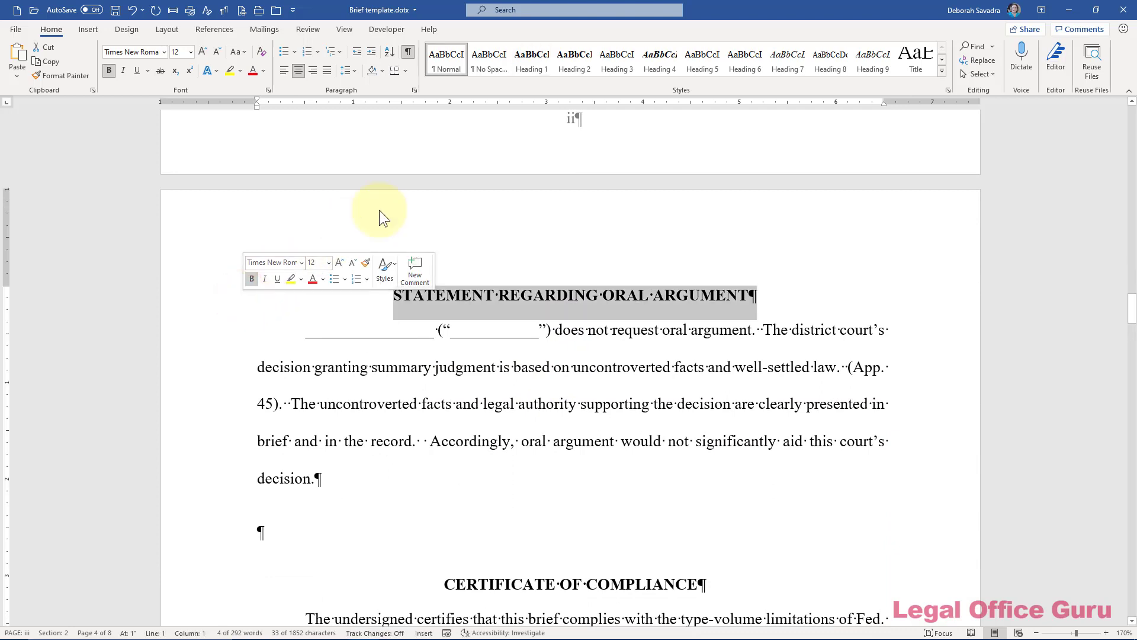
pyautogui.click(525, 66)
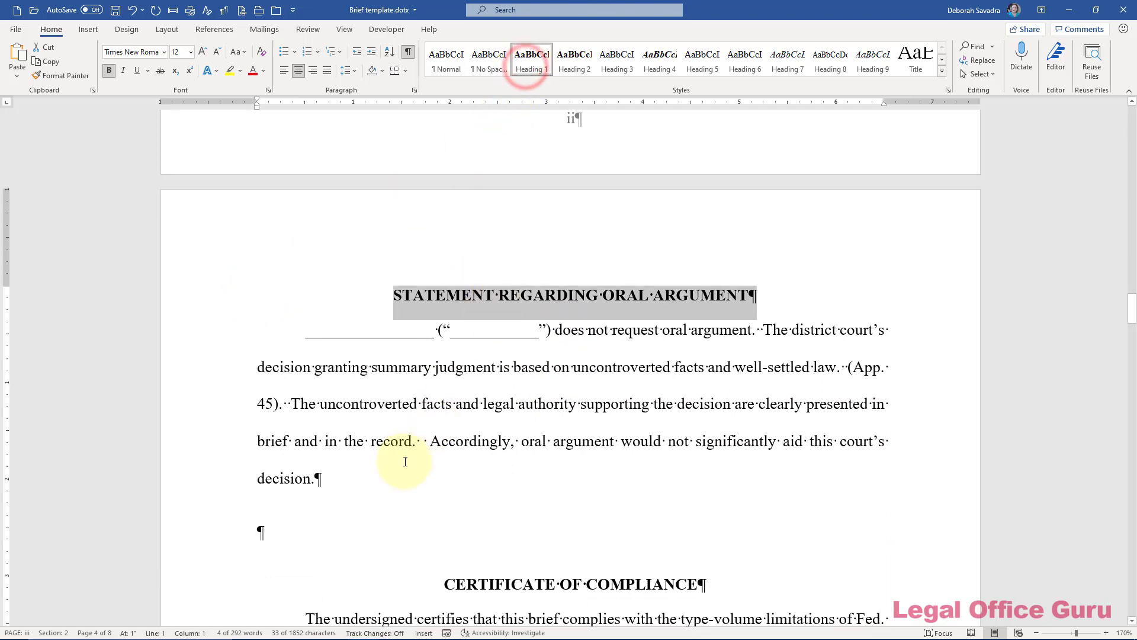
pyautogui.click(237, 582)
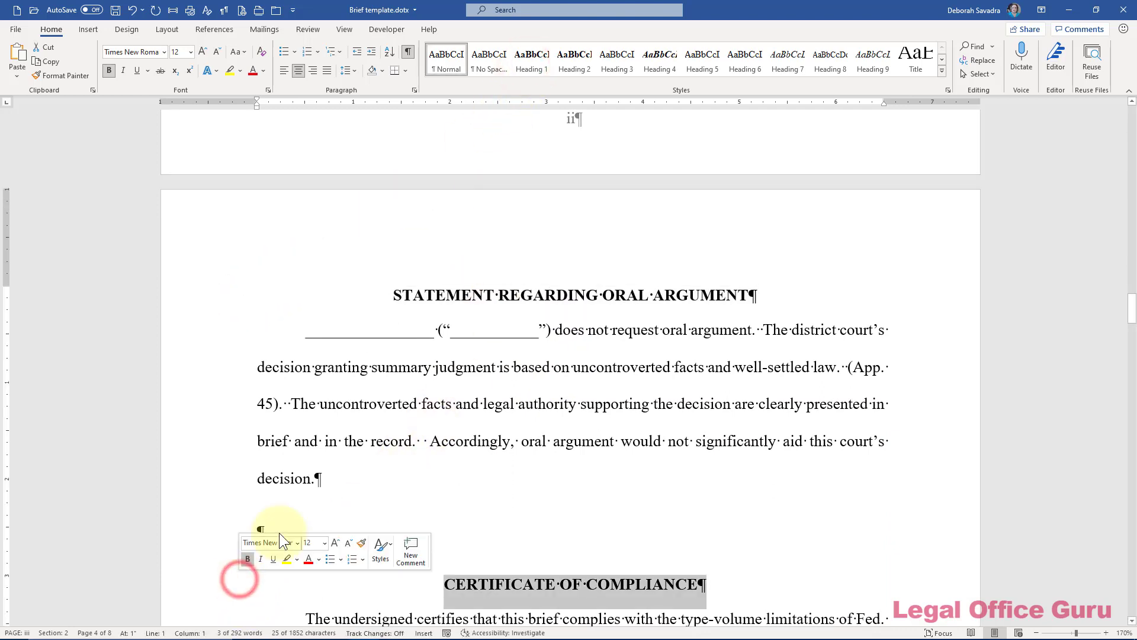
pyautogui.click(532, 63)
# Apply the Heading 1 style to the Table of Contents title and to the title on page v.
pyautogui.scroll(-2, 633, 415)
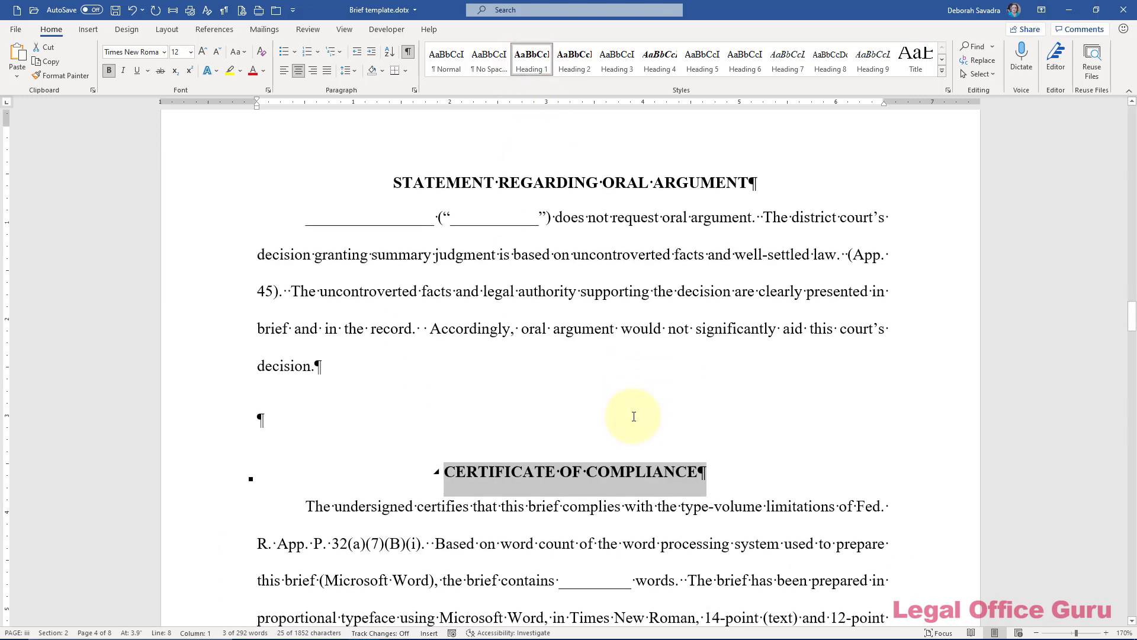
pyautogui.scroll(-4, 634, 416)
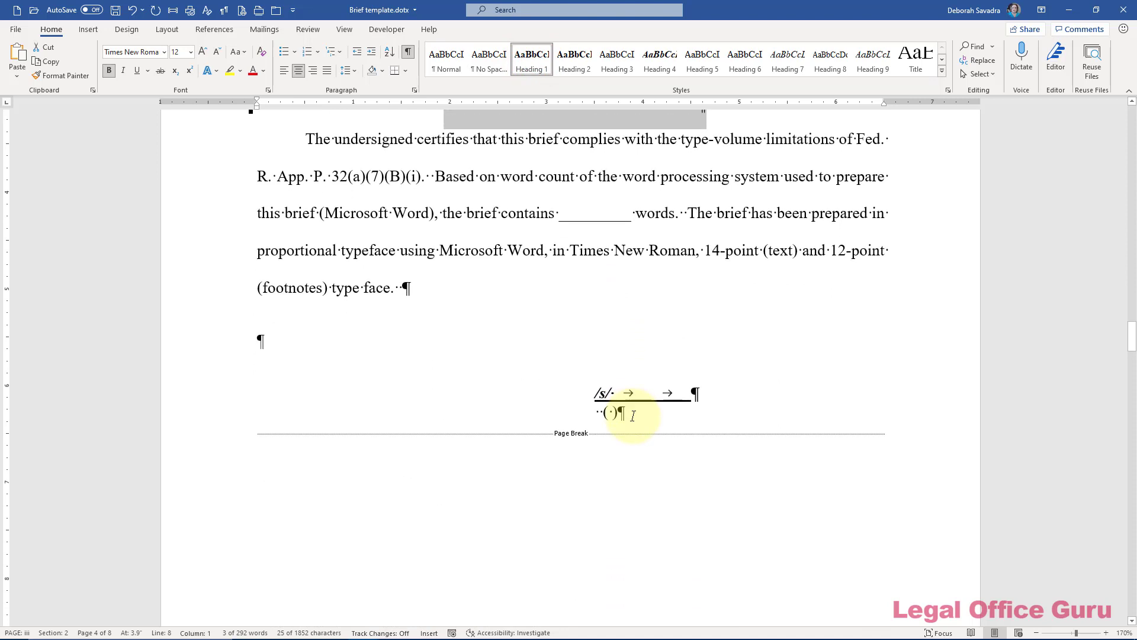
pyautogui.scroll(-7, 633, 416)
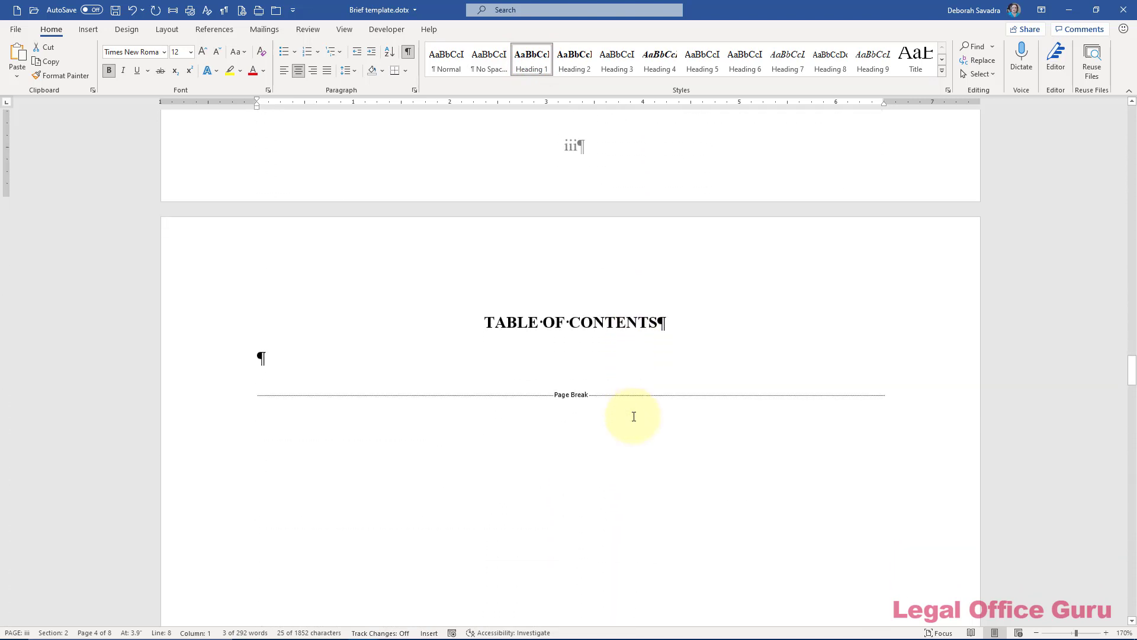
pyautogui.click(223, 312)
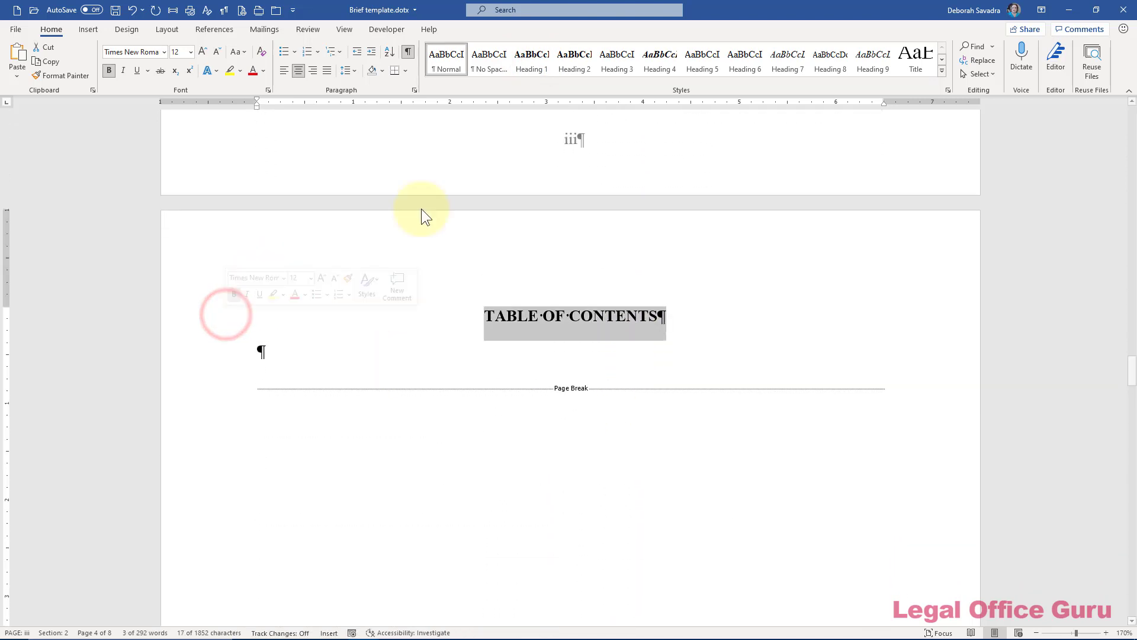
pyautogui.click(534, 63)
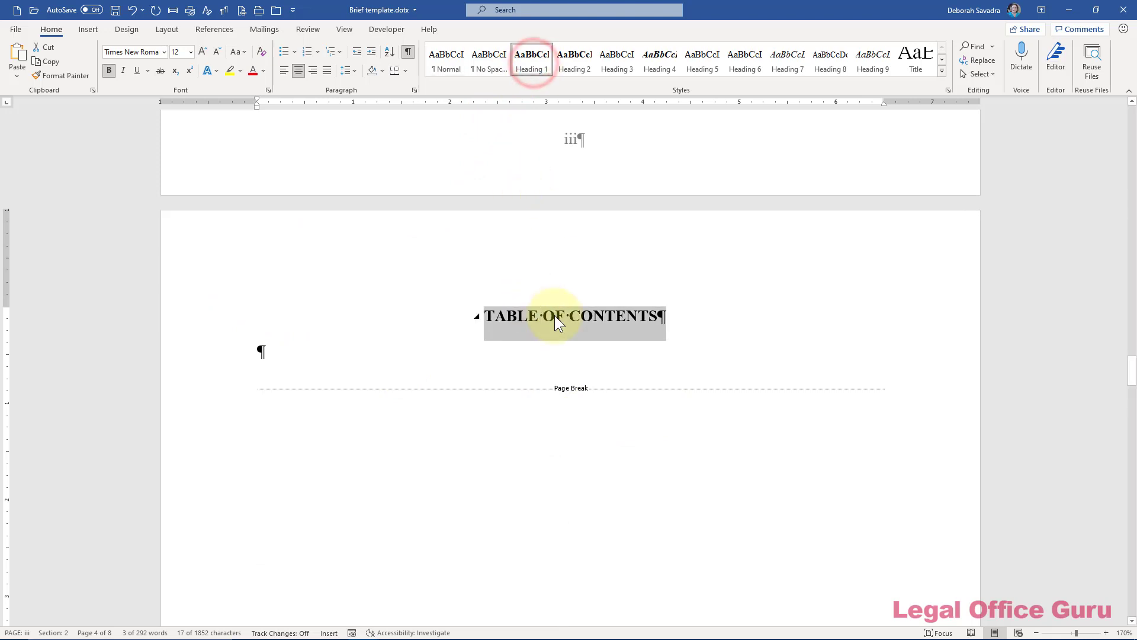
pyautogui.scroll(-10, 555, 316)
pyautogui.click(201, 330)
pyautogui.click(530, 59)
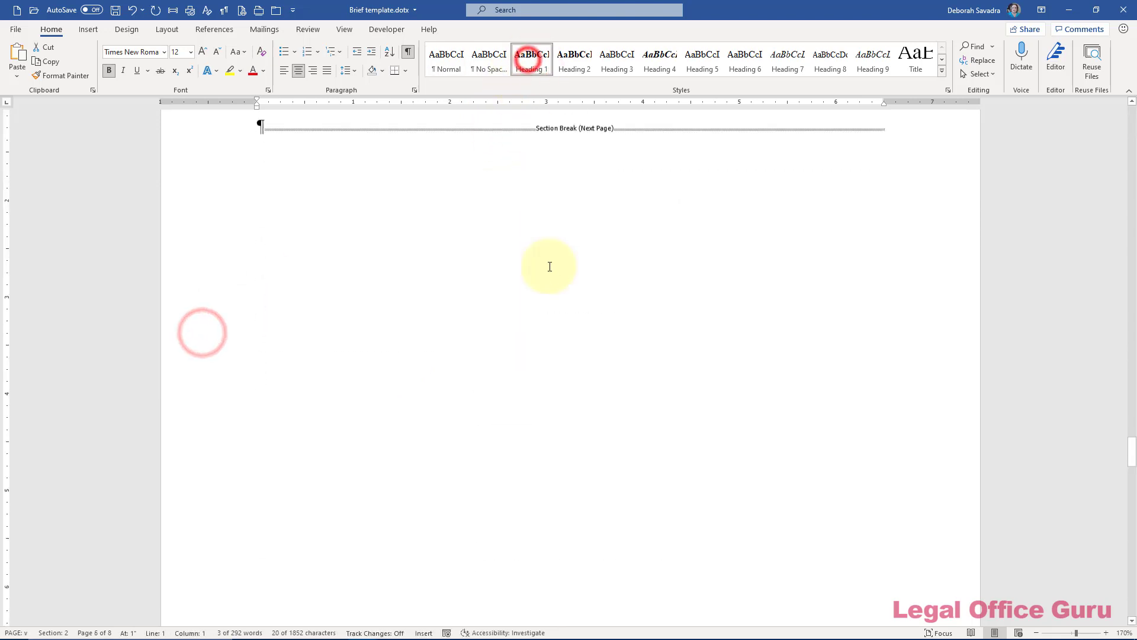
# Apply the Heading 1 style to the Certificate of Service title.
pyautogui.scroll(-10, 550, 266)
pyautogui.click(234, 248)
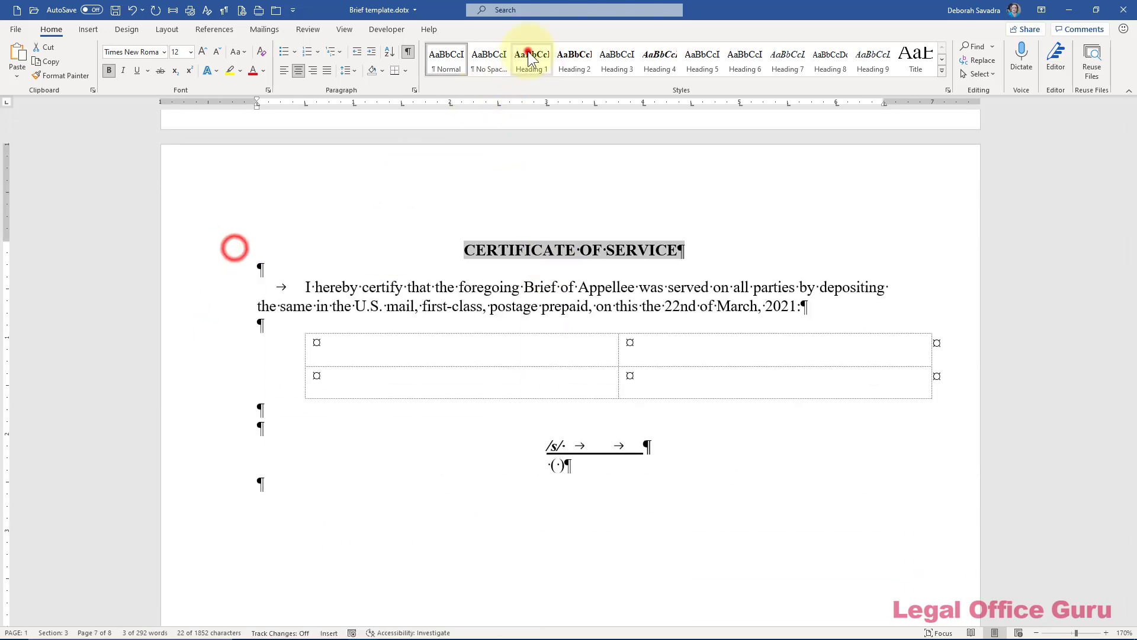
pyautogui.click(530, 56)
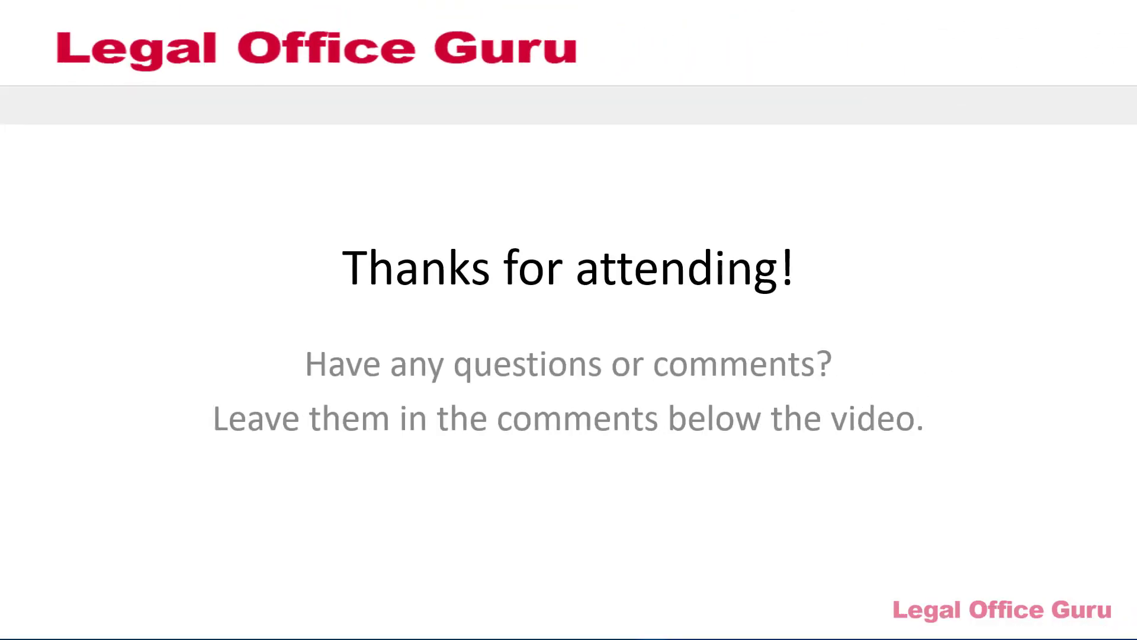